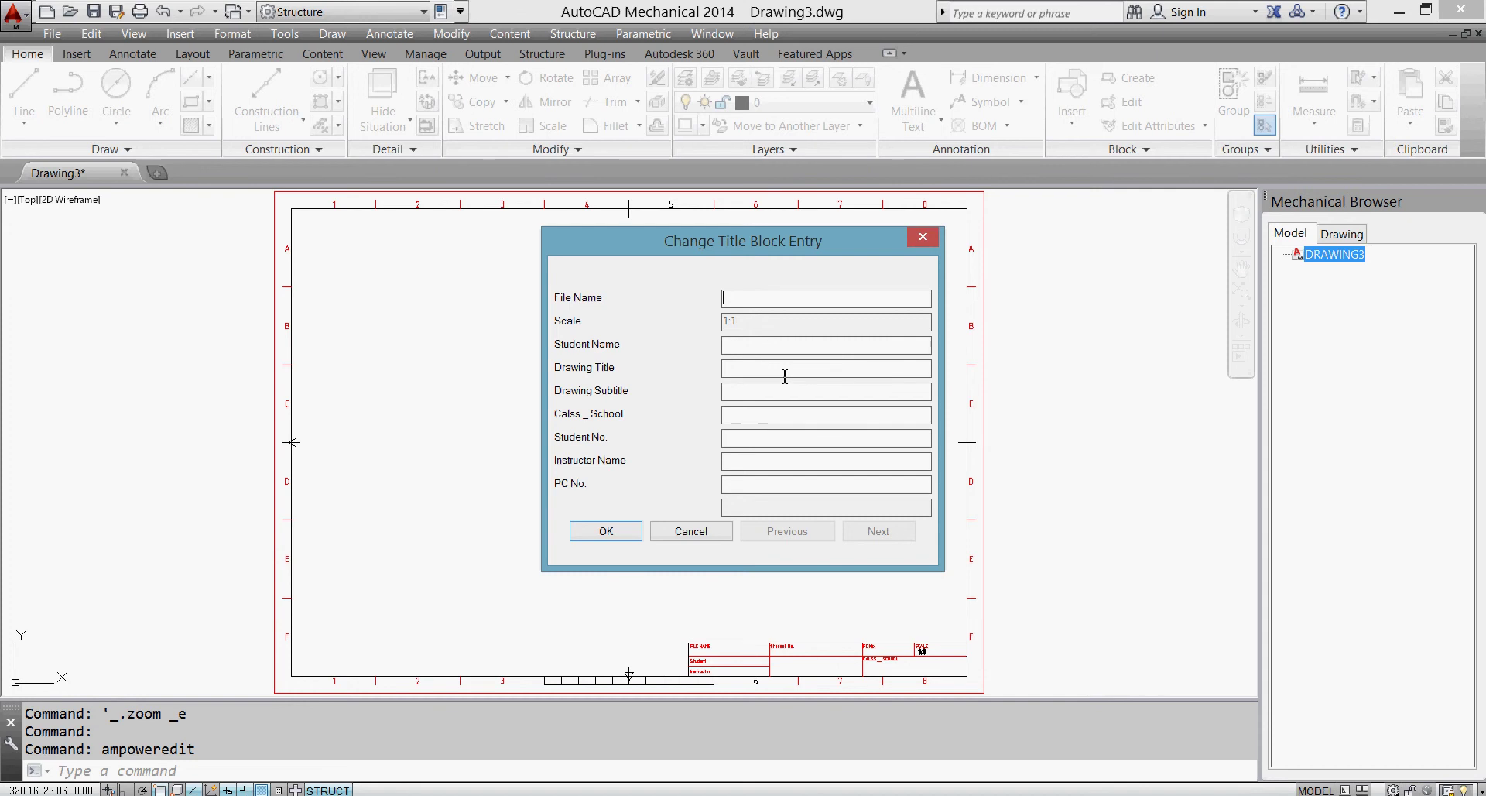
- Fill in the title block with file name D STEP DOWN PULLEY, drawing title STEP DOWN PULLEY, subtitle DETAIL DRAWING and the instructor's name
type("D STEP DOWN PULLEY")
left_click_drag(734, 298, 882, 291)
key("ctrl+c")
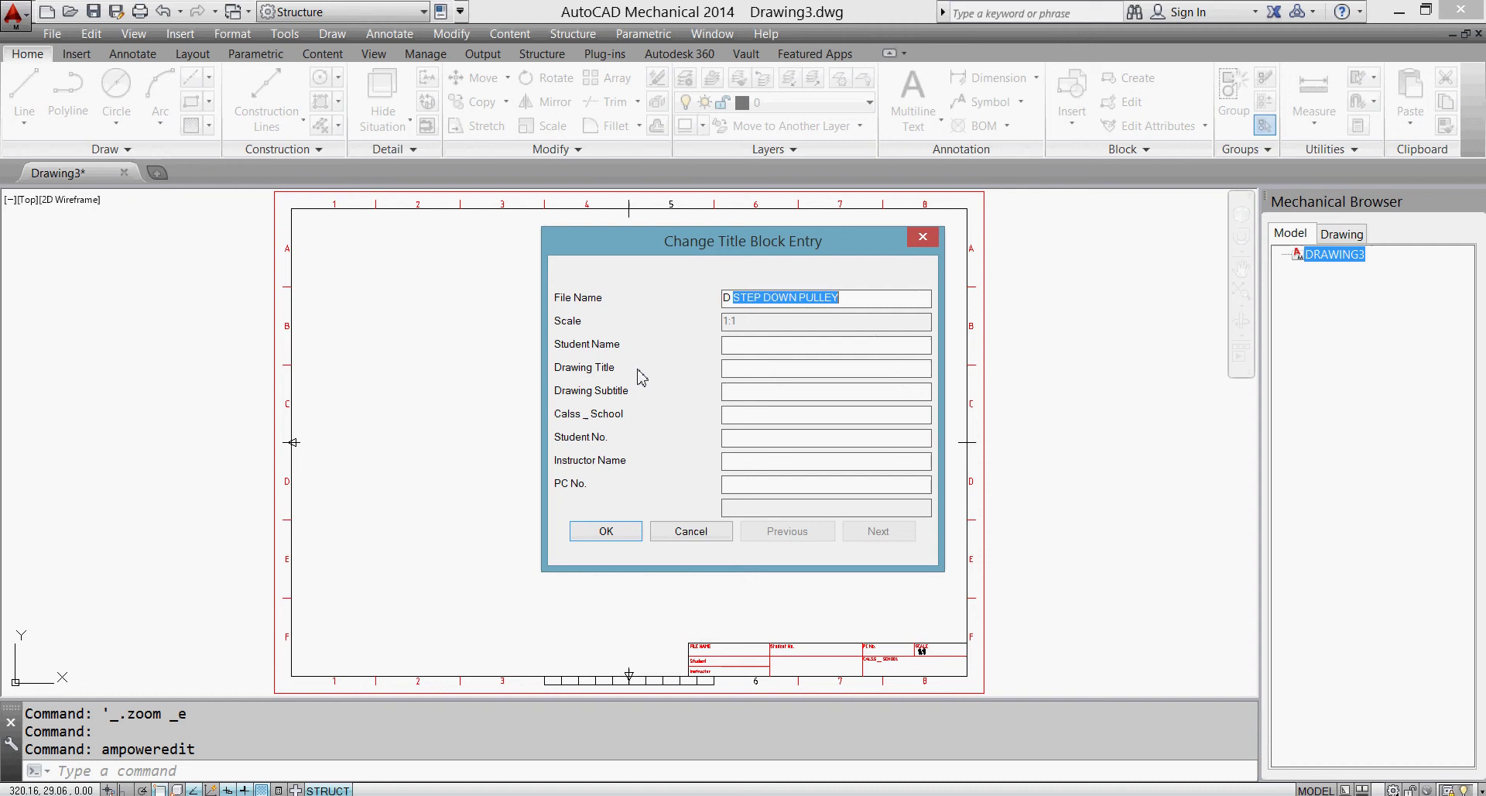
left_click(747, 367)
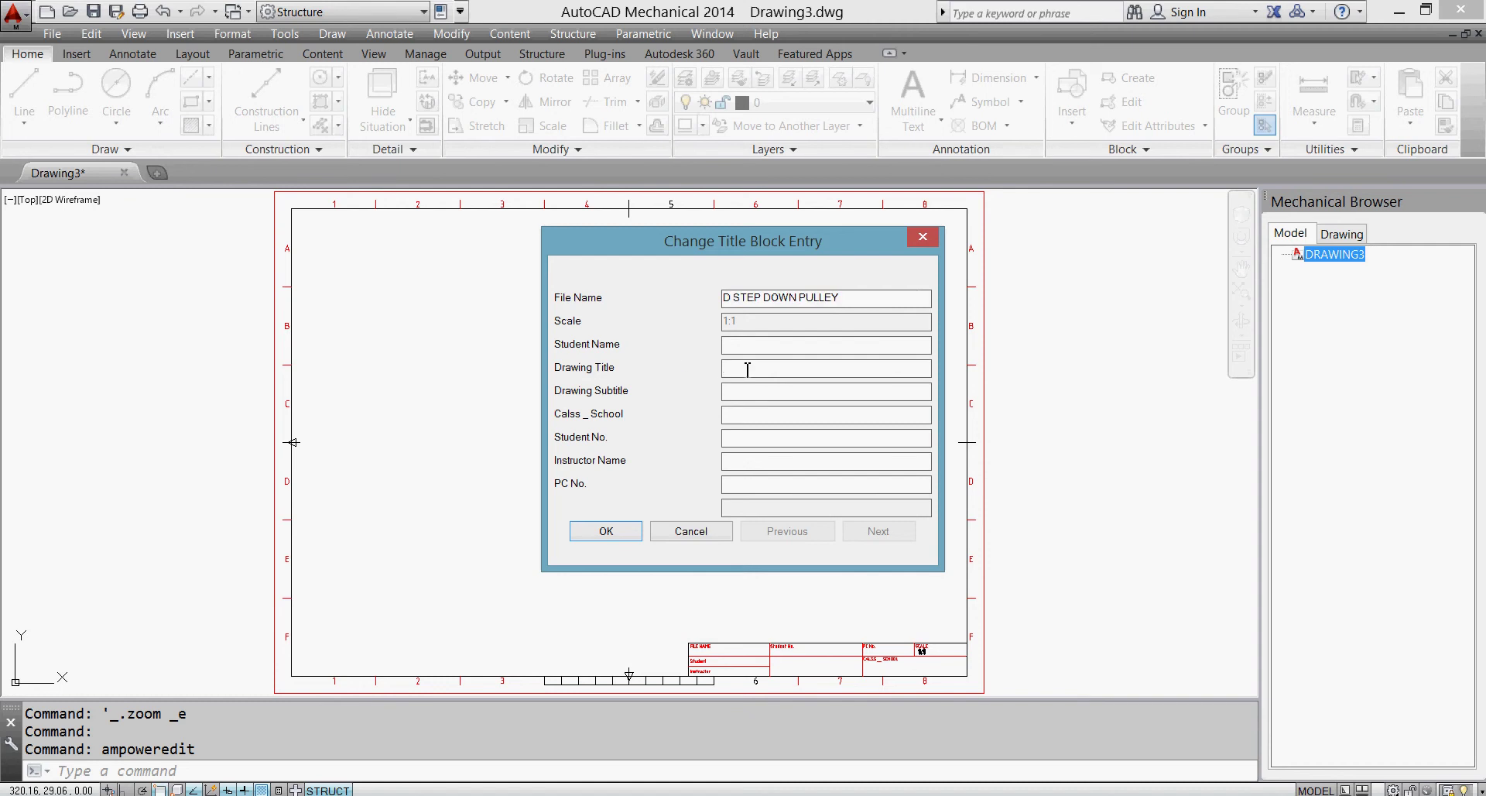
key("ctrl+v")
type("DETAIL DRAWIN")
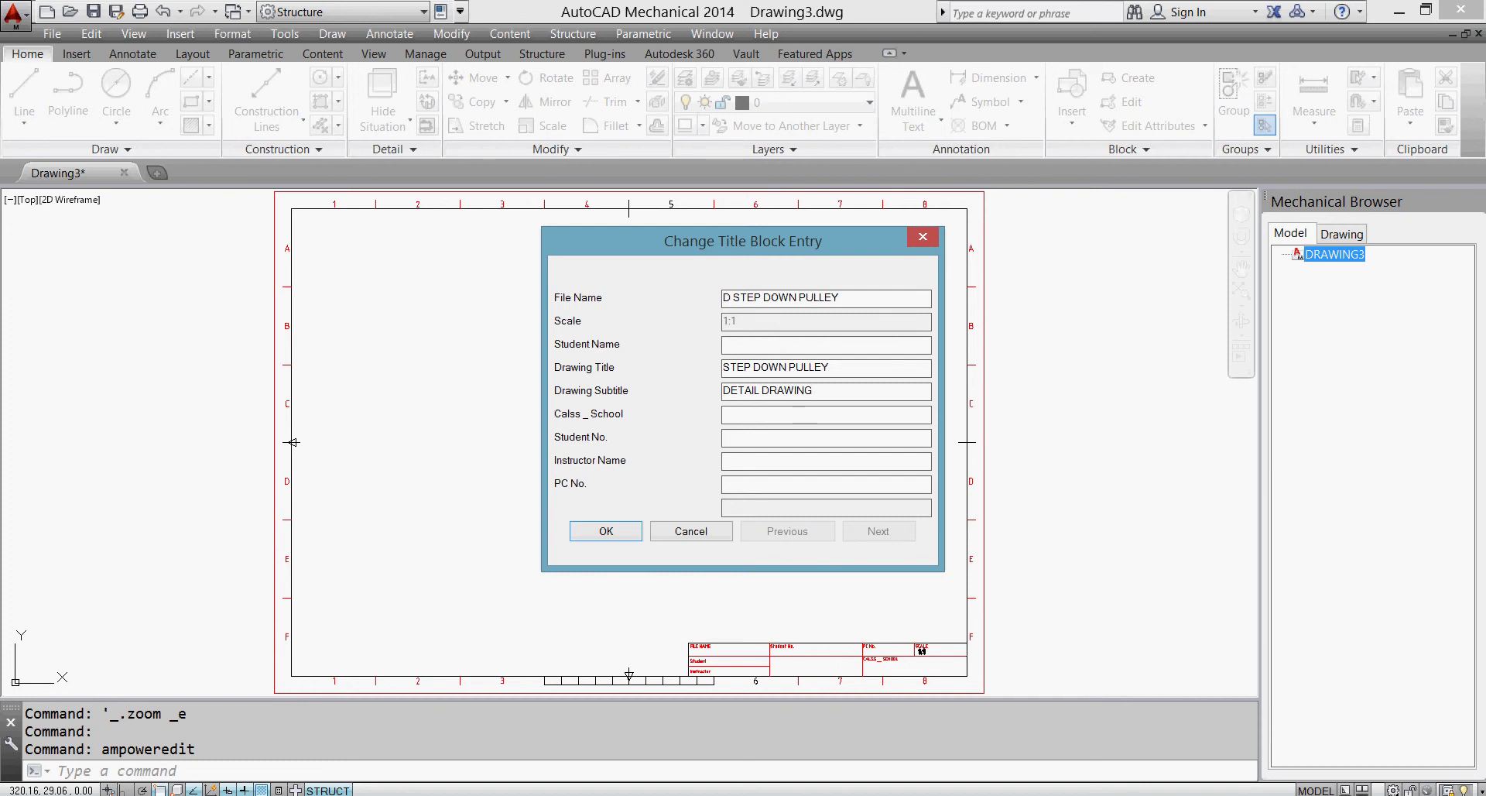
left_click(762, 462)
type("ENG.EBRAHIM")
left_click(633, 535)
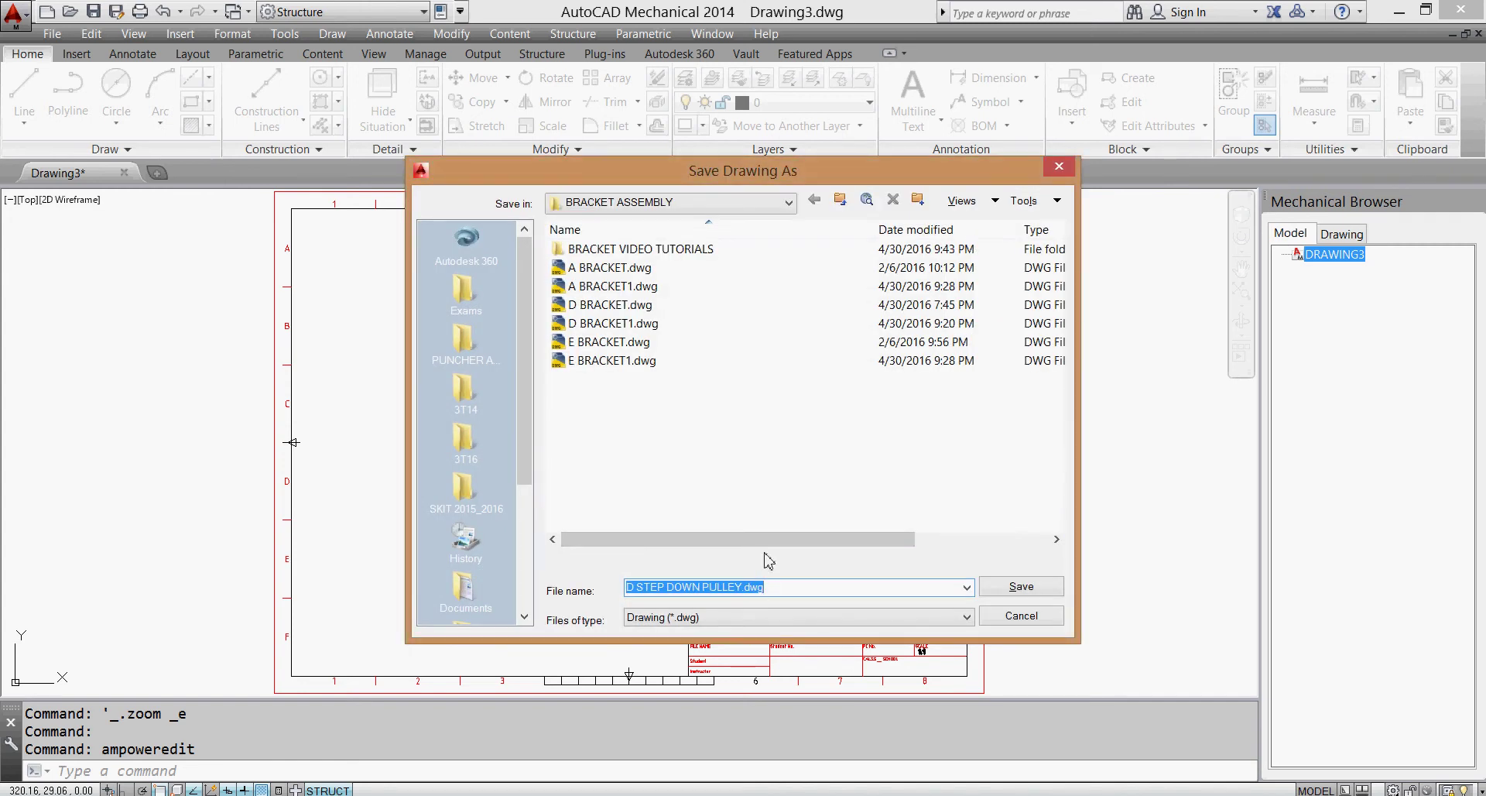
- Save the drawing as D STEP DOWN PULLEY.dwg in the STEP DOWN PULLEY folder under 3RD YEAR EXERCISES
left_click(789, 205)
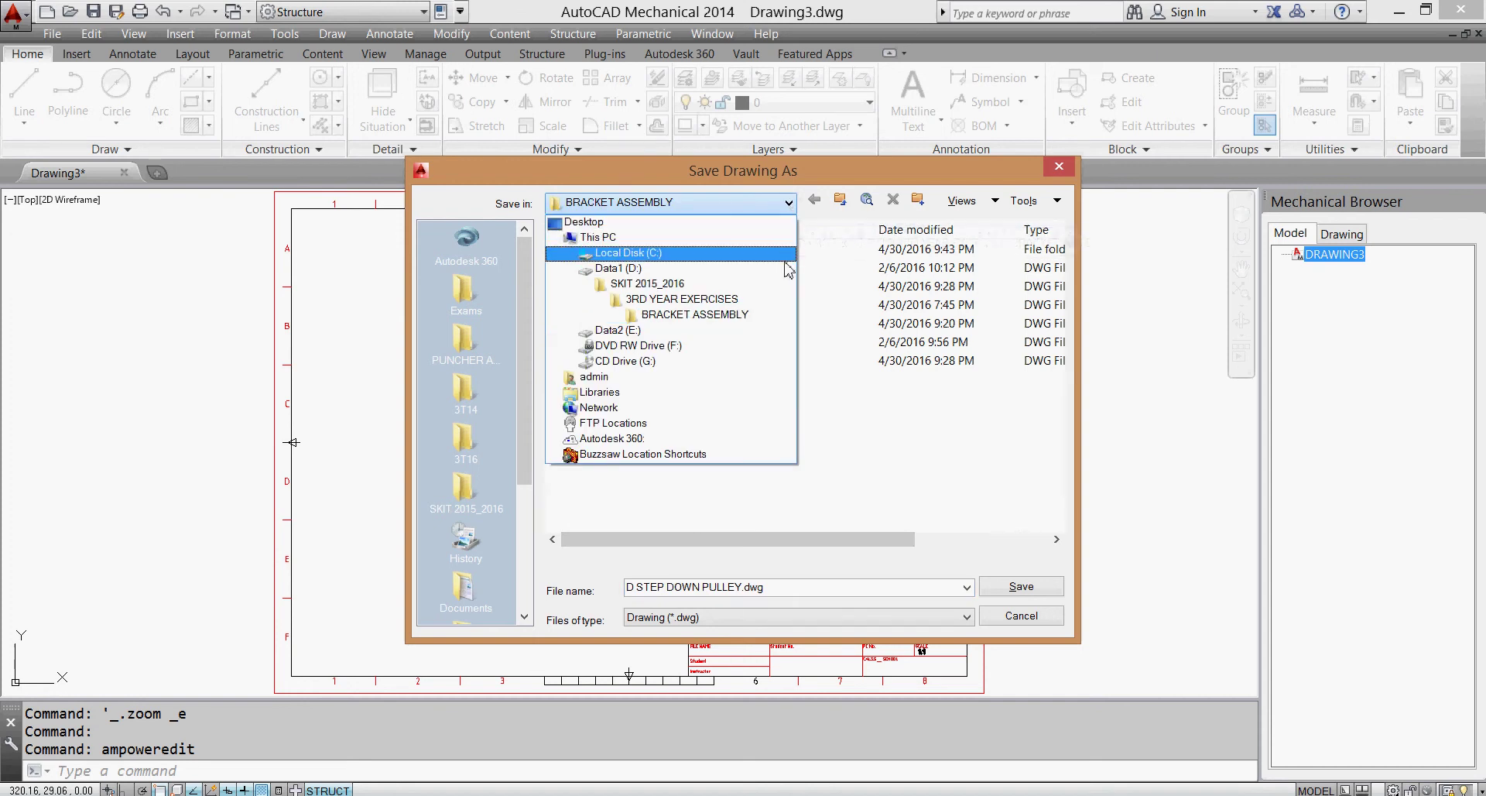
left_click(774, 307)
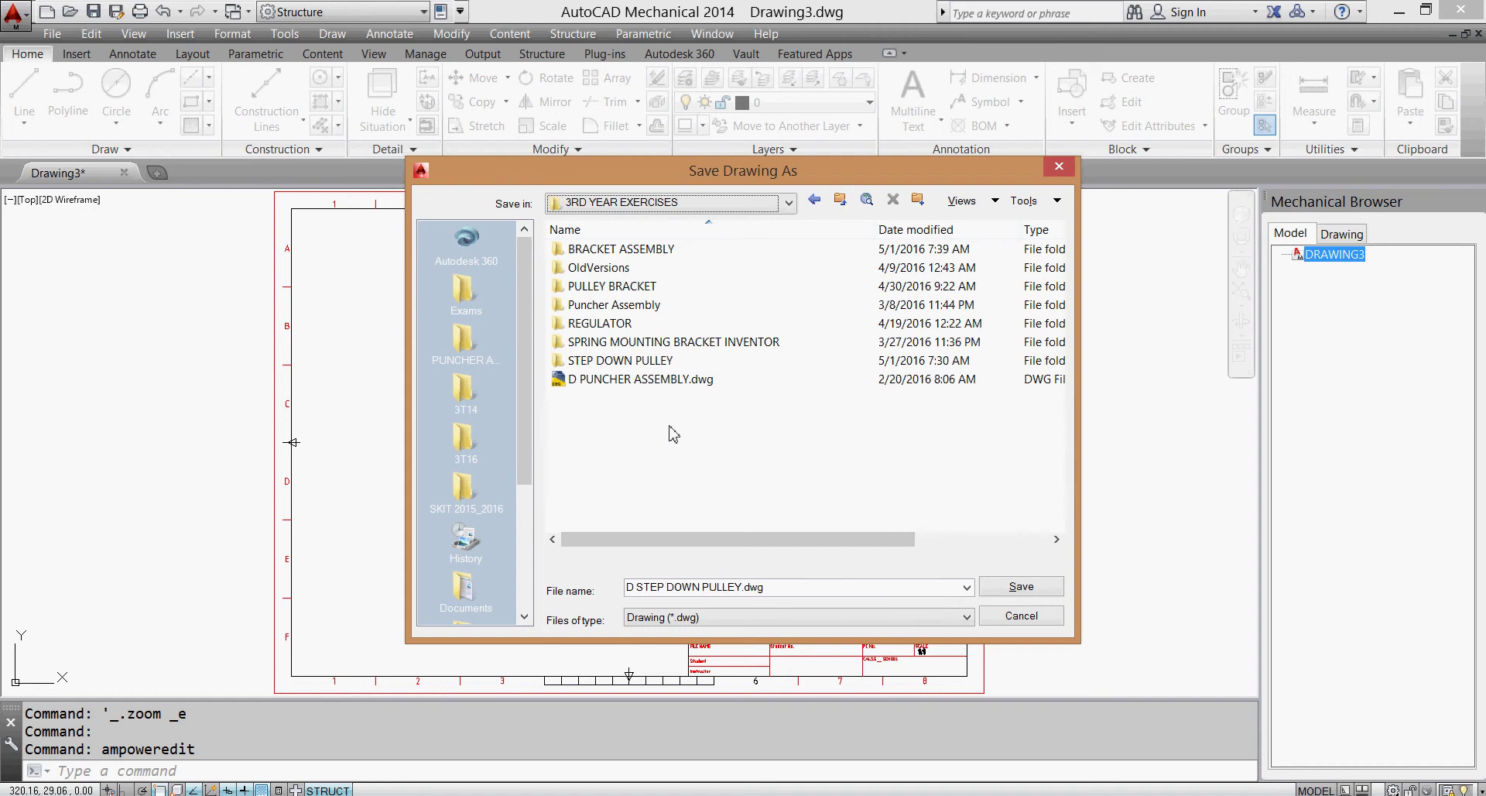
double_click(672, 361)
left_click(1010, 588)
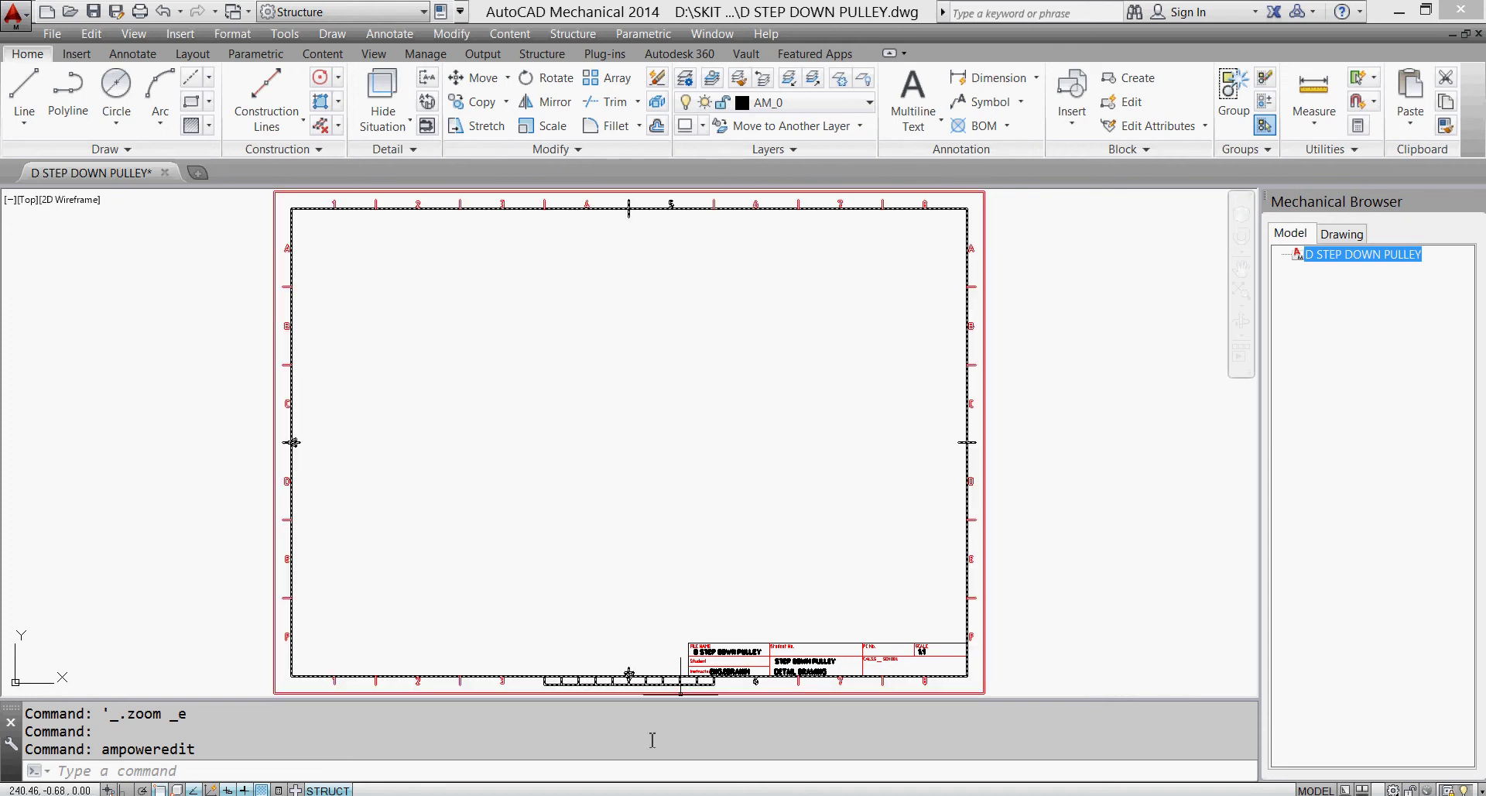
- Consult the frame views in the STEP DOWN PULLEY ASSEMBLY PDF, and draw the side view's base as a 125 by 15 rectangle in AutoCAD
mouse_move(597, 794)
left_click(610, 744)
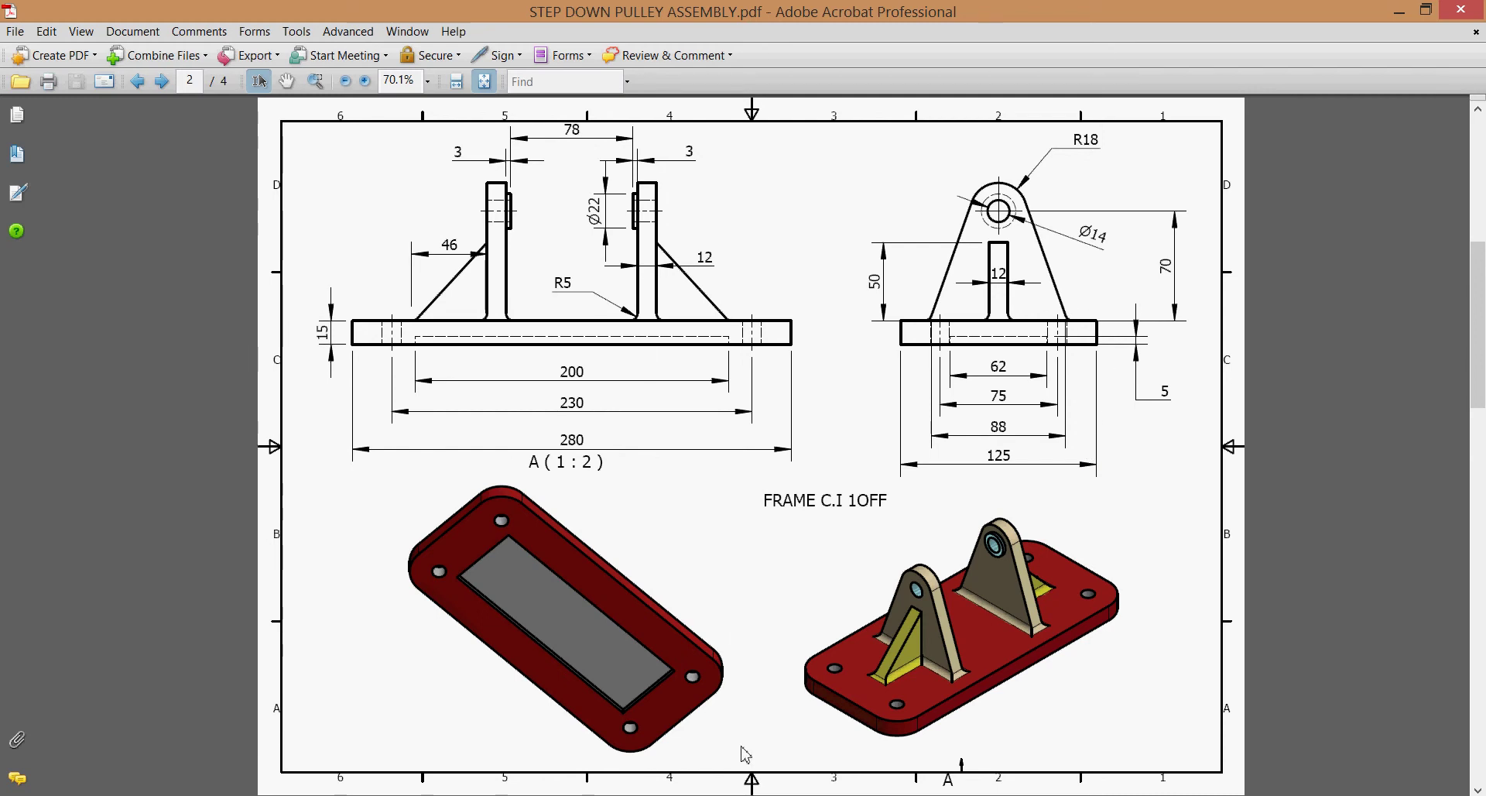
left_click(735, 791)
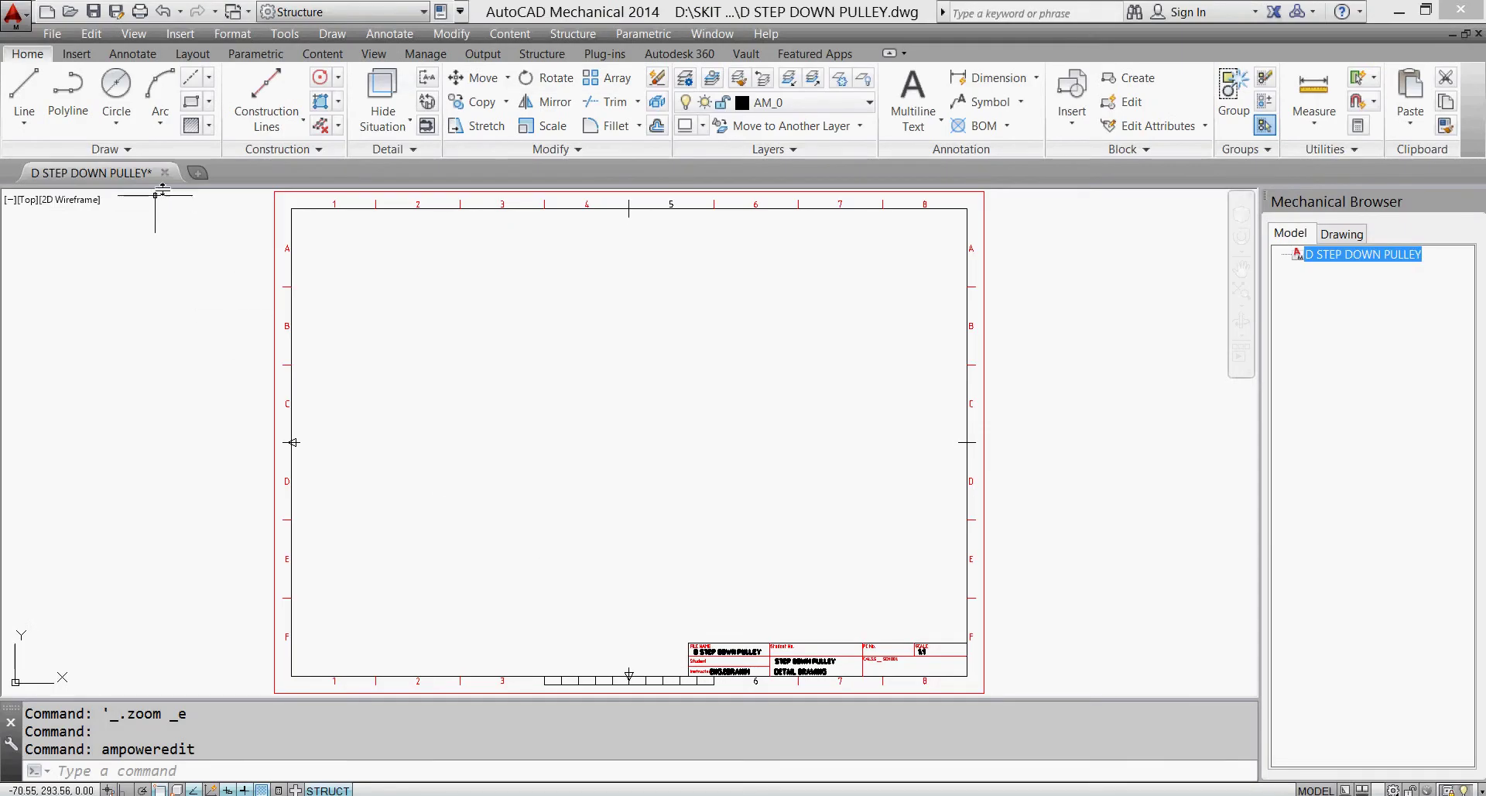
left_click(209, 102)
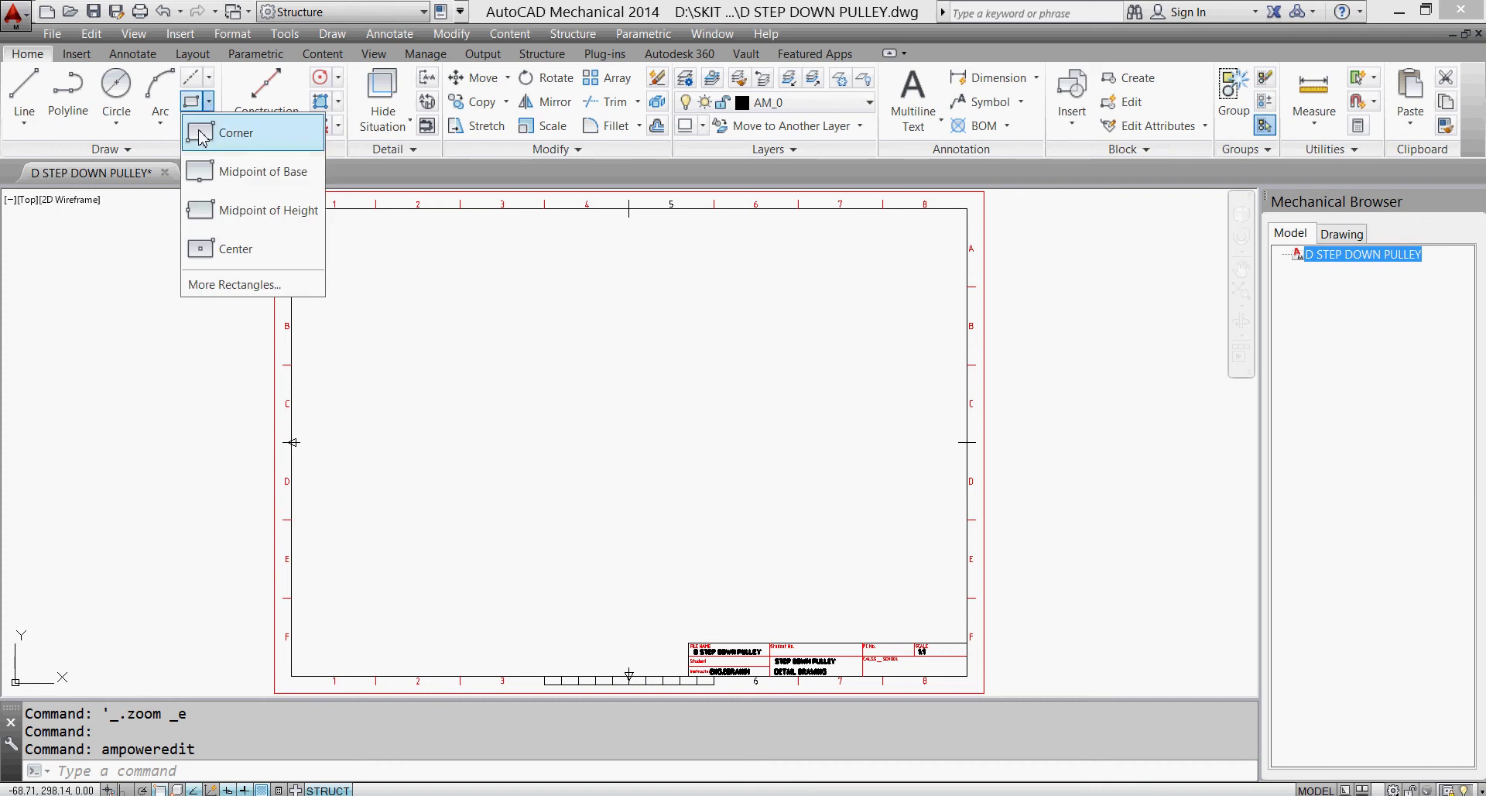
left_click(248, 285)
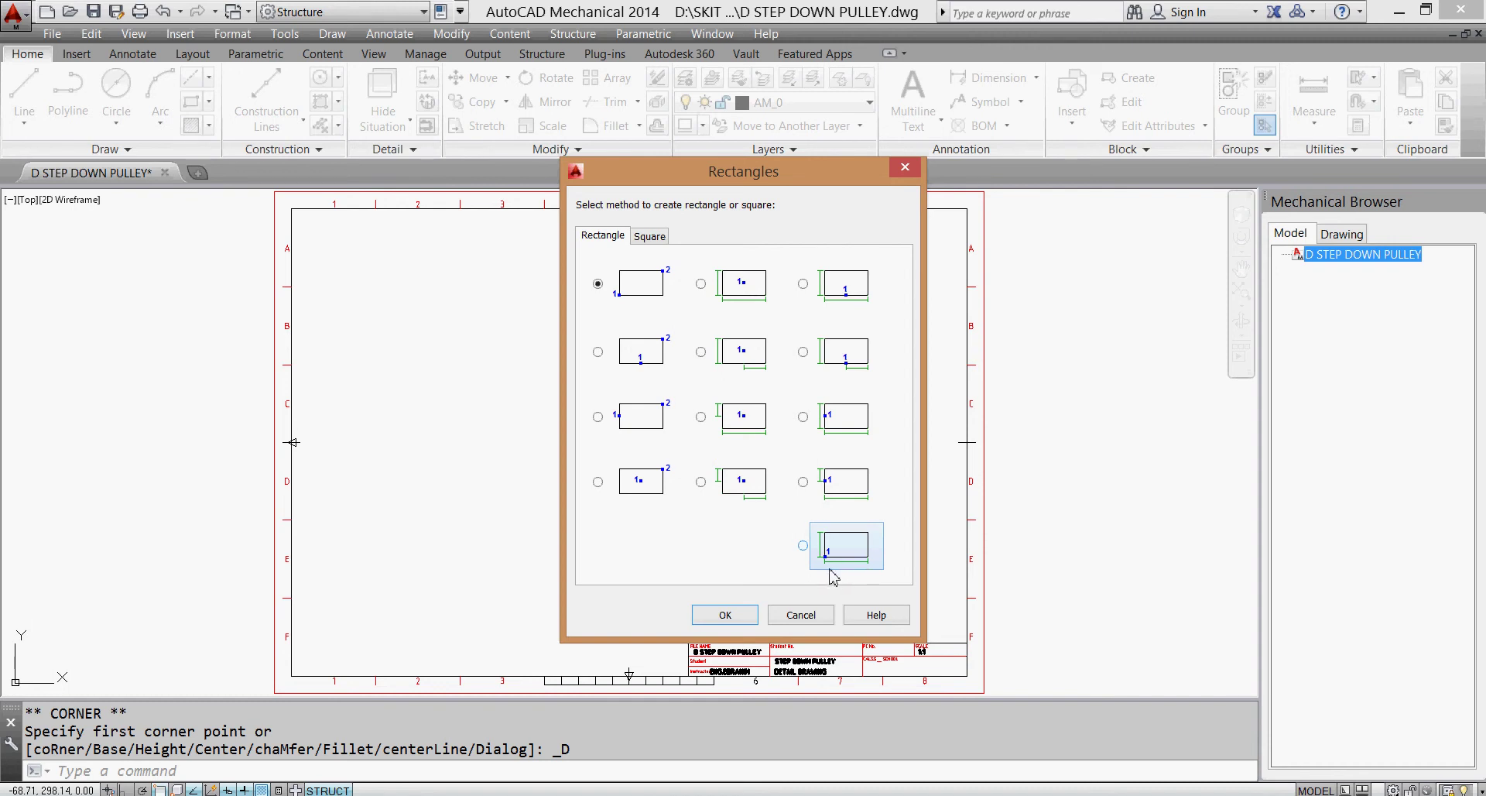
left_click(805, 546)
left_click(725, 614)
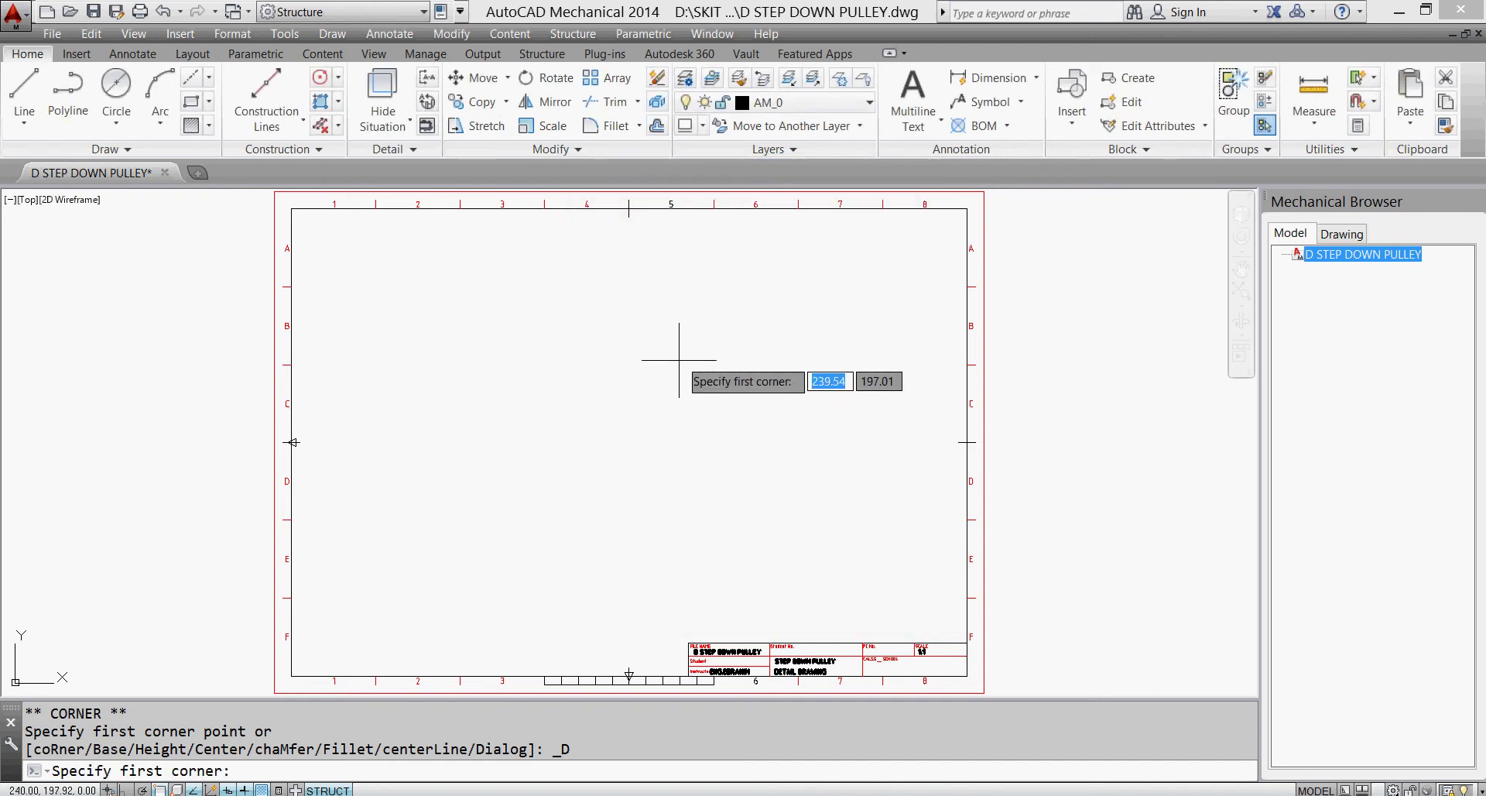
left_click(724, 312)
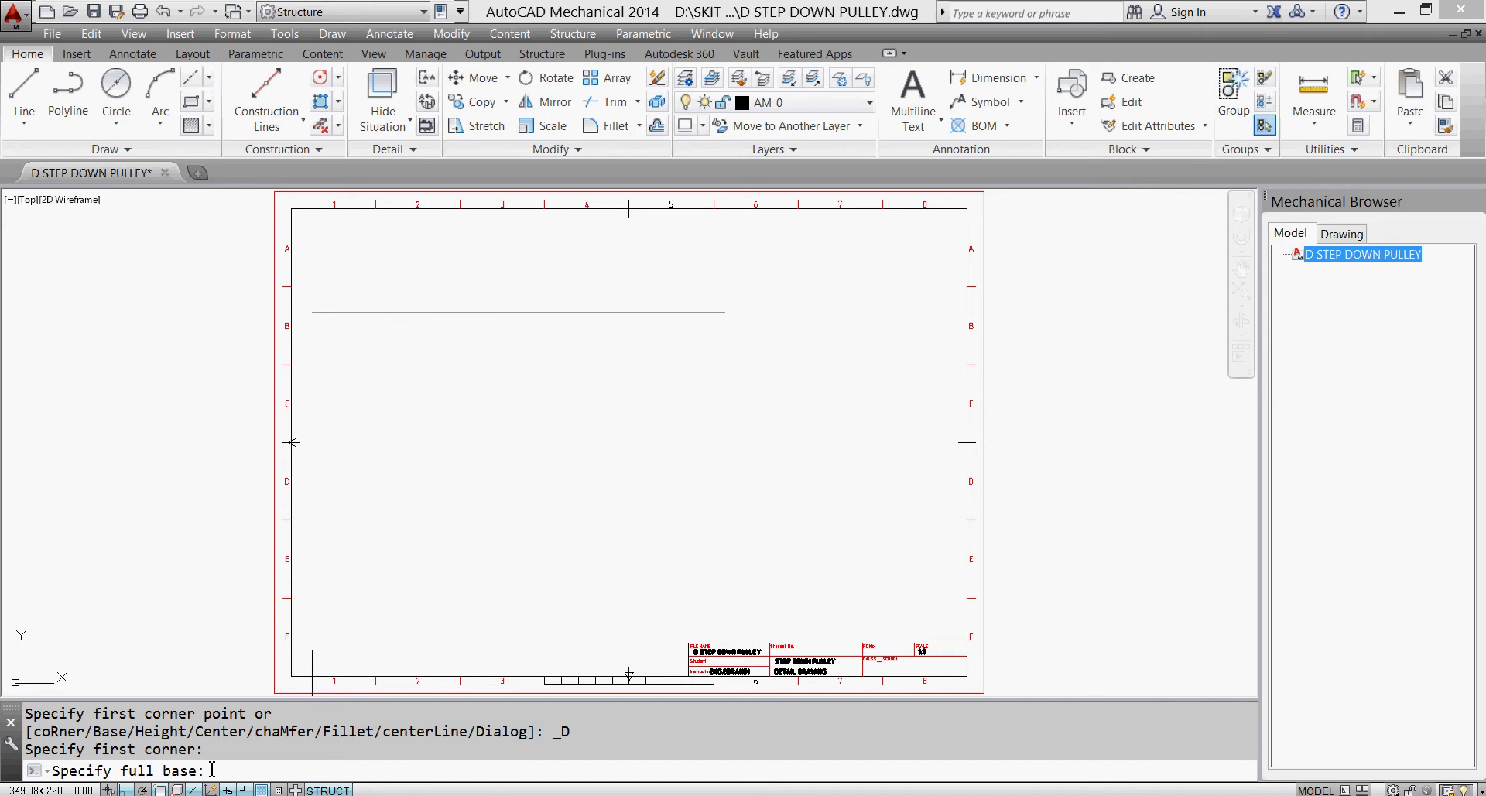
type("125")
key("Return")
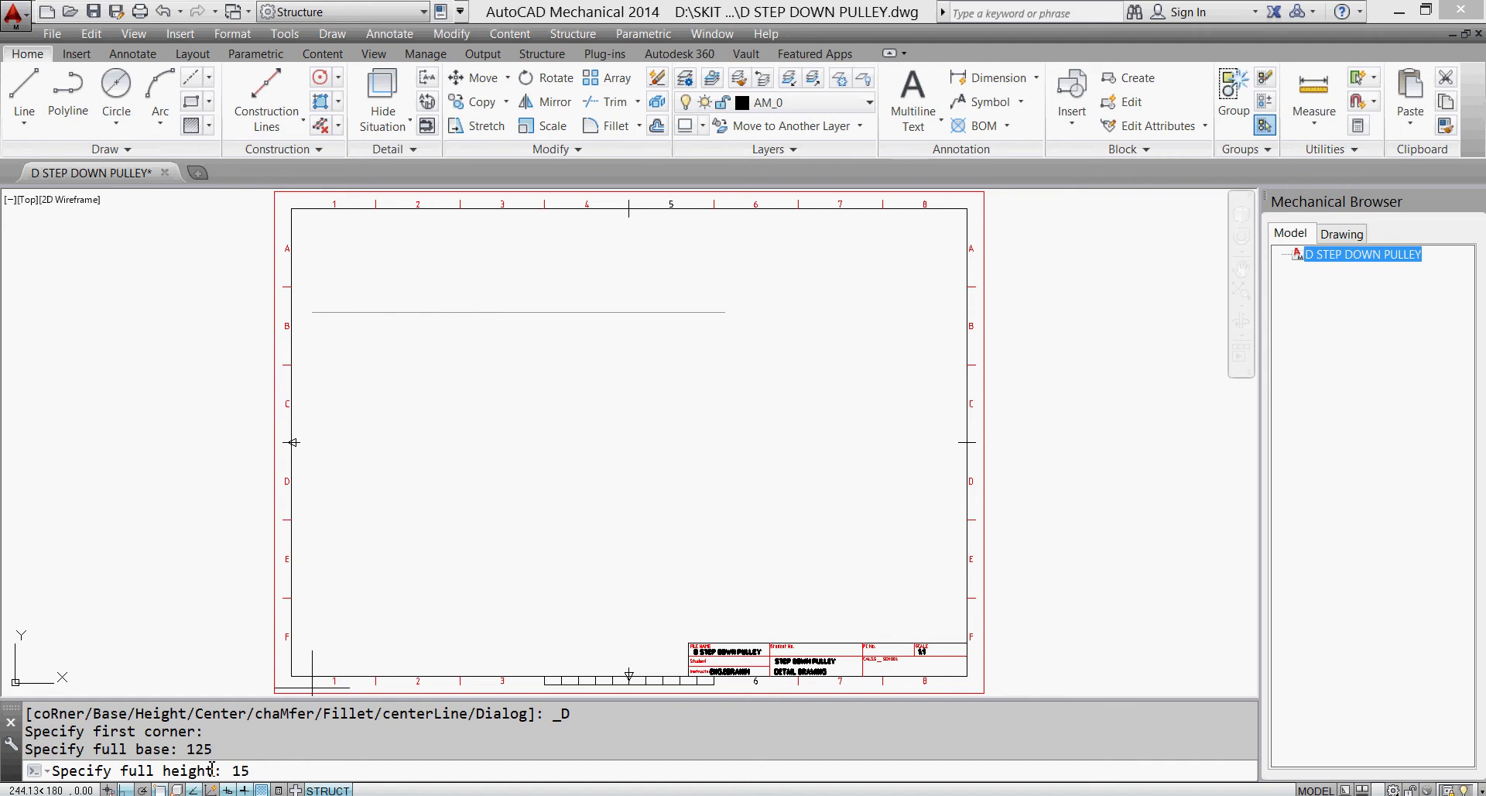
key("Return")
- Move the base rectangle down to zone C of the sheet, near the right border
scroll(778, 314, "up", 2)
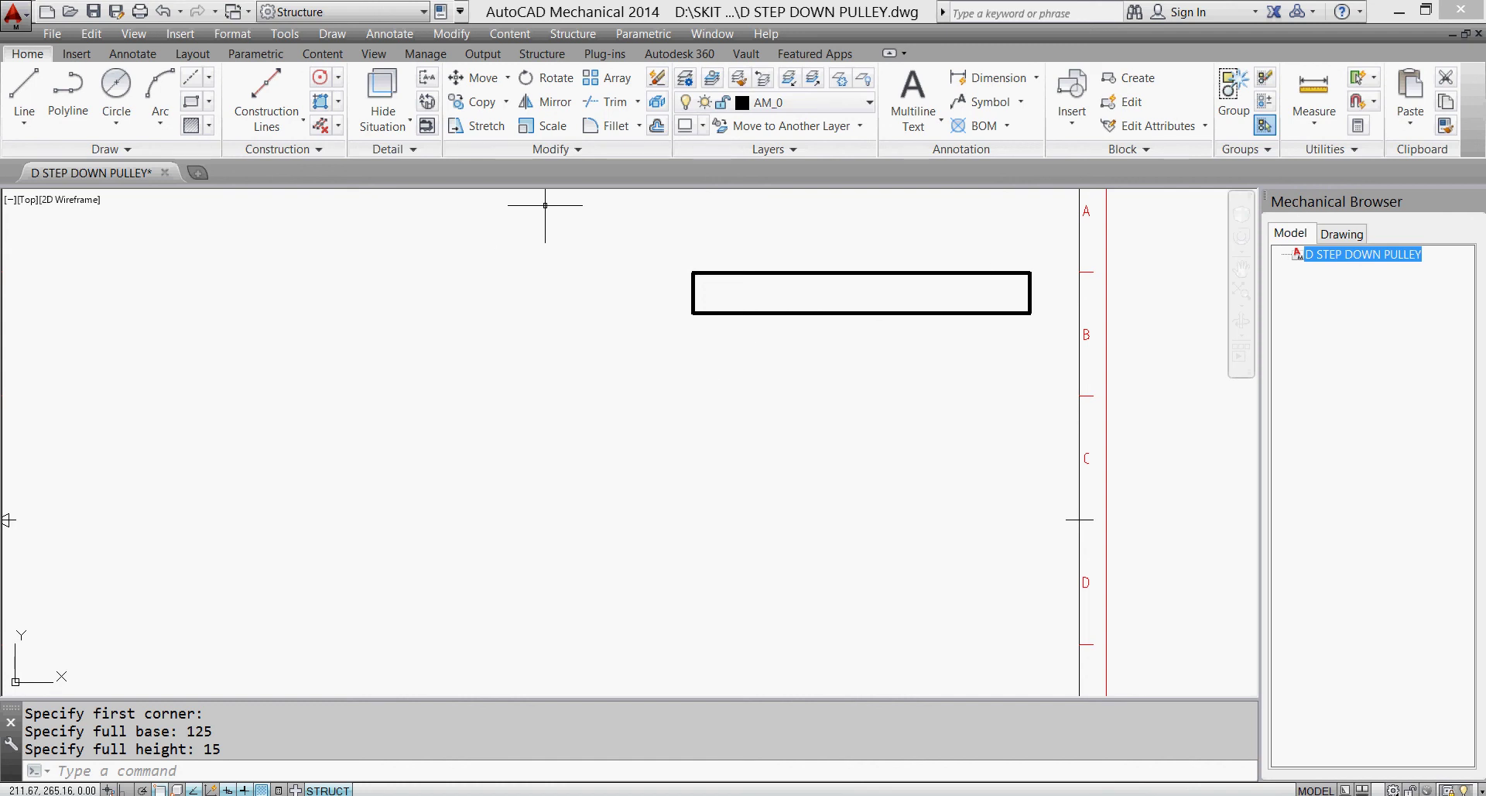
left_click(474, 77)
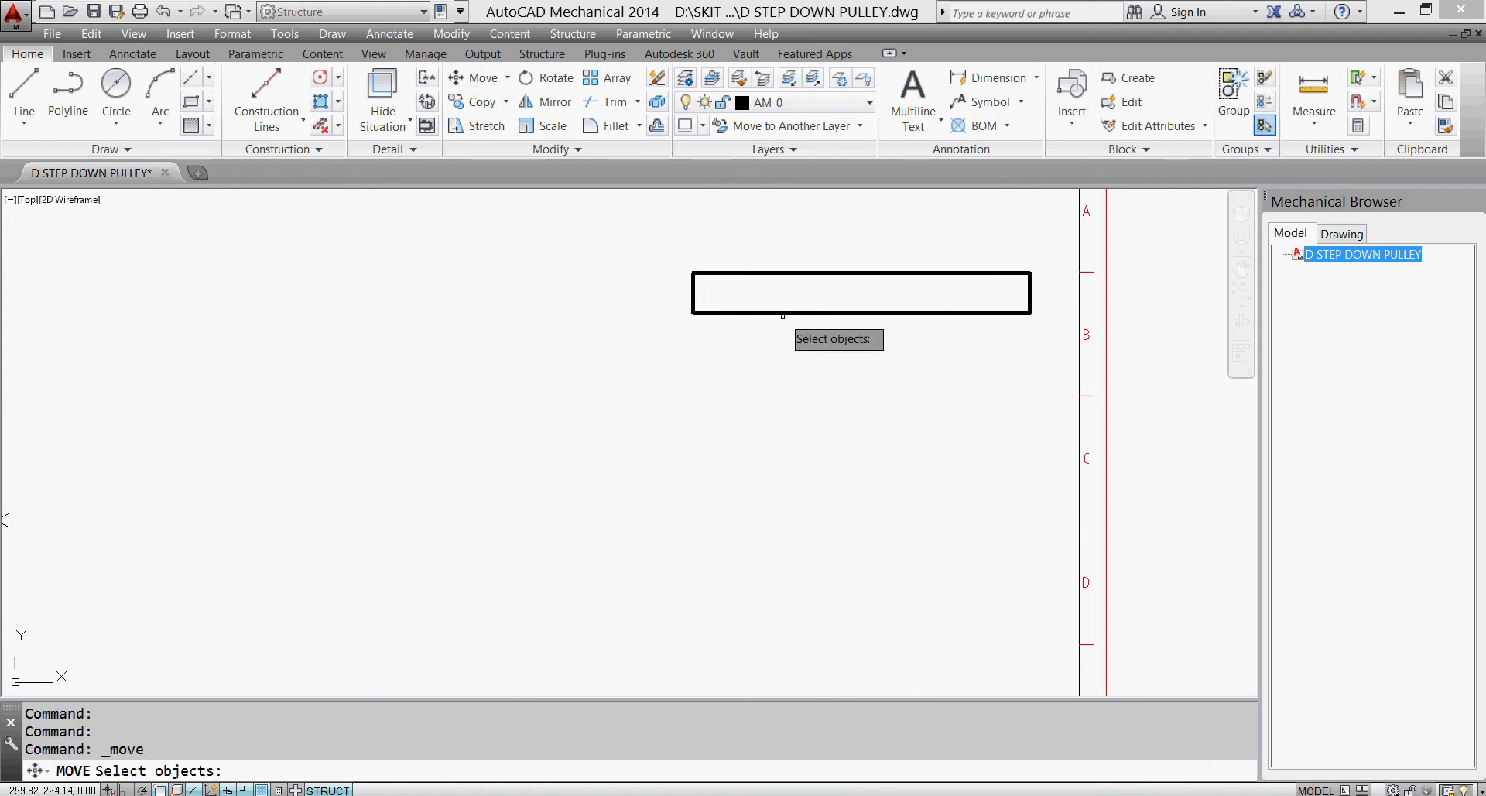
left_click(782, 315)
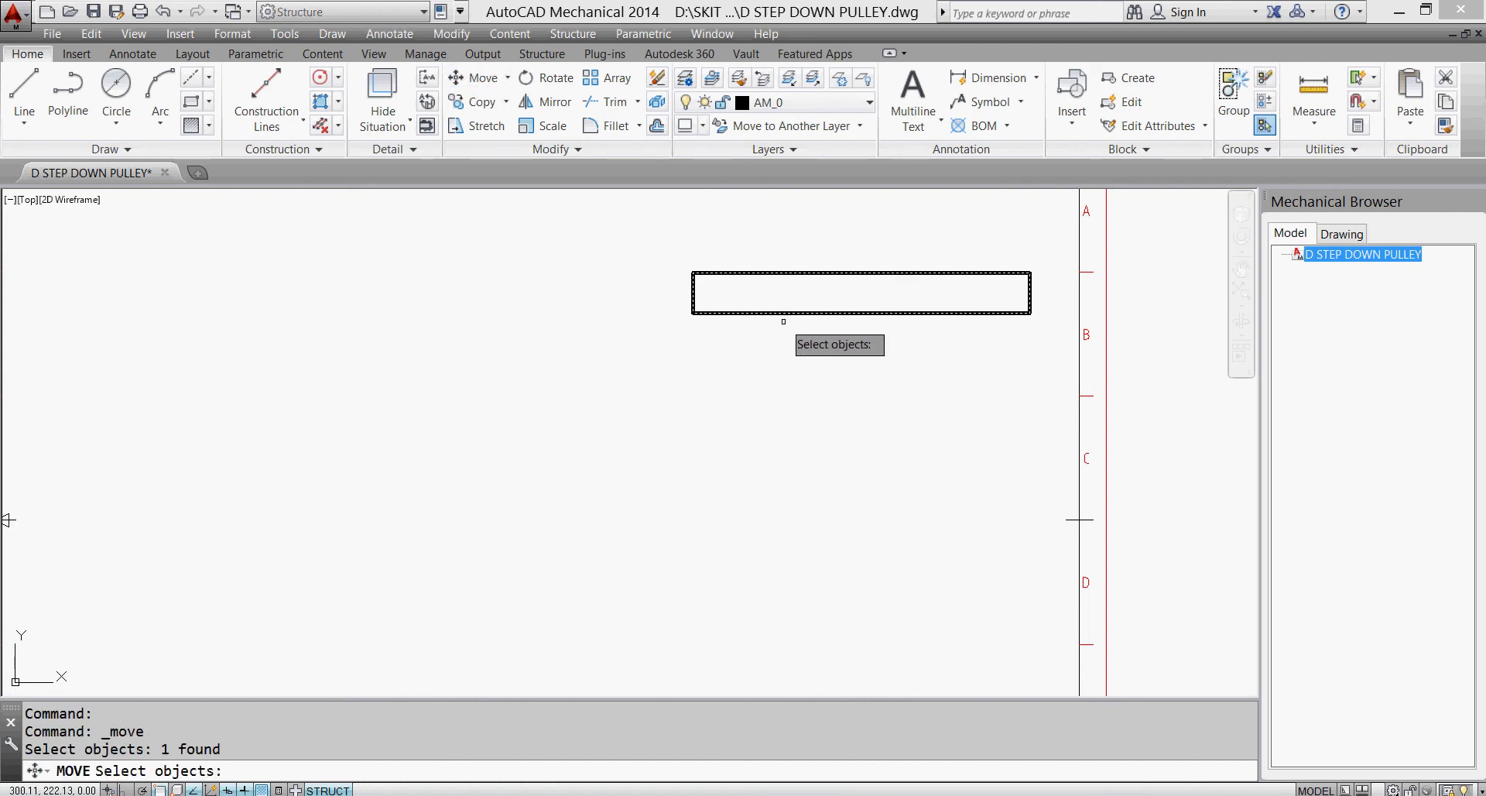
key("Return")
left_click(785, 314)
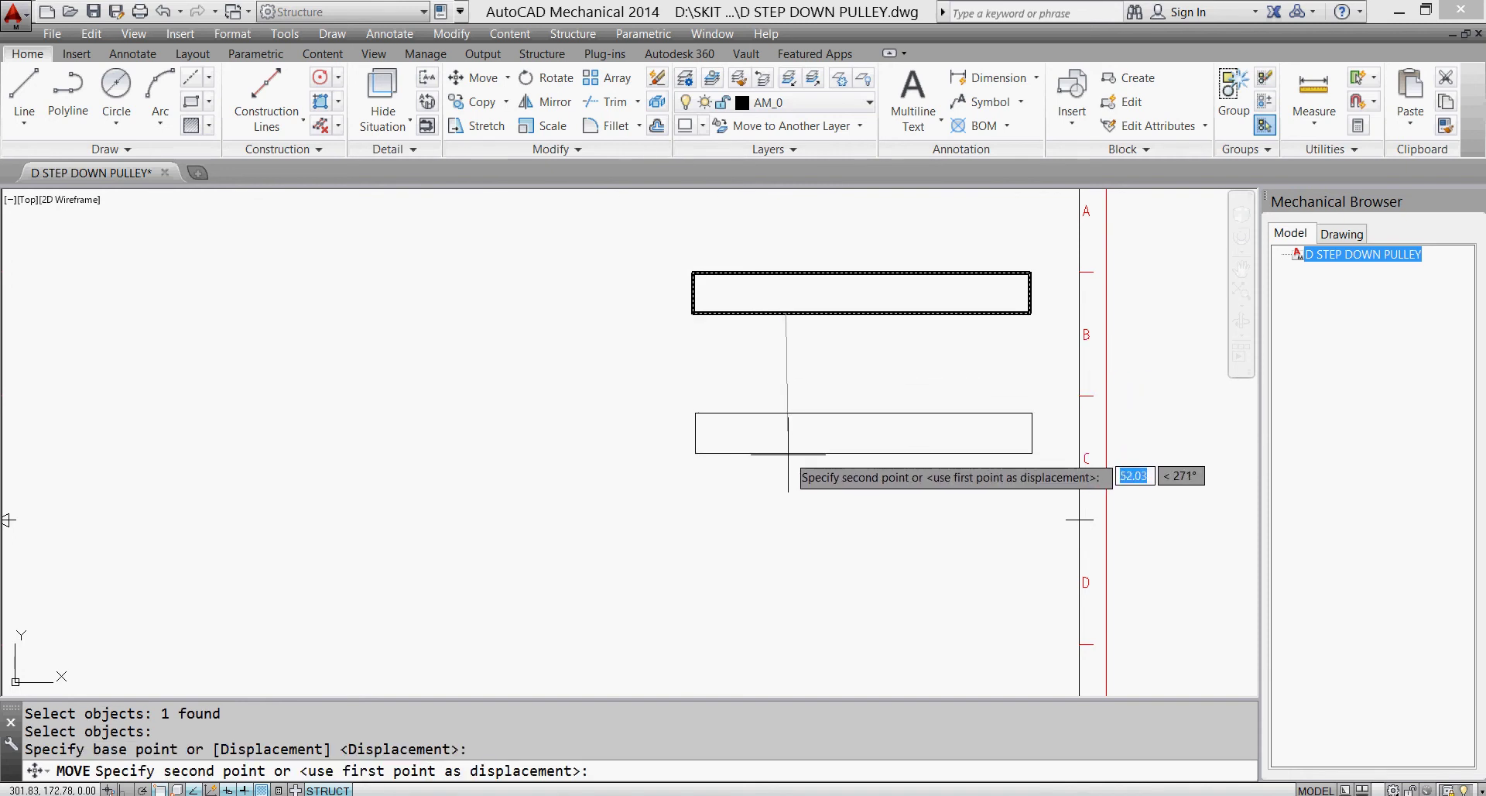
left_click(787, 468)
- Check the side view in the PDF, and add a horizontal construction line along the rectangle's top edge and a vertical one through its middle
scroll(819, 362, "down", 2)
middle_click_drag(821, 367, 792, 396)
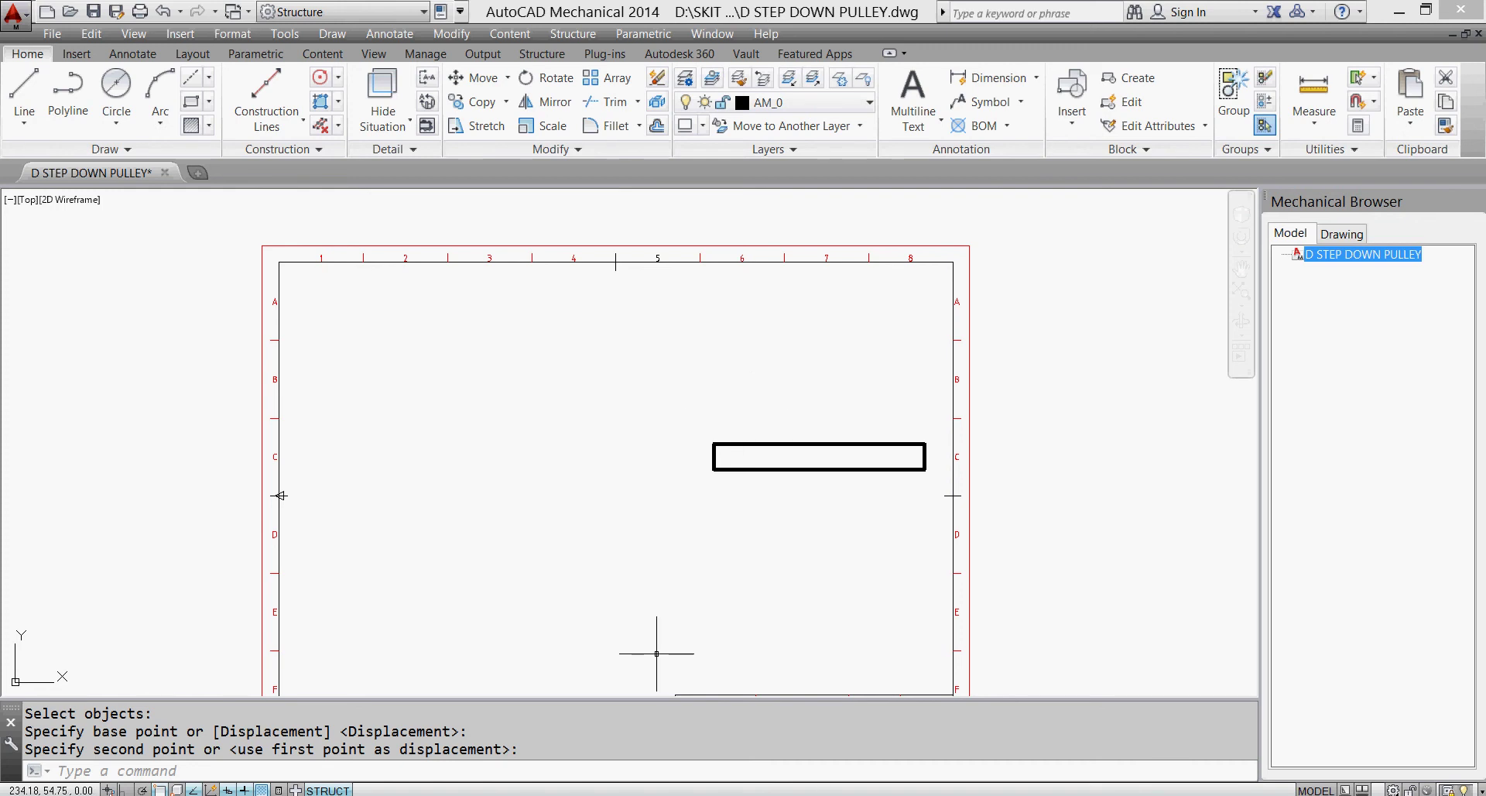
mouse_move(591, 793)
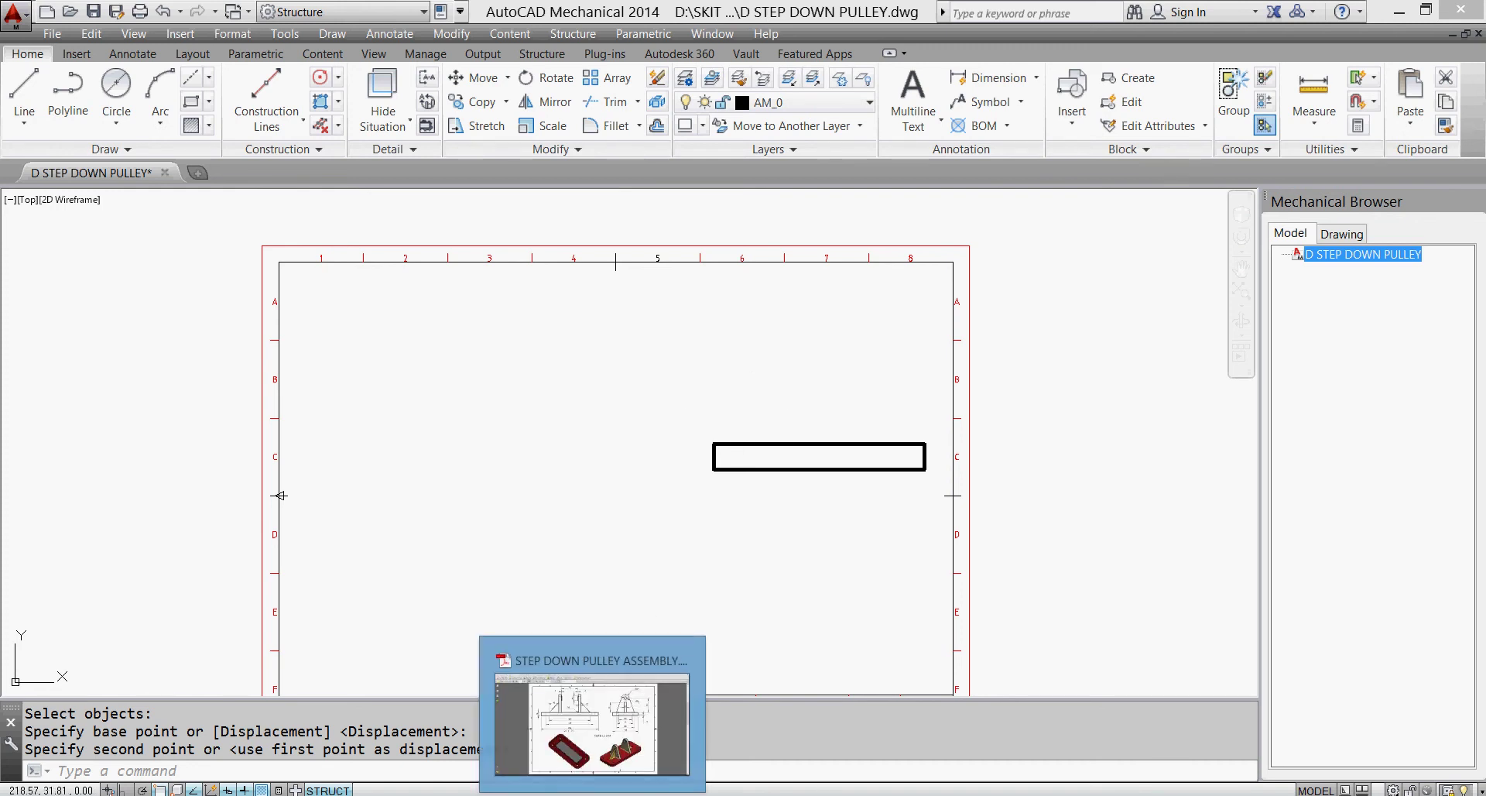
left_click(600, 720)
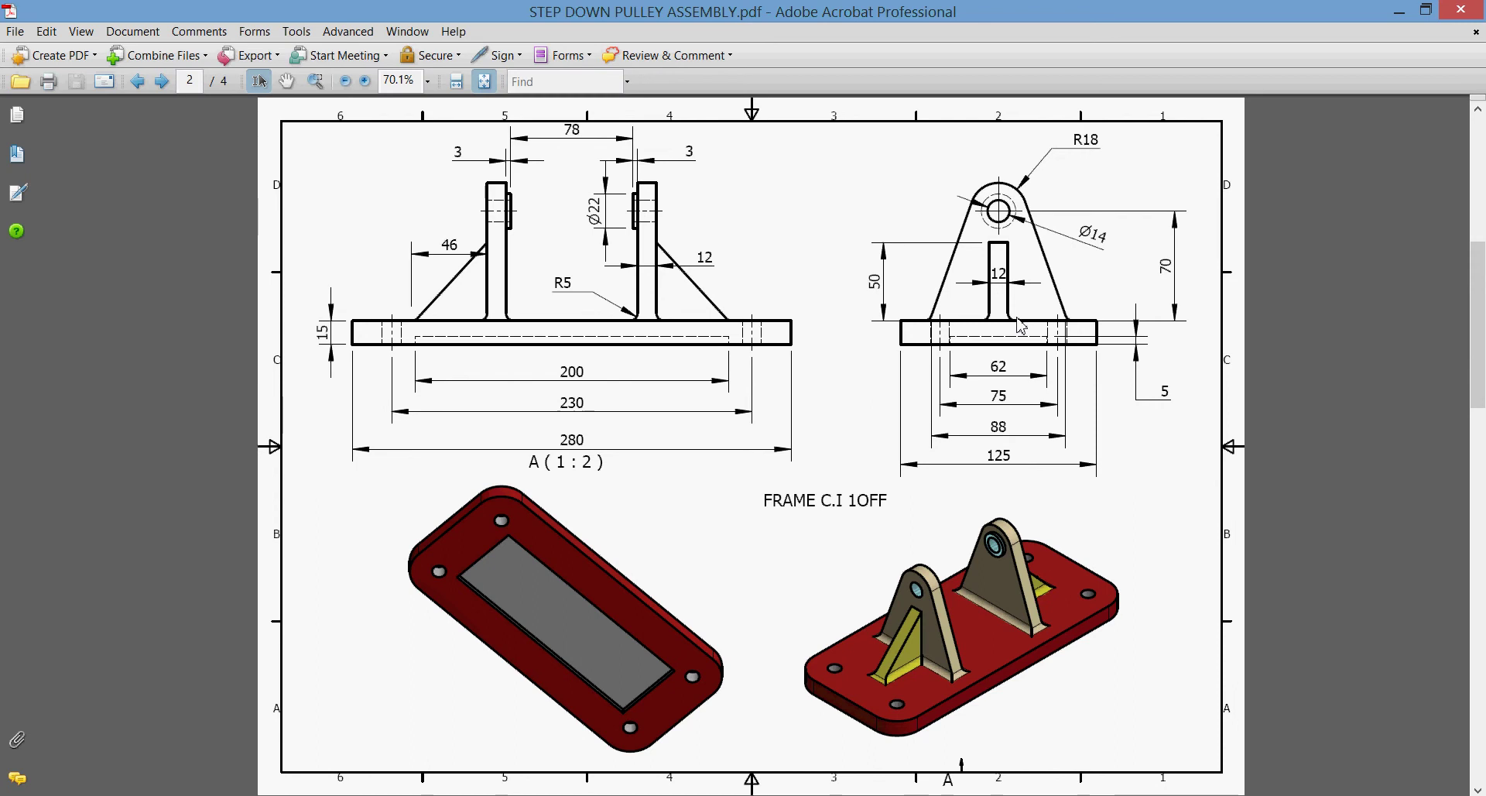
mouse_move(708, 791)
left_click(710, 767)
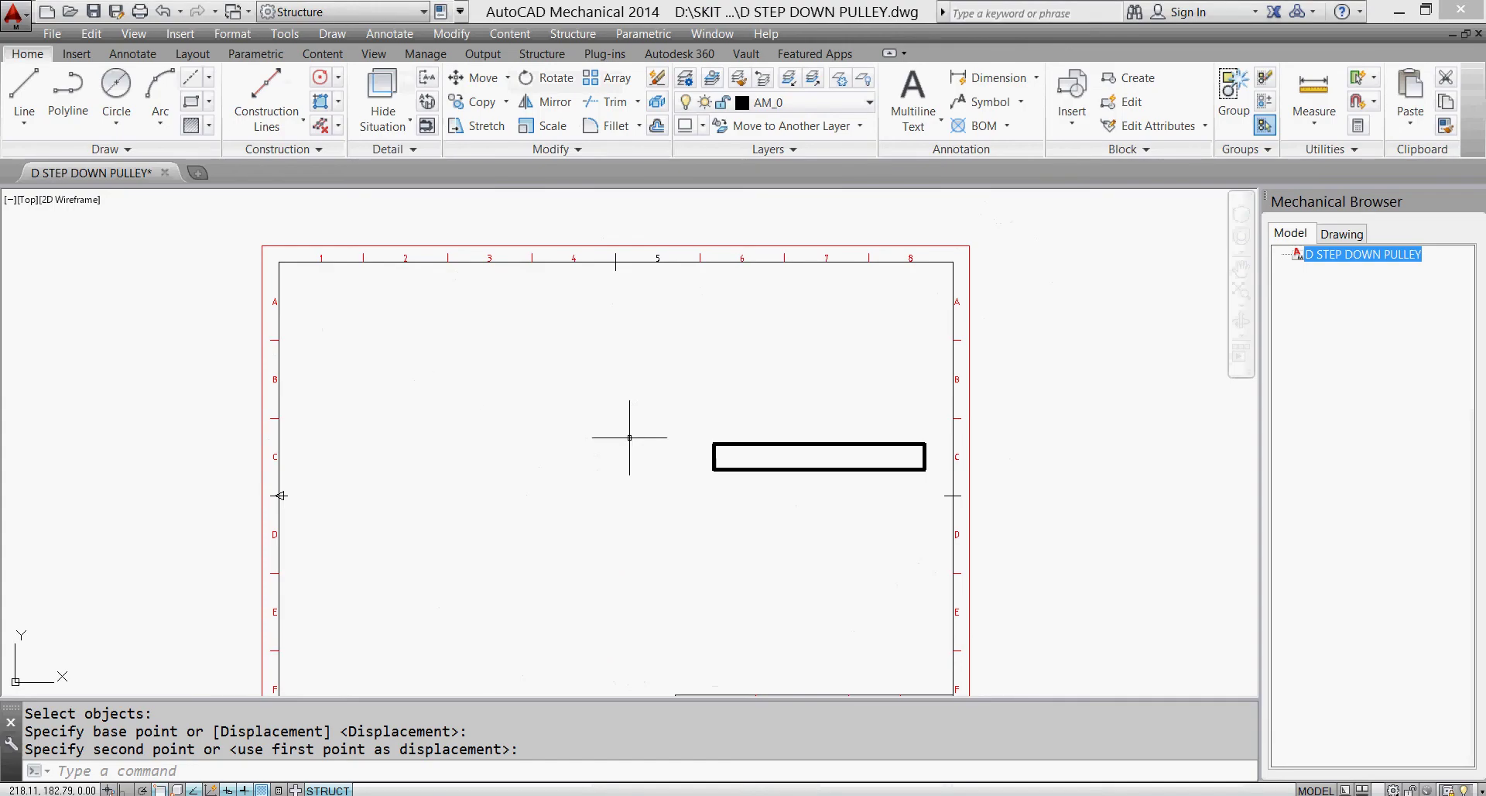
left_click(270, 128)
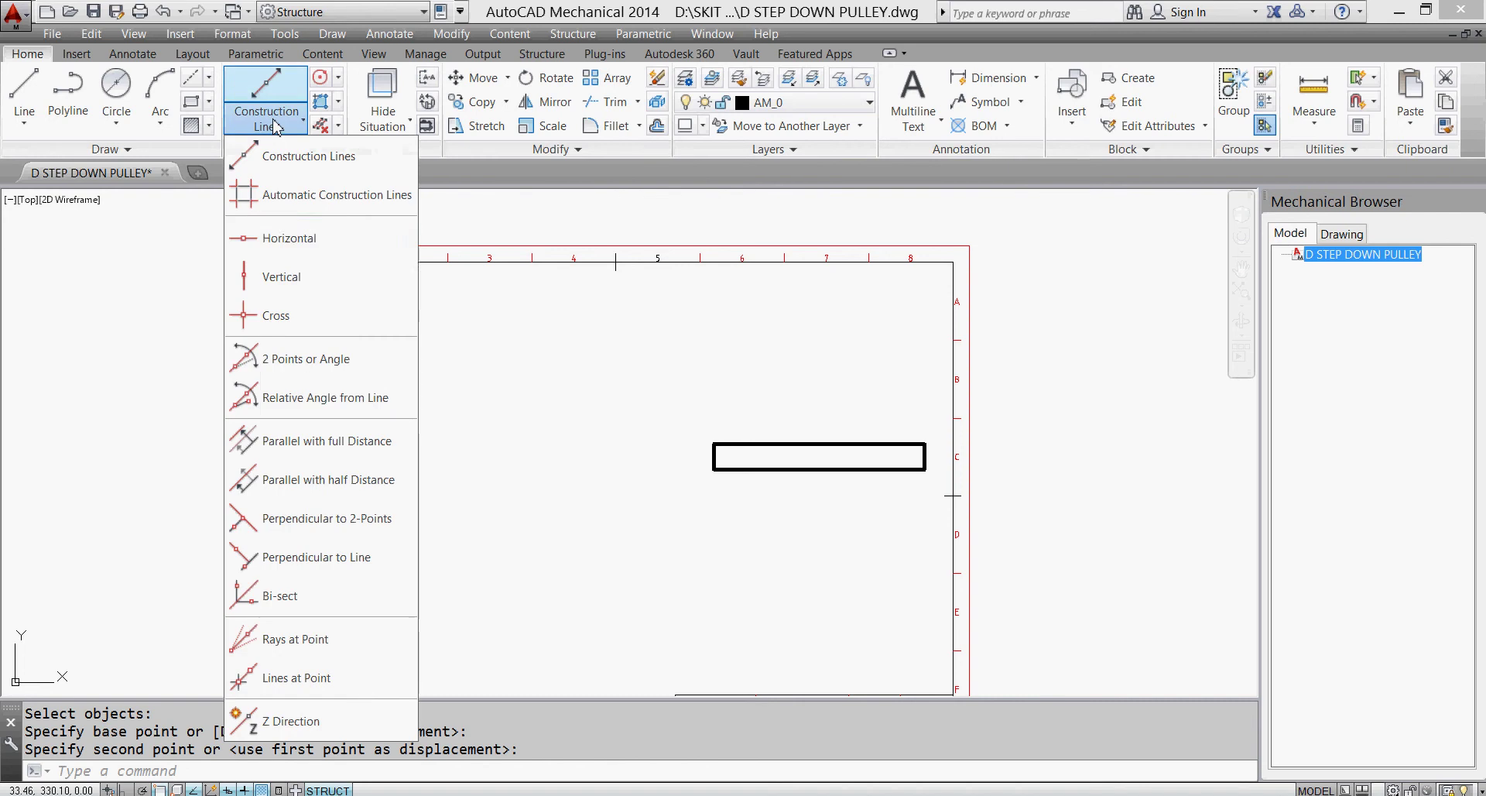
left_click(288, 238)
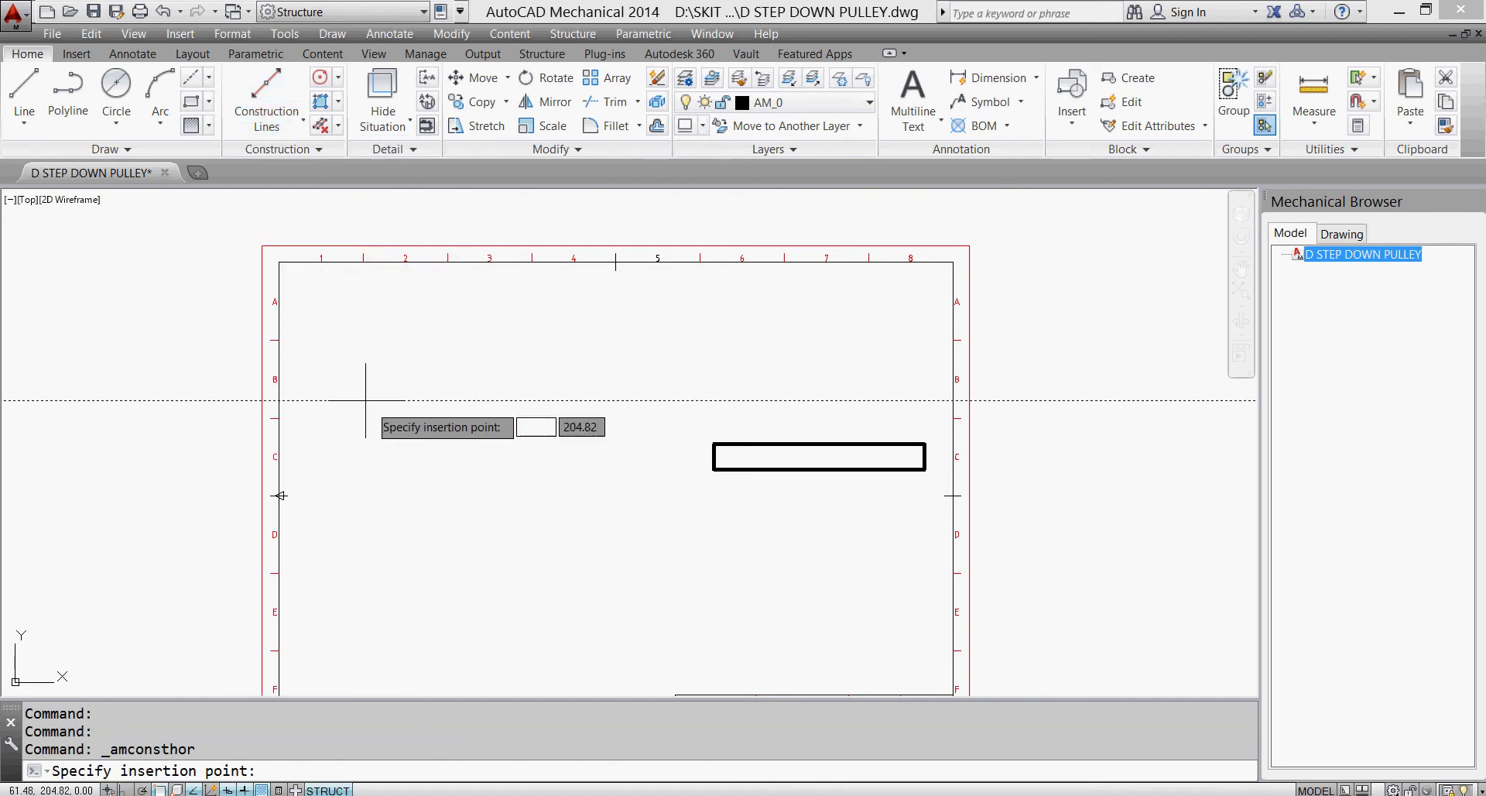
left_click(713, 444)
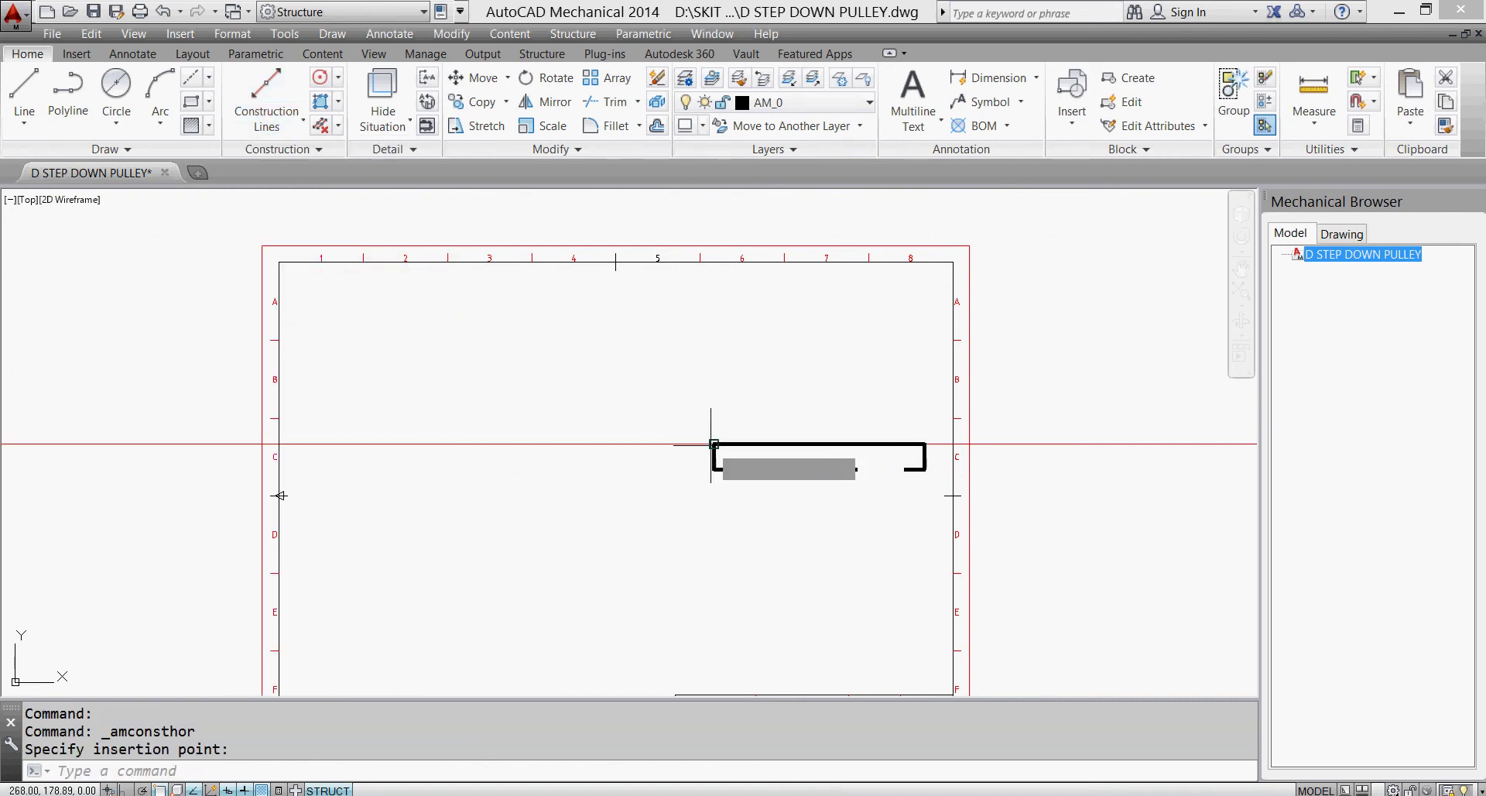
left_click(266, 120)
left_click(280, 280)
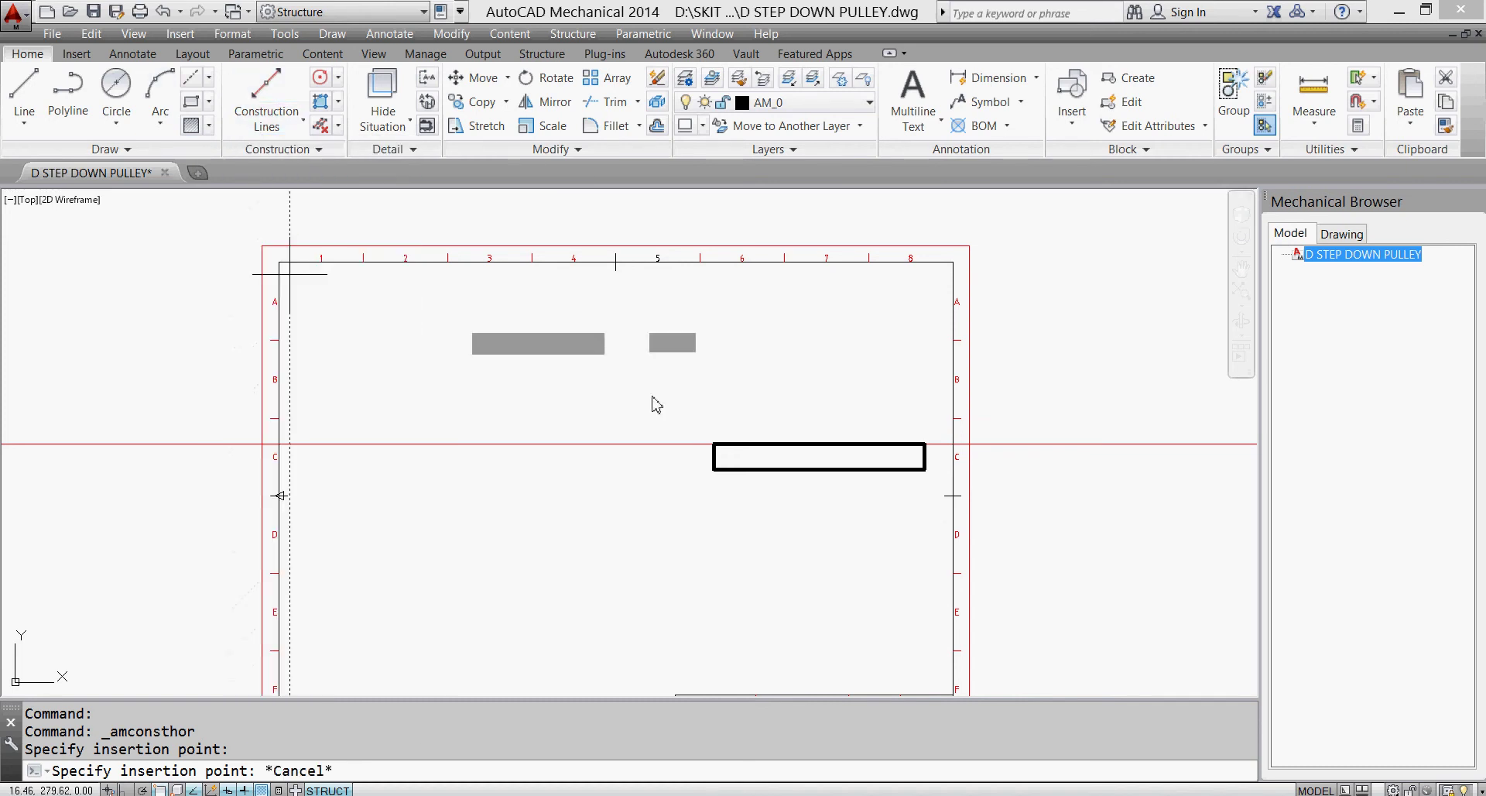
left_click(811, 404)
- Offset the horizontal construction line upward by 70 to locate the bracket's hole centre
left_click(657, 126)
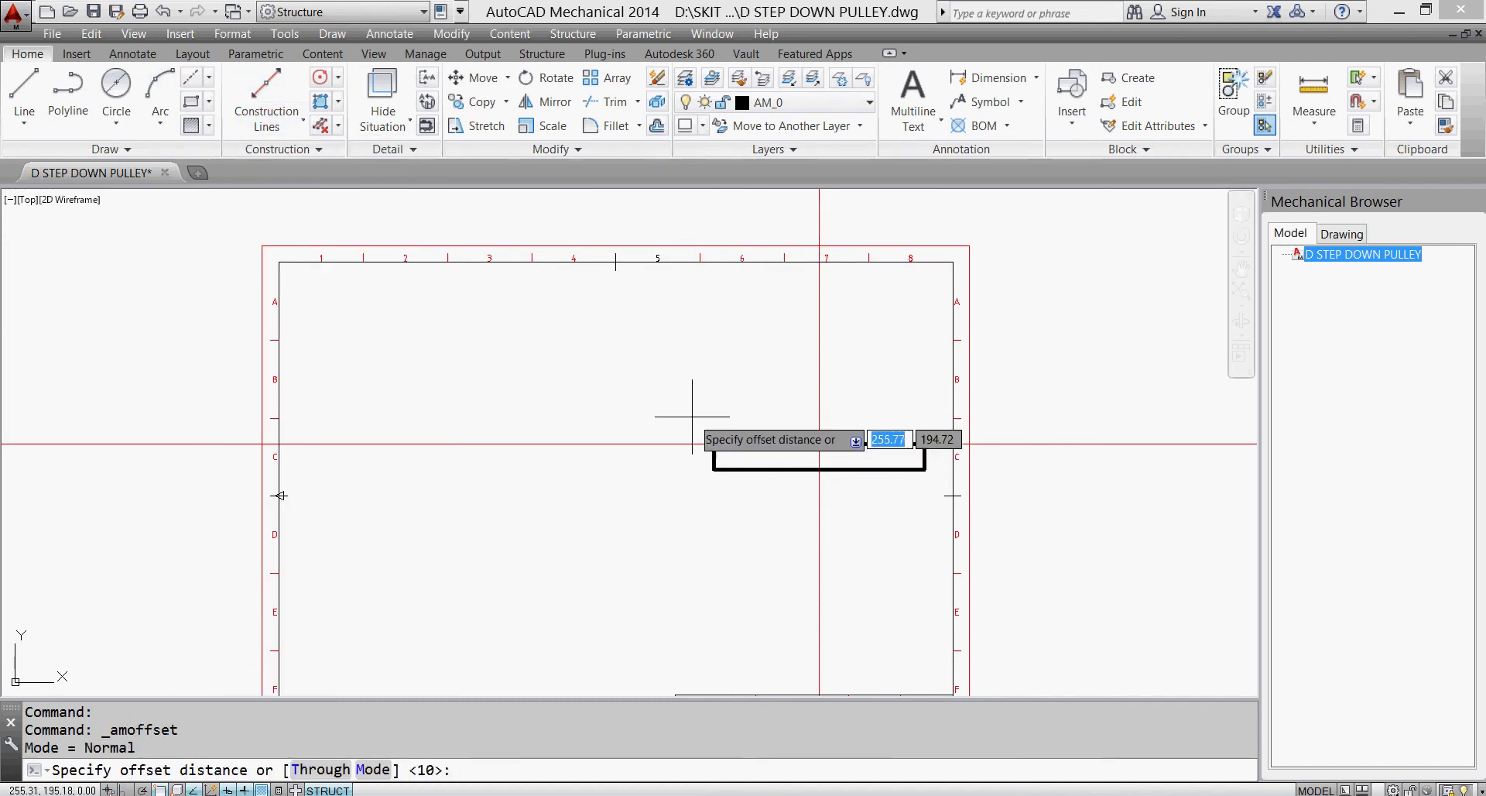
key("Return")
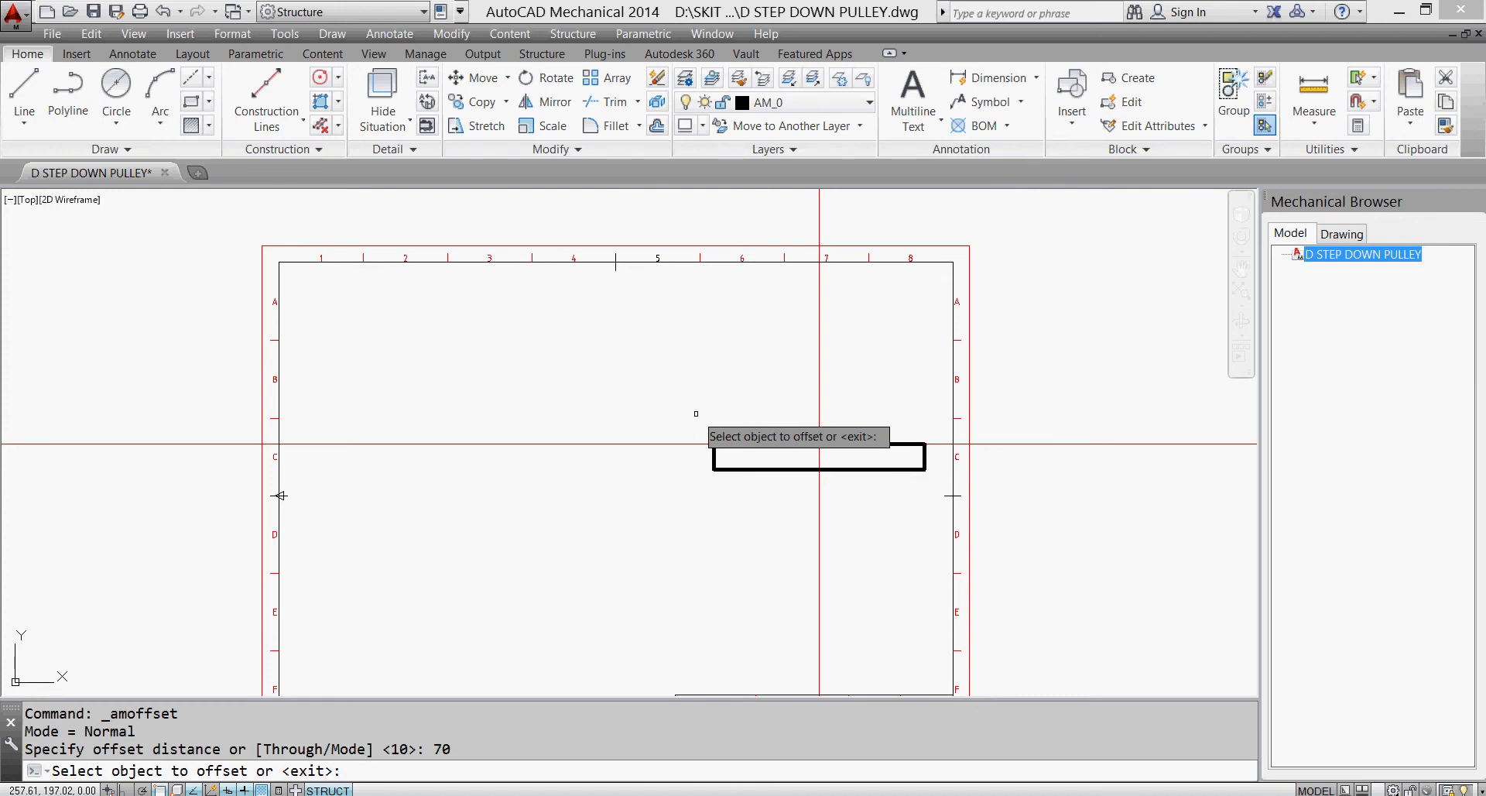
left_click(667, 444)
left_click(664, 389)
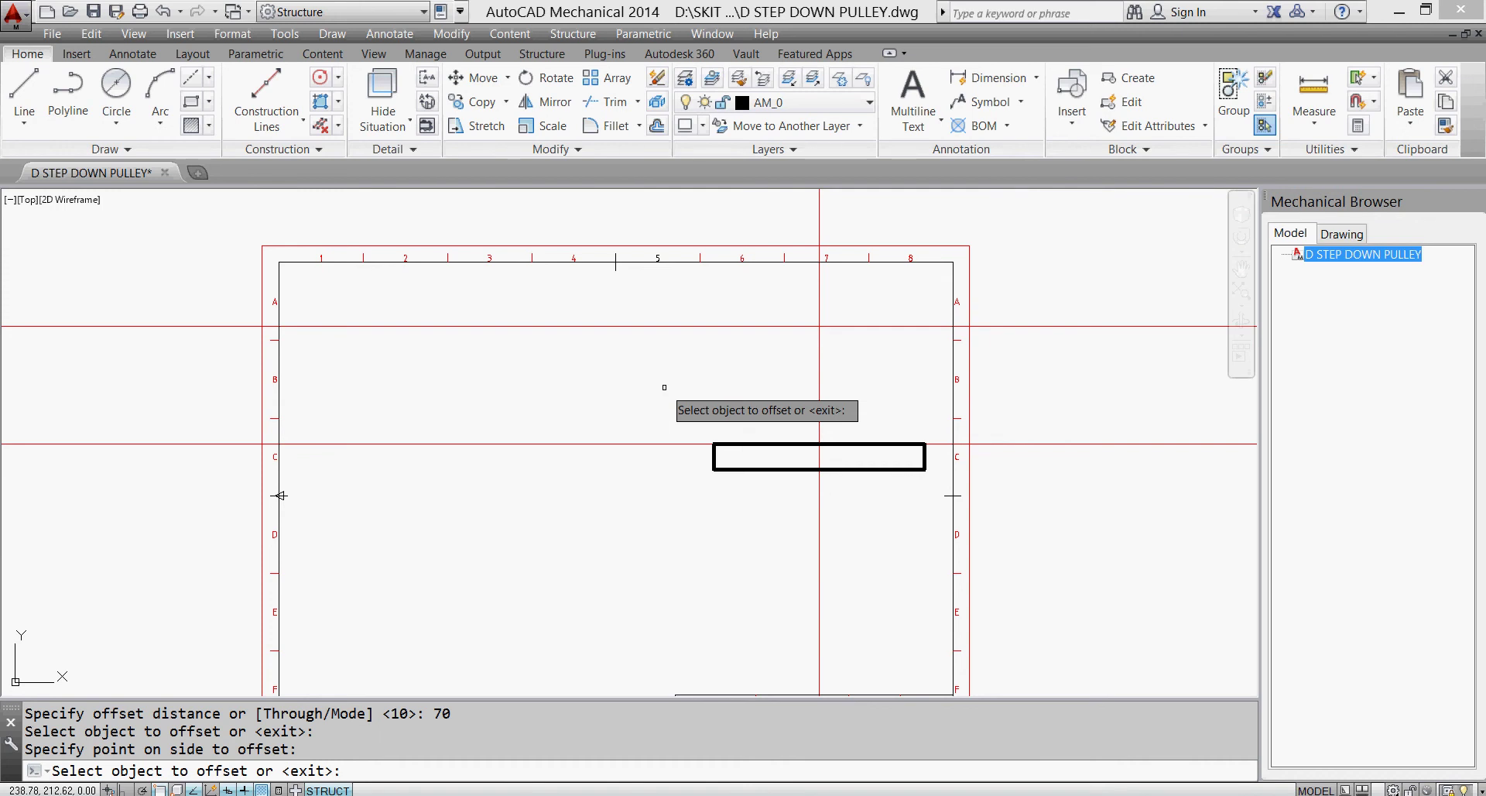
key("Escape")
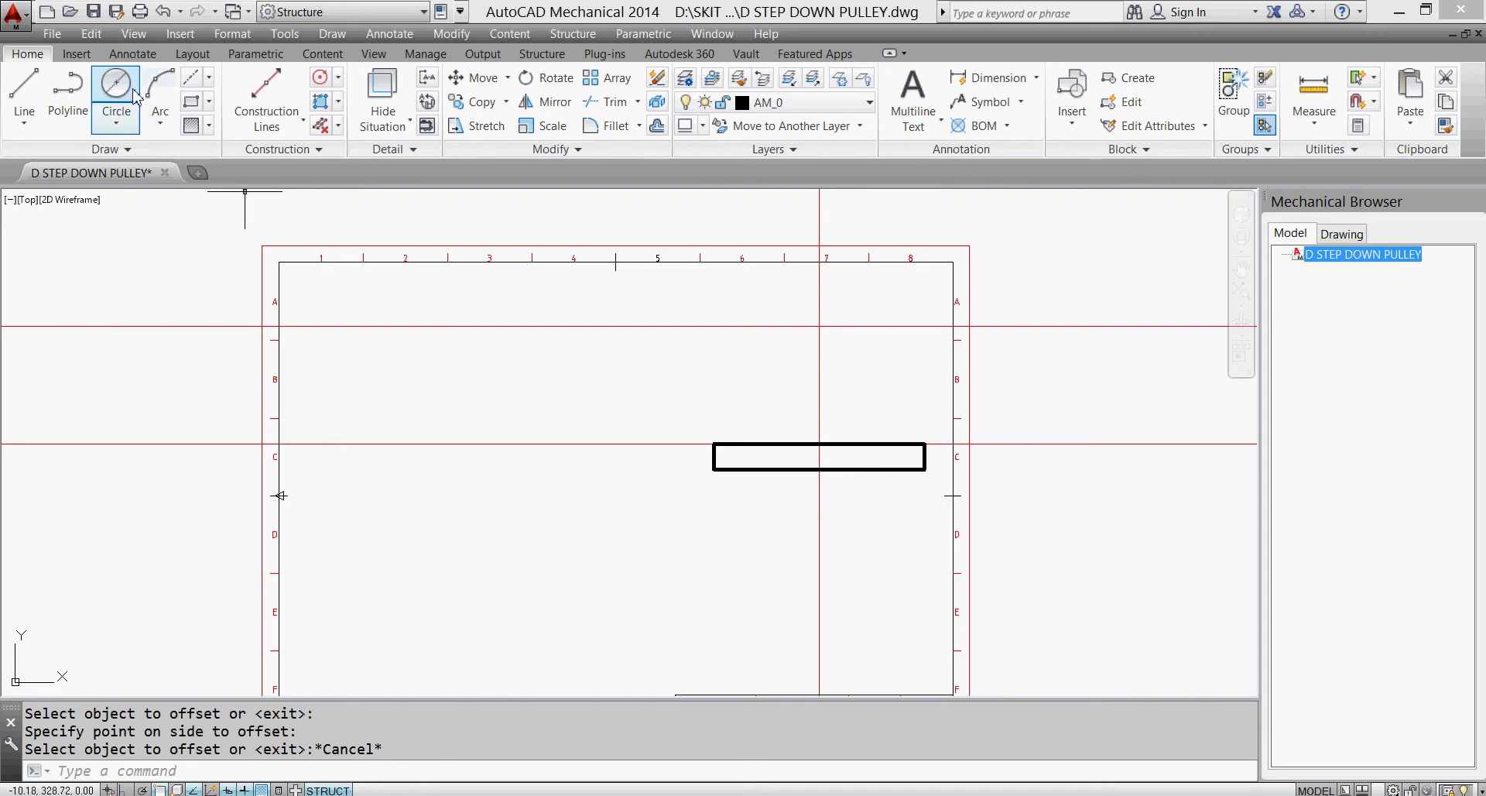
- Draw a circle of radius 18 centred where the upper horizontal and vertical construction lines cross, and compare it with the PDF drawing
left_click(130, 120)
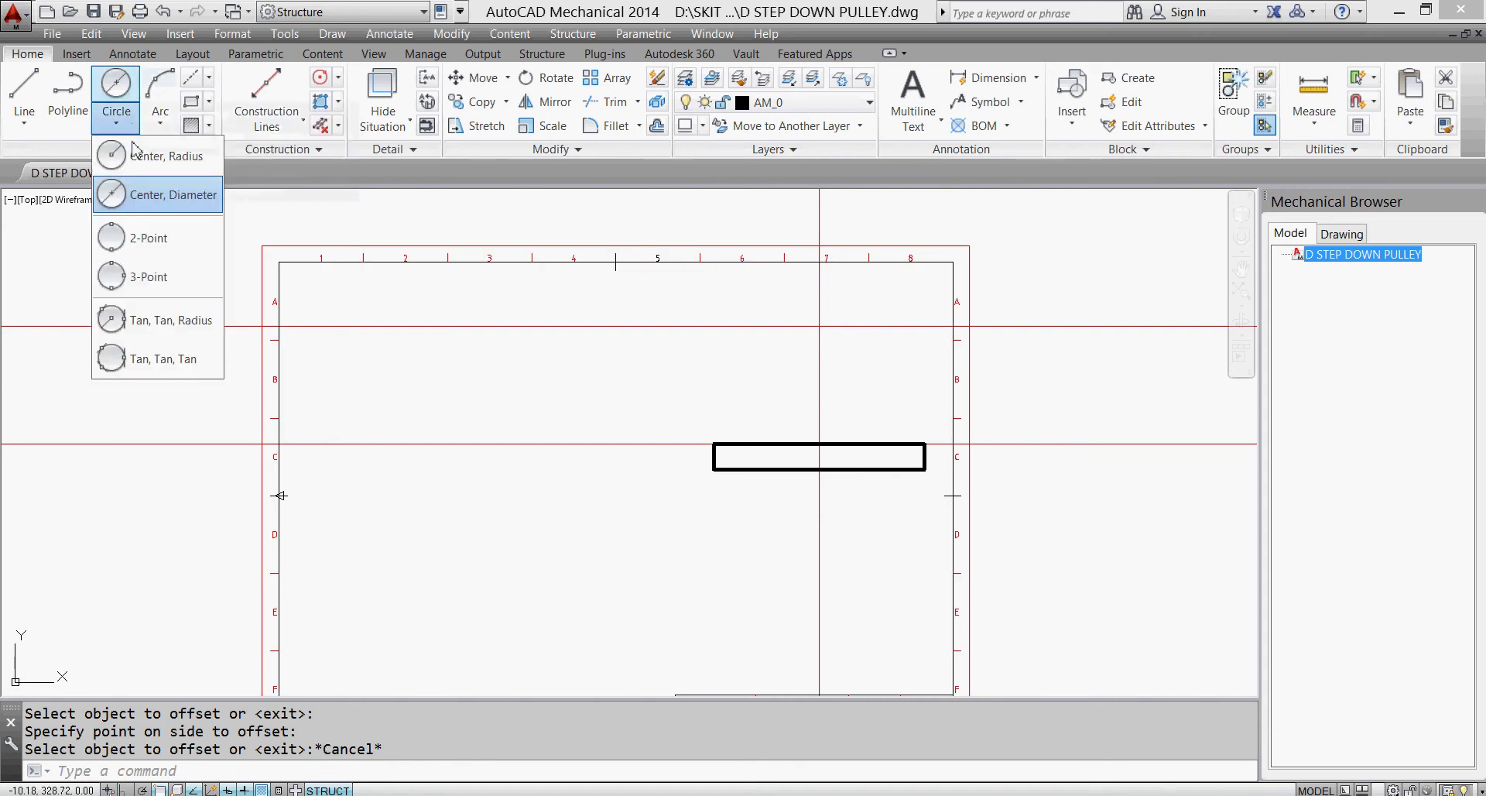
left_click(171, 174)
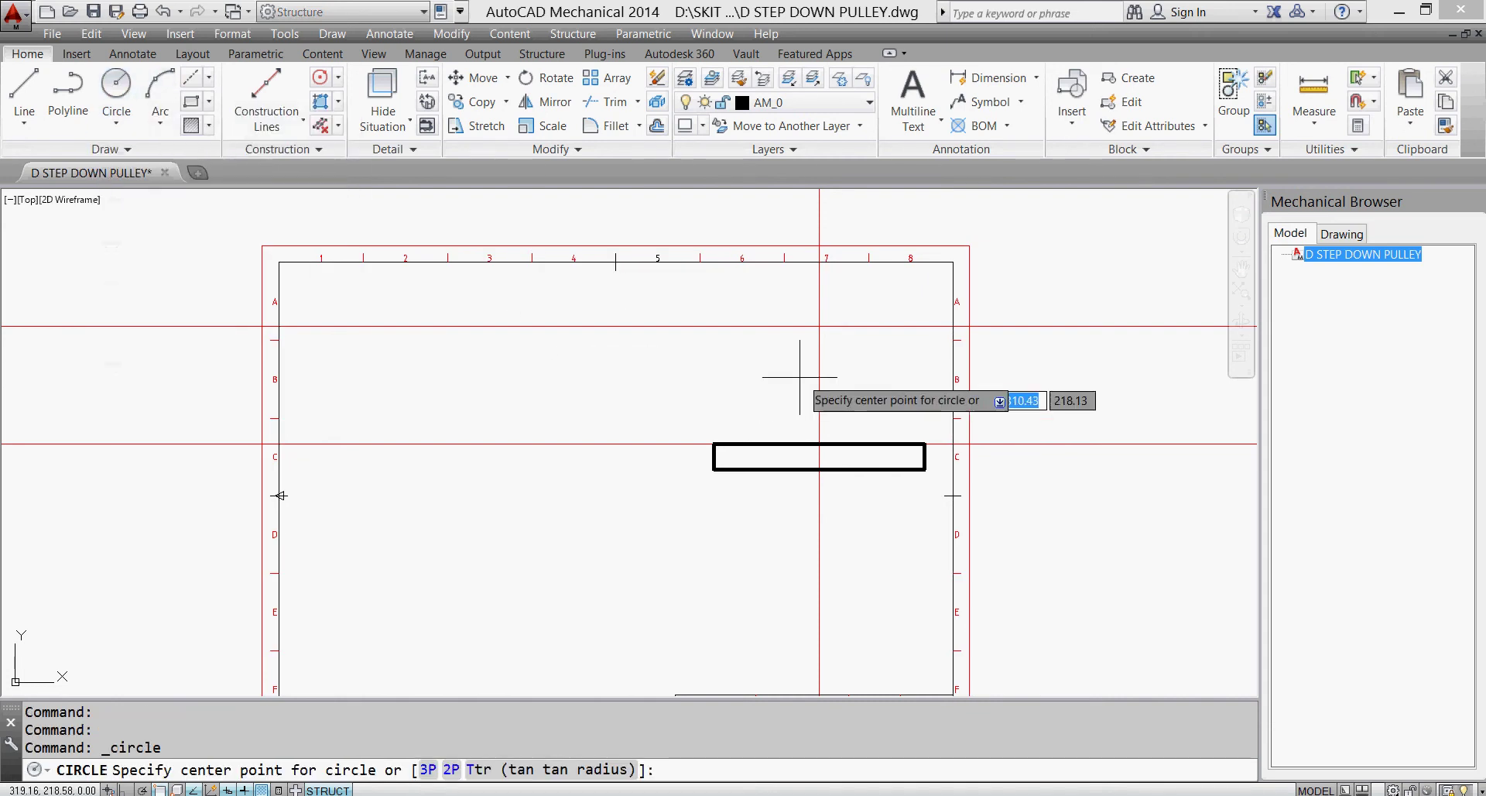
left_click(819, 326)
type("18")
key("Return")
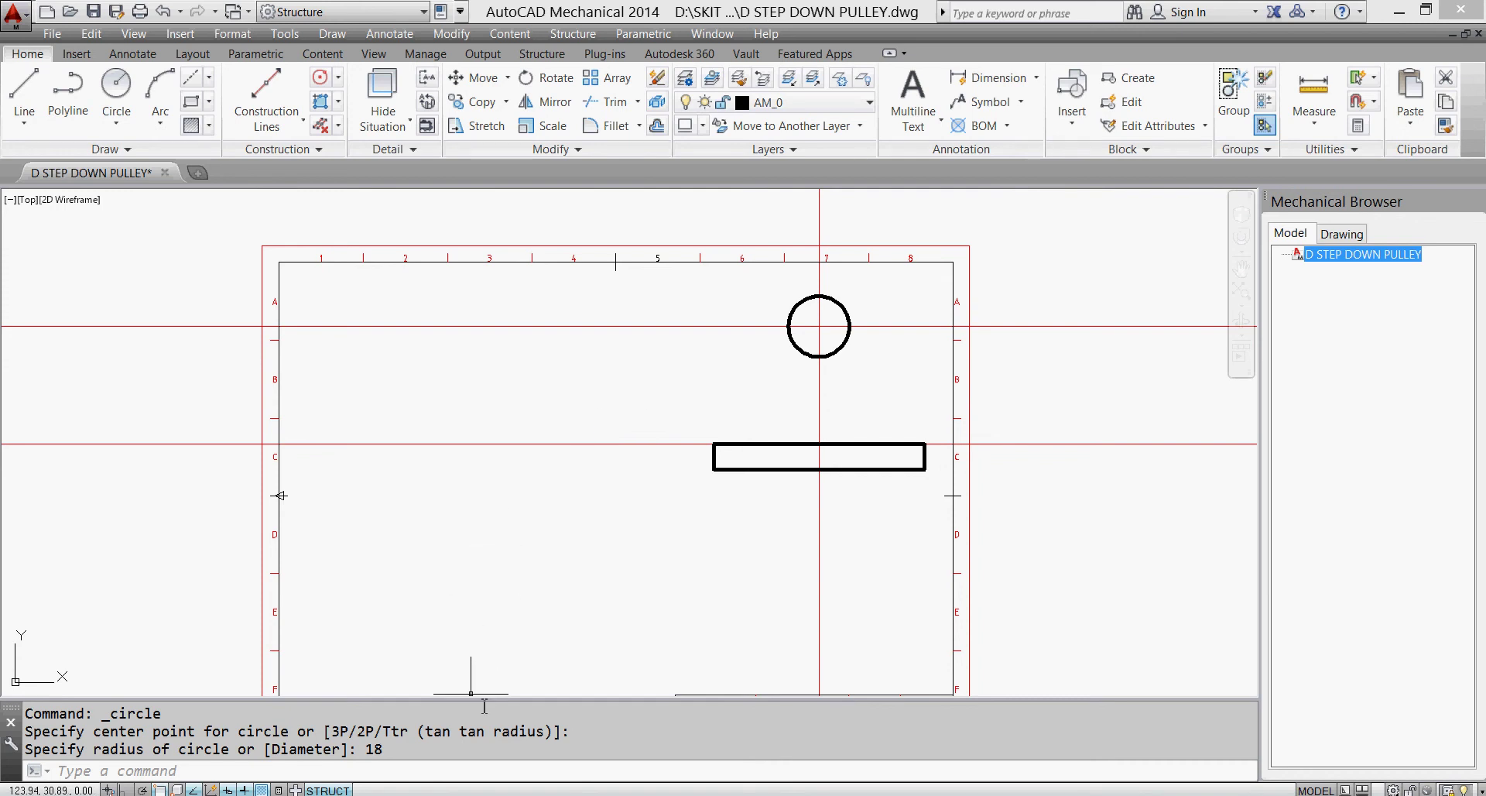
key("alt+Tab")
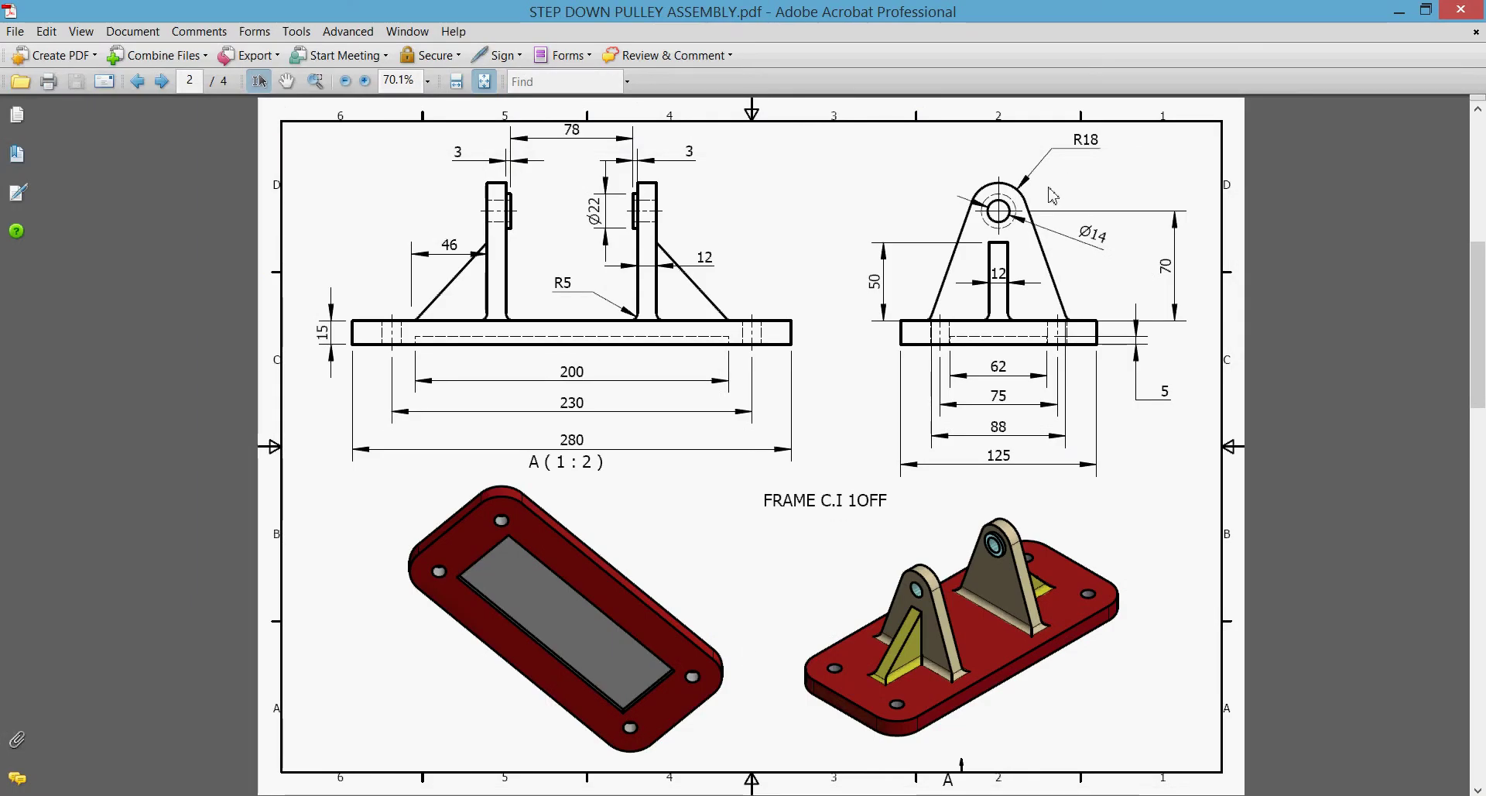
key("alt+Tab")
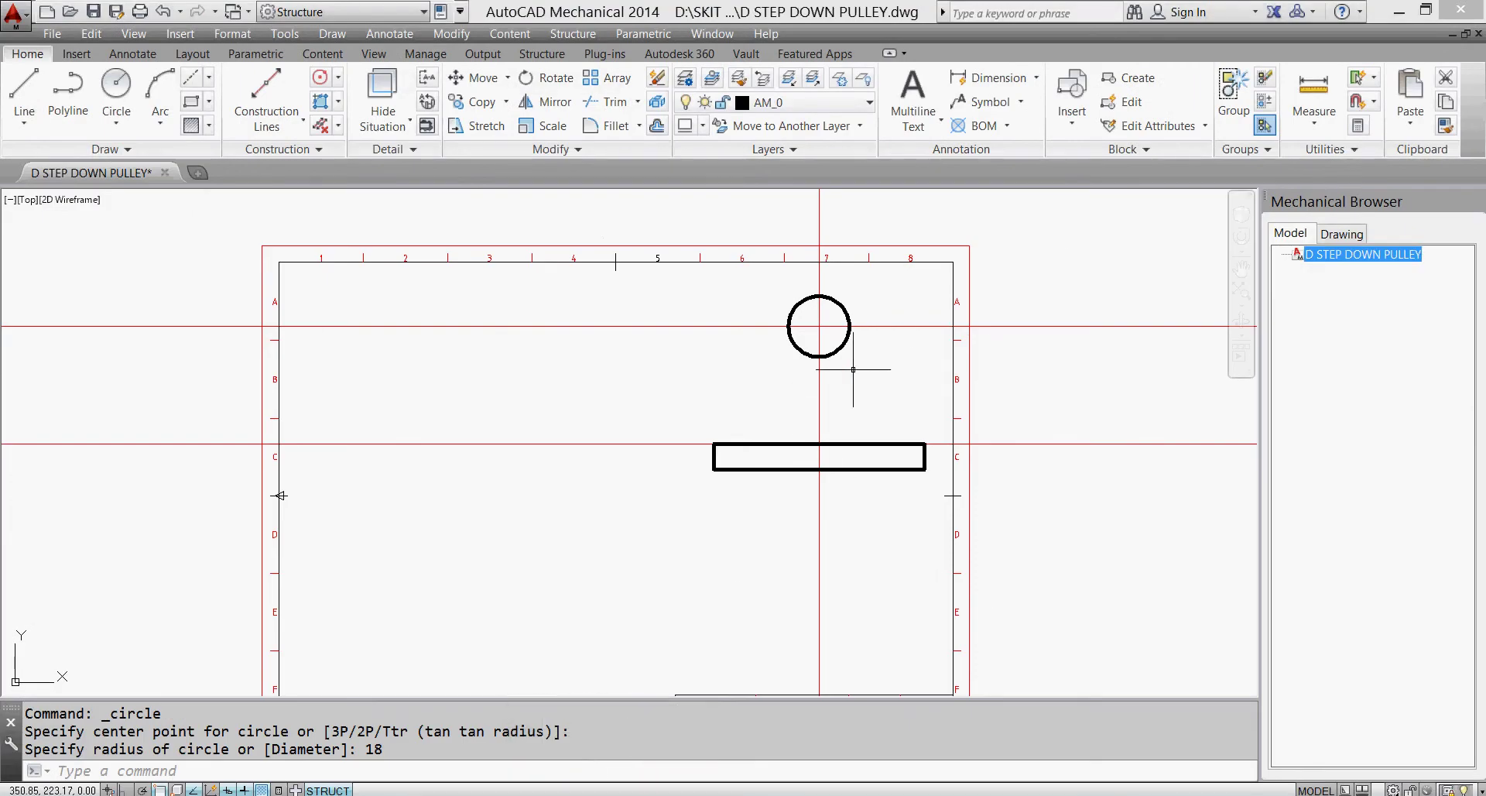
- Consult the frame's side view in the PDF for the width of the bracket at its base
left_click(24, 93)
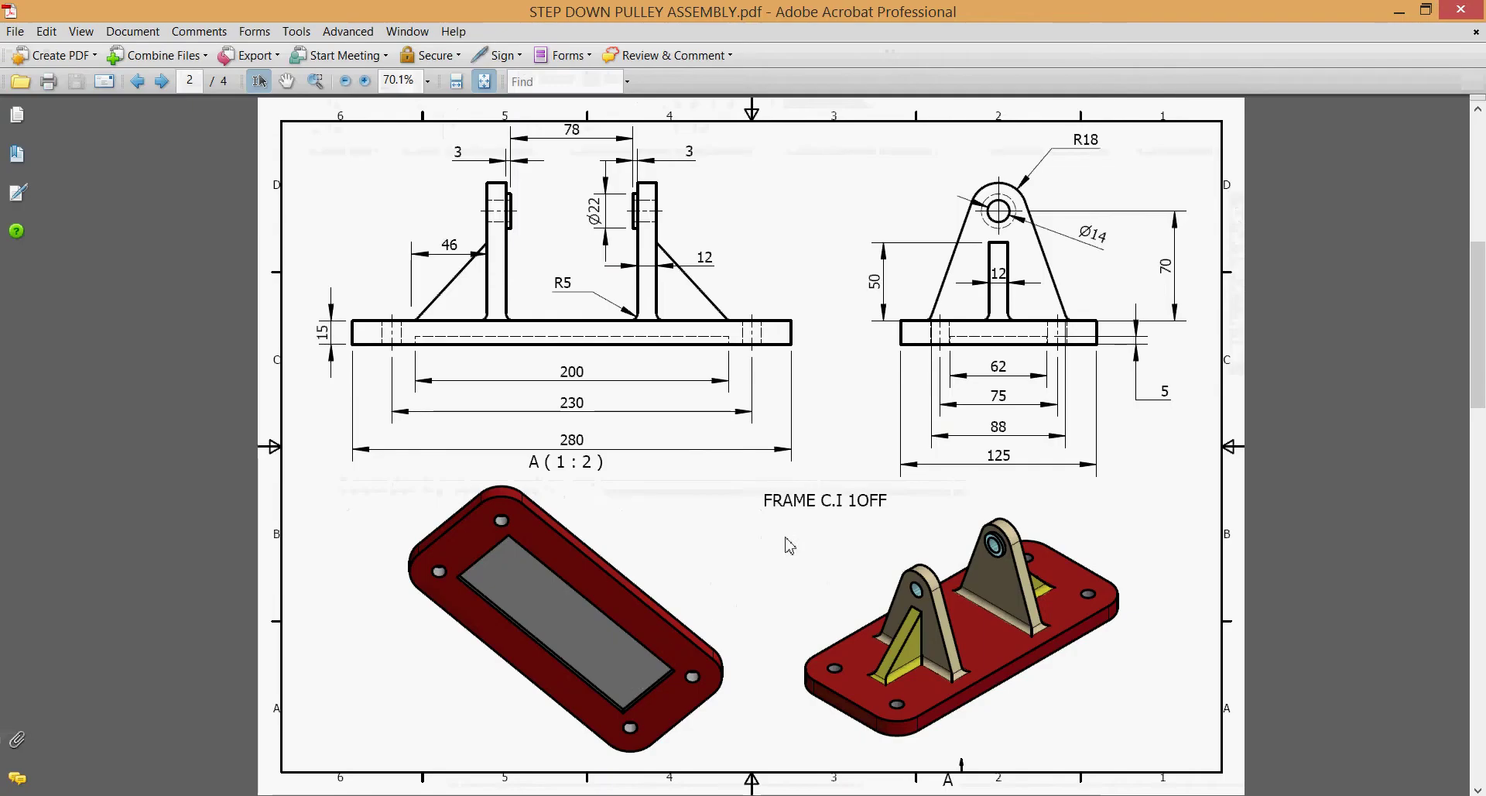
scroll(960, 335, "down", 2)
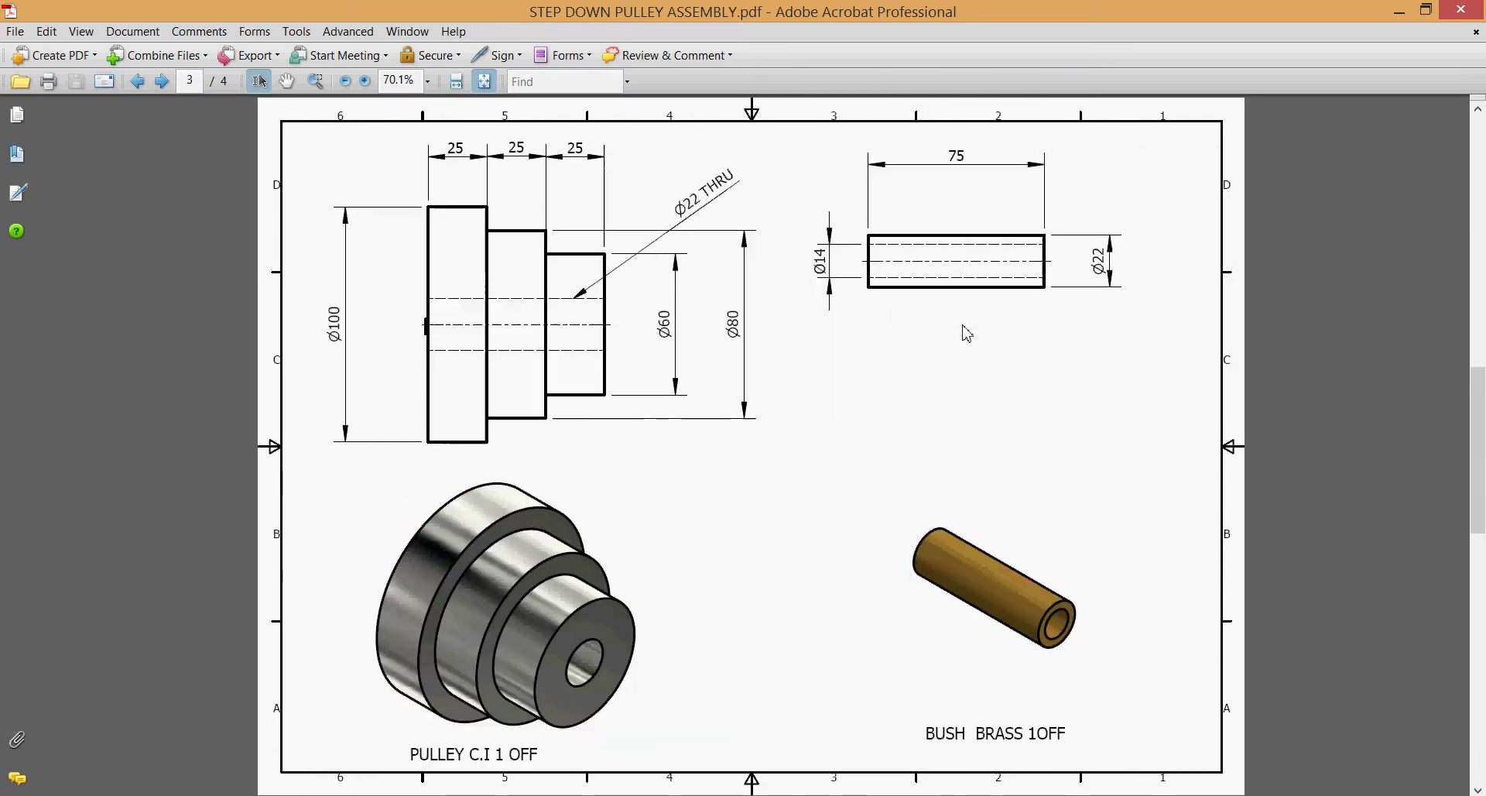
scroll(958, 336, "up", 2)
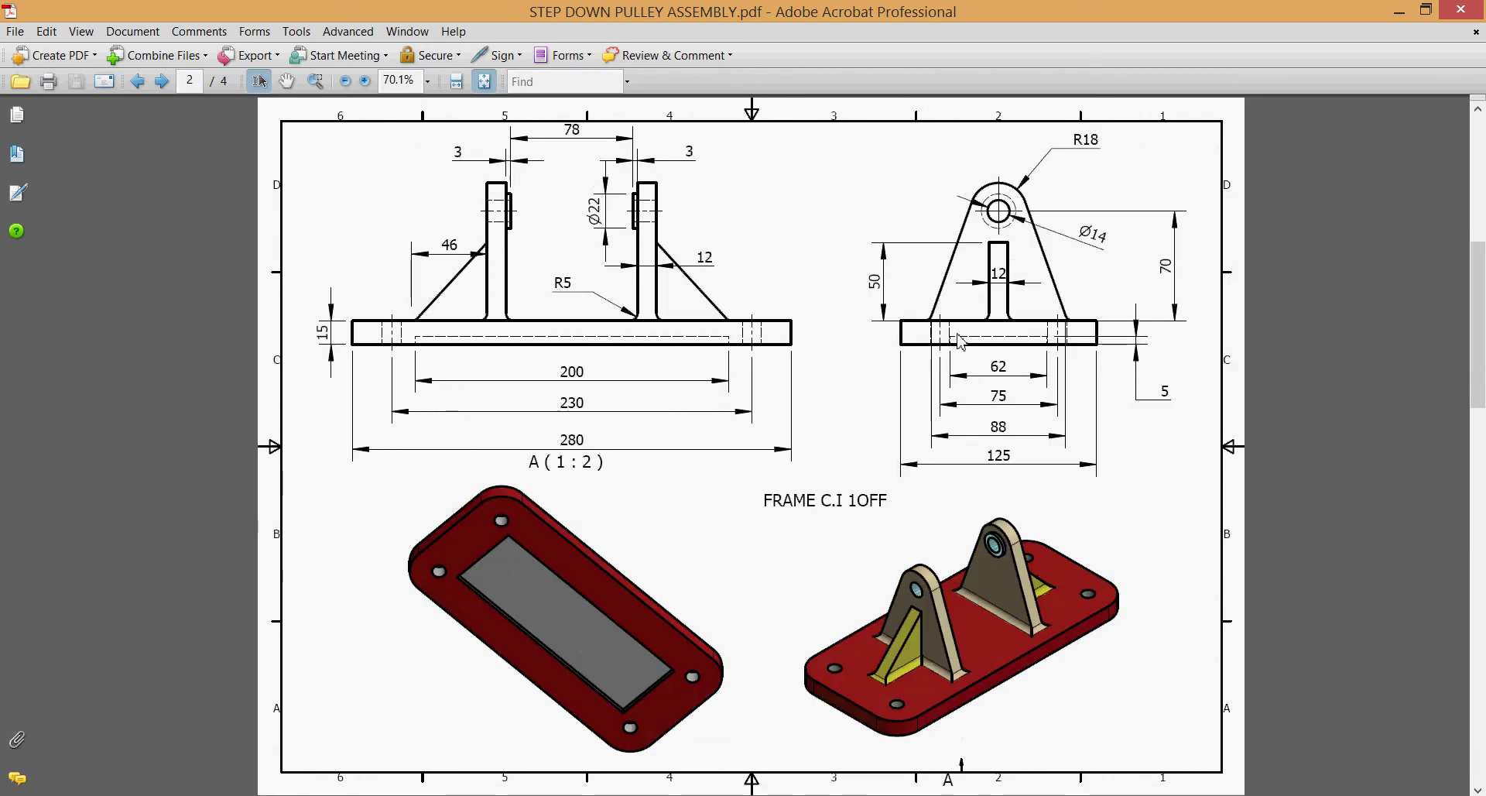
scroll(960, 340, "up", 2, "ctrl")
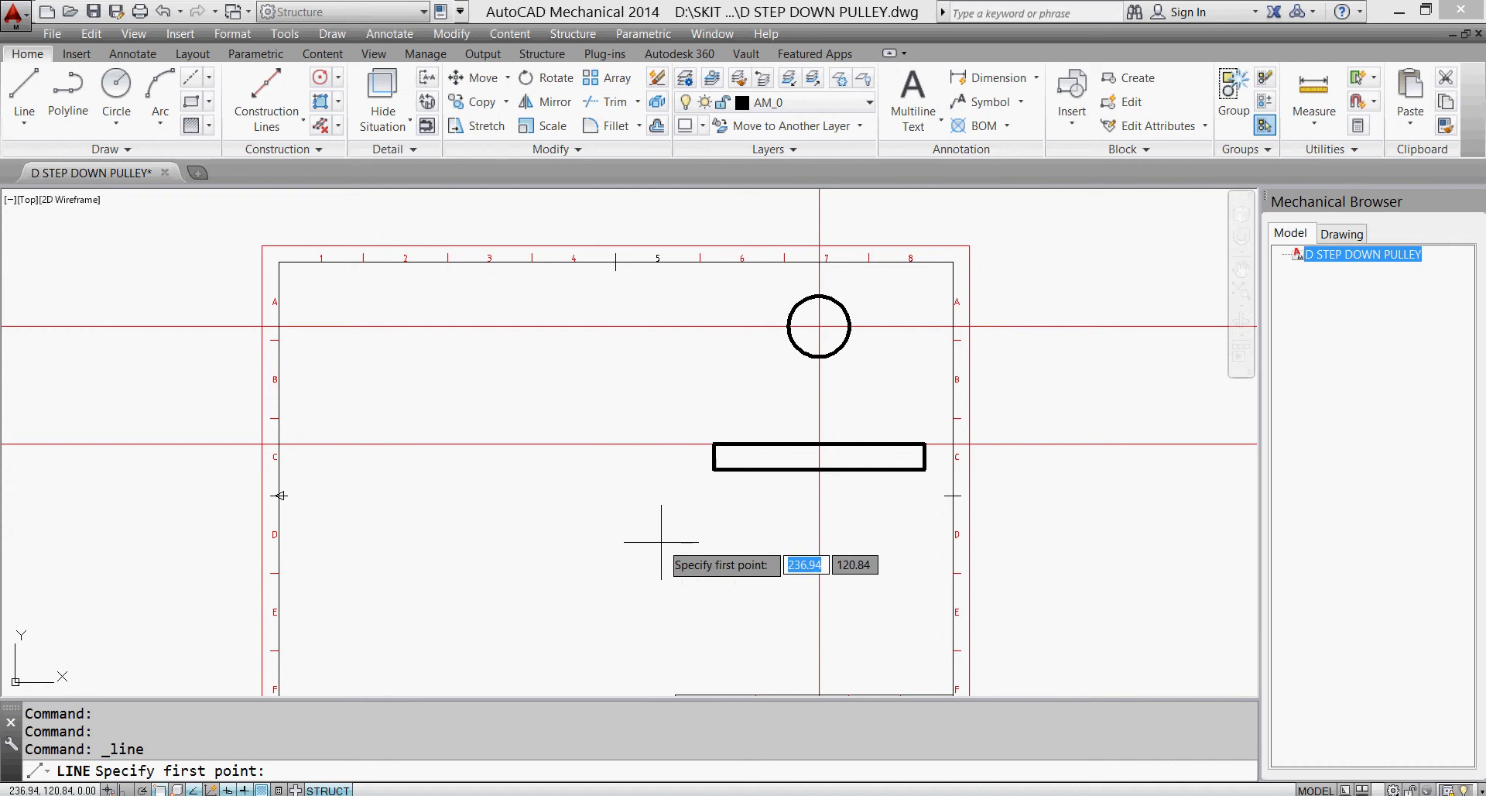
key("Escape")
- Offset the vertical centre construction line by 44 to both sides to mark the bracket's base width
left_click(657, 125)
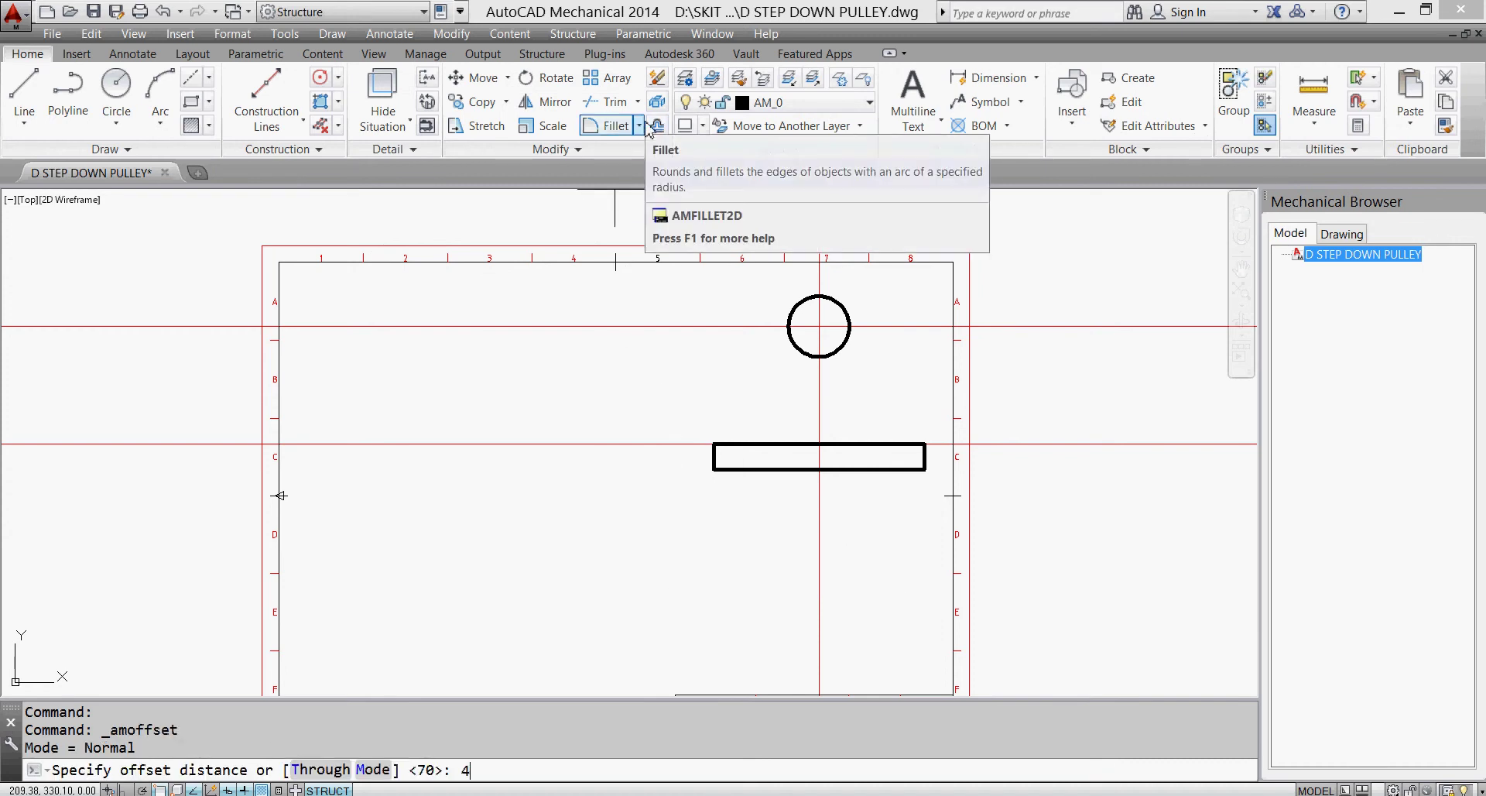
type("44")
key("Return")
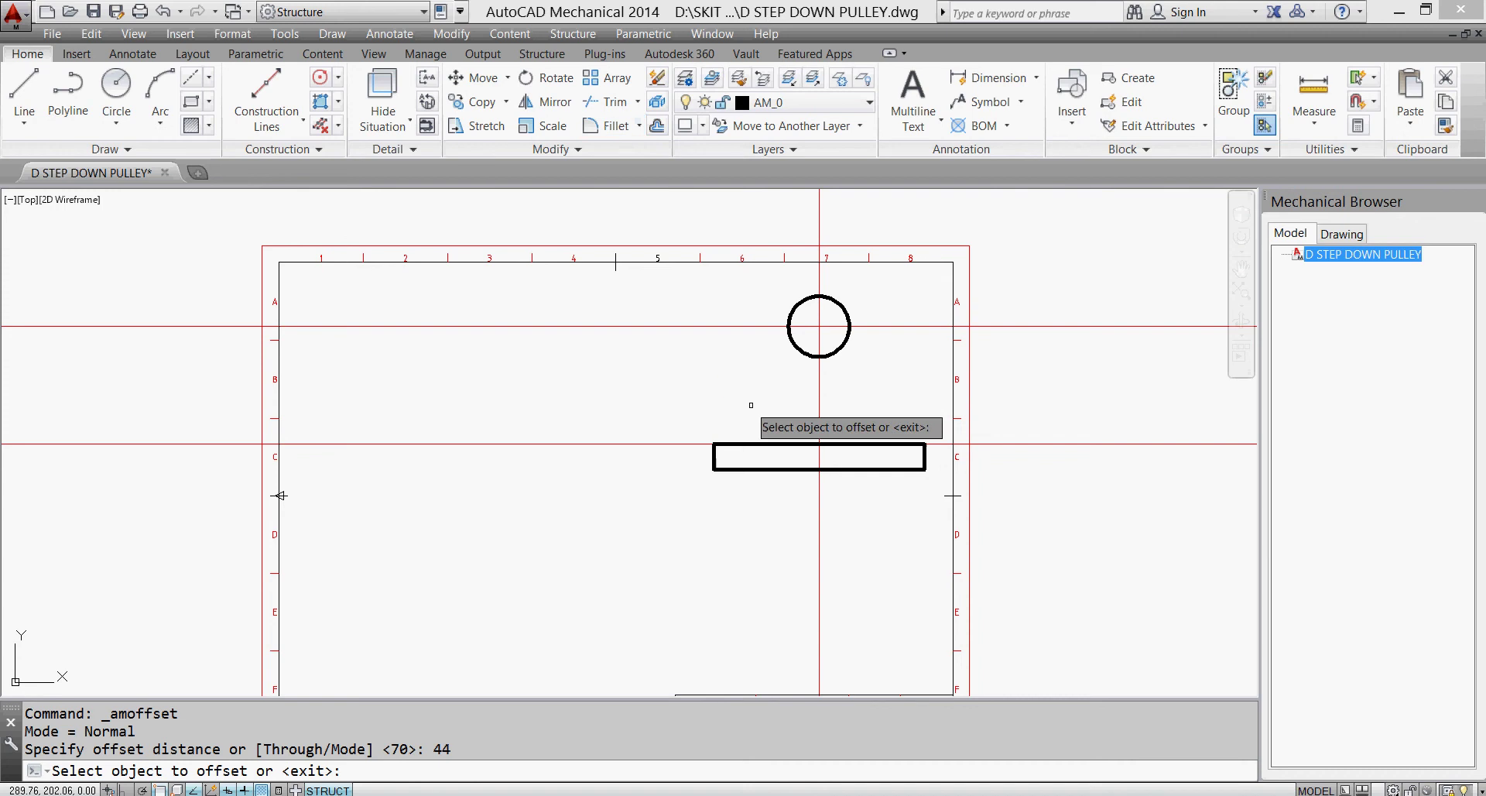
left_click(818, 396)
left_click(774, 464)
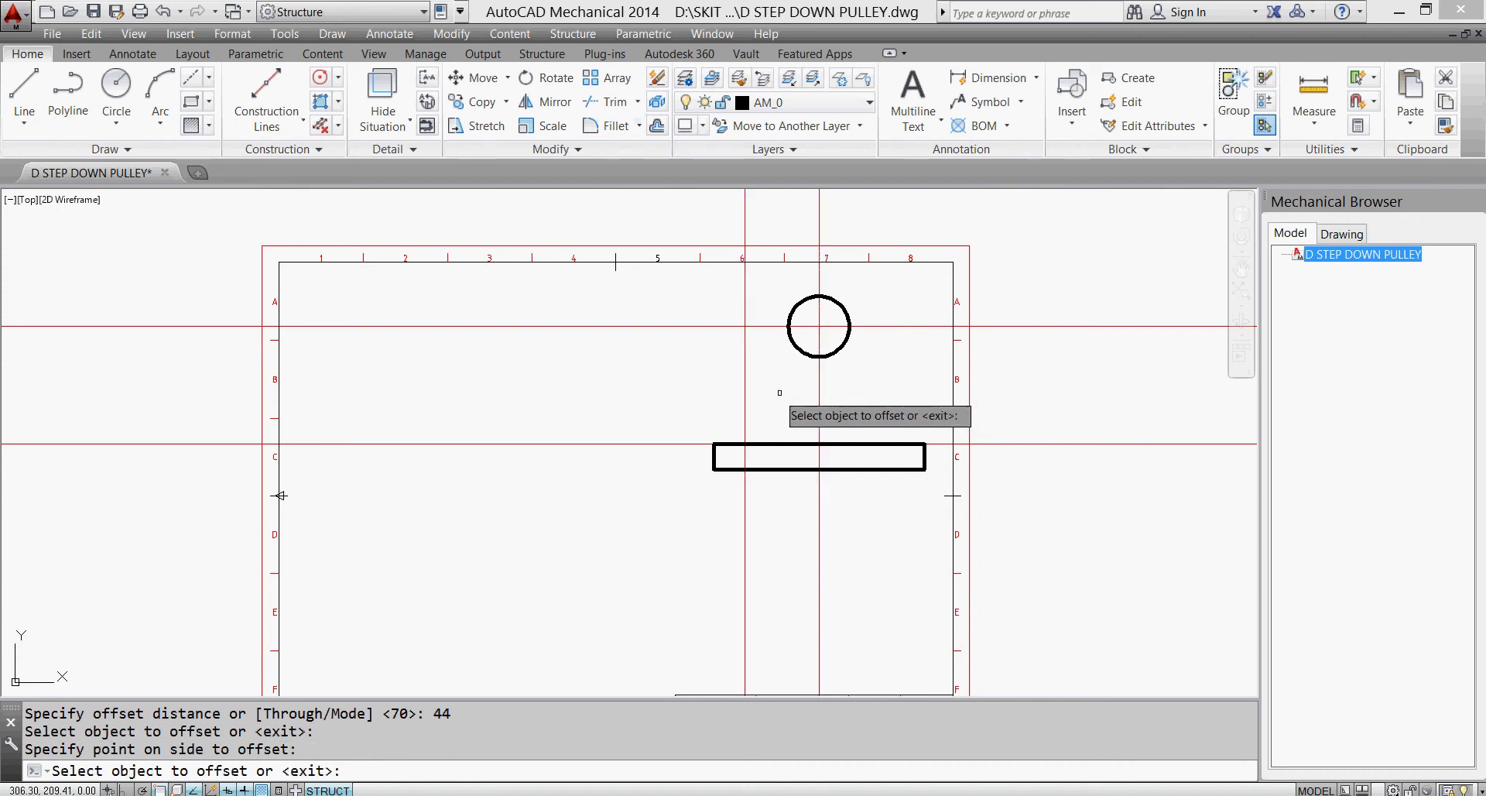
left_click(818, 397)
left_click(837, 403)
key("Escape")
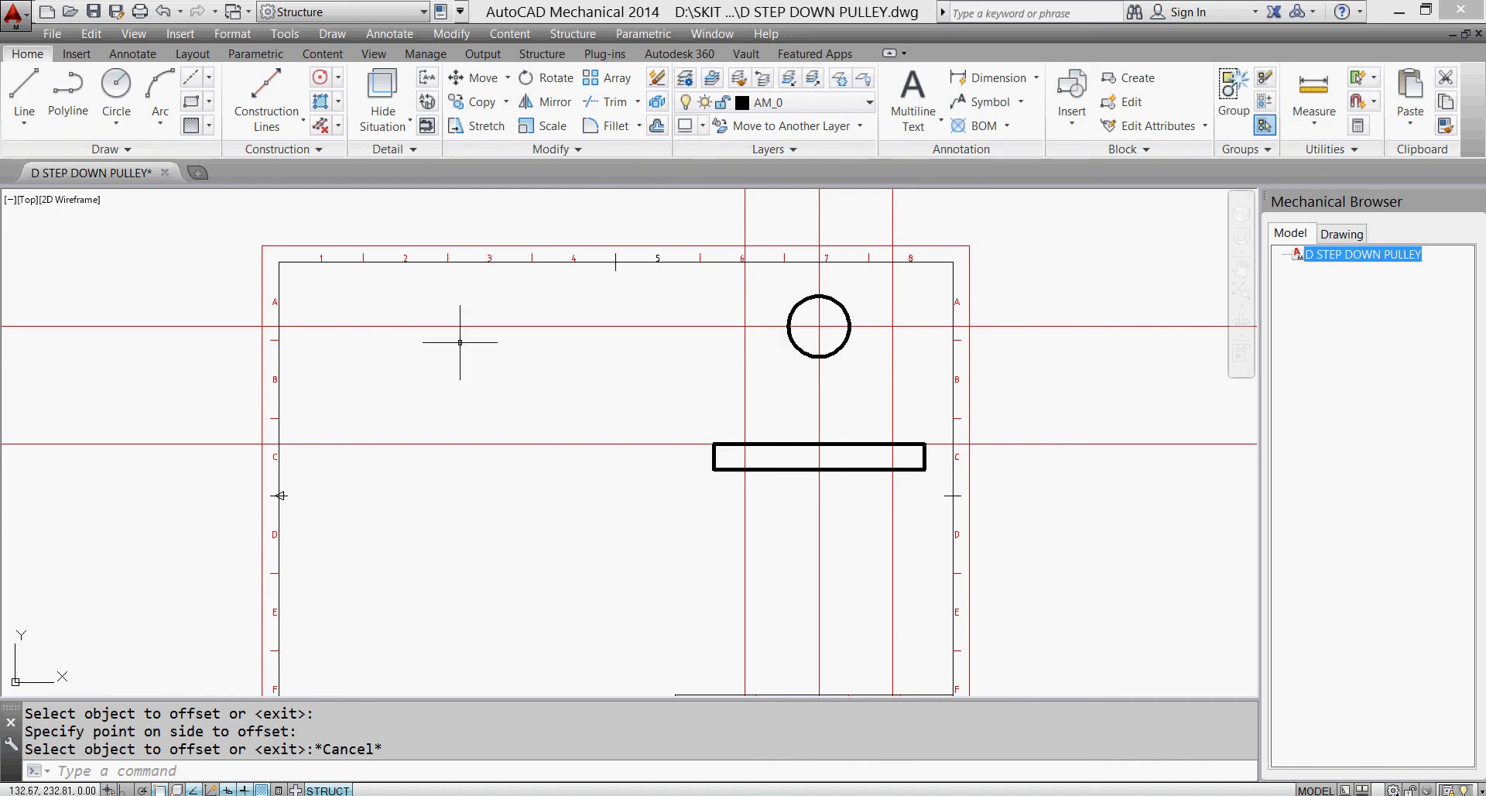
- Draw the bracket's left slanted side from the left construction line at the base's top edge, tangent to the circle
left_click(24, 90)
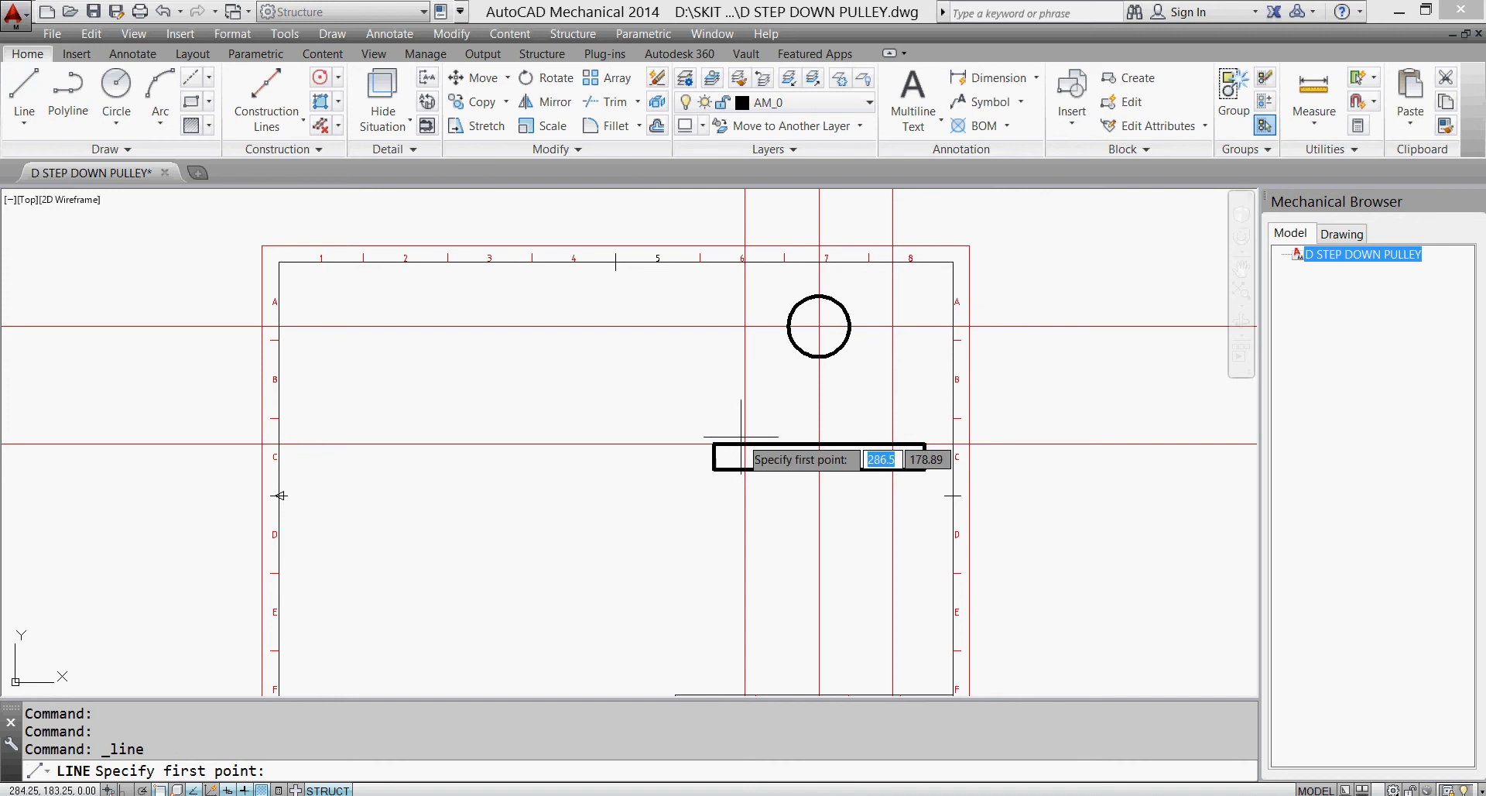
left_click(745, 444)
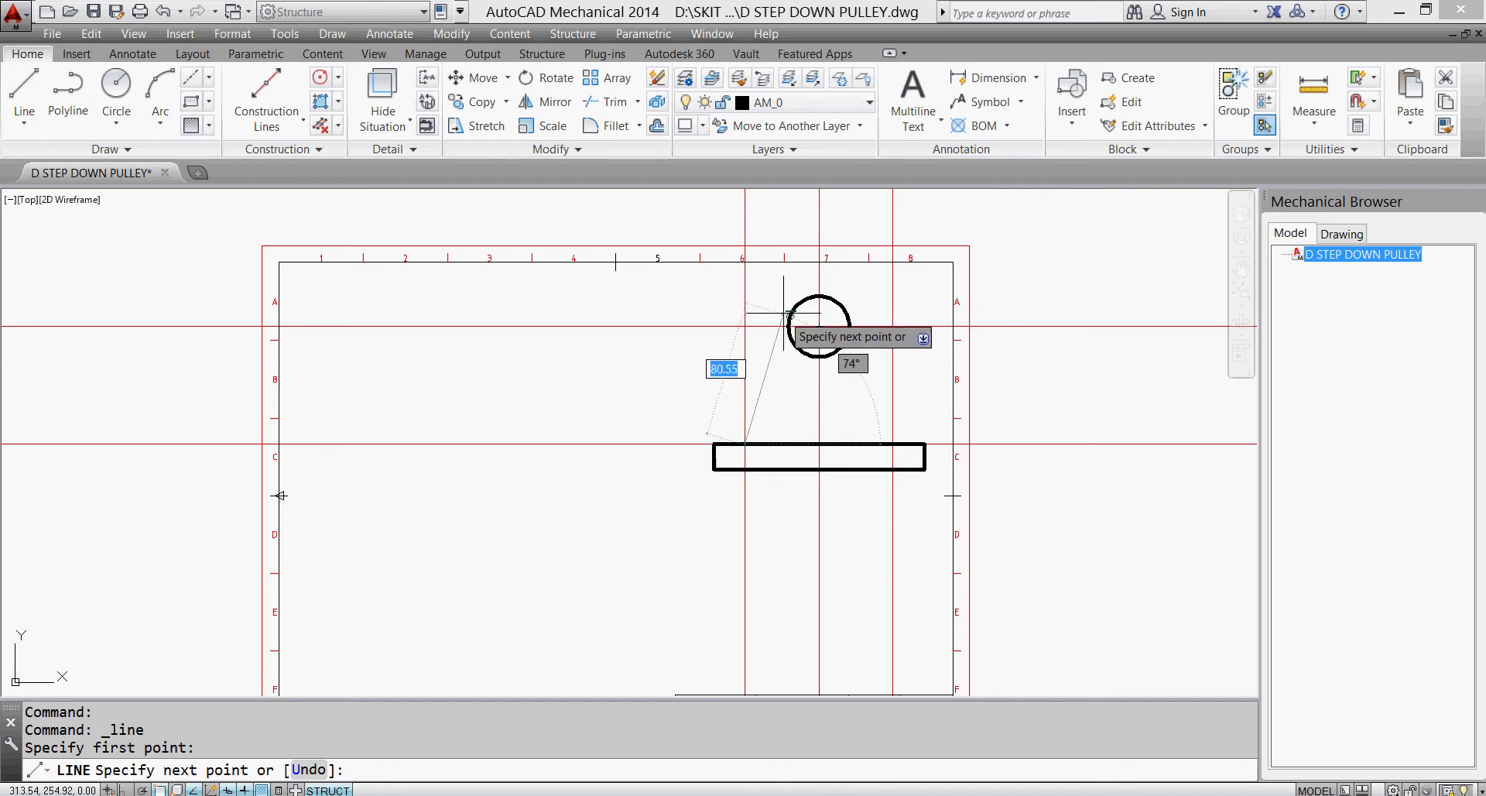
scroll(786, 312, "up", 8)
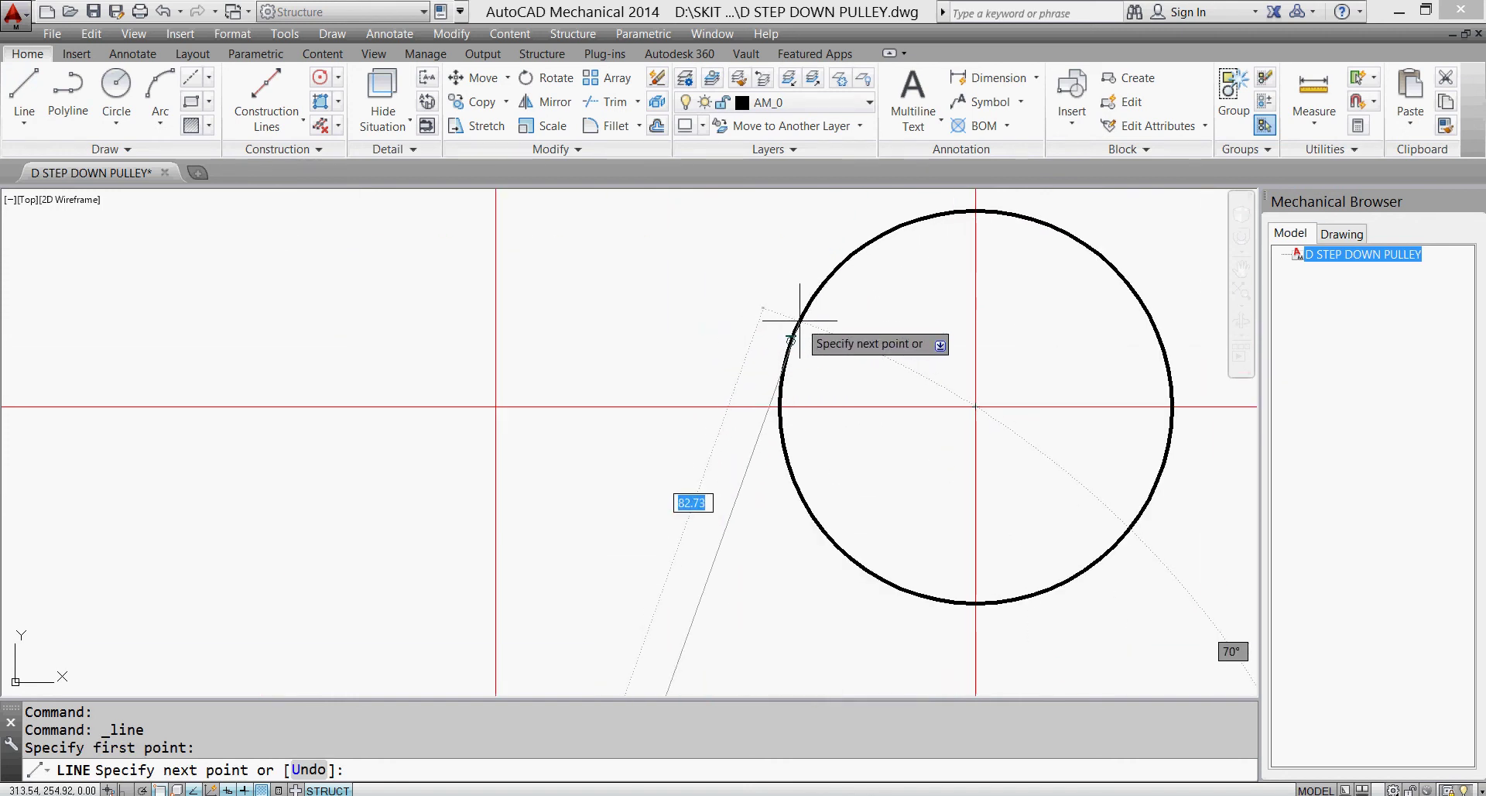
left_click(800, 322)
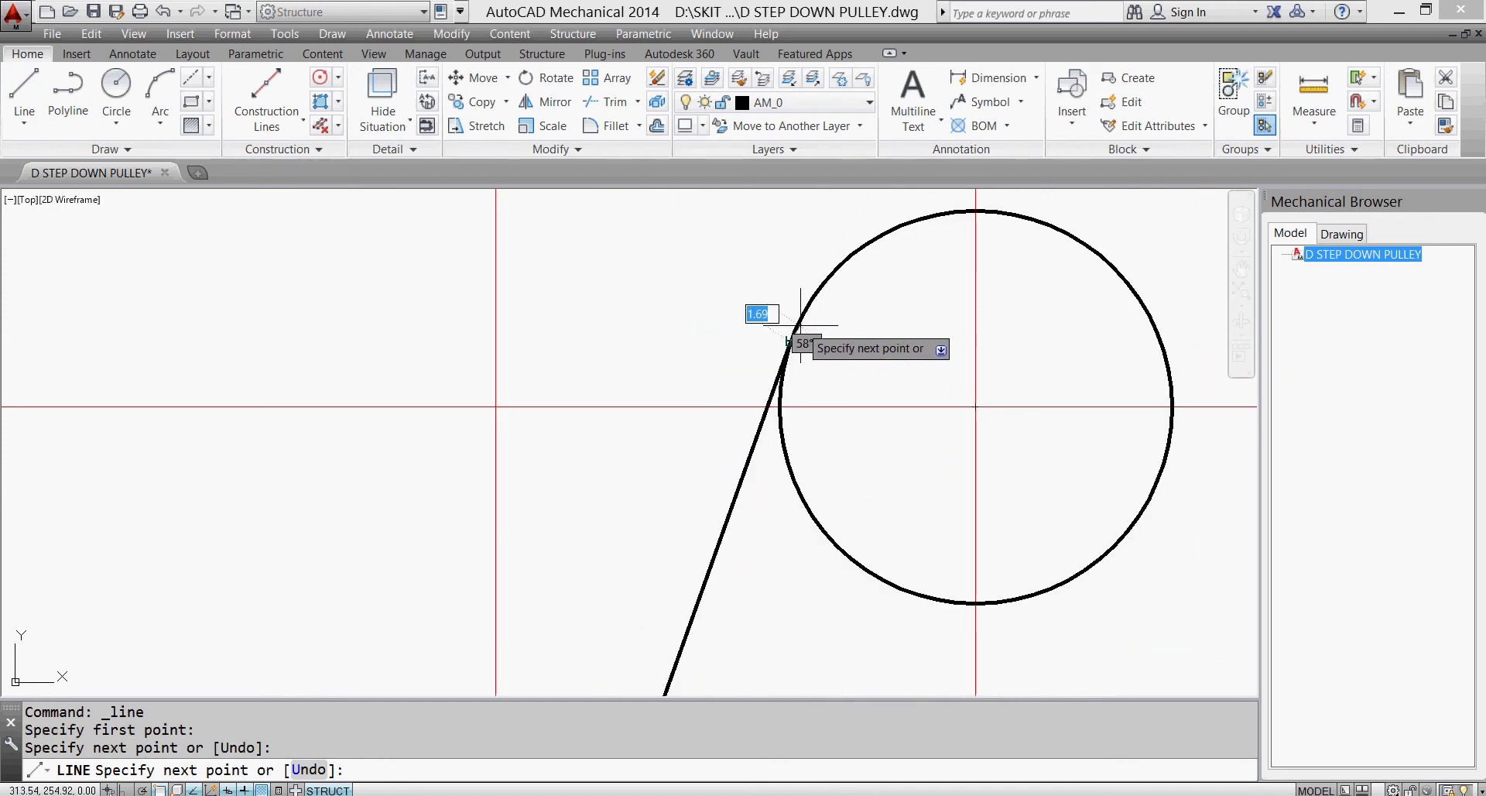
key("Escape")
- Draw the bracket's right slanted side from the right construction line at the base's top edge, tangent to the circle
left_click(24, 87)
scroll(956, 465, "down", 4)
middle_click_drag(965, 475, 803, 279)
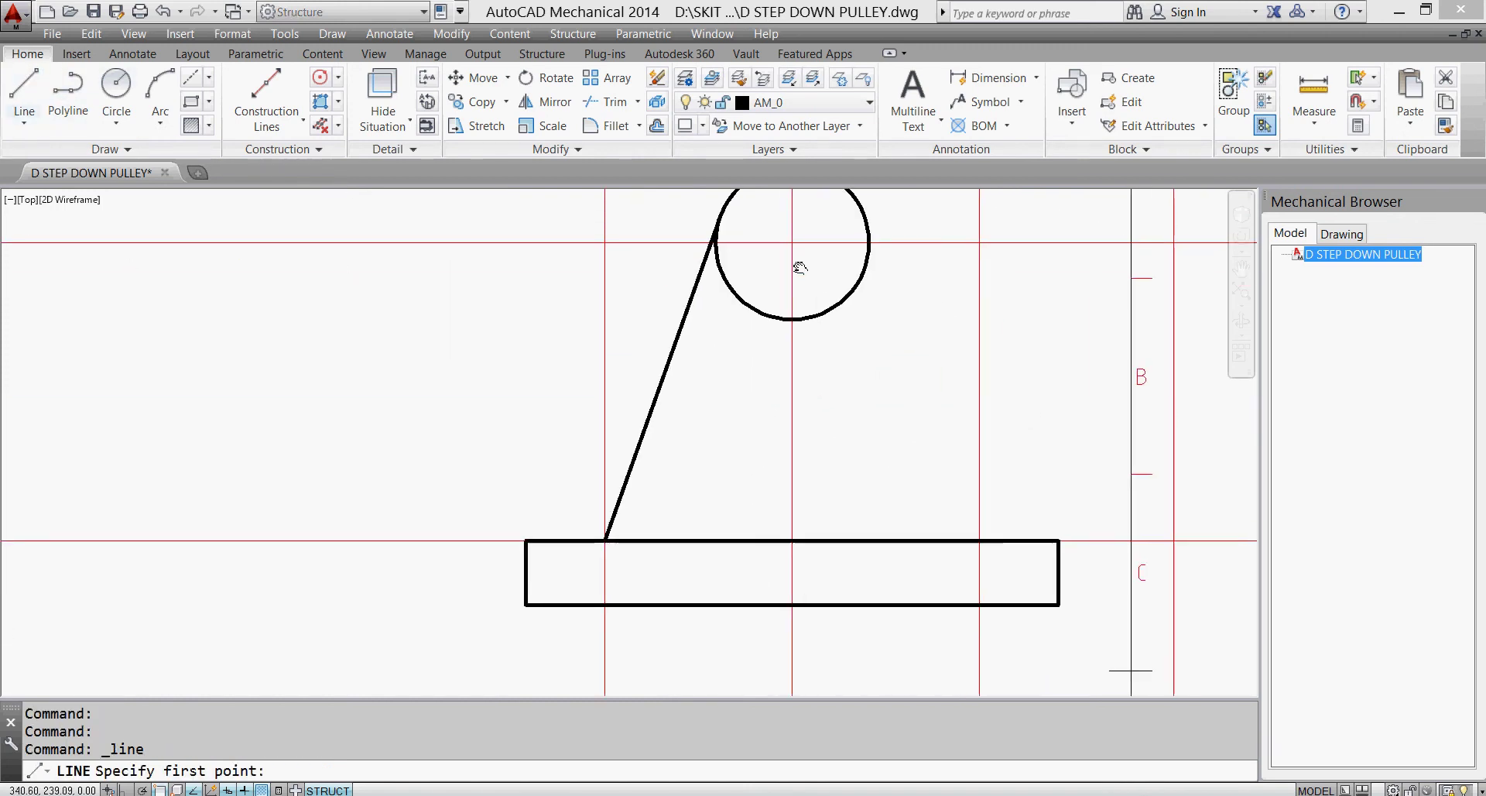
left_click(979, 536)
middle_click_drag(931, 311, 915, 415)
scroll(912, 408, "up", 2)
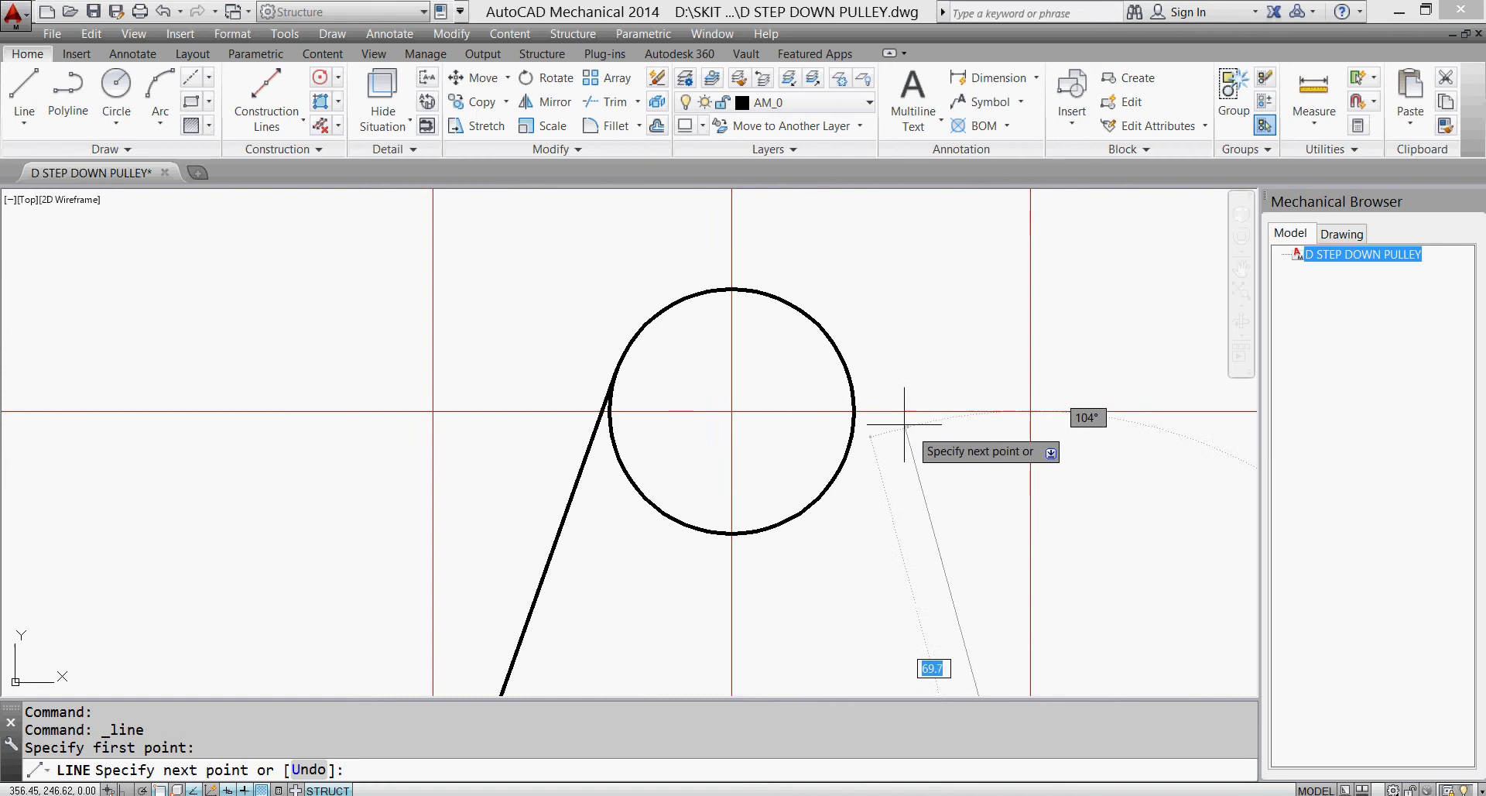
left_click(852, 378)
key("Escape")
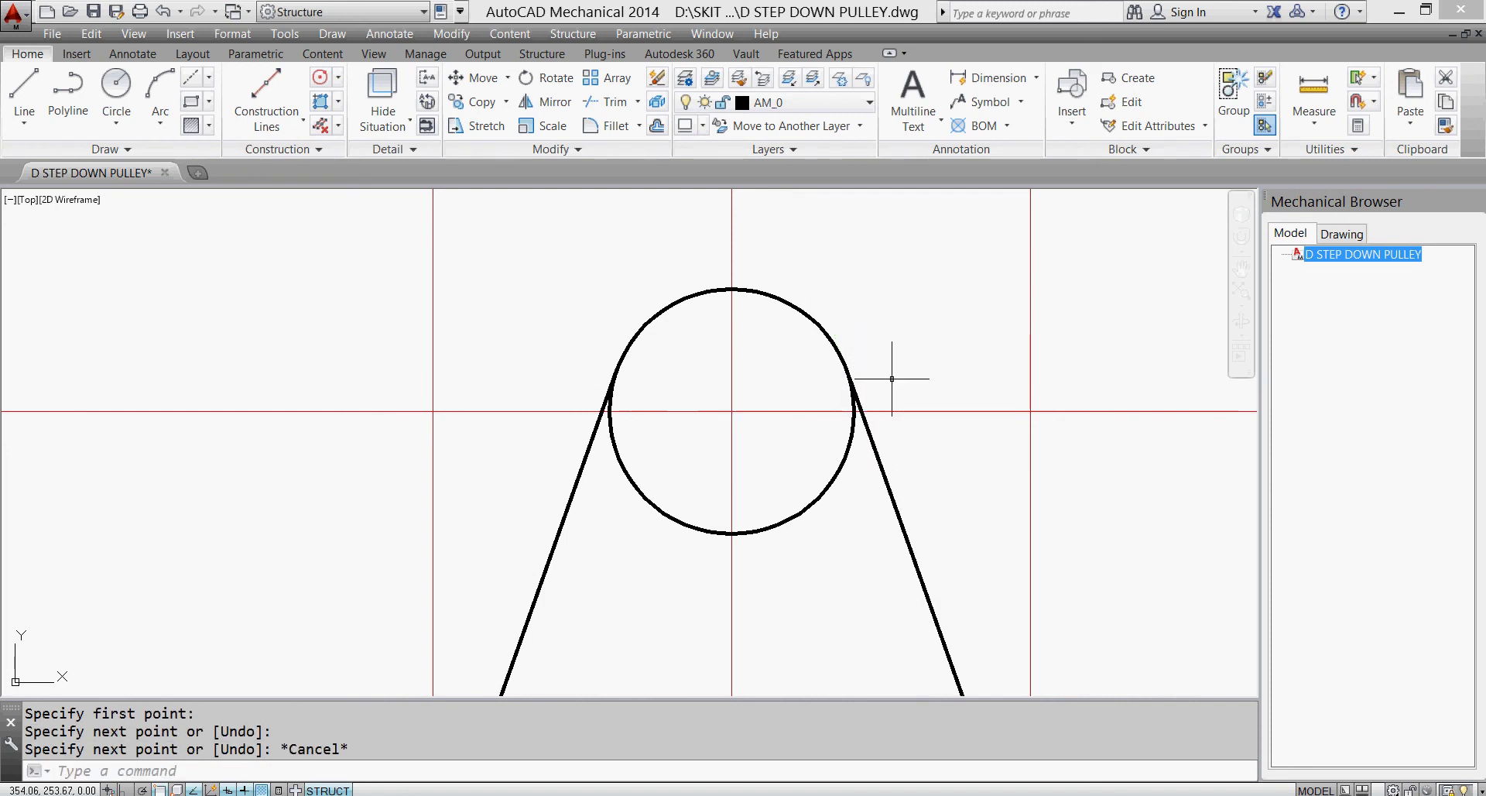
- Try to trim the lower part of the circle with the circle and both slanted lines as cutting edges
left_click(607, 102)
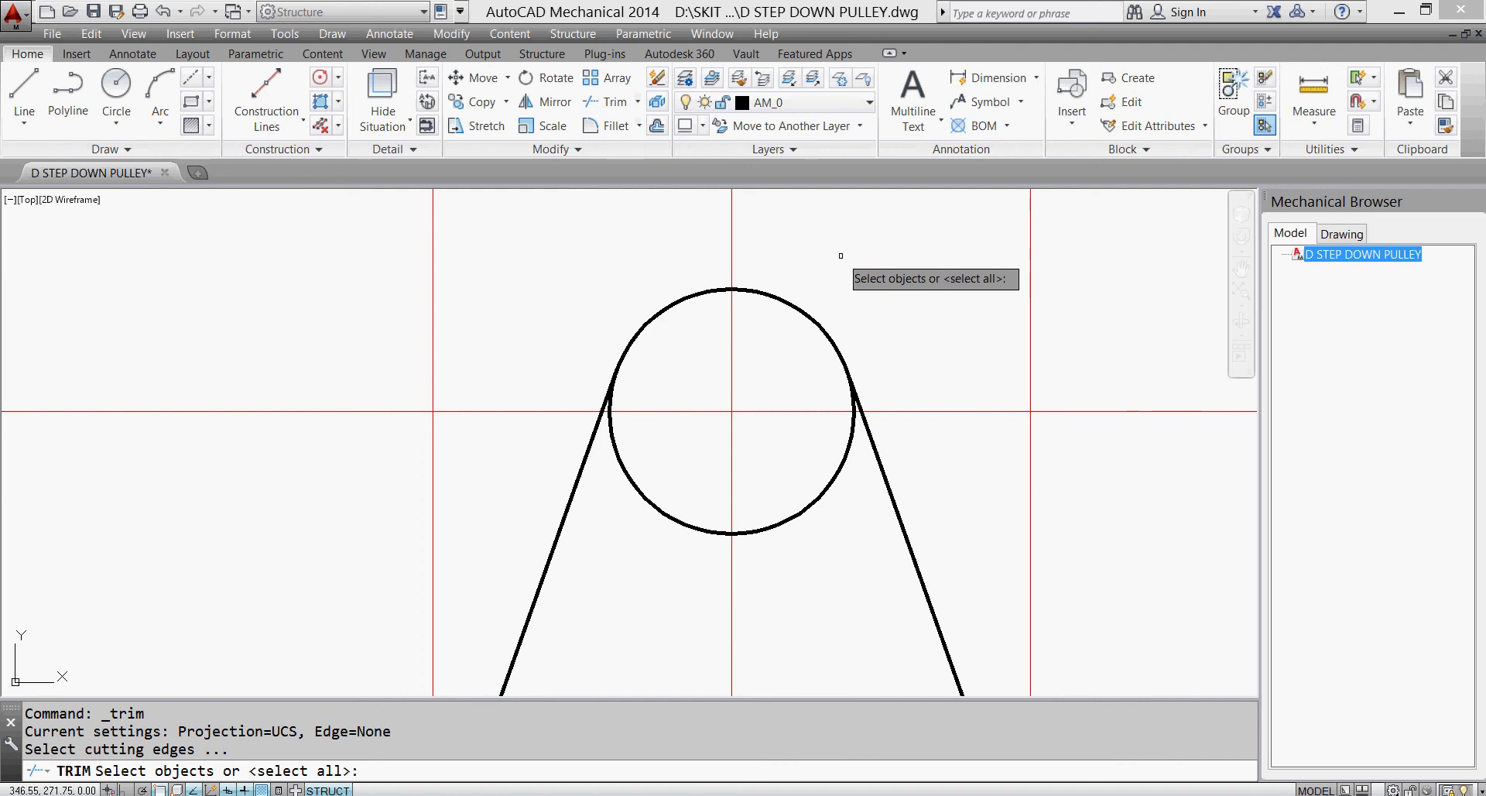
left_click(886, 476)
left_click(553, 552)
key("Return")
left_click(662, 512)
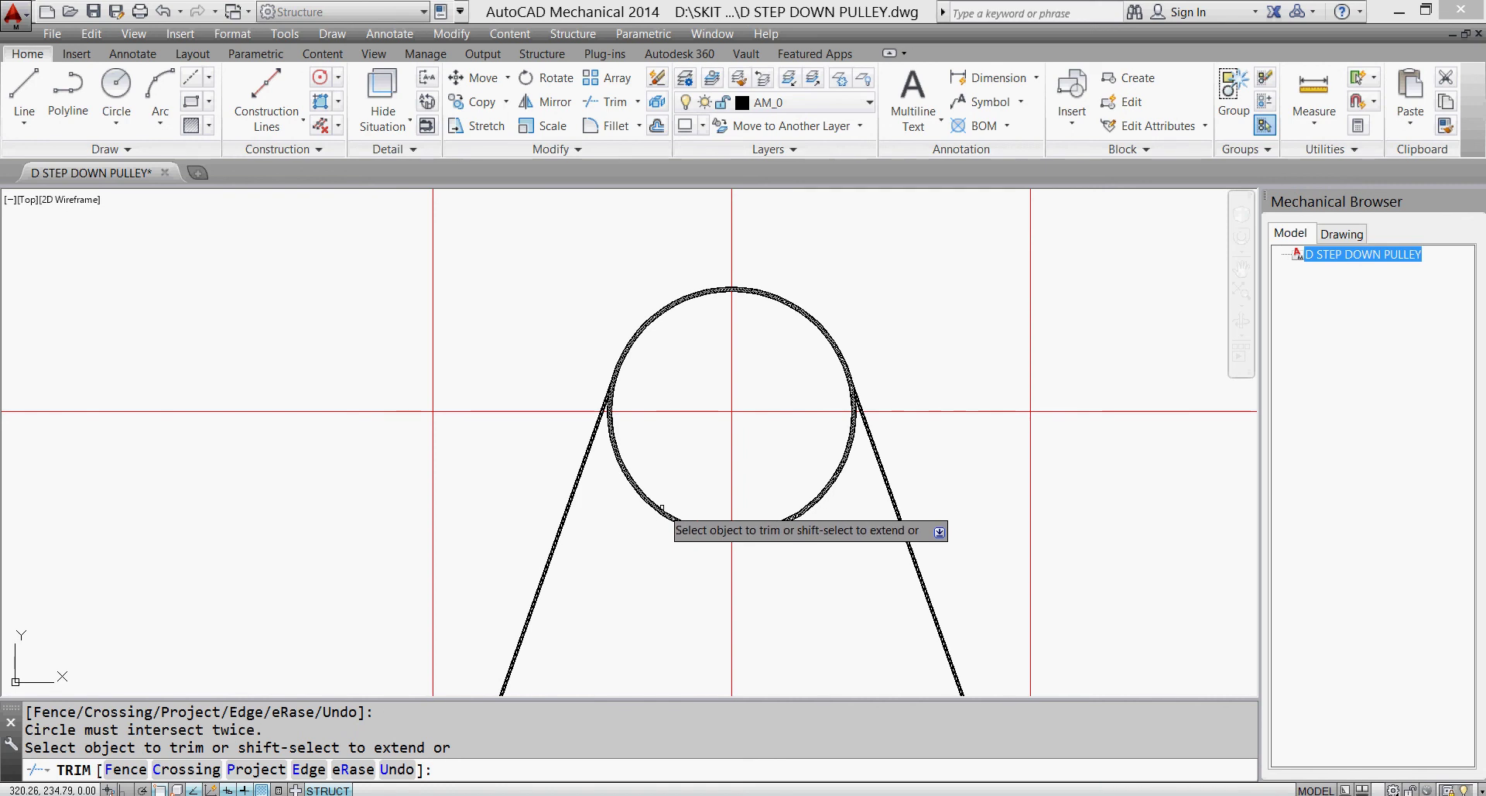
left_click(668, 503)
left_click(642, 534)
key("Return")
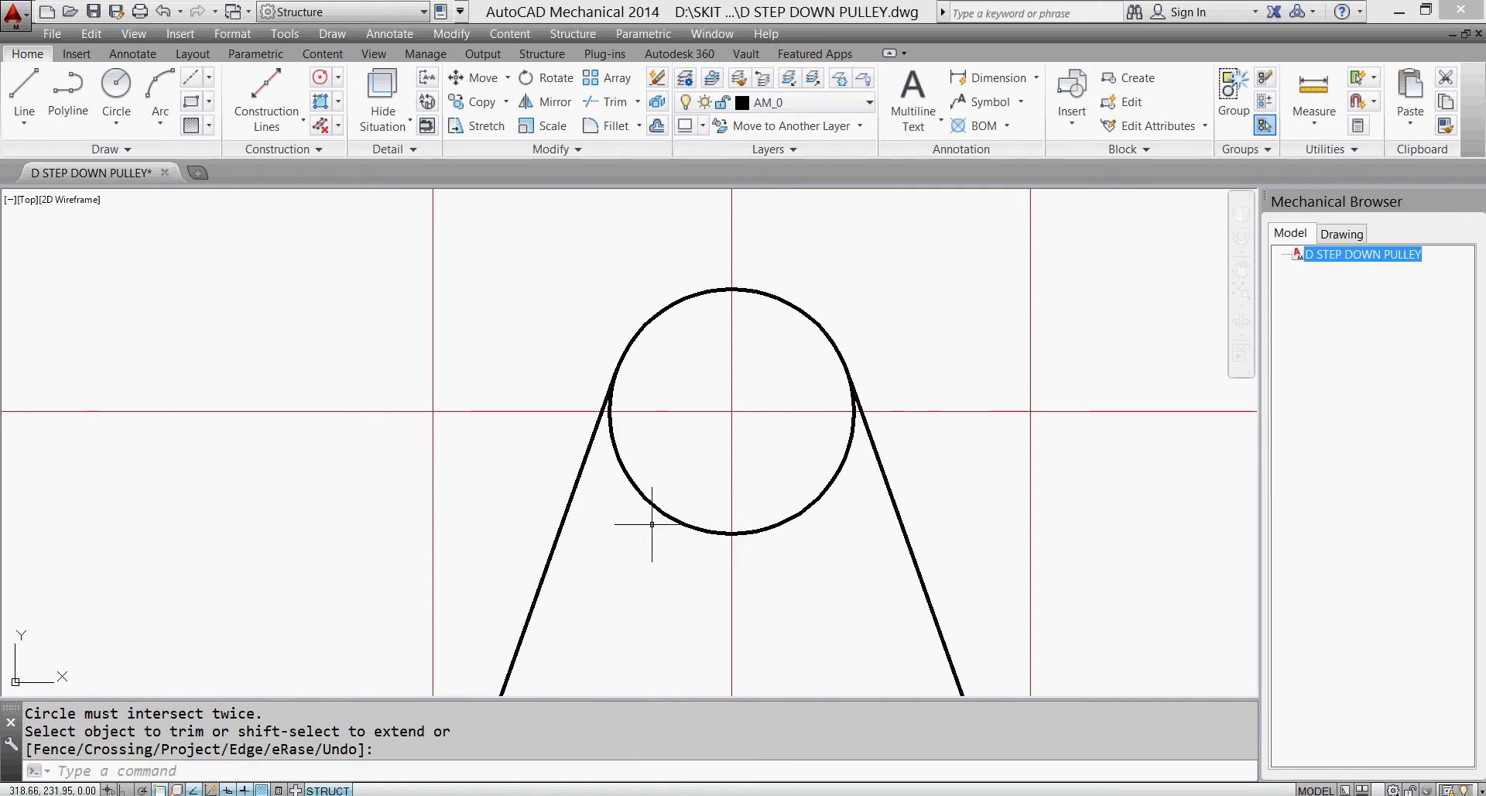
- Try to trim the circle's lower right portion with only the two slanted lines as cutting edges
key("Return")
left_click(600, 480)
left_click(506, 481)
left_click(950, 517)
left_click(877, 565)
key("Return")
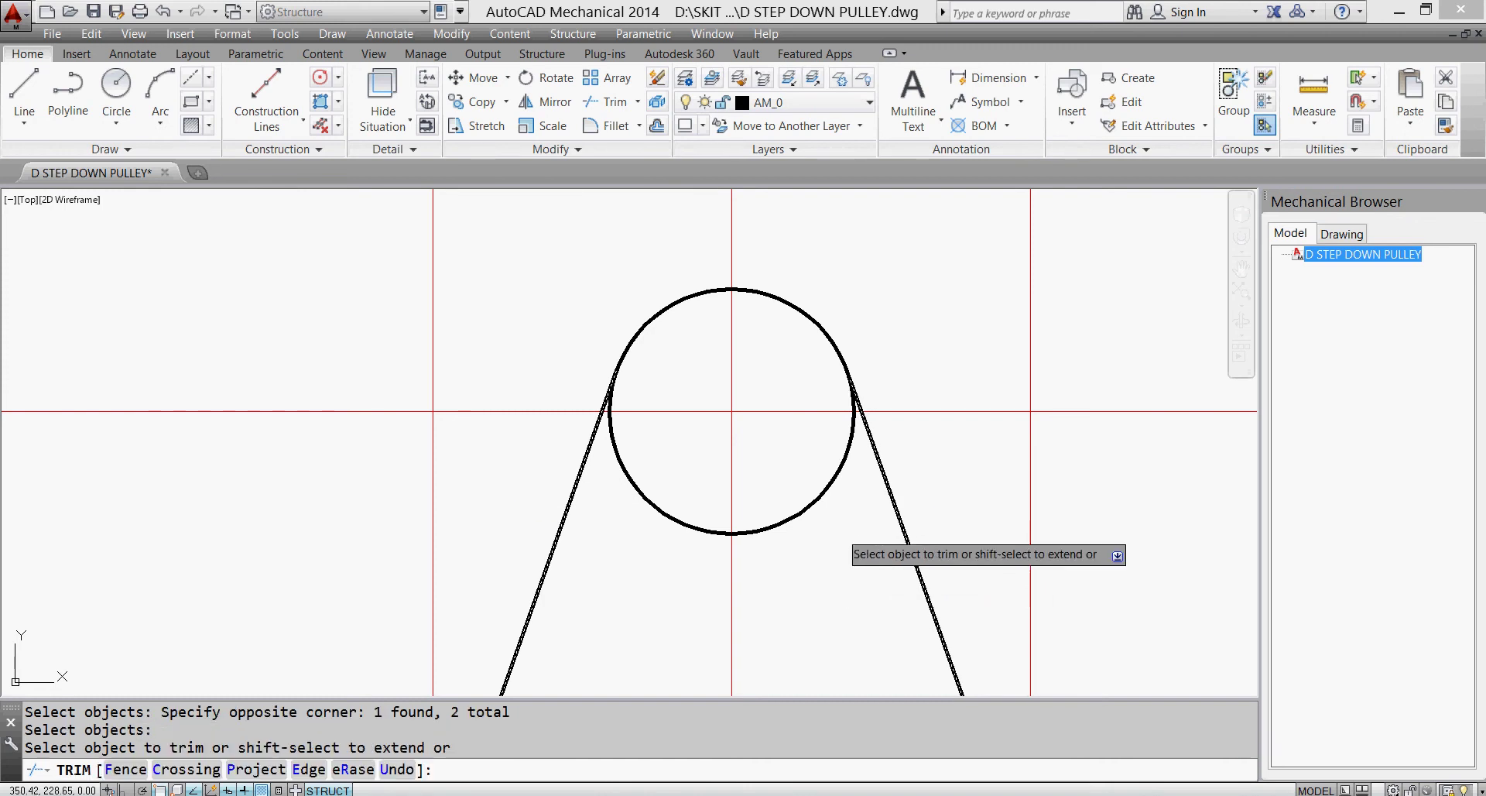
left_click(820, 502)
key("Escape")
scroll(856, 430, "down", 1)
scroll(856, 391, "up", 5)
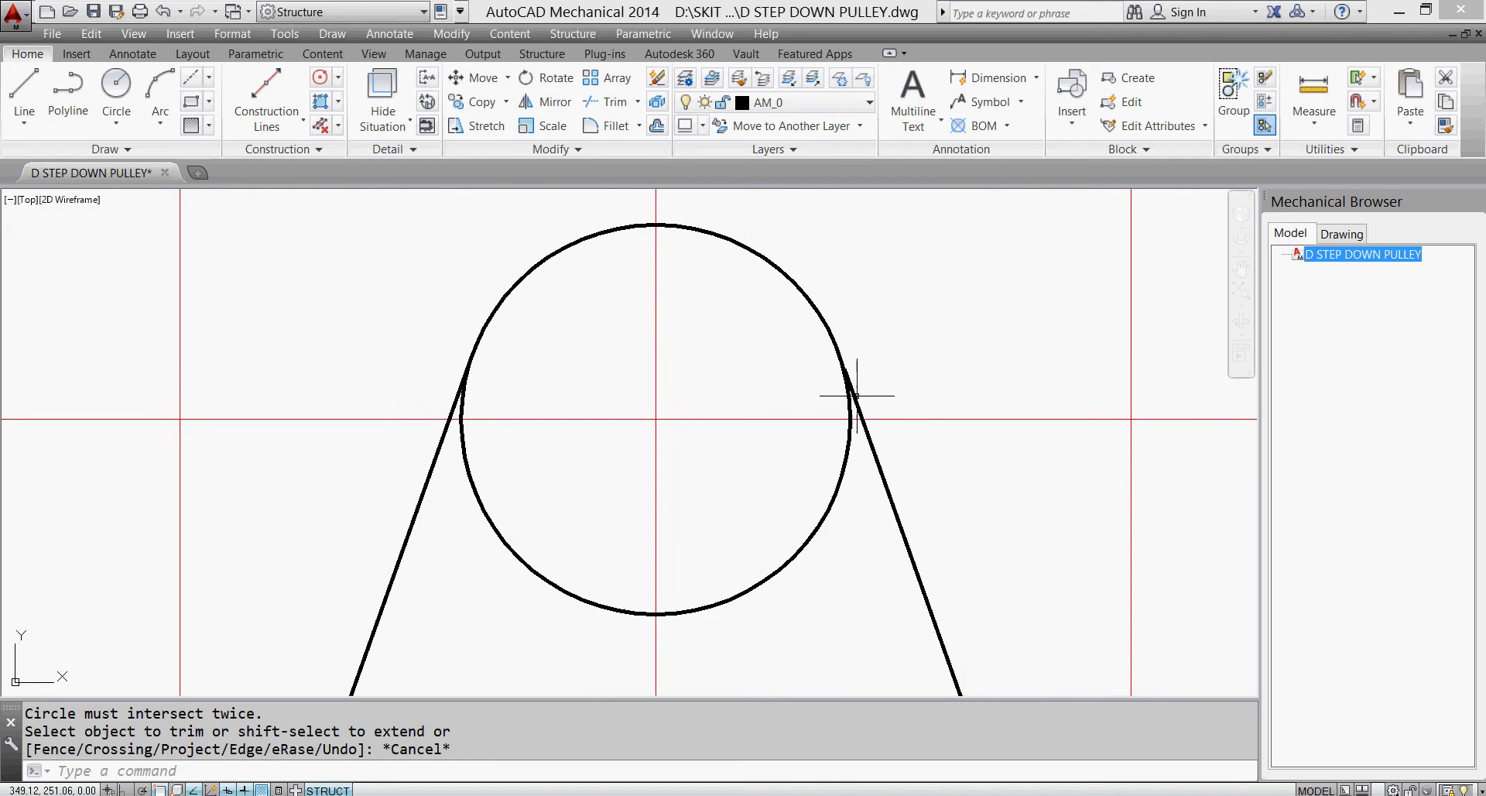
scroll(856, 391, "down", 2)
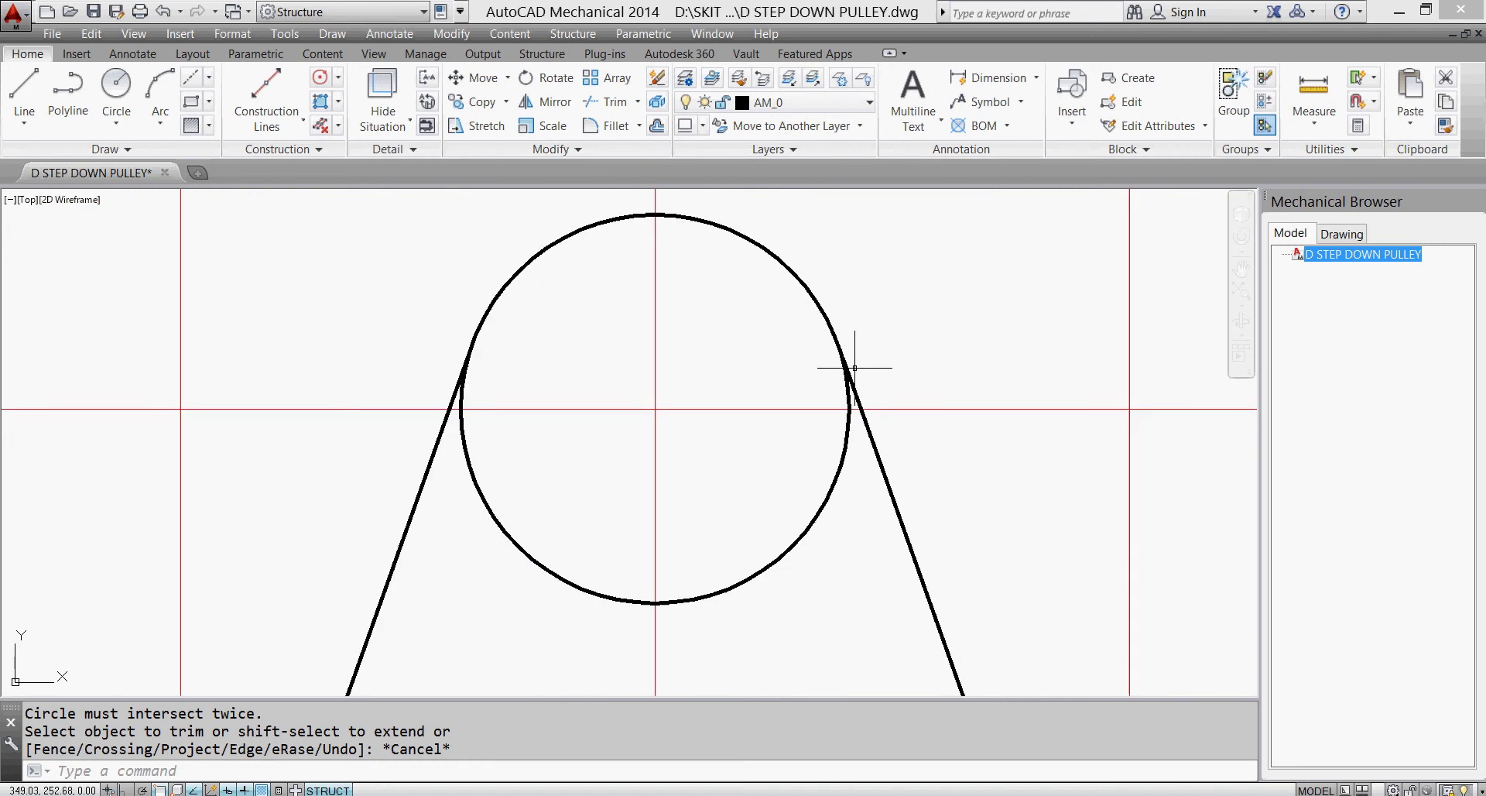
- Try to trim the circle's lower left portion against the two slanted lines
left_click(608, 101)
left_click(938, 523)
left_click(882, 573)
left_click(506, 575)
left_click(354, 596)
key("Return")
left_click(536, 558)
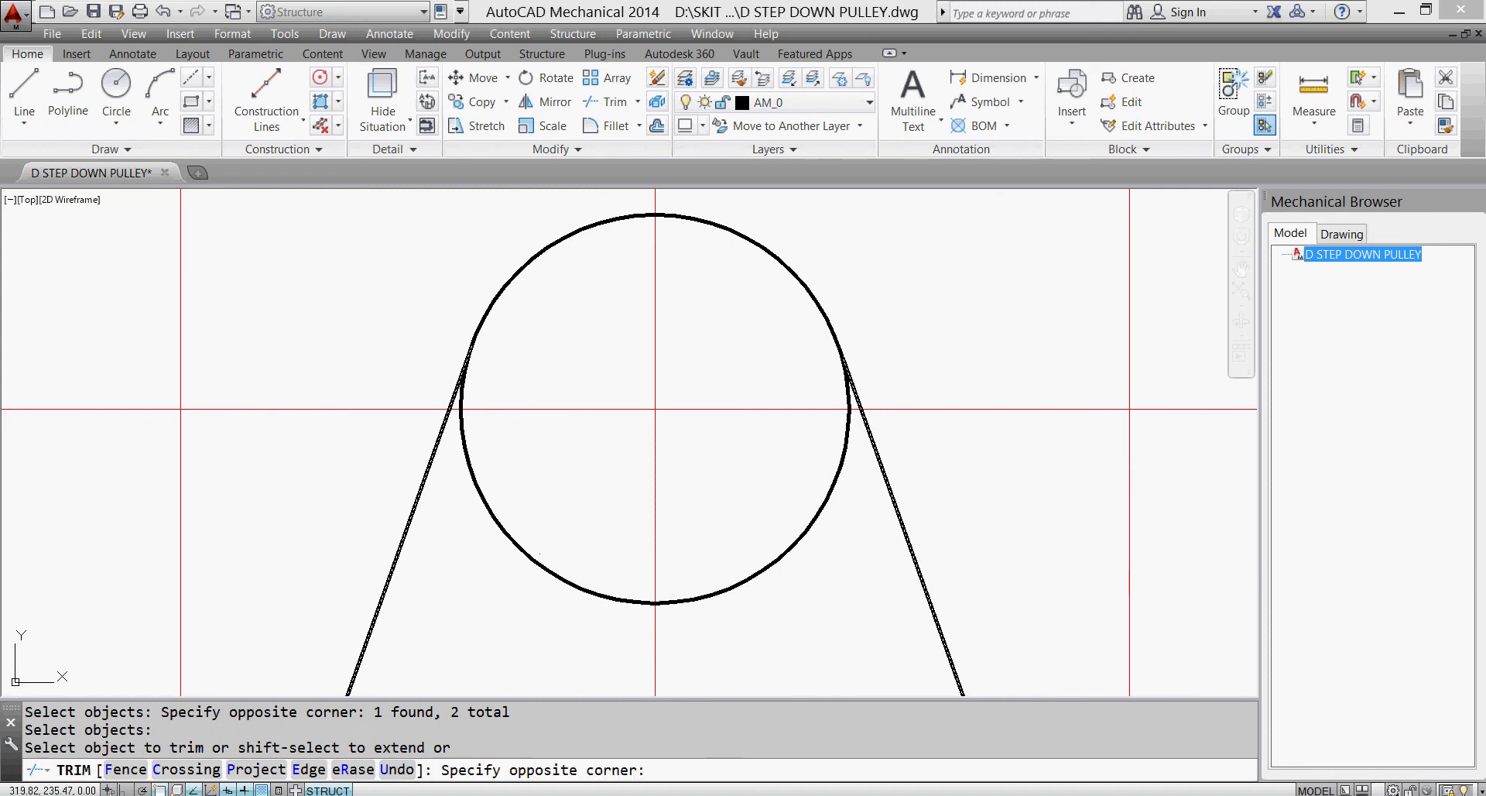
left_click(527, 575)
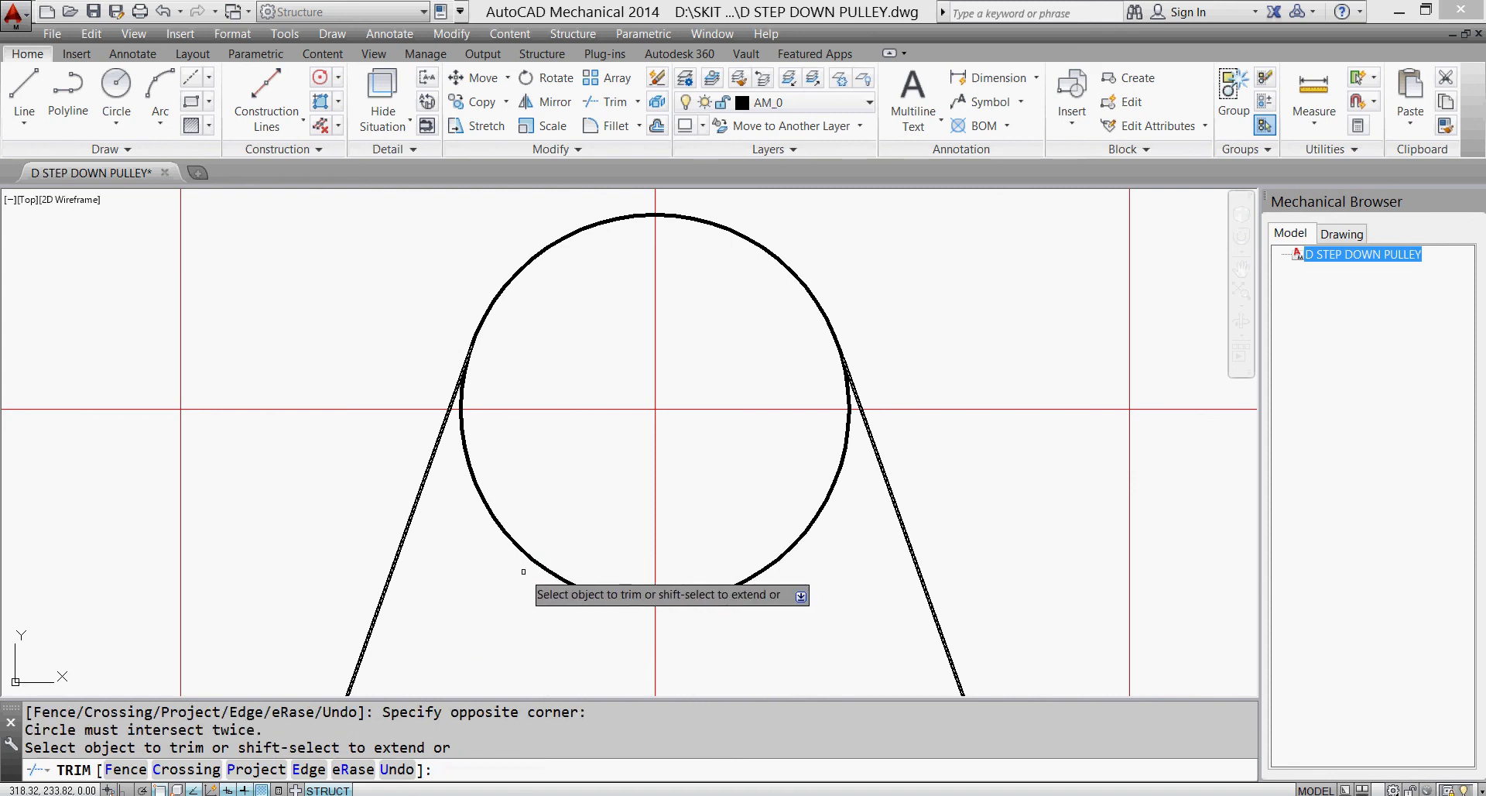
key("Return")
- Trim away the circle's lower half below the horizontal construction line, using all objects as cutting edges
key("Return")
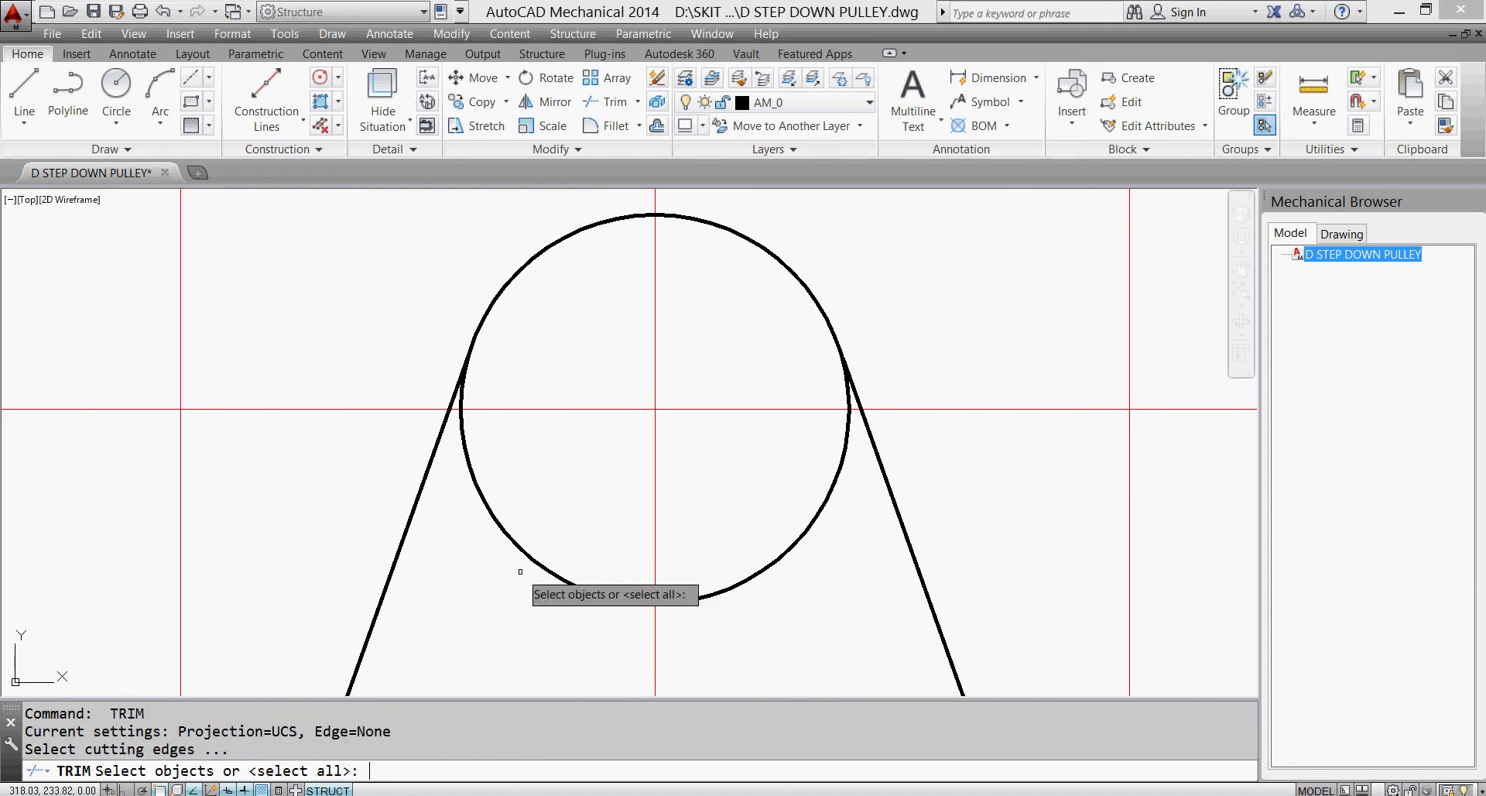
key("Return")
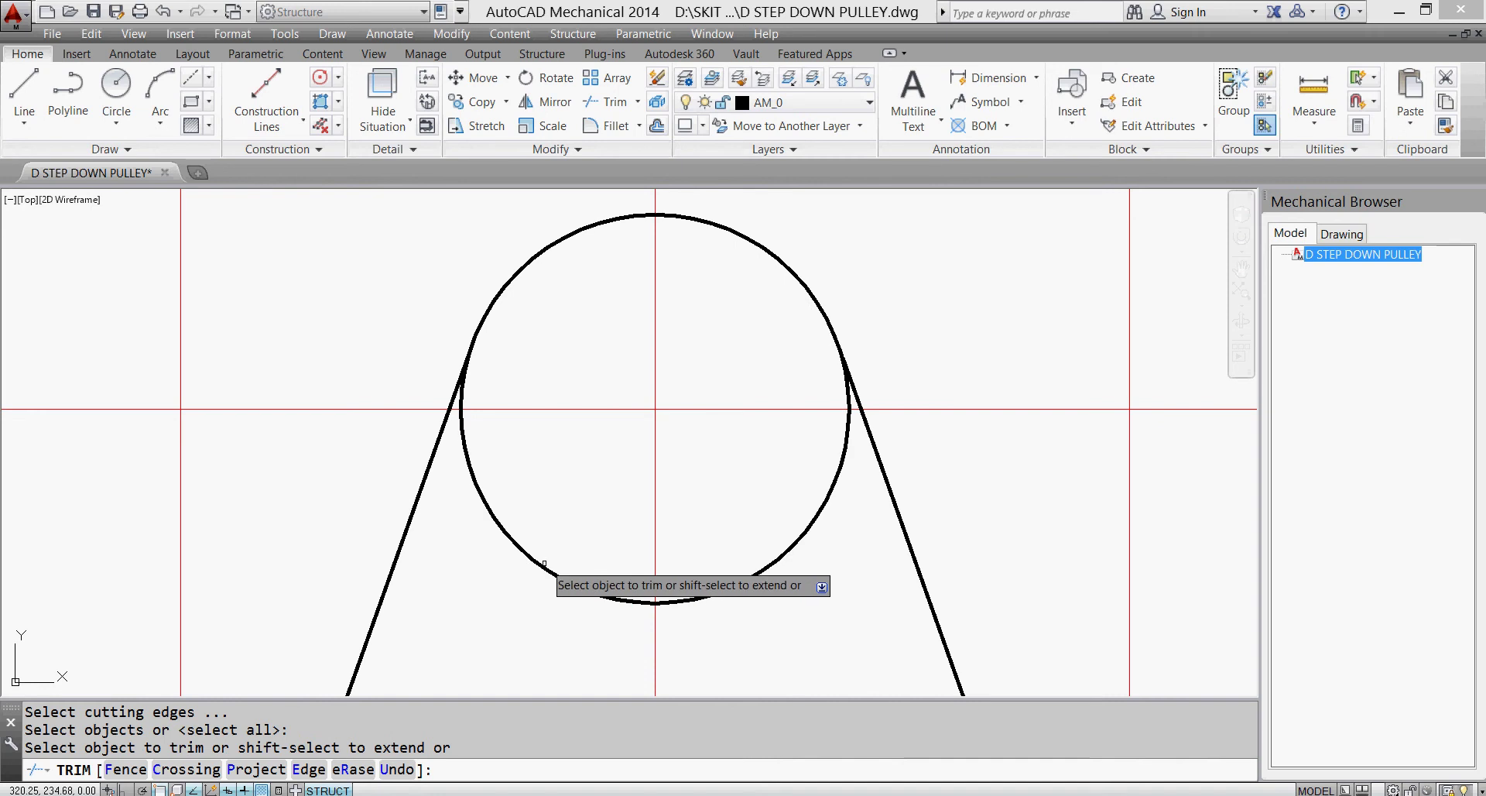
left_click(544, 560)
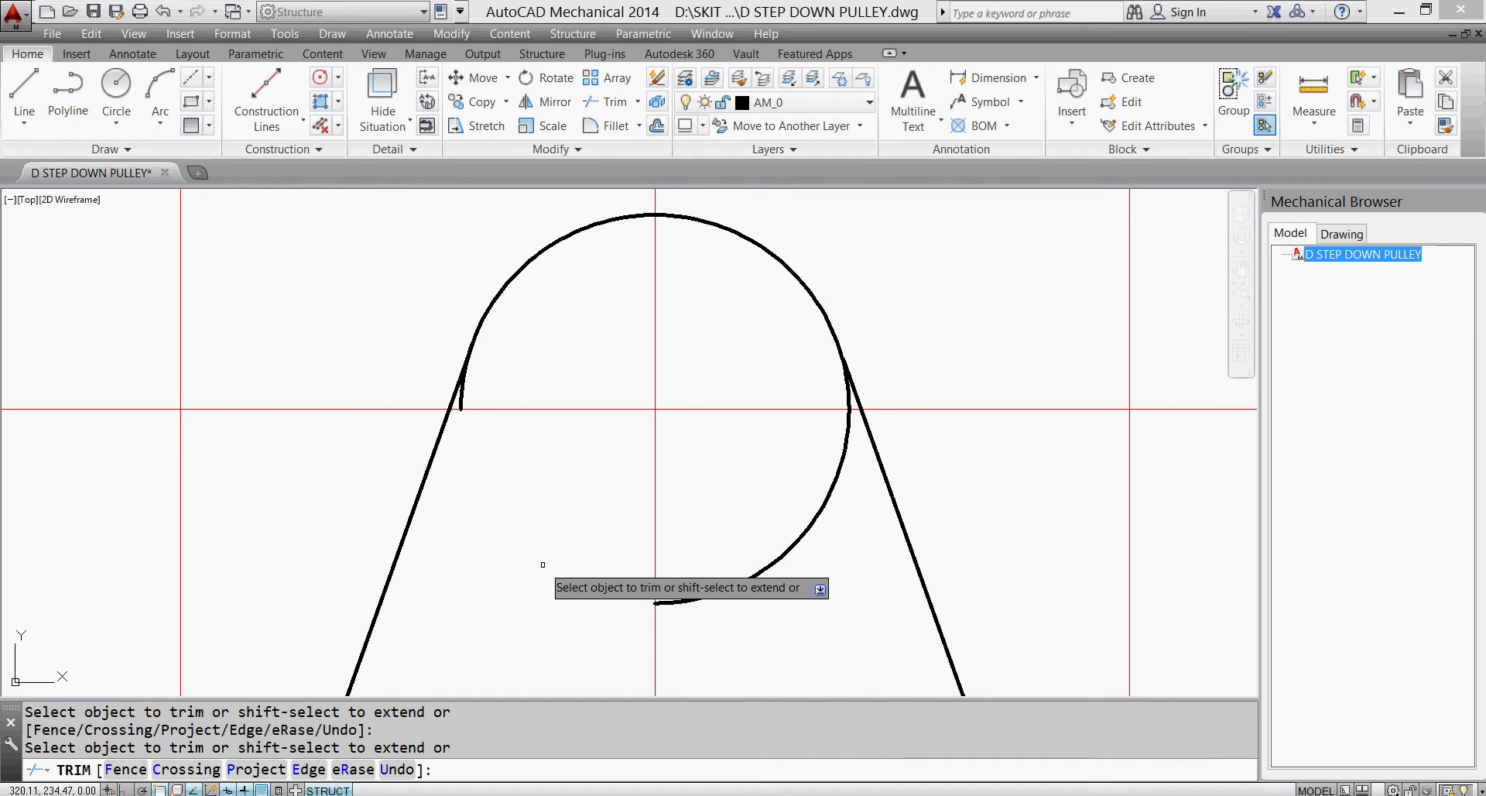
left_click(708, 594)
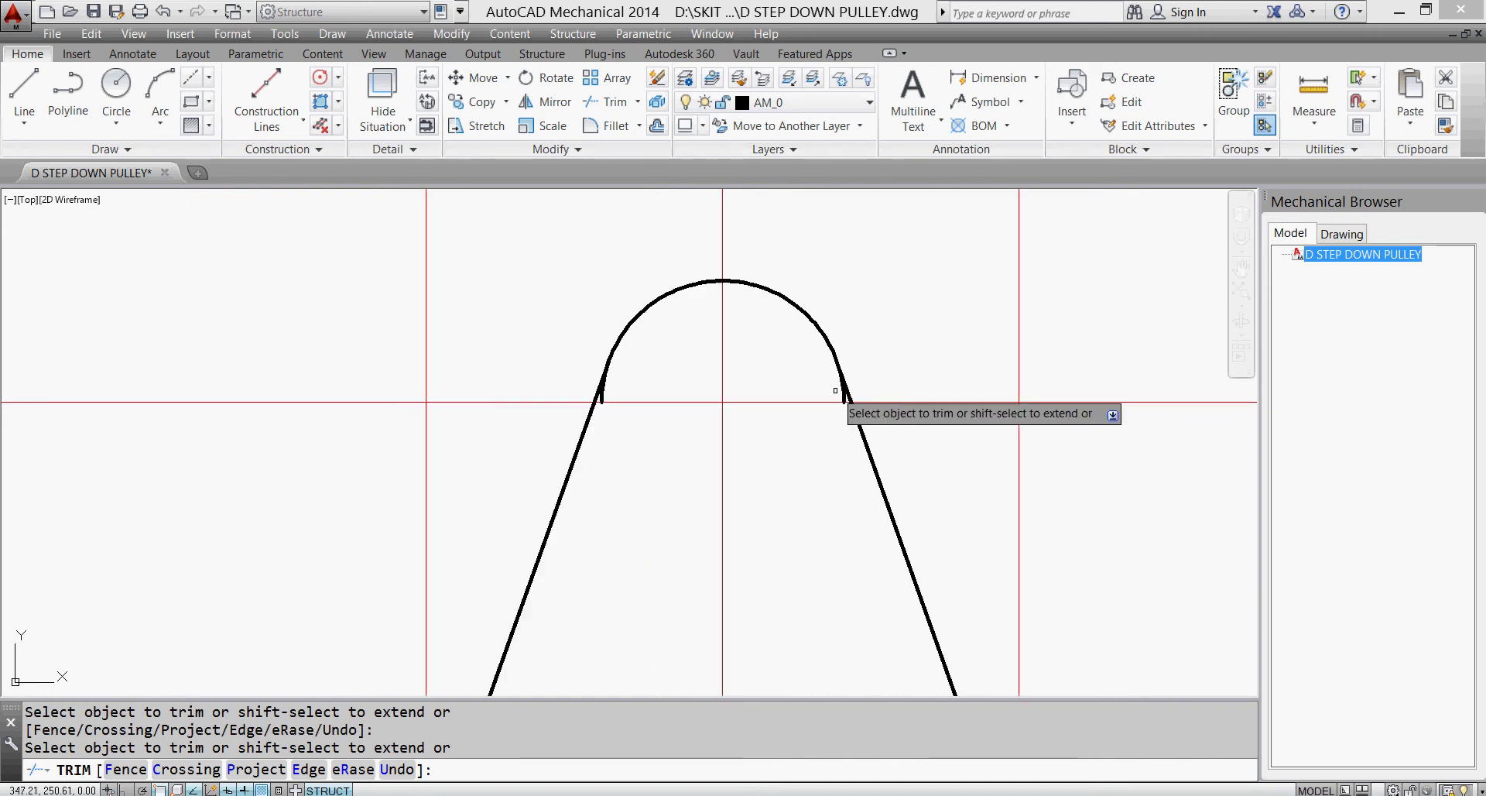
- Try to trim the arc's leftover end inside the right slanted line, and undo that trim
scroll(835, 393, "up", 5)
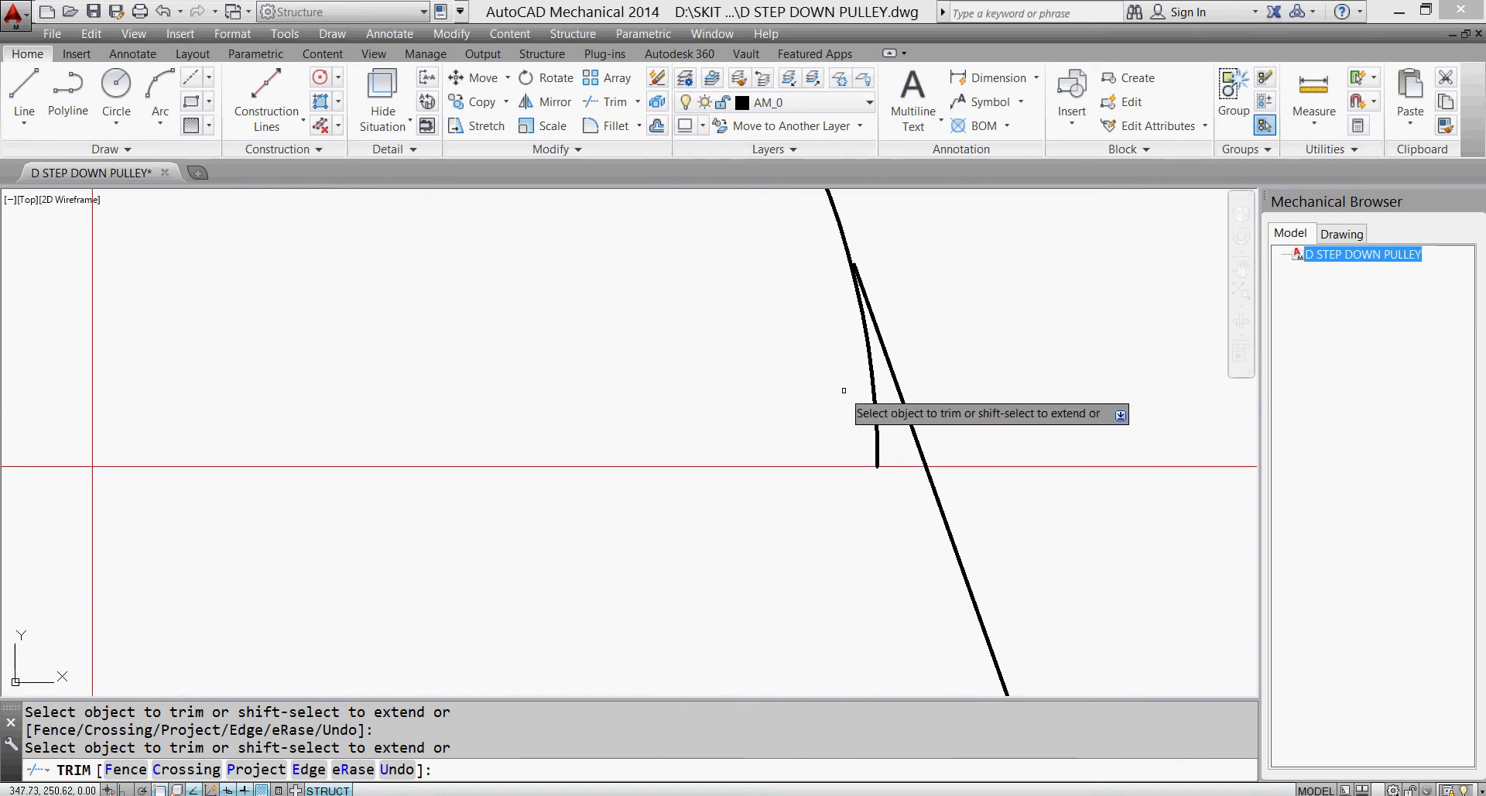
left_click(869, 393)
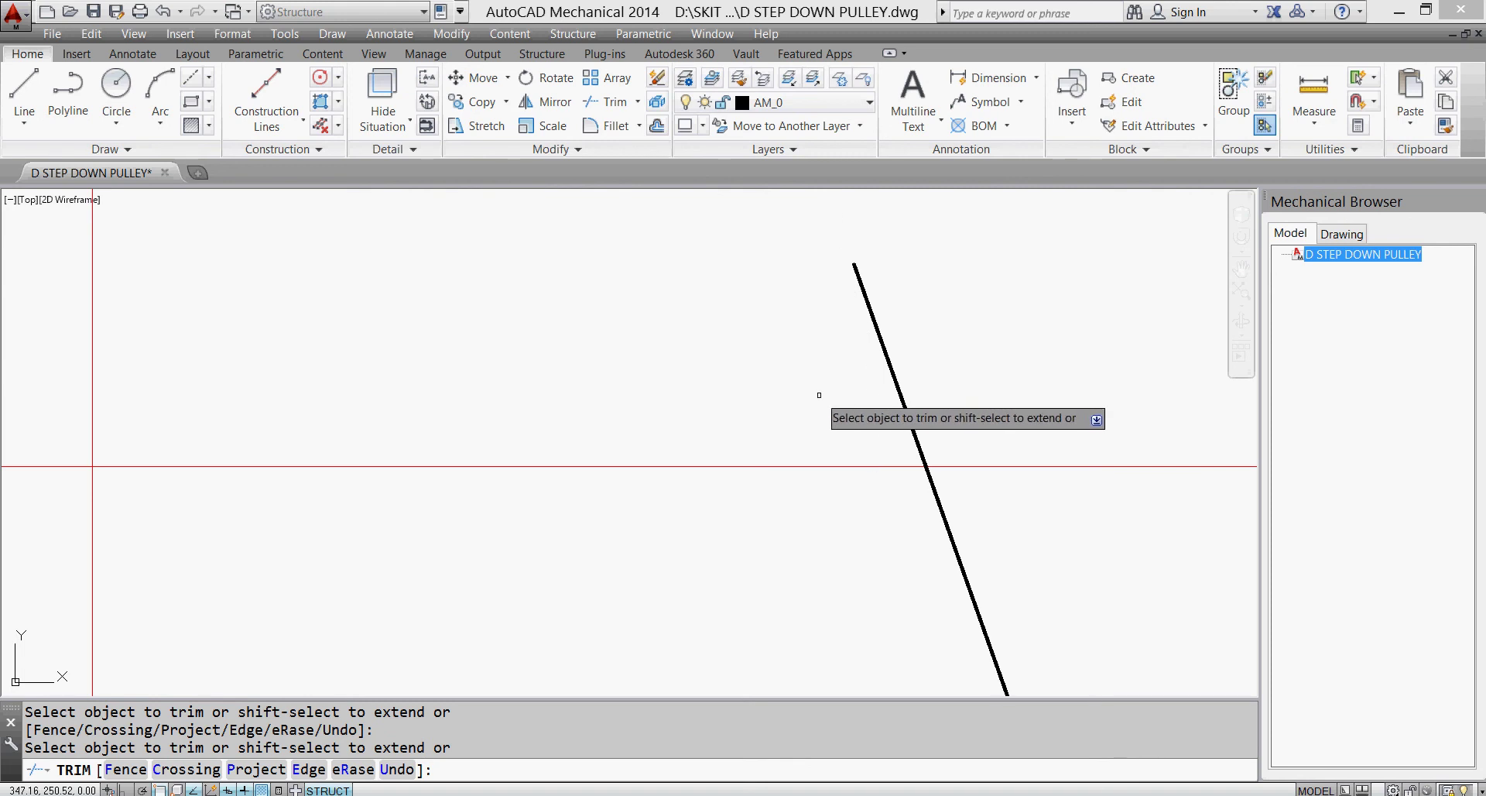
scroll(827, 393, "down", 2)
scroll(828, 393, "down", 4)
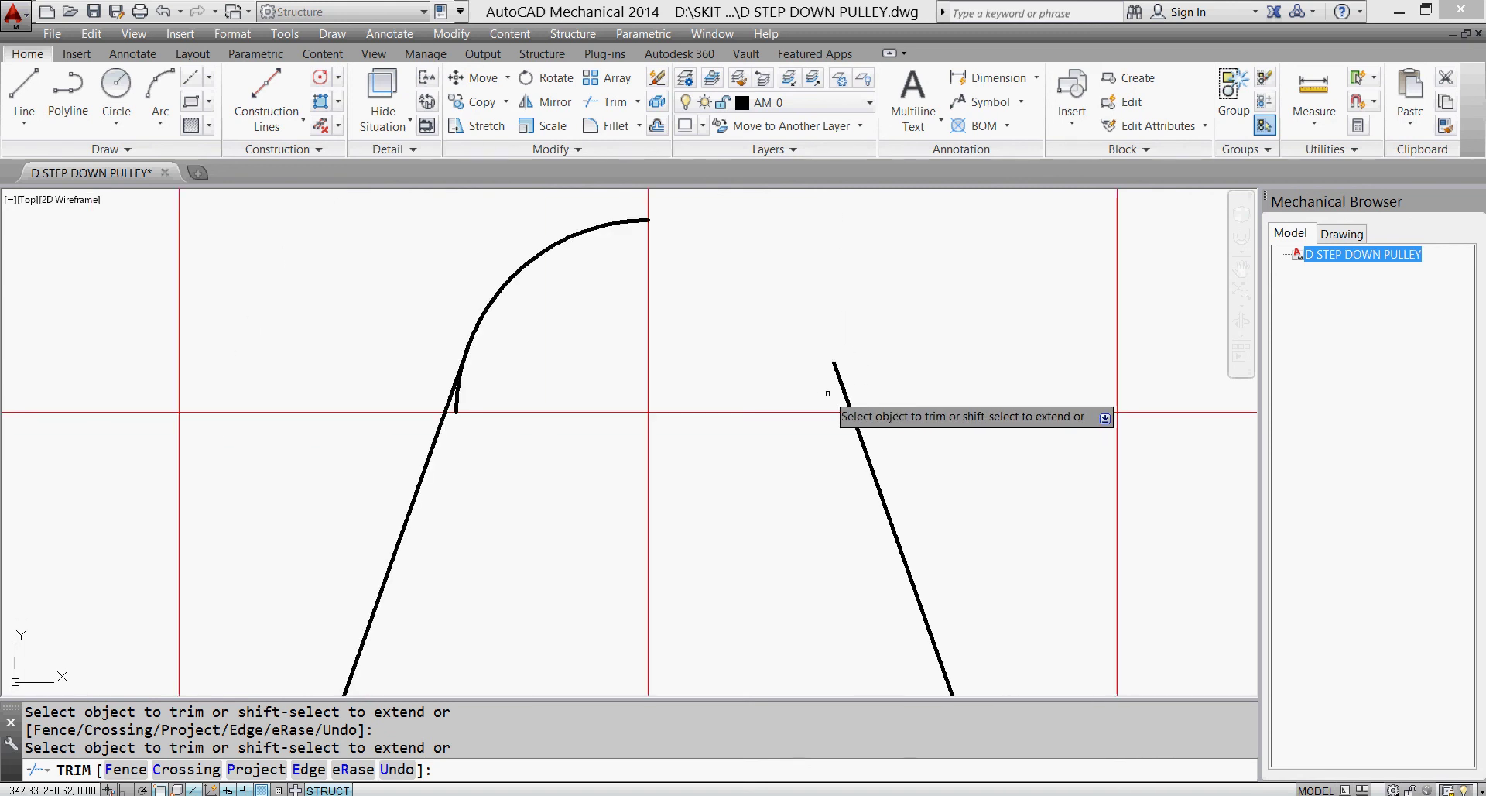
key("ctrl+z")
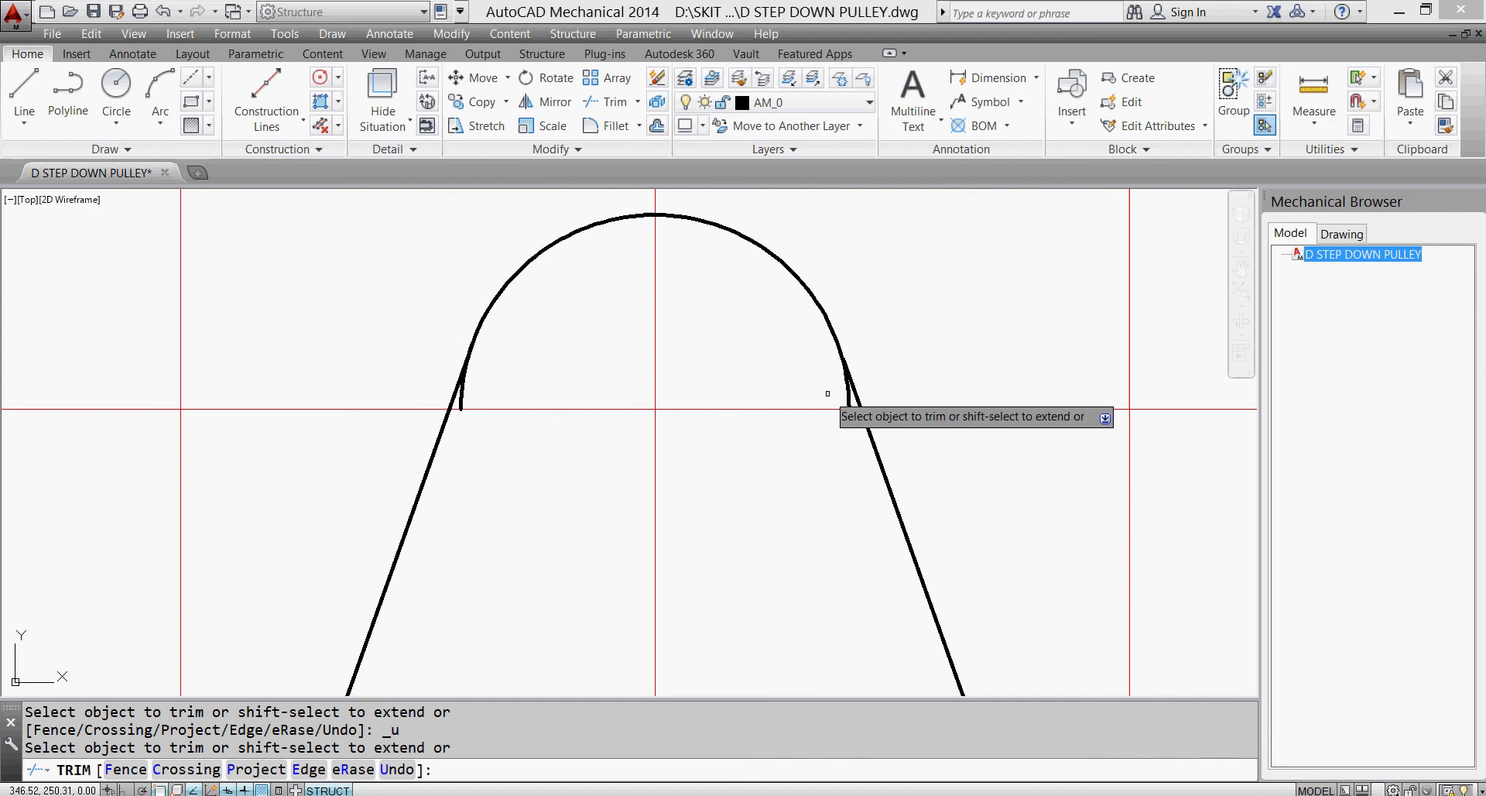
key("Escape")
left_click(605, 101)
left_click(862, 409)
key("Escape")
key("Return")
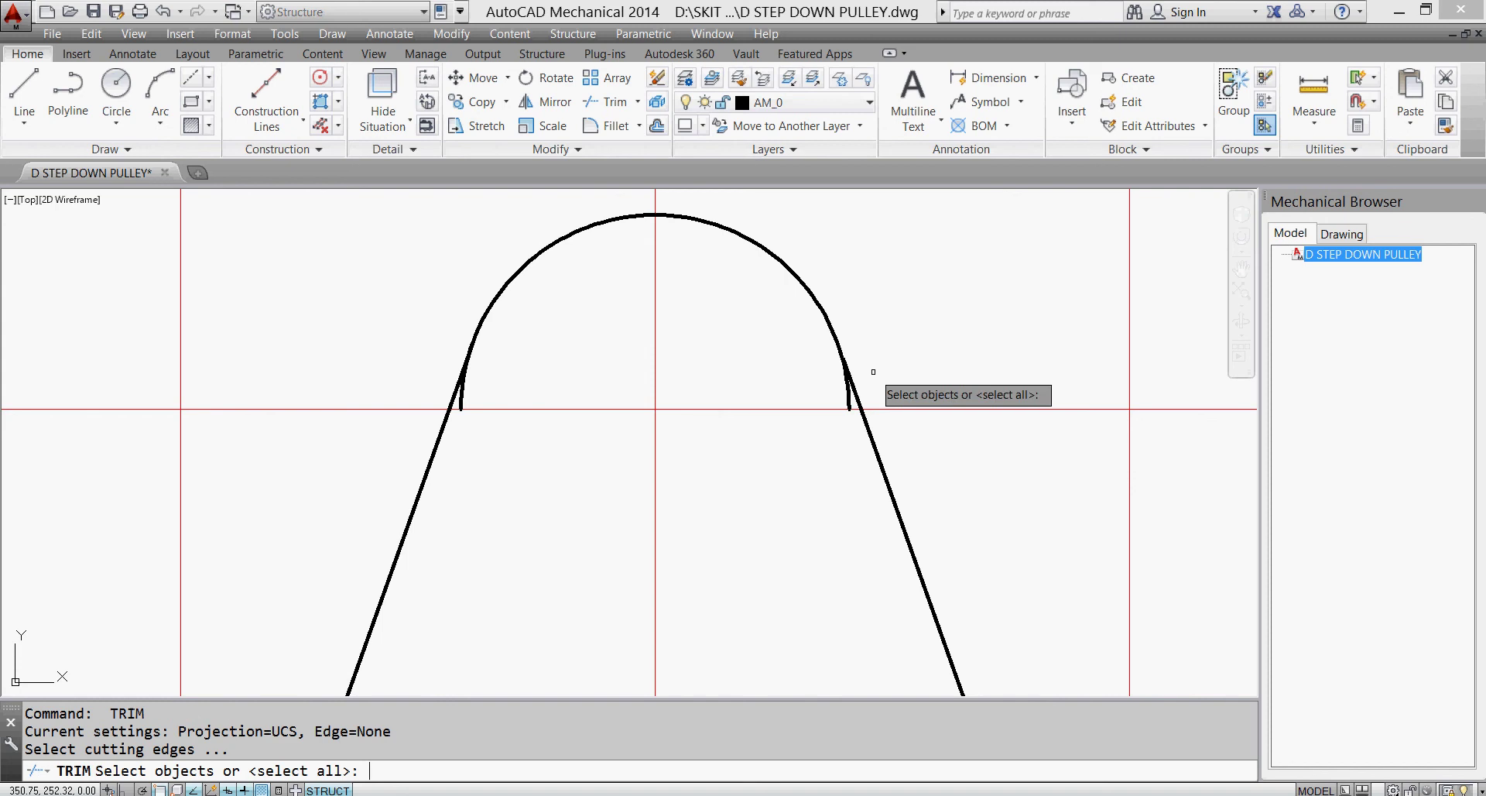
- Try to extend the slanted side lines near their upper ends with the bracket's top arc as the boundary
left_click(638, 104)
left_click(631, 172)
left_click(720, 227)
key("Return")
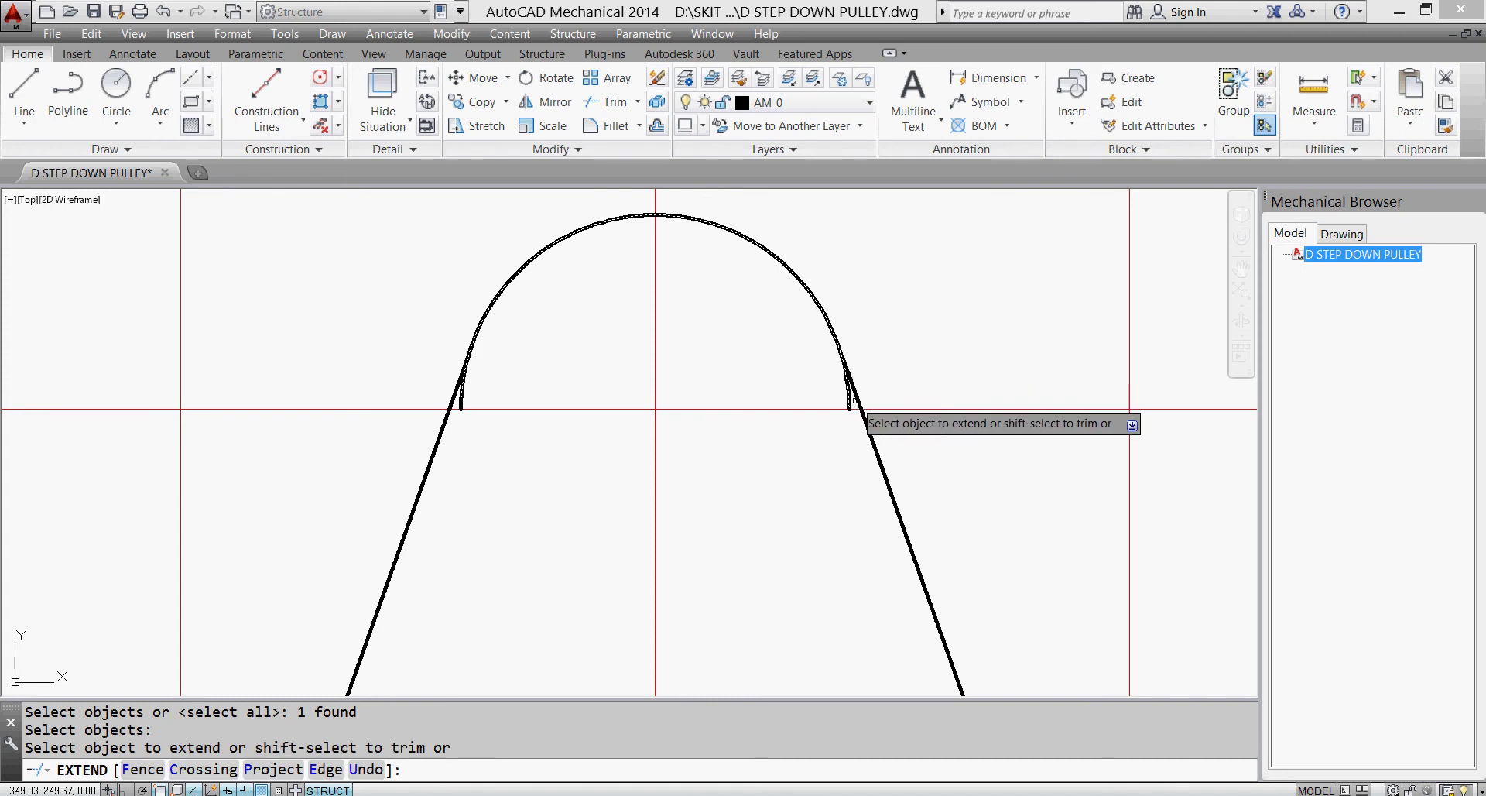
left_click(855, 401)
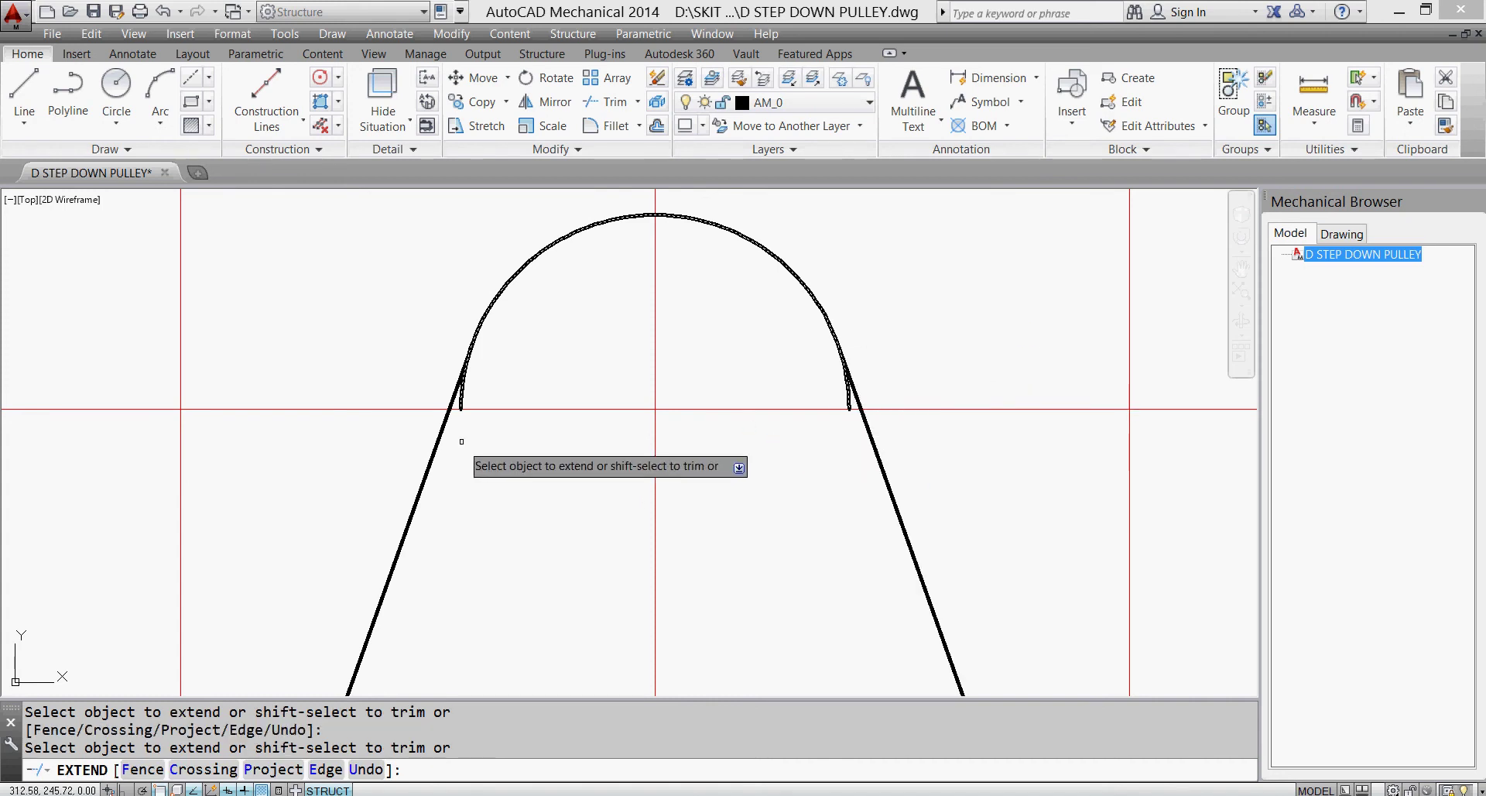
left_click(459, 403)
key("Escape")
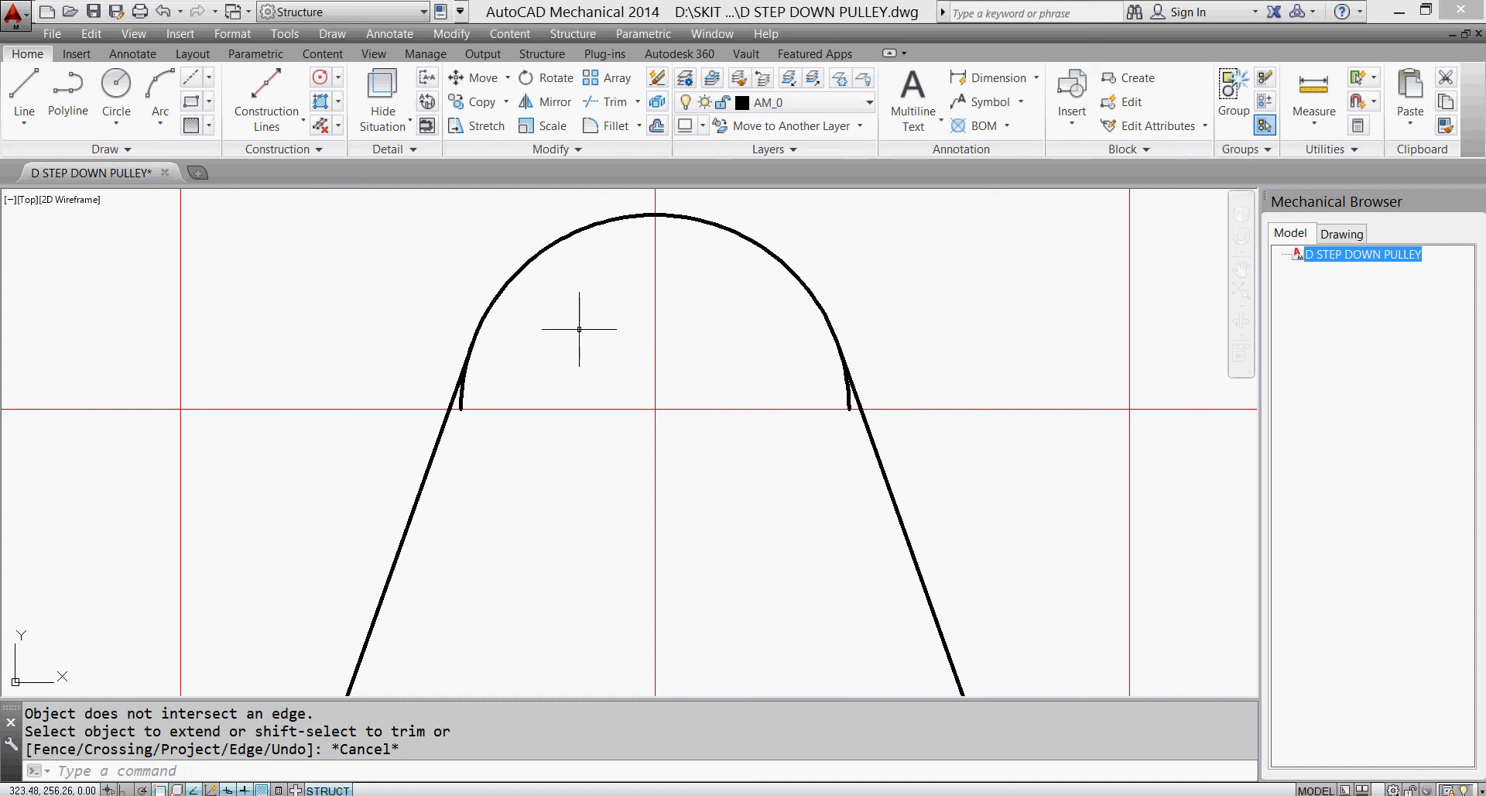
- Trim both leftover arc ends below the tangent points, using the two slanted side lines as cutting edges
left_click(612, 102)
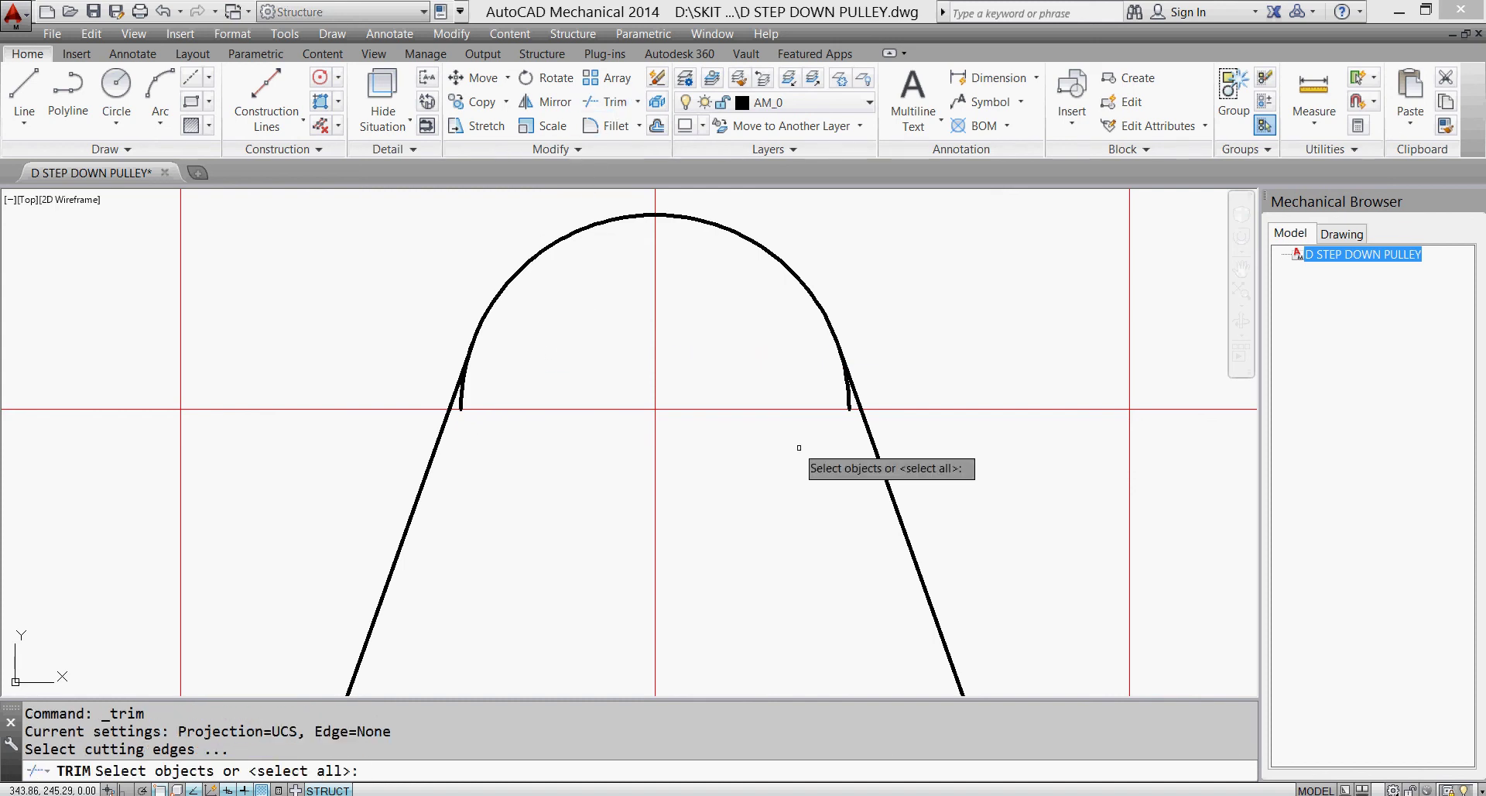
left_click(884, 467)
left_click(421, 490)
key("Return")
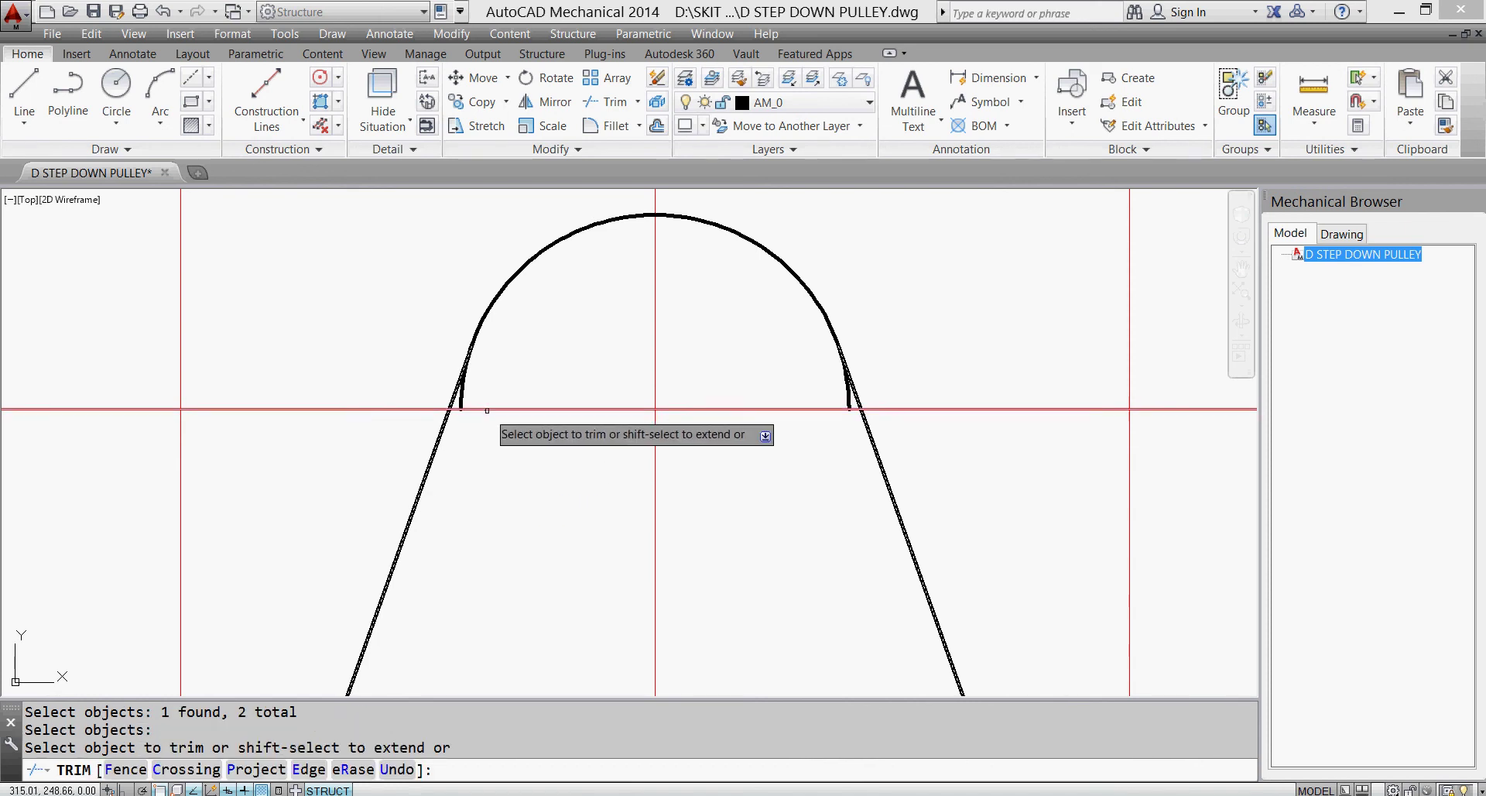
left_click(465, 403)
left_click(460, 397)
scroll(474, 393, "down", 2)
scroll(475, 393, "up", 4)
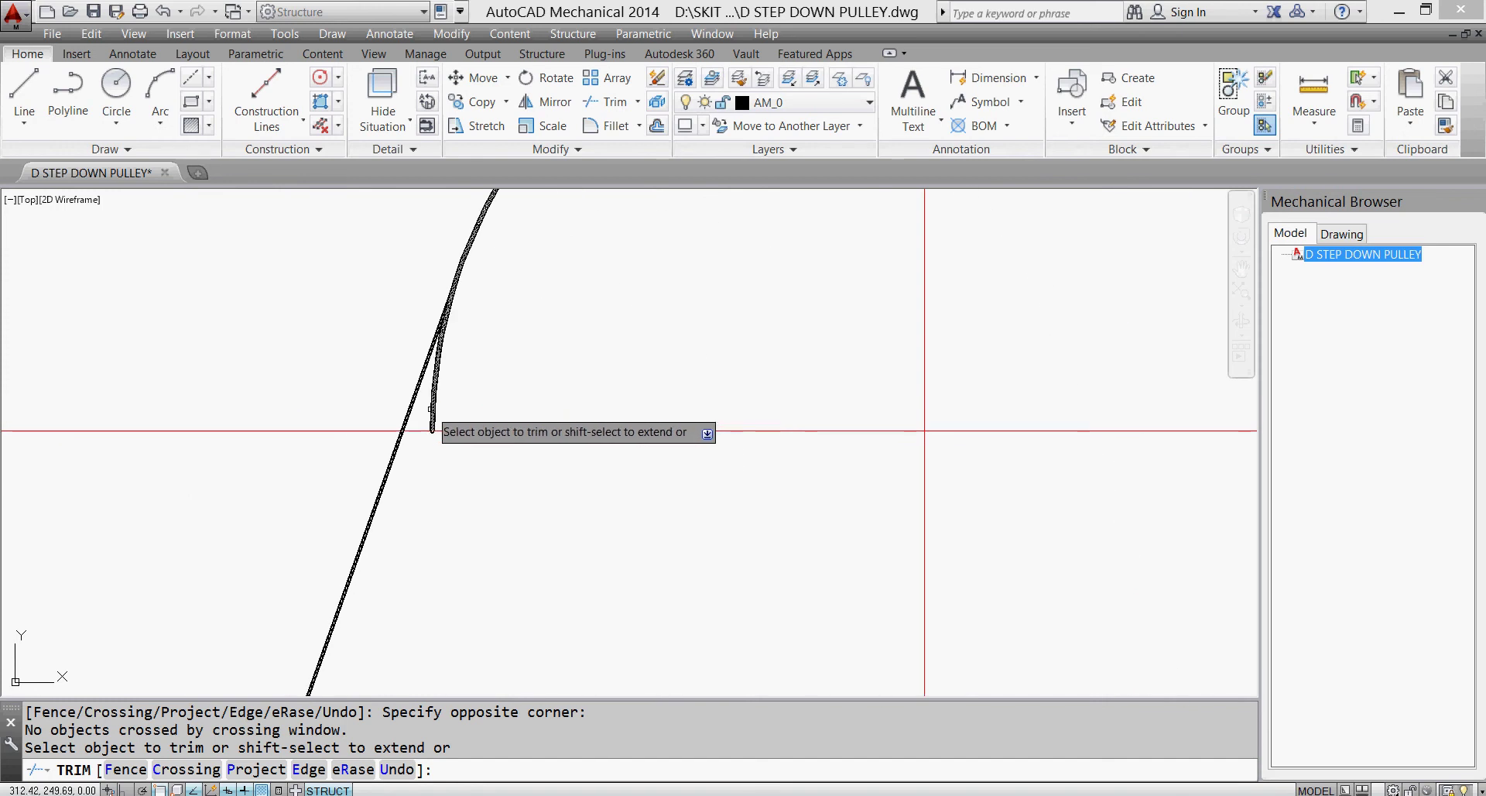
left_click(437, 407)
scroll(695, 381, "down", 2)
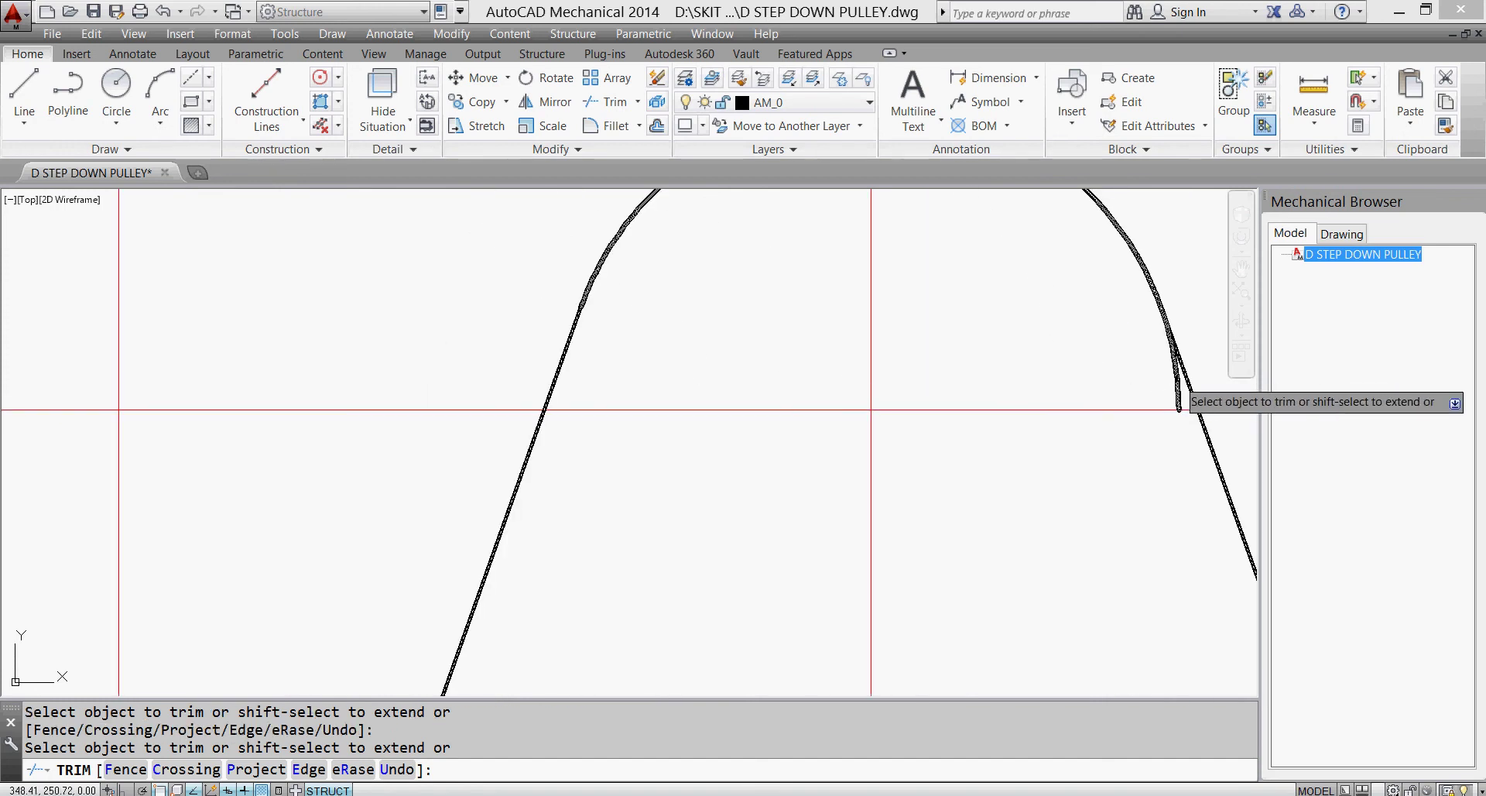
key("Escape")
scroll(771, 338, "down", 5)
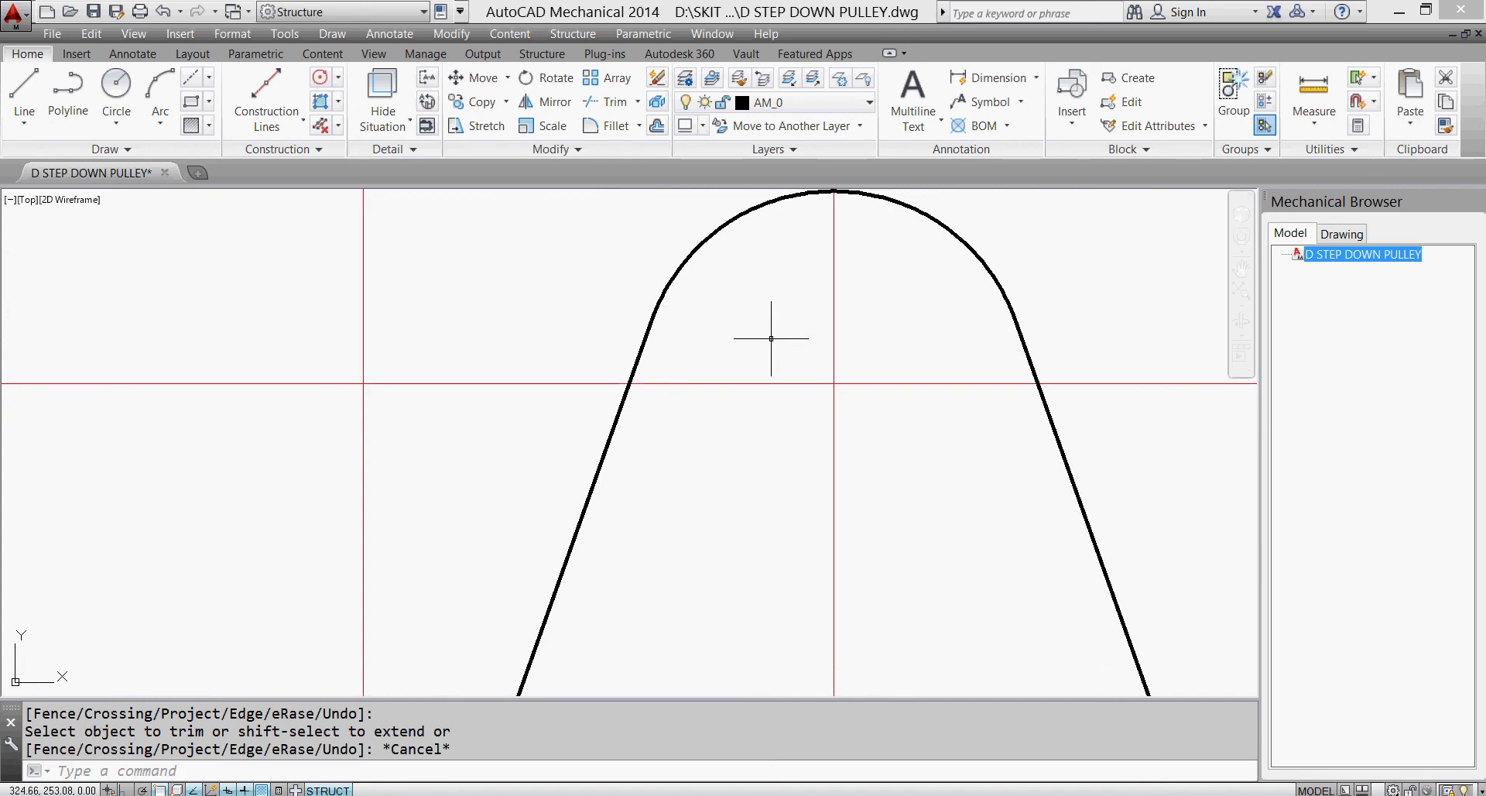
mouse_move(770, 325)
middle_mouse_down()
mouse_move(720, 350)
mouse_move(679, 324)
middle_mouse_up()
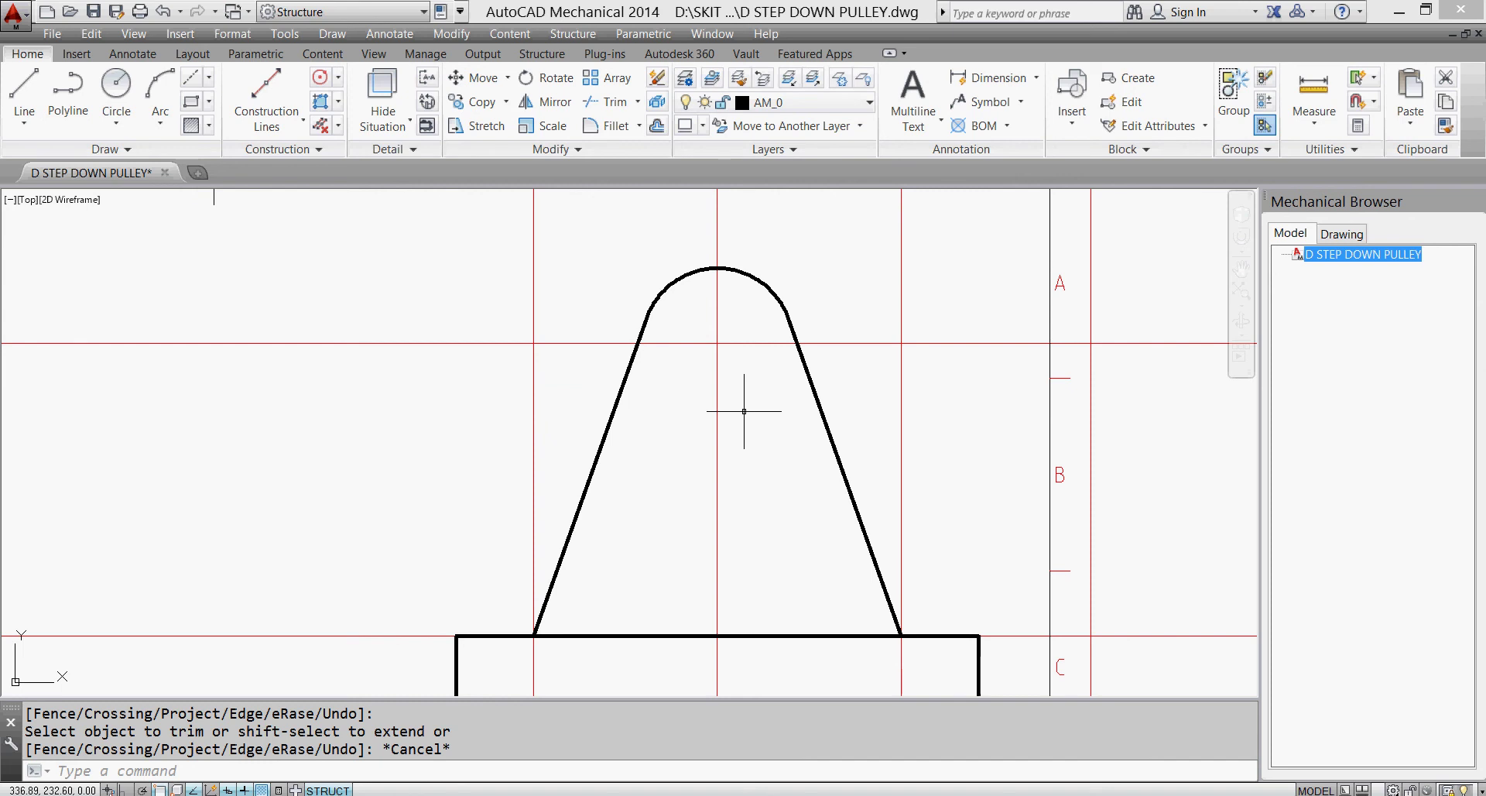
- Switch to STEP DOWN PULLEY ASSEMBLY.pdf and examine the frame's isometric and side views for the bracket's hole details
left_click(589, 716)
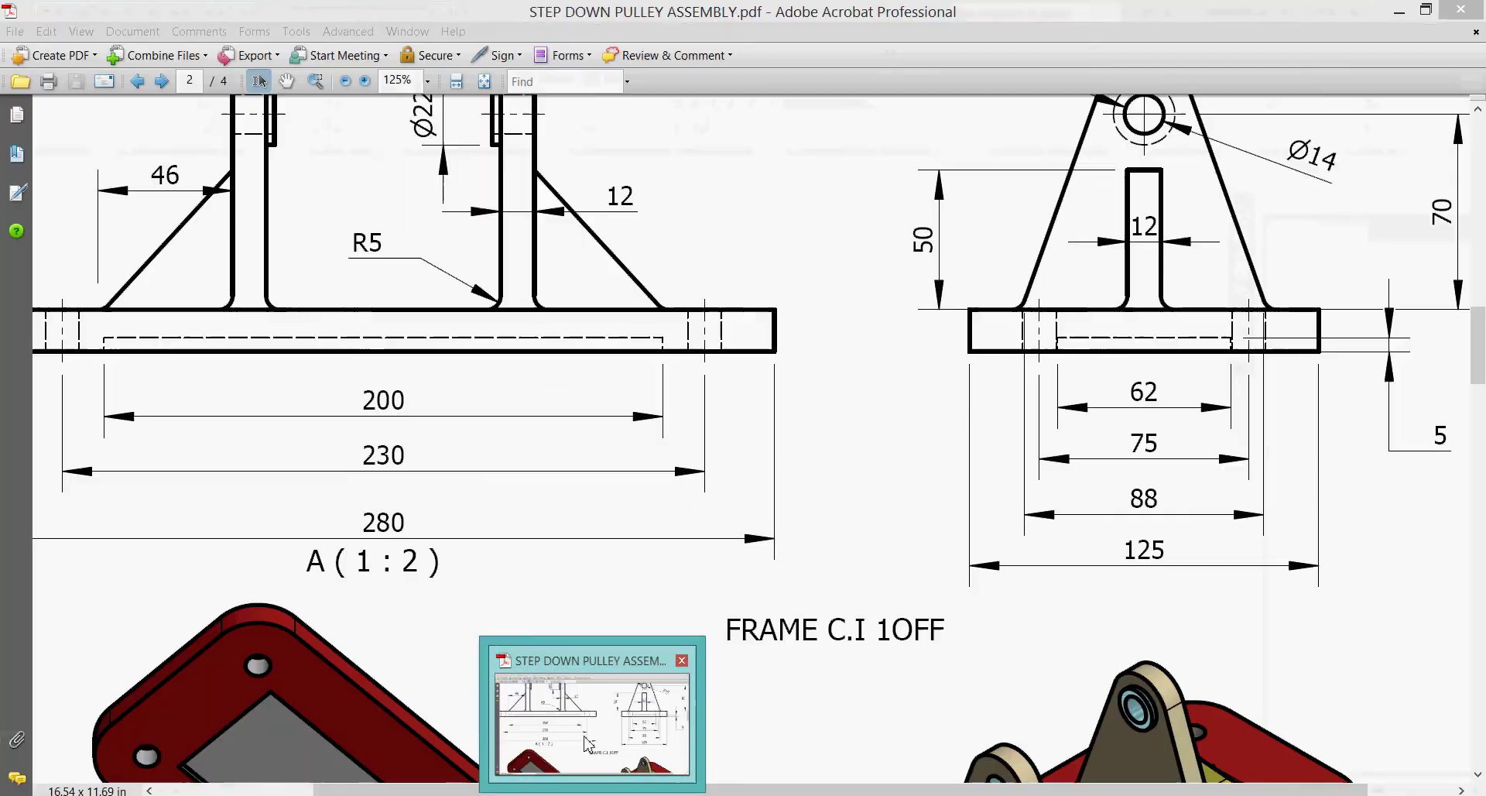
scroll(834, 337, "down", 5)
scroll(834, 337, "right", 2)
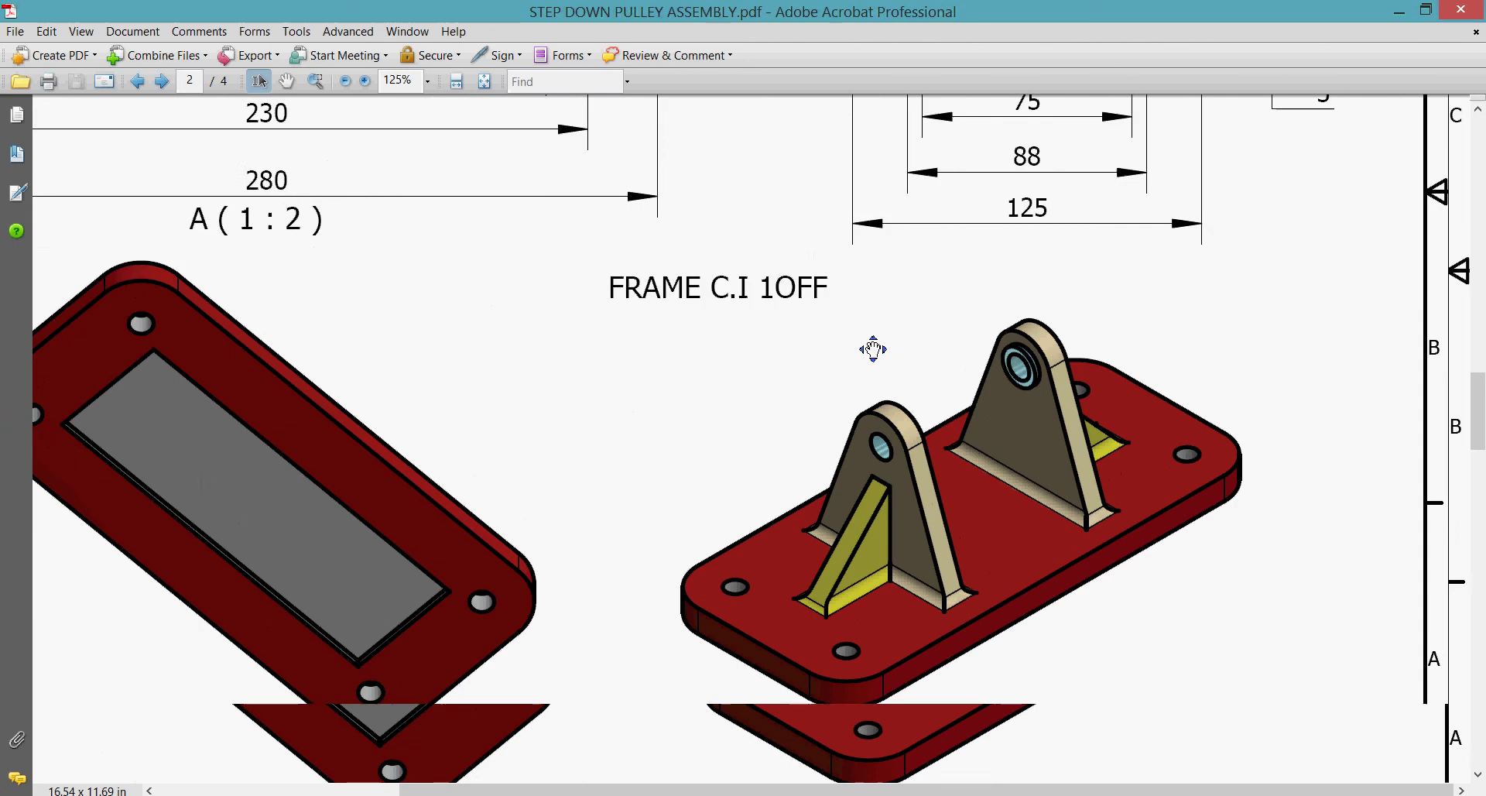
scroll(872, 352, "up", 5)
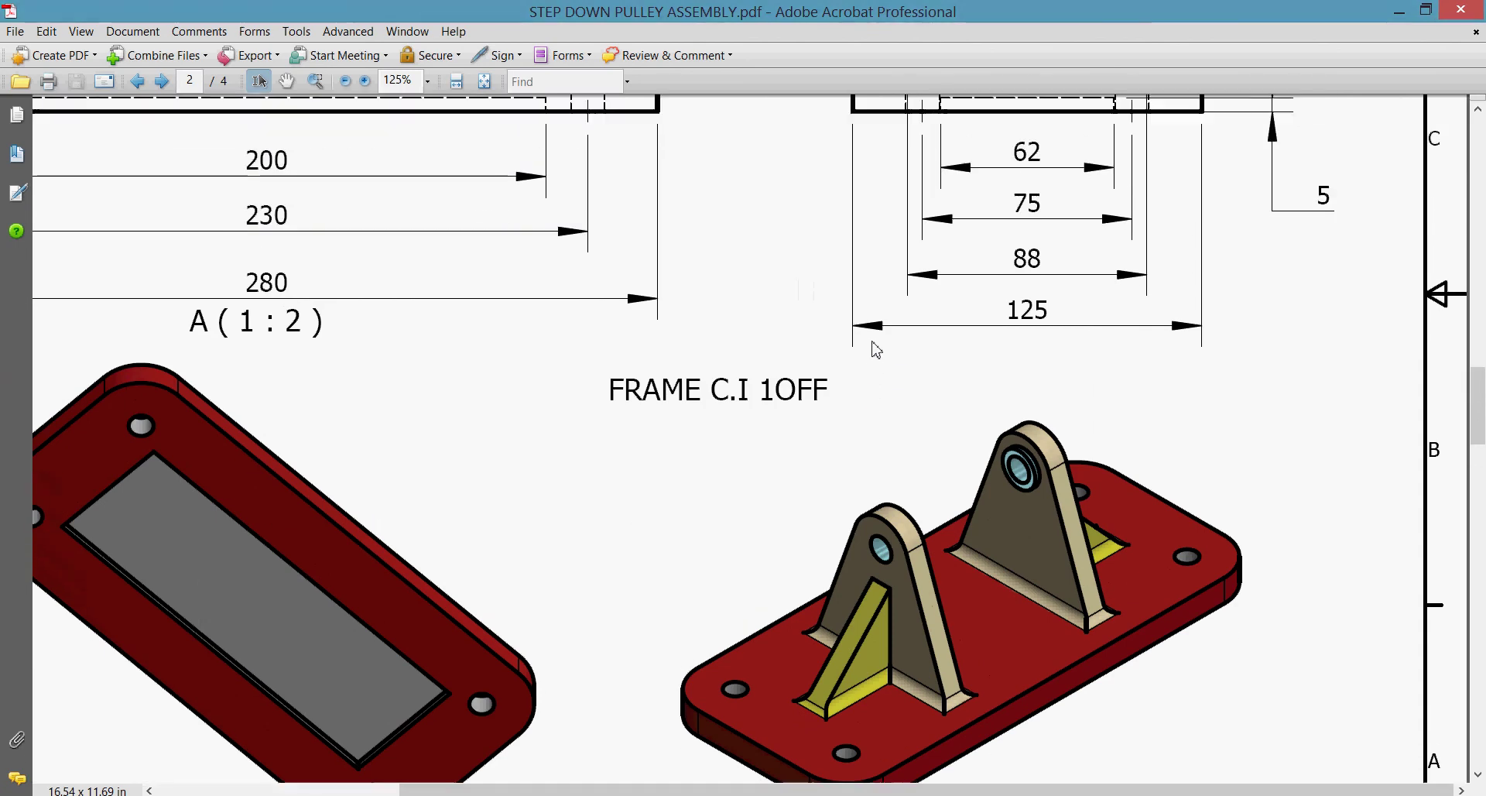
scroll(564, 447, "up", 5)
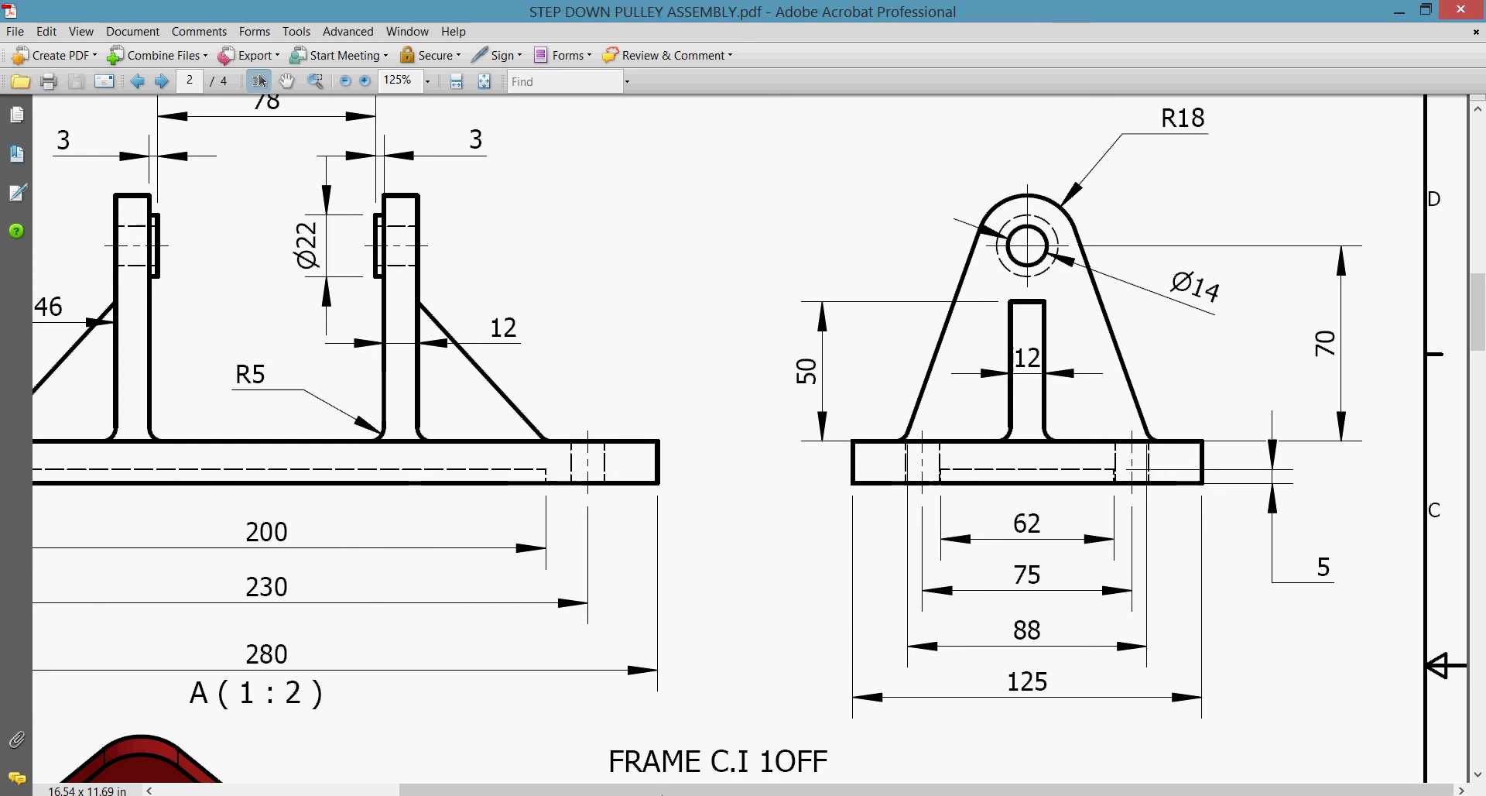
key("alt+Tab")
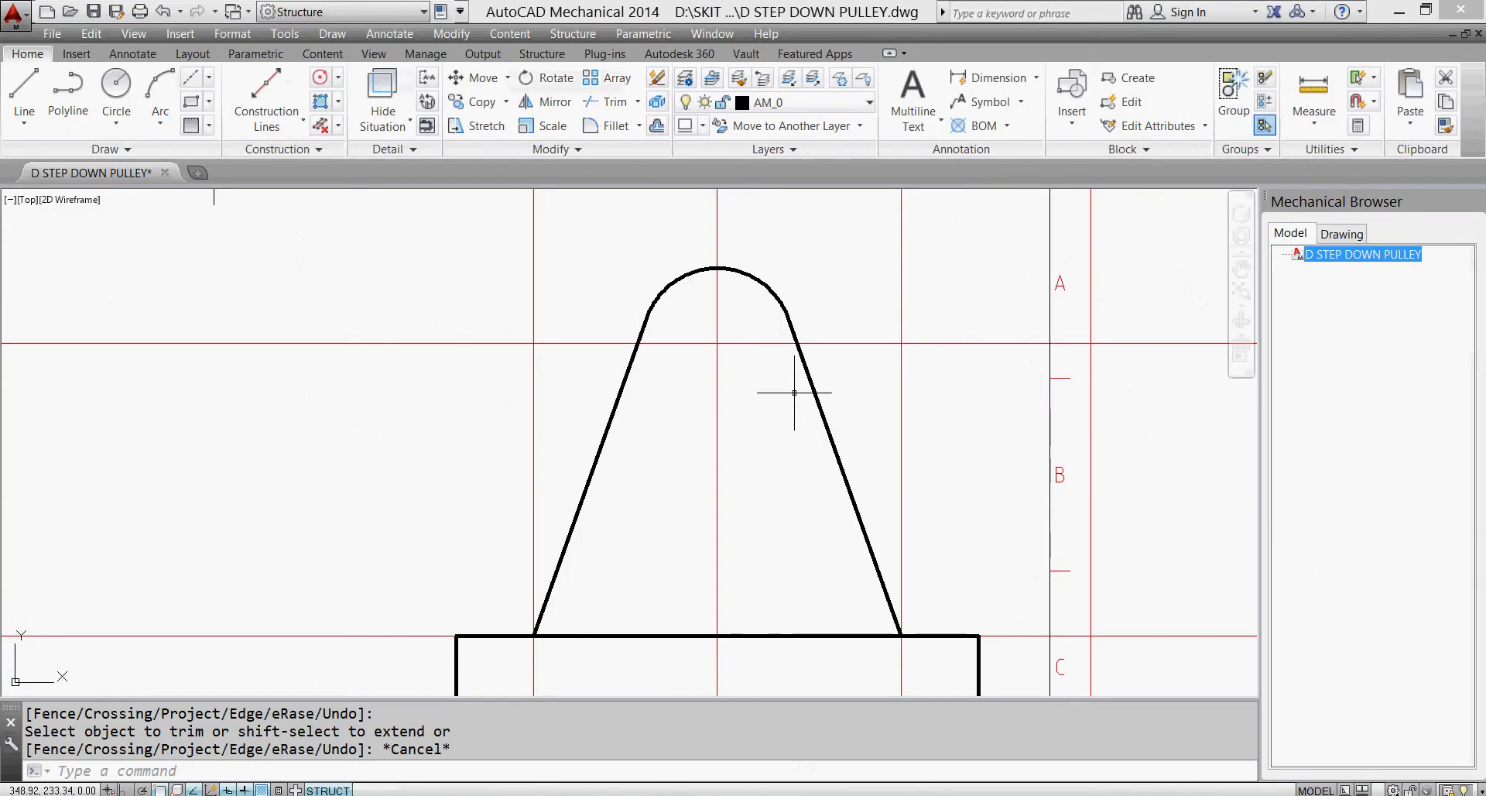
- Draw a 22 mm diameter hidden circle on layer AM_3, centred at the intersection of the construction lines beneath the bracket's top arc
left_click(869, 103)
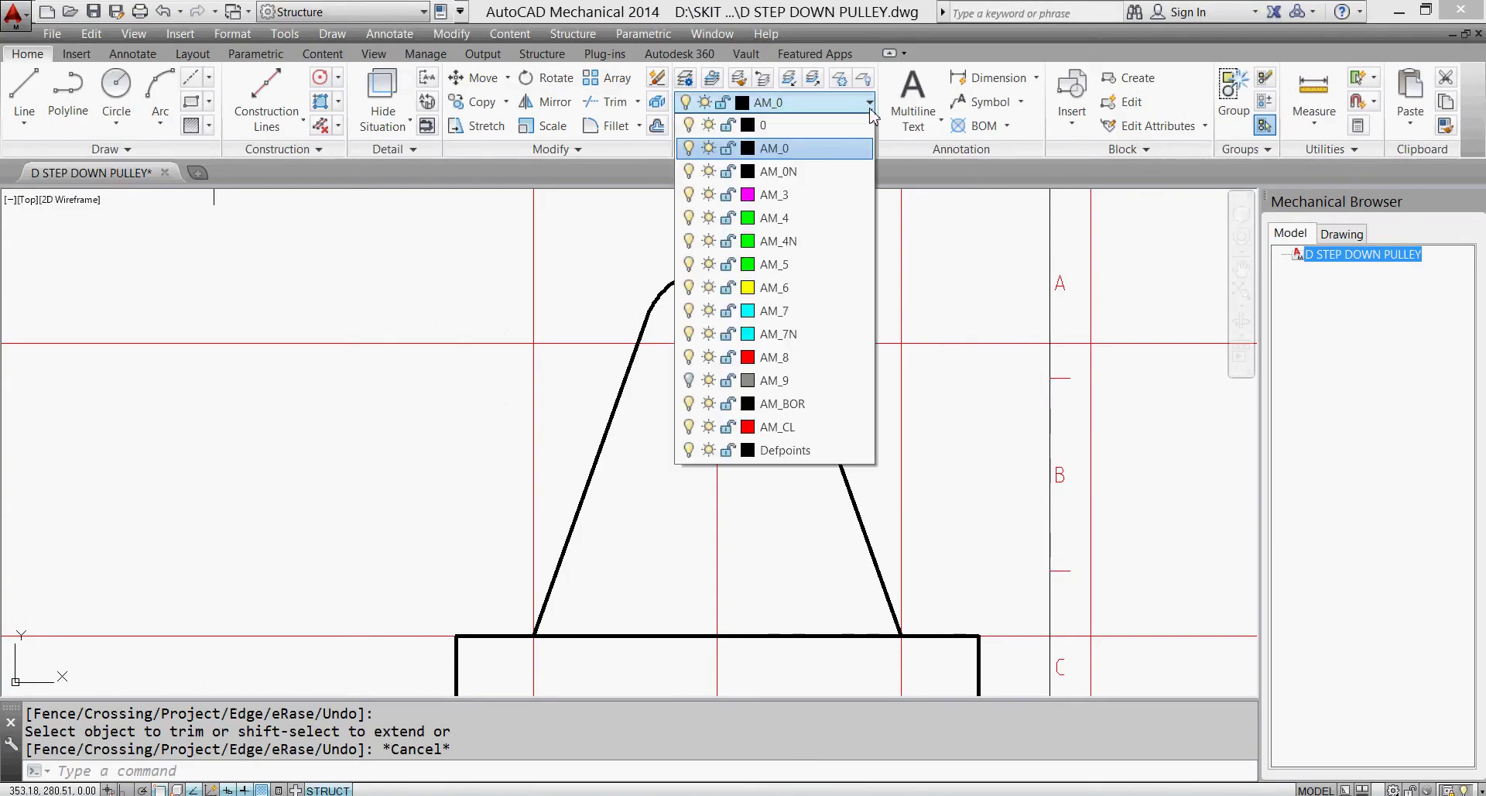
left_click(855, 195)
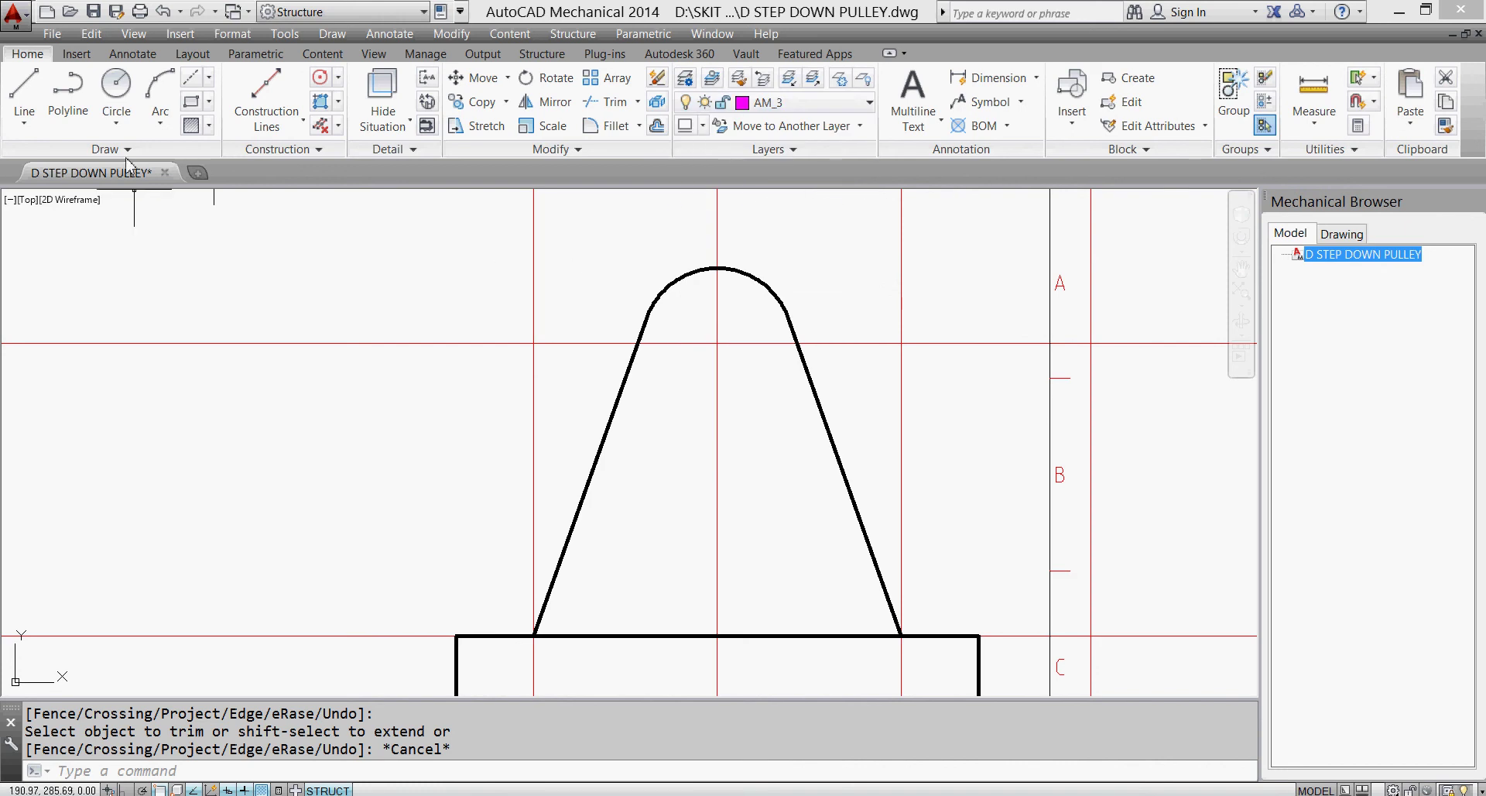
left_click(130, 125)
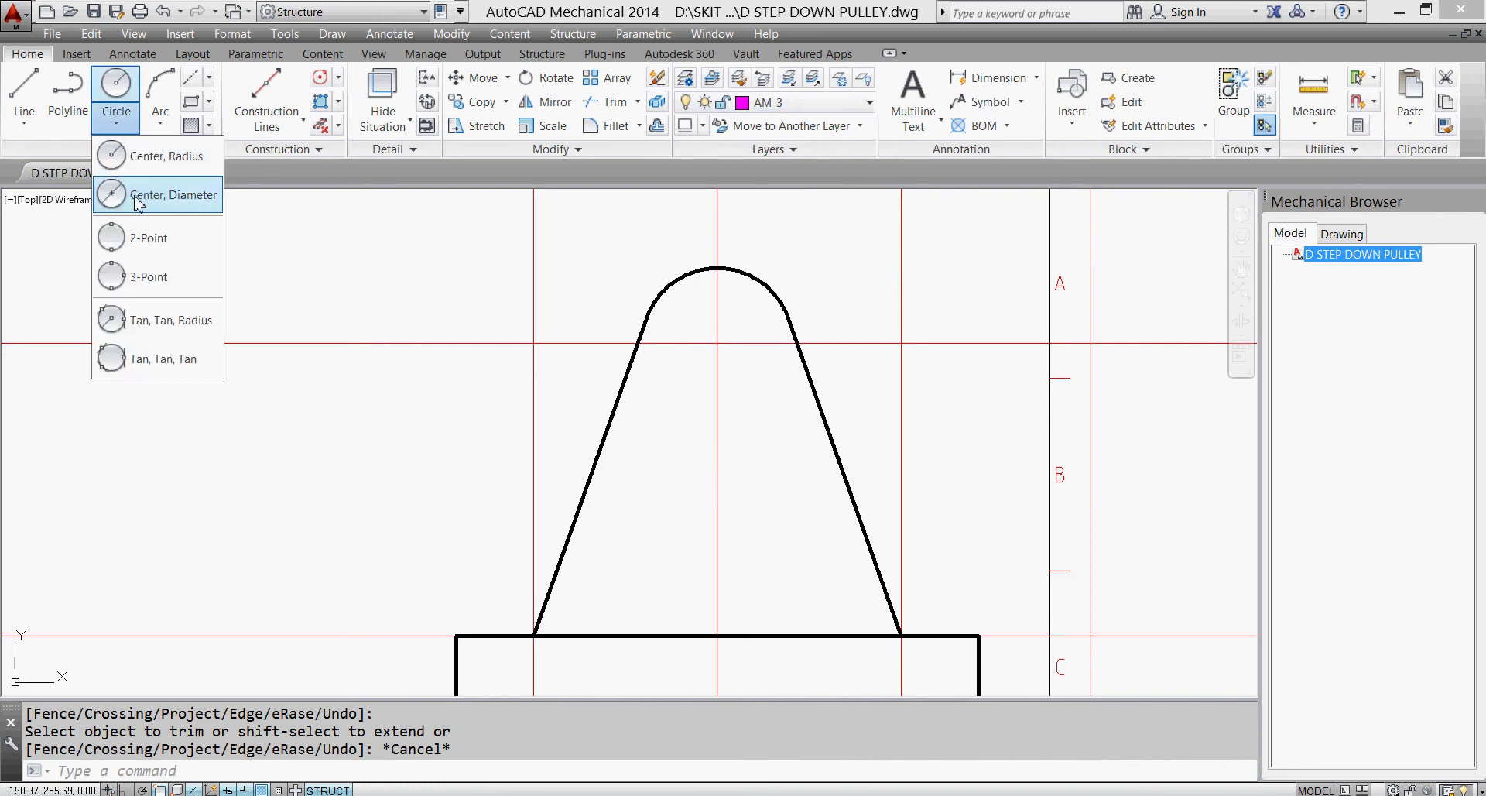
left_click(140, 217)
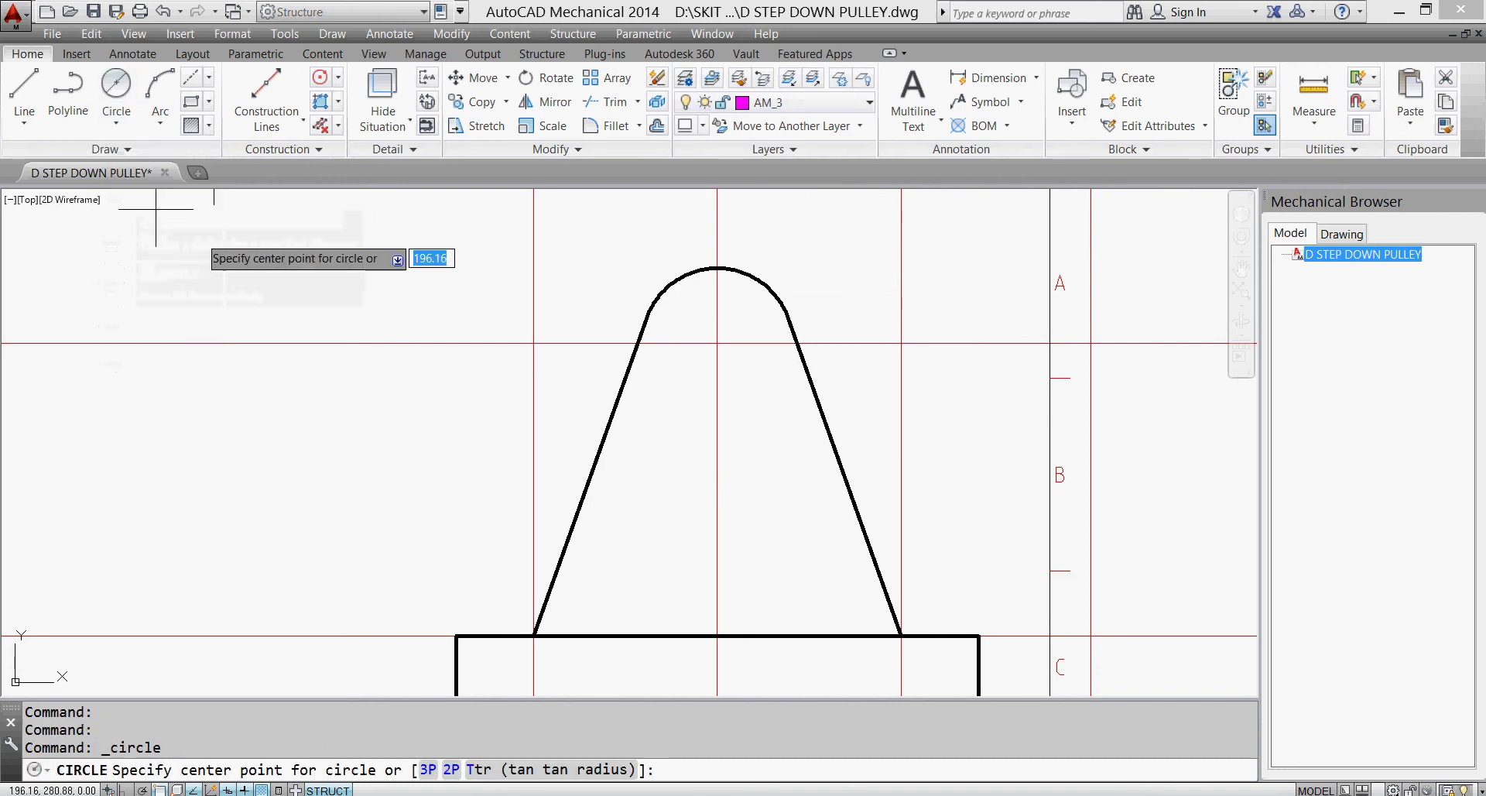
left_click(719, 344)
type("22")
key("Return")
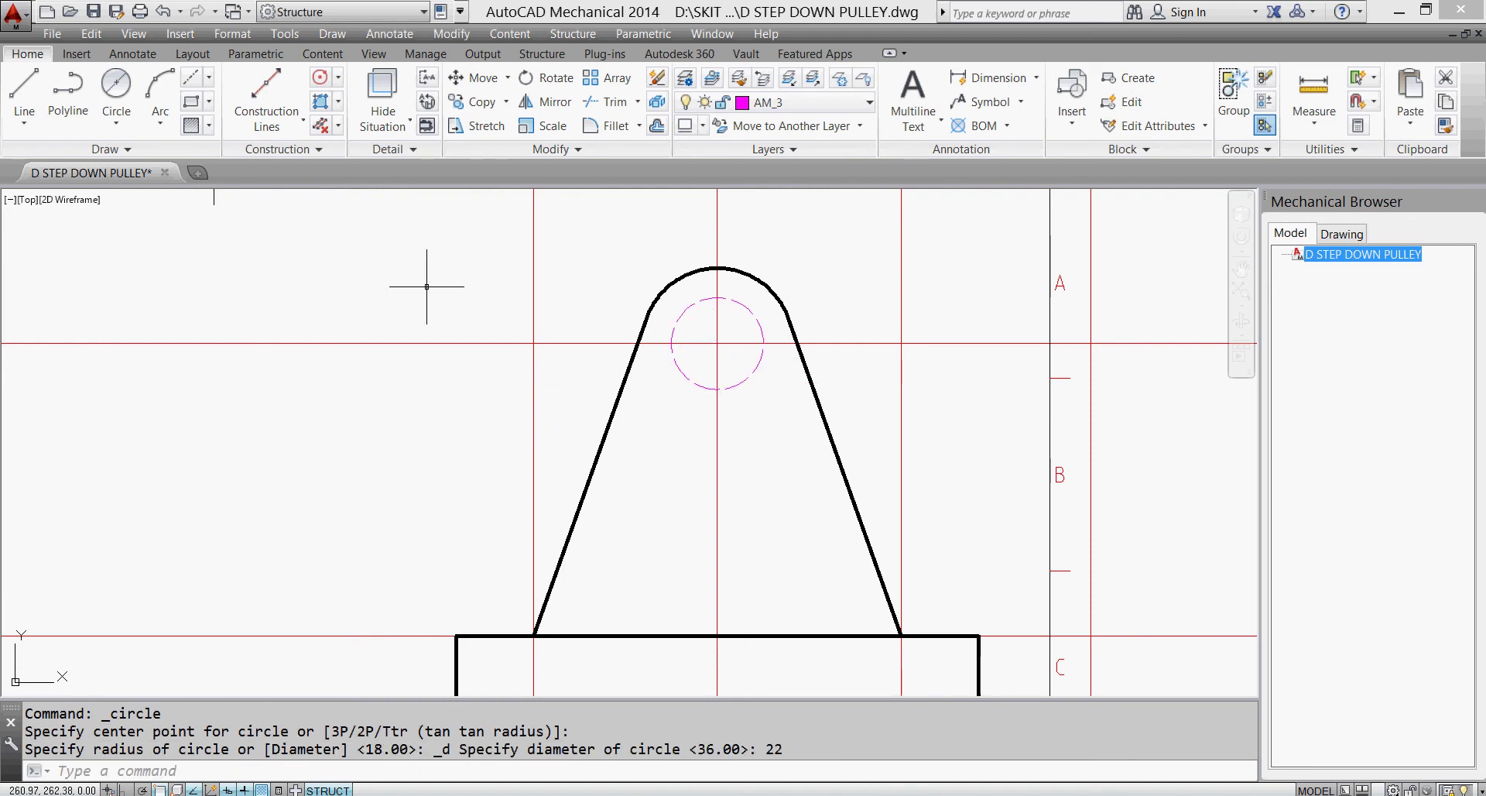
- Insert a top-view User Through Hole of 14 mm diameter on layer AM_0, centred in the dashed circle with zero rotation
left_click(854, 106)
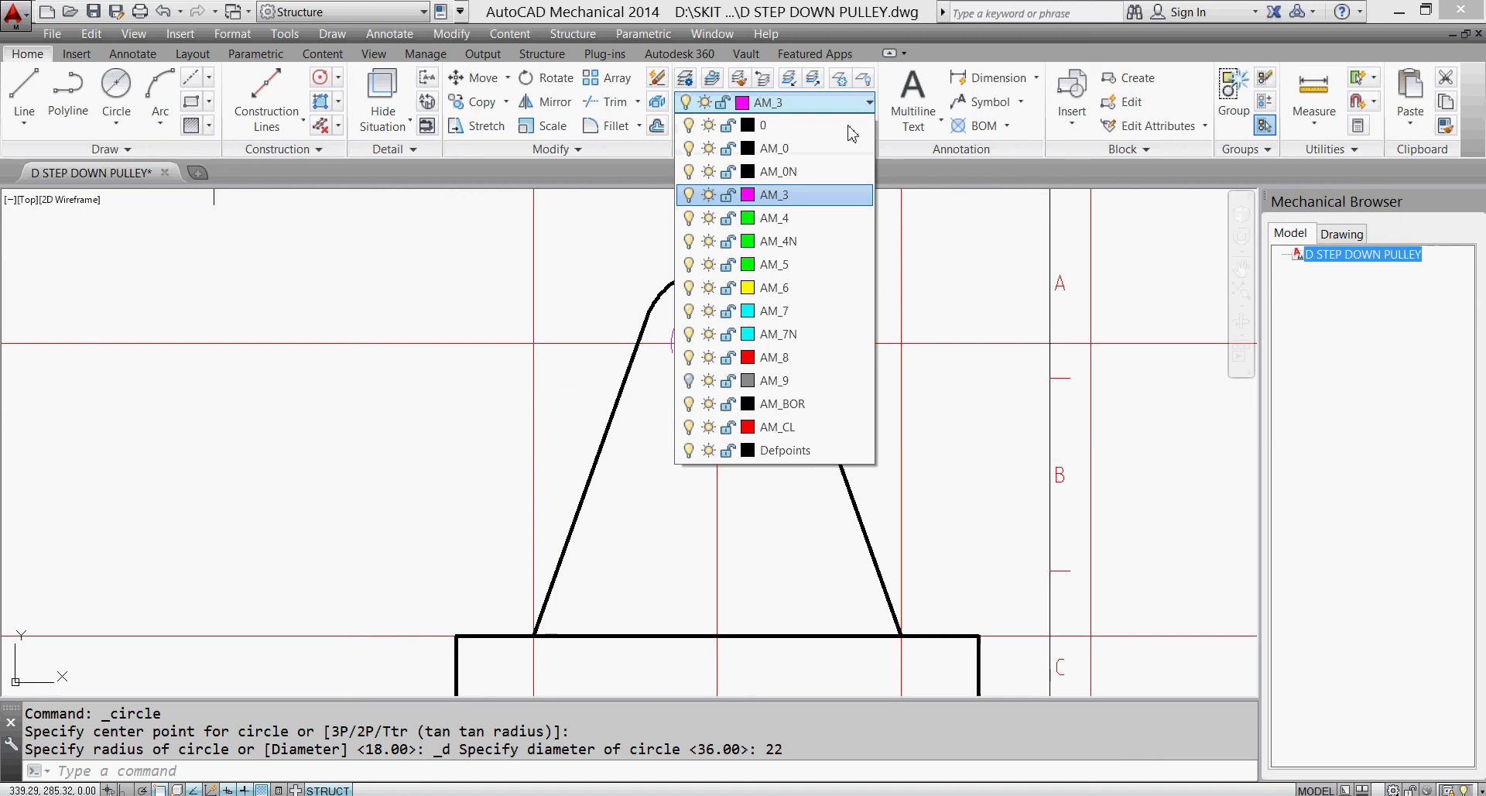
left_click(842, 157)
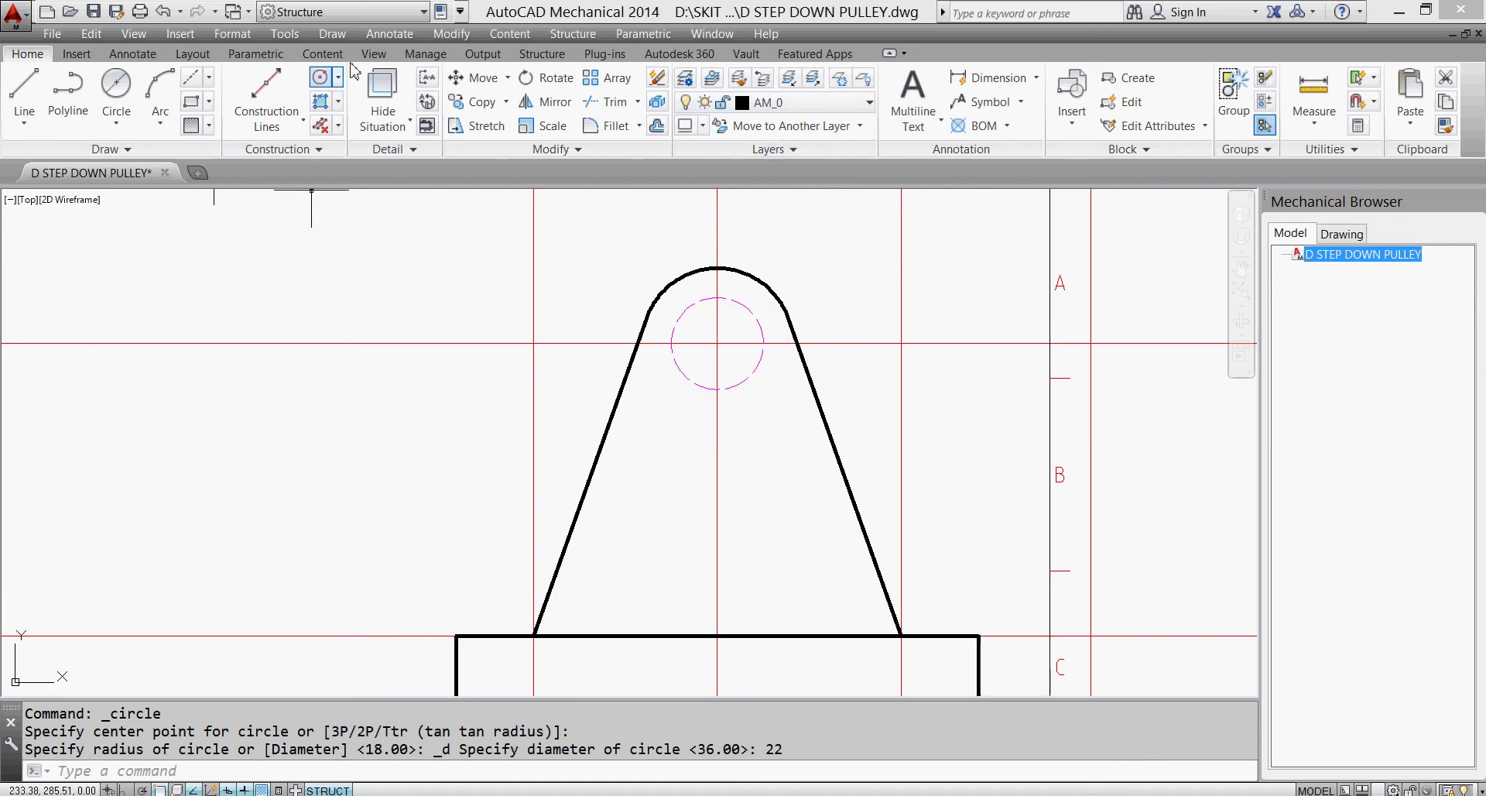
left_click(322, 53)
left_click(364, 99)
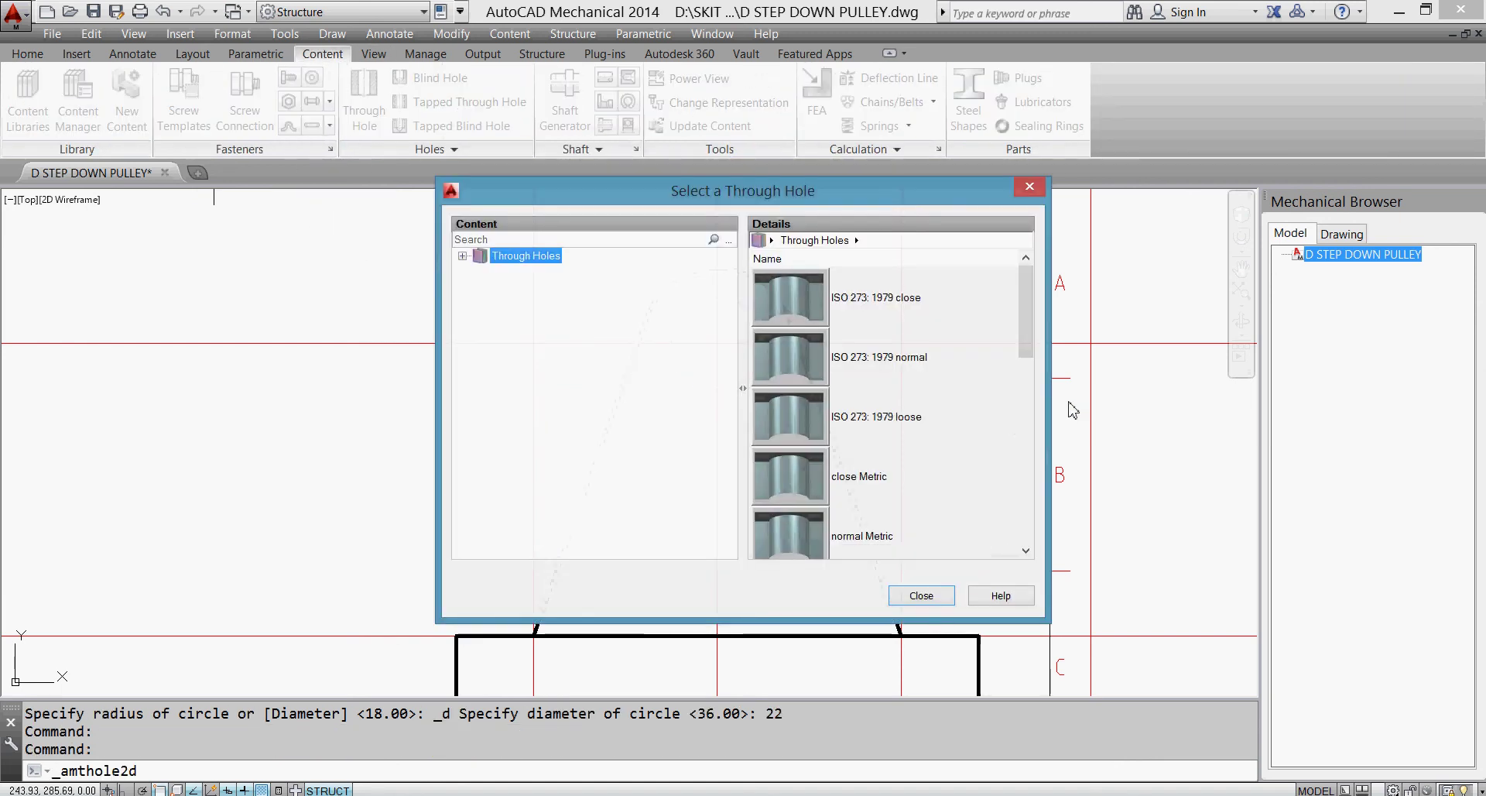
scroll(1036, 320, "down", 5)
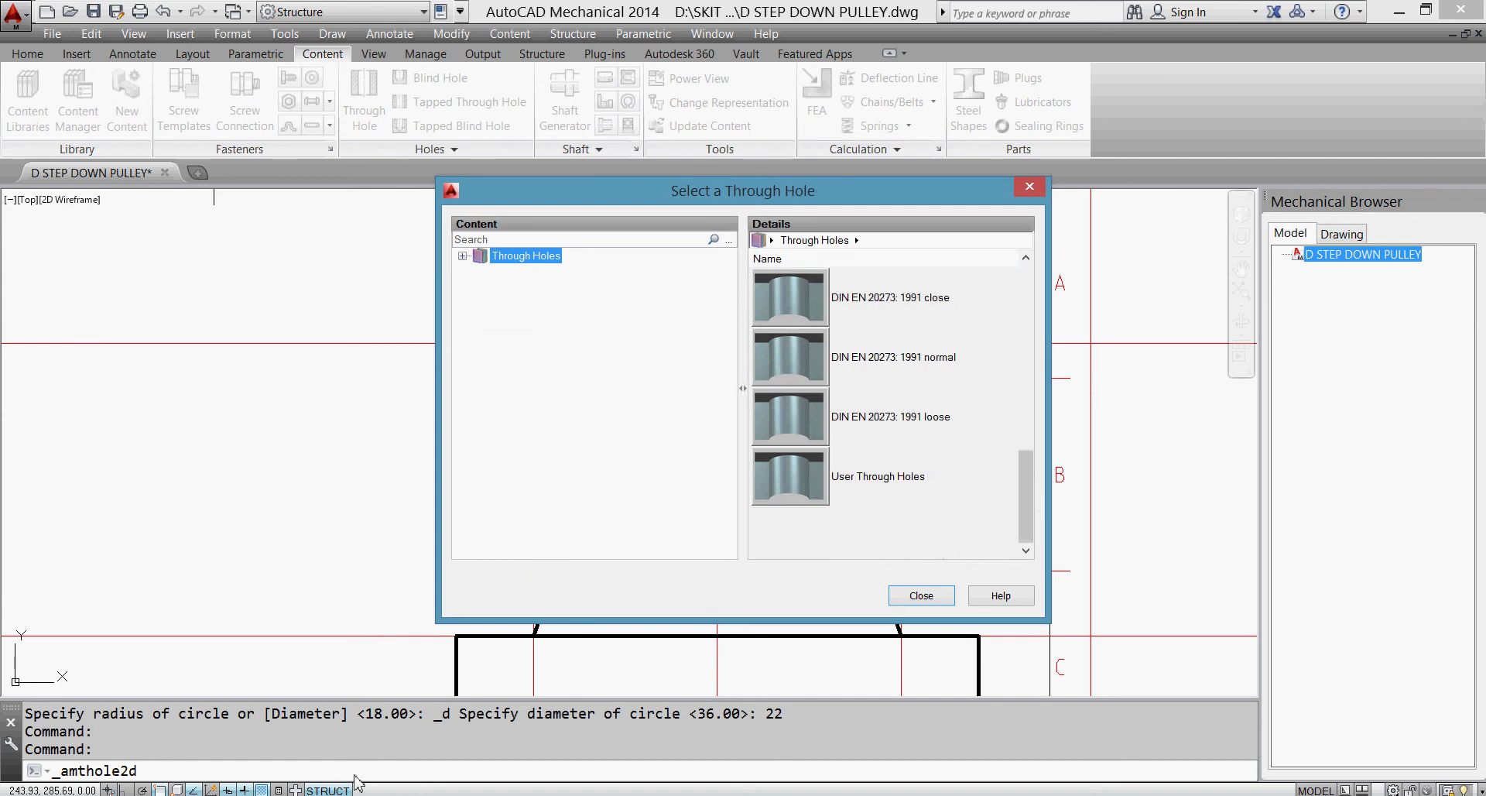
double_click(801, 483)
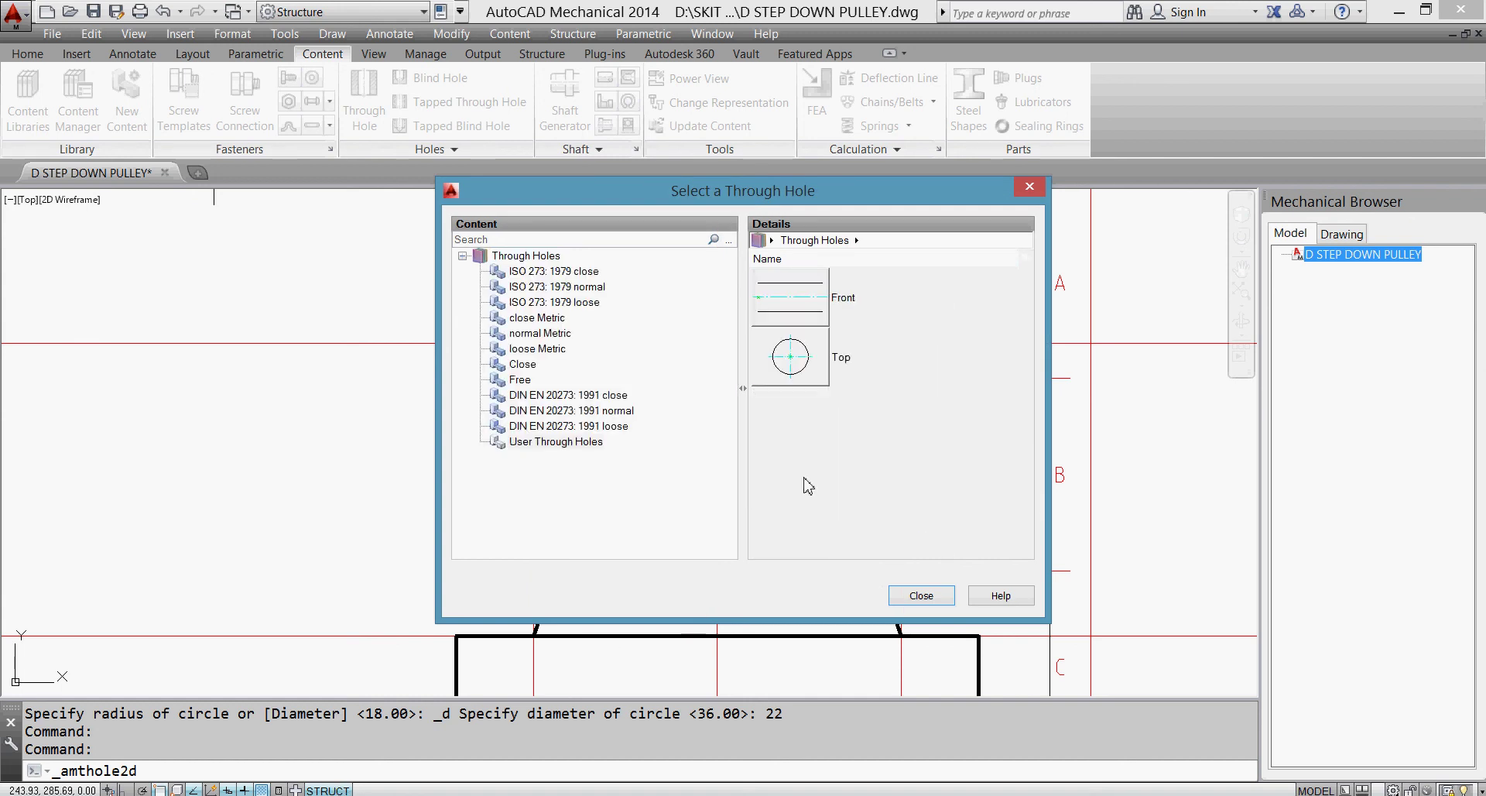
left_click(796, 356)
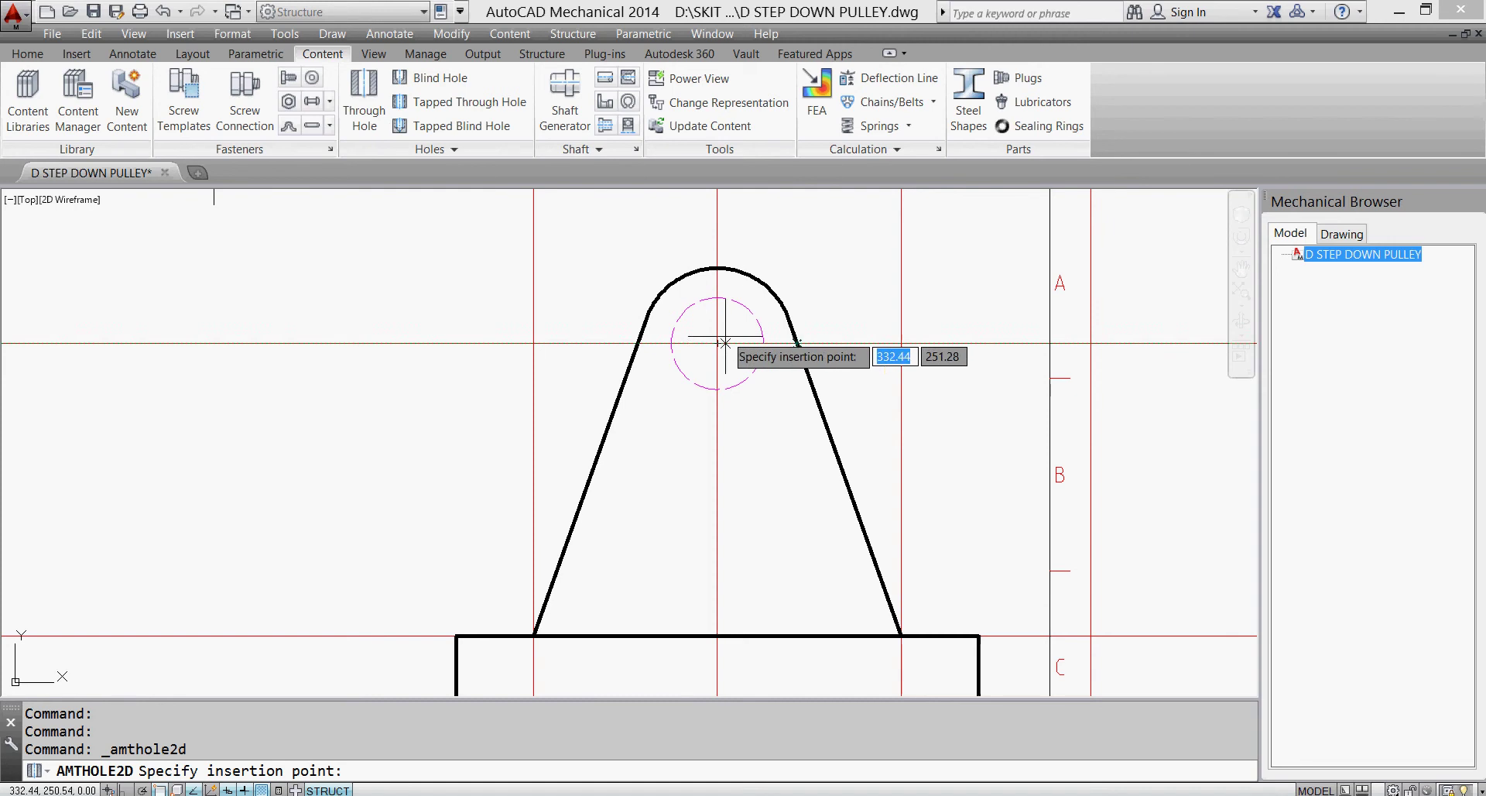
left_click(718, 343)
key("Return")
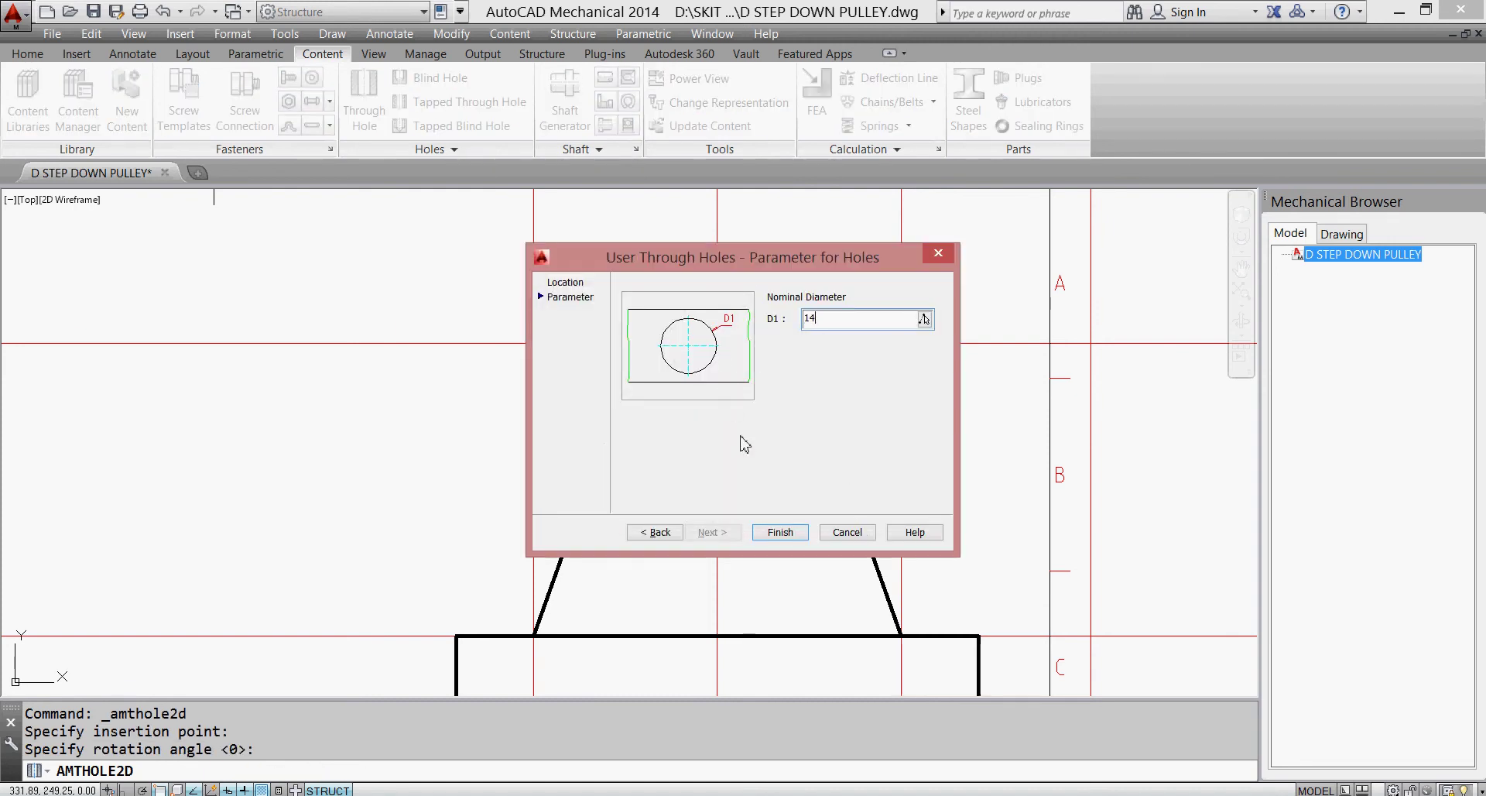
left_click(773, 534)
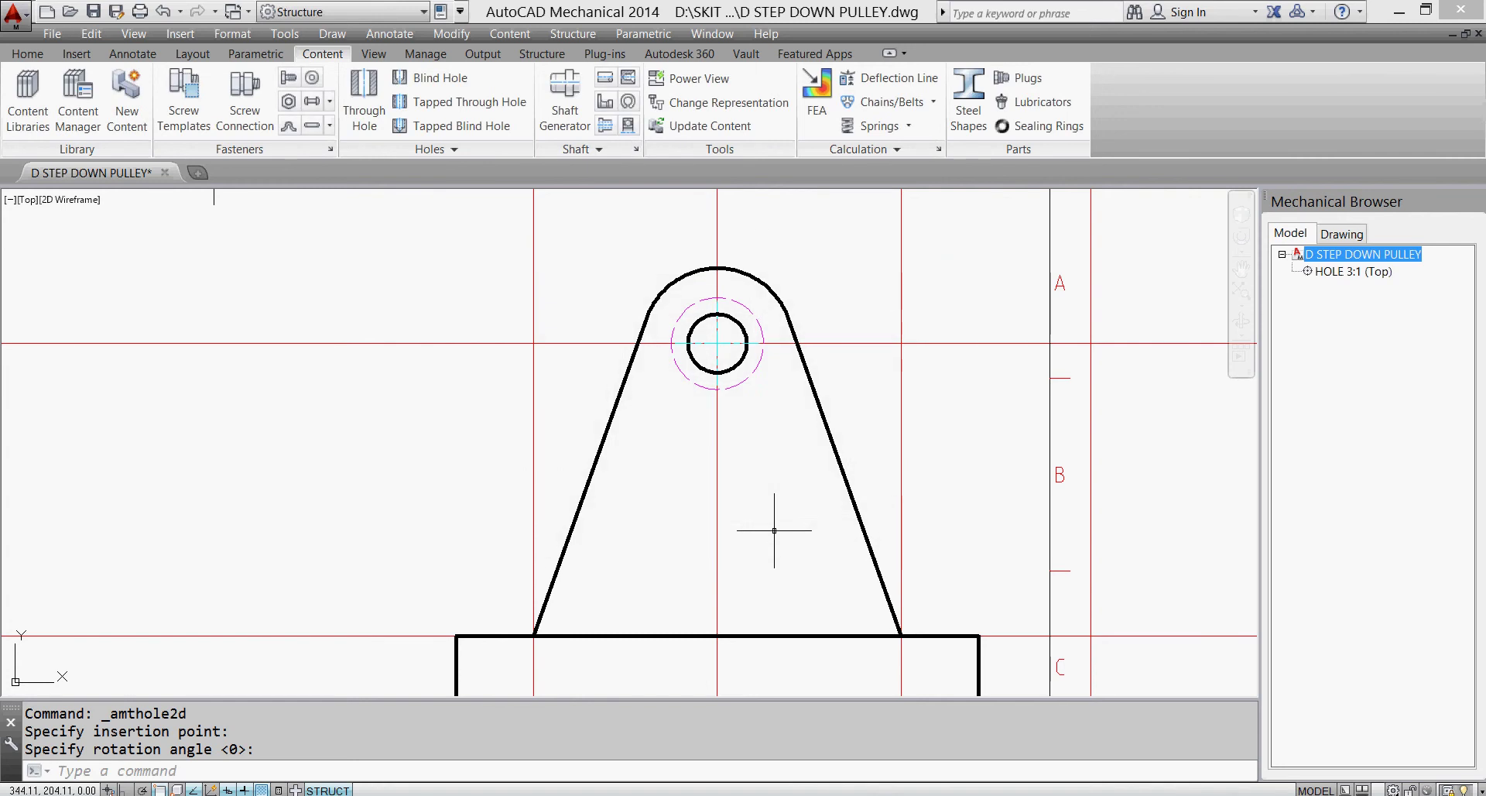
key("Escape")
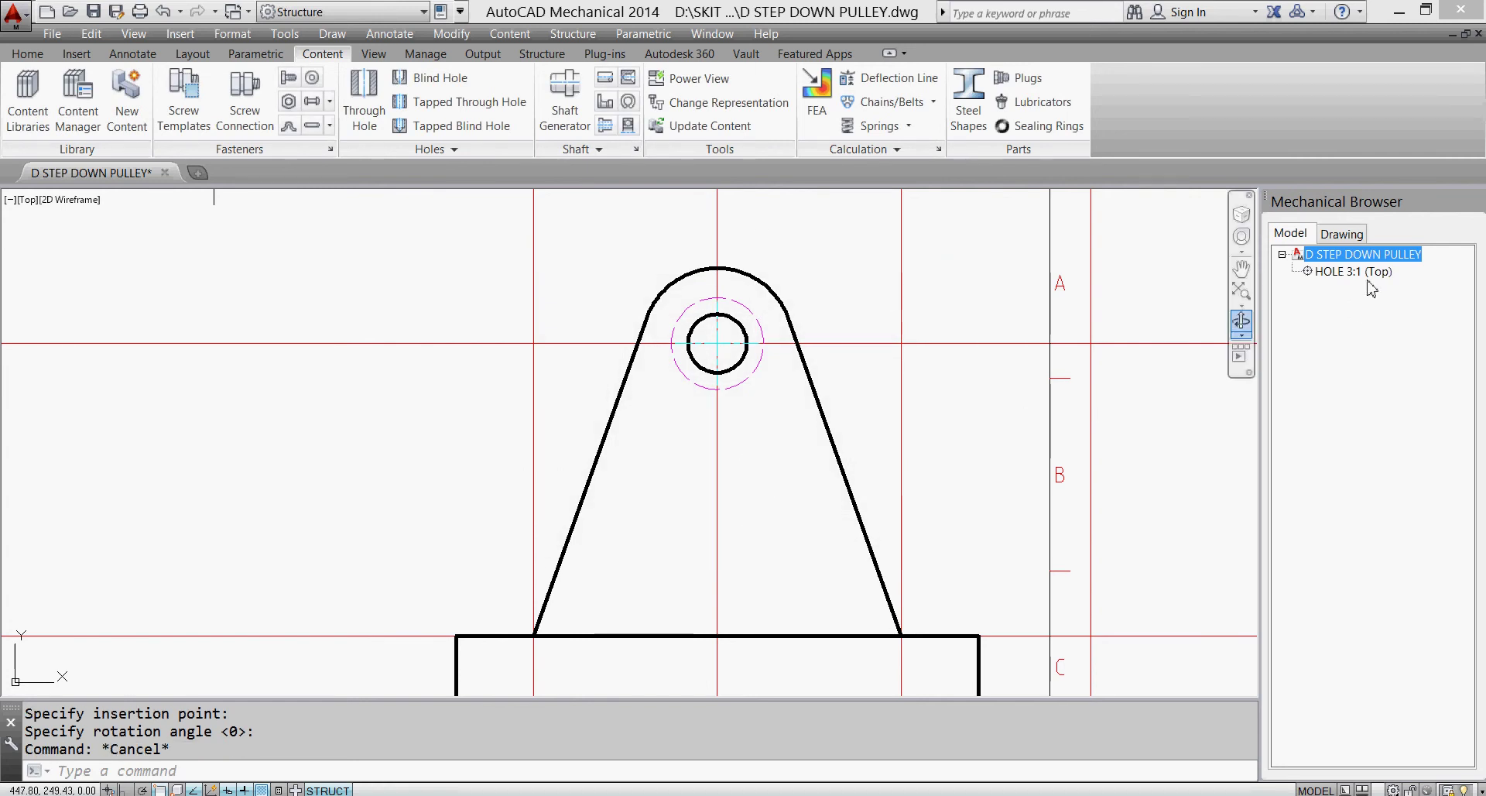
- Switch to the assembly PDF and examine the side view's rib, base hole and recess dimensions
middle_click_drag(769, 445, 775, 357)
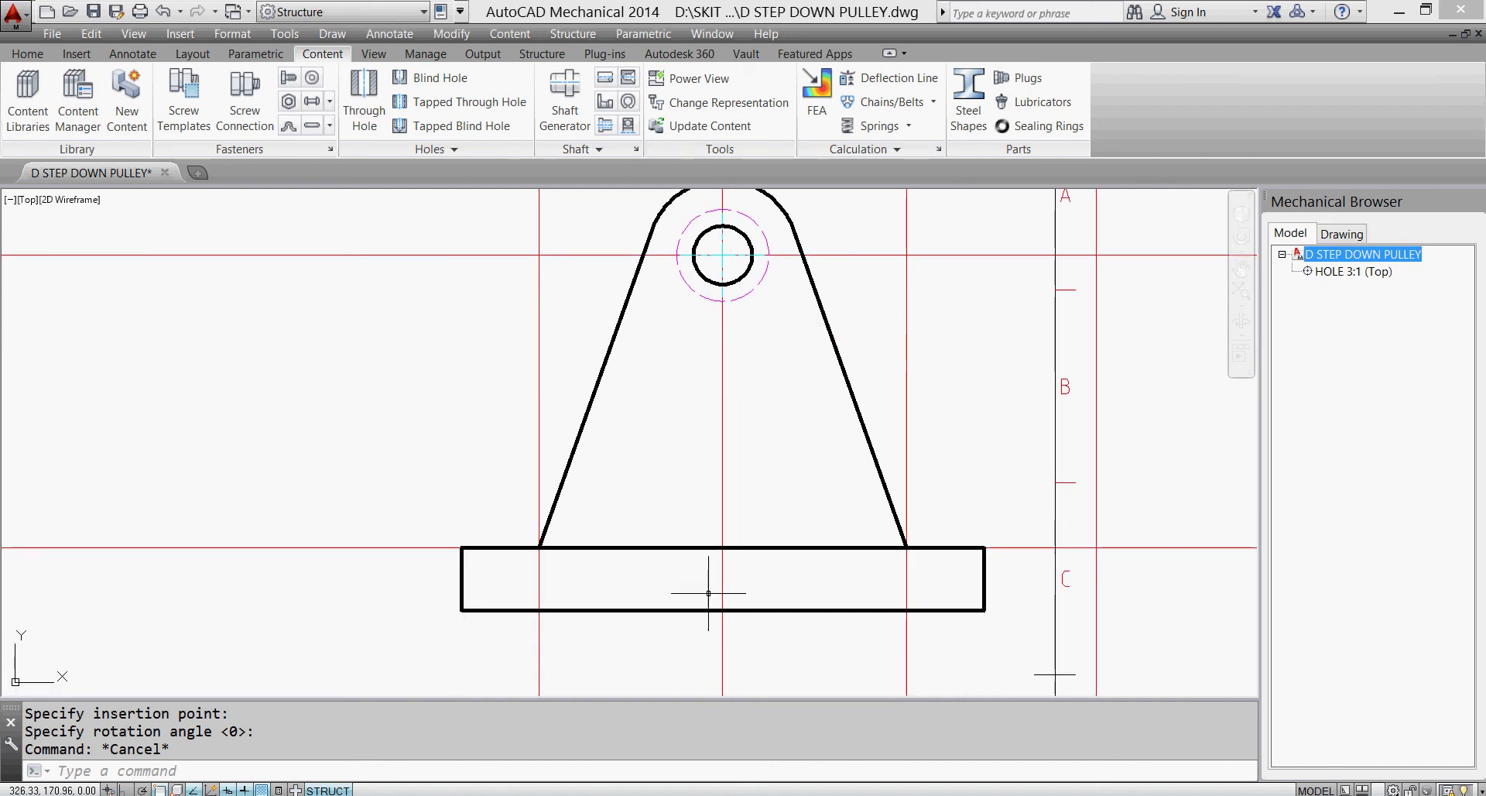
key("alt+Tab")
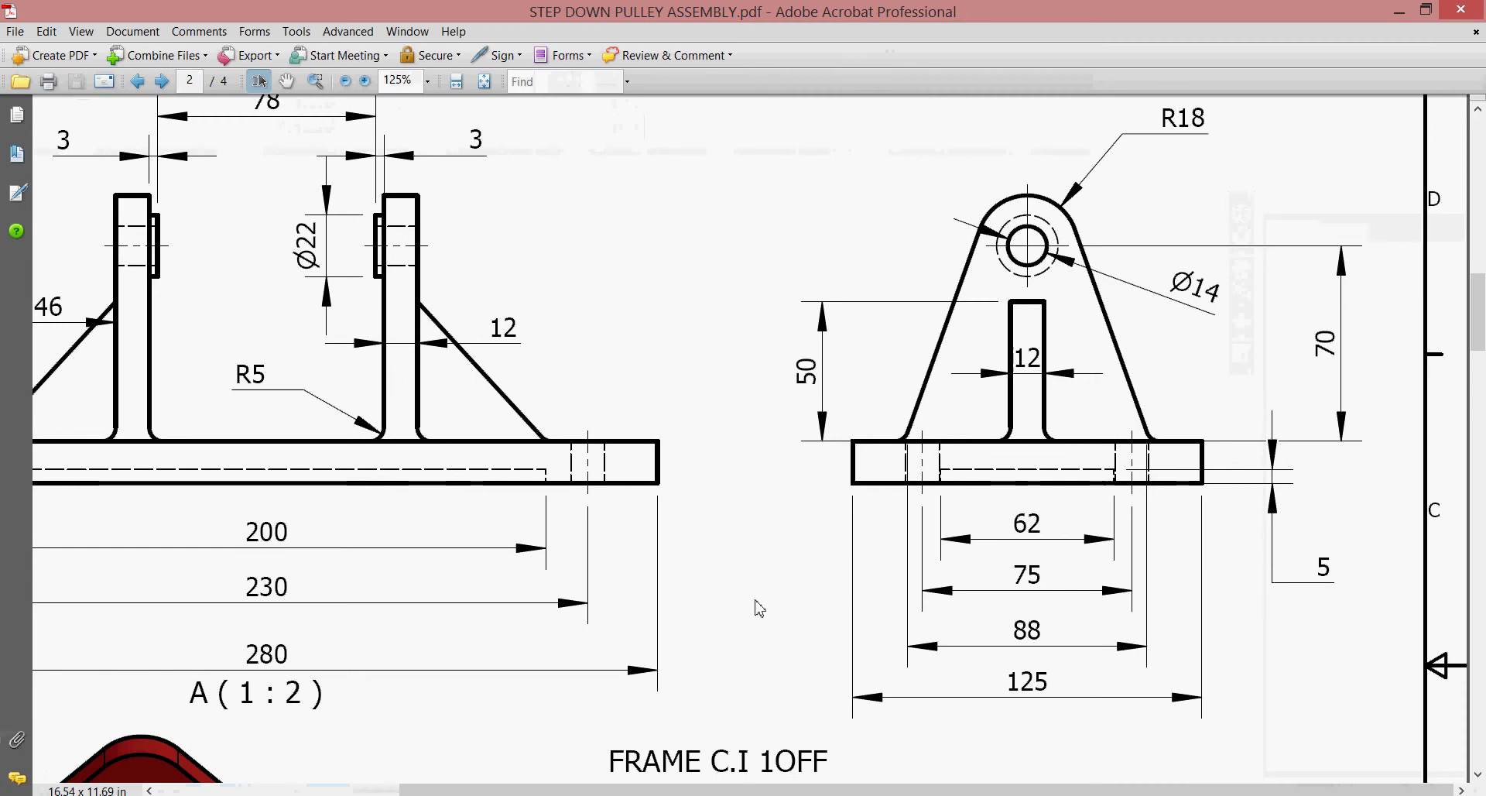
scroll(774, 641, "down", 5)
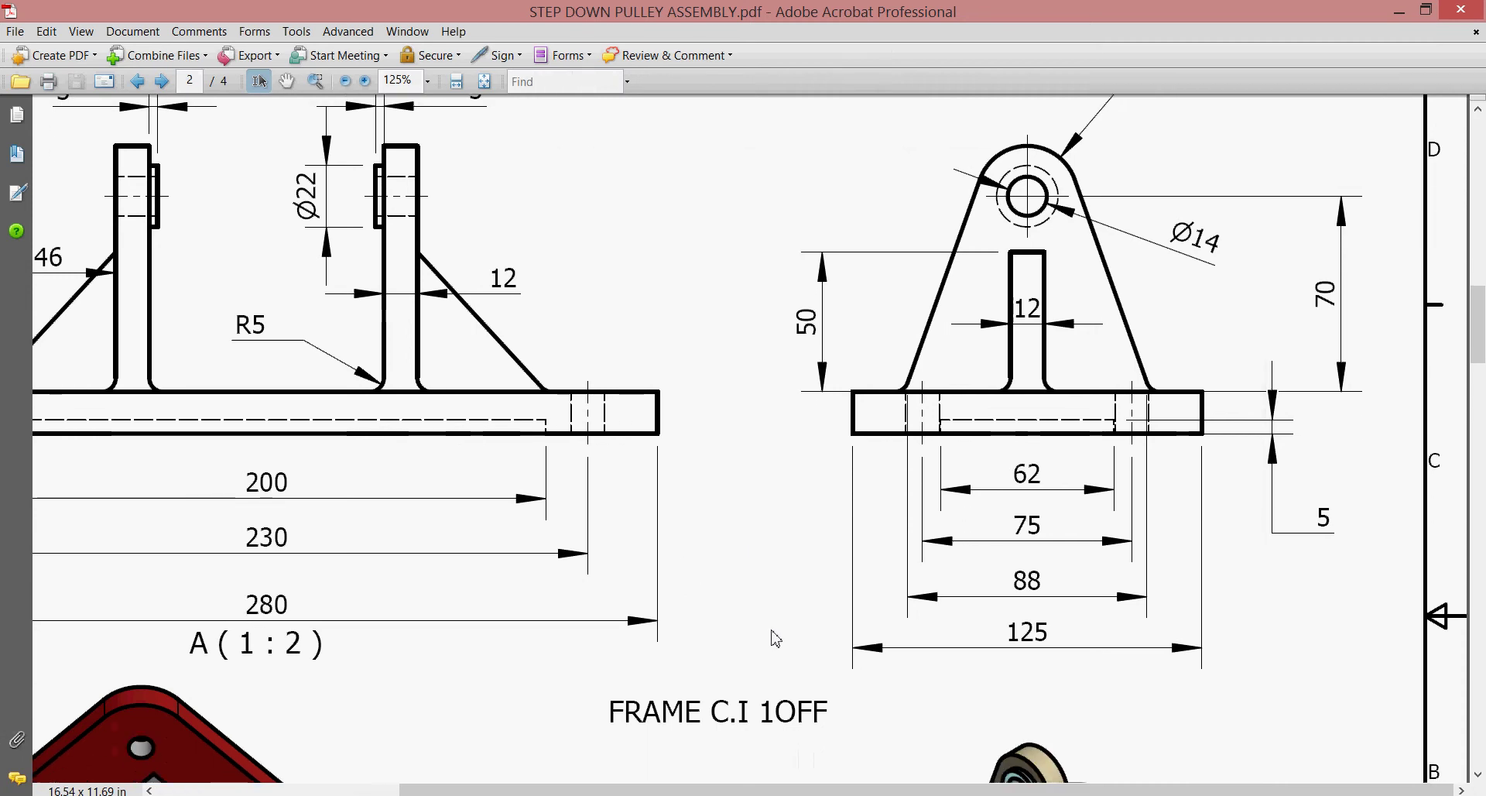
scroll(852, 635, "down", 2)
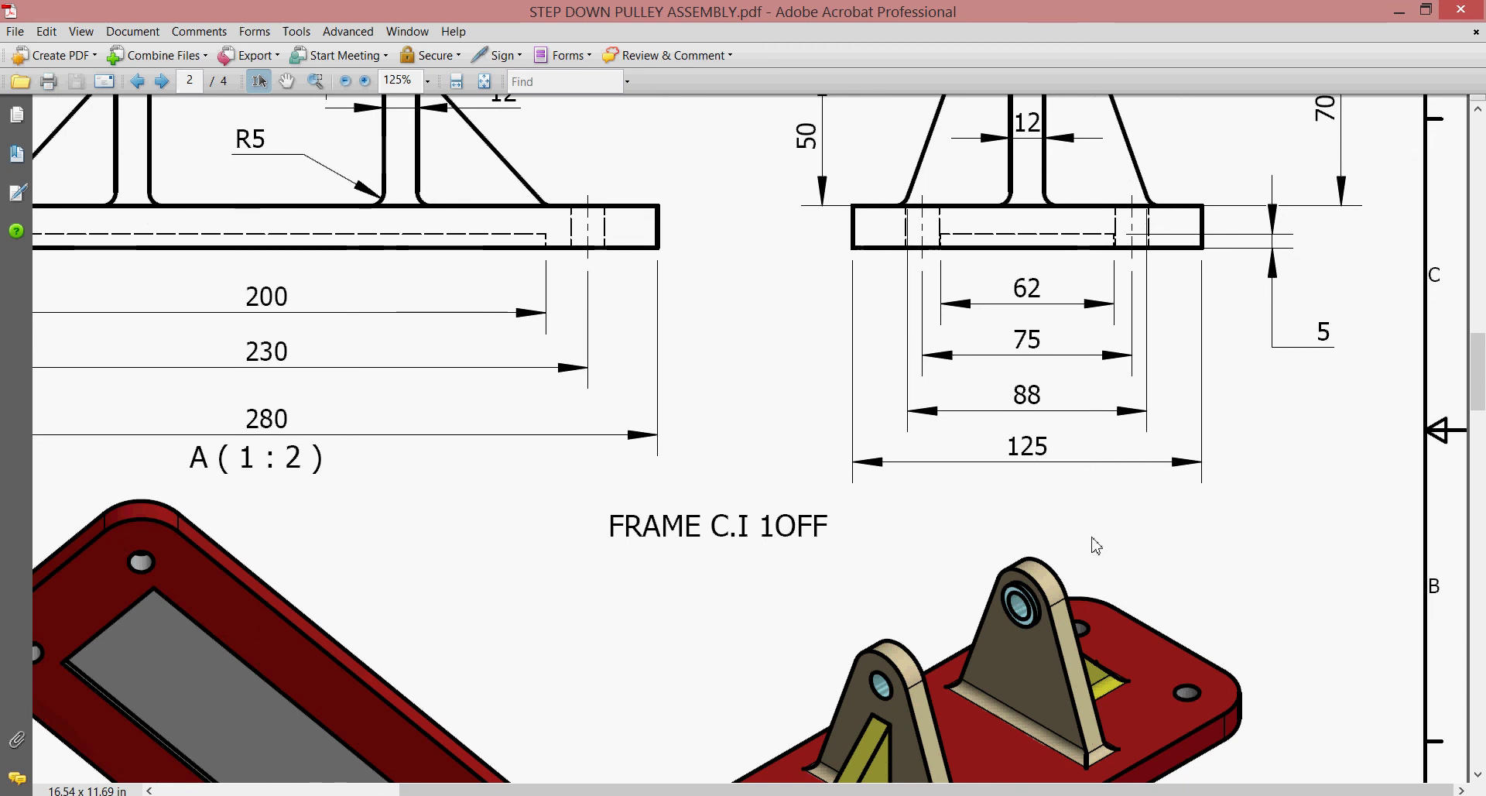
scroll(1026, 654, "down", 2)
scroll(1045, 352, "up", 4)
scroll(1048, 352, "up", 1)
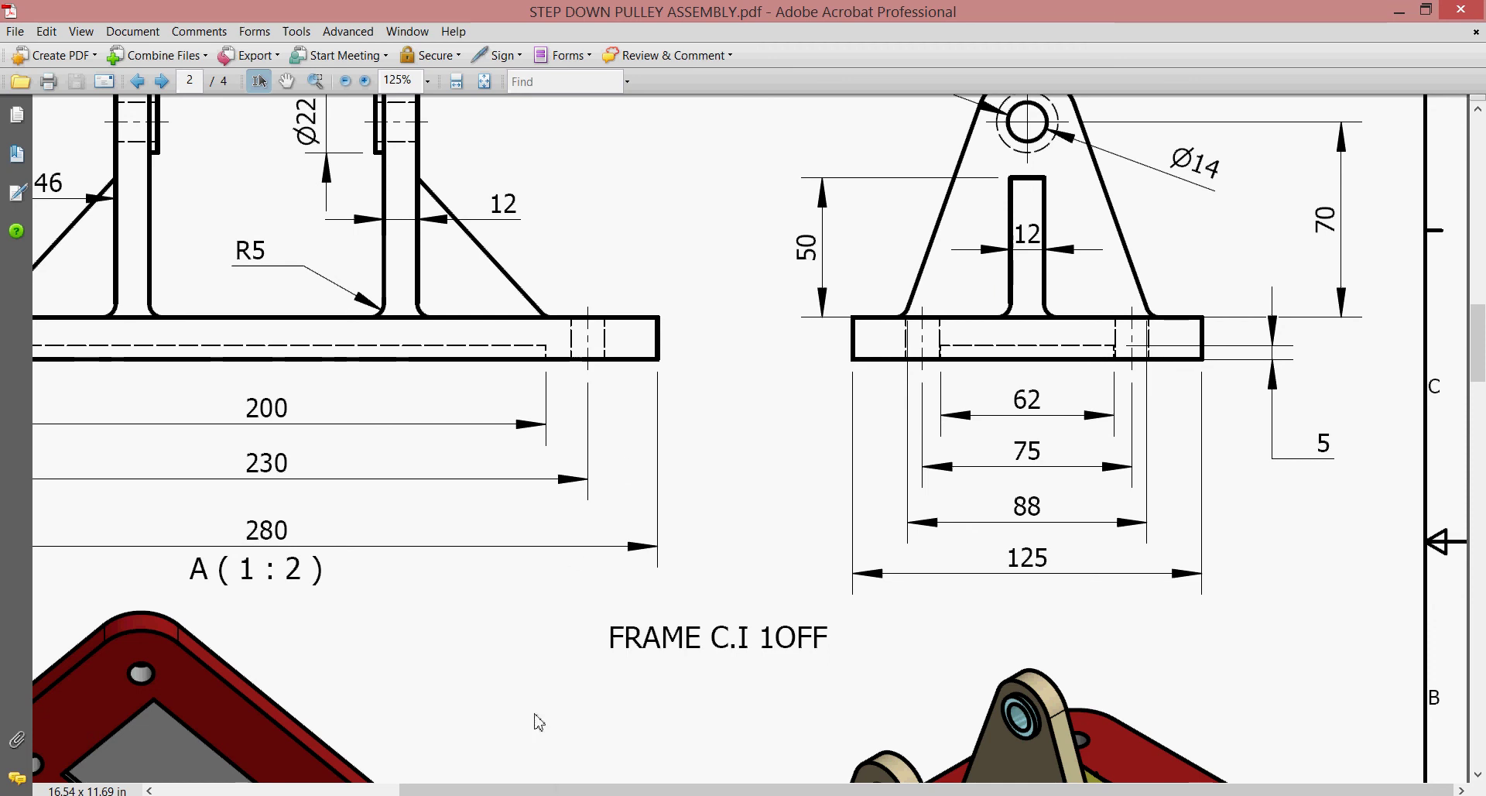
key("alt+Tab")
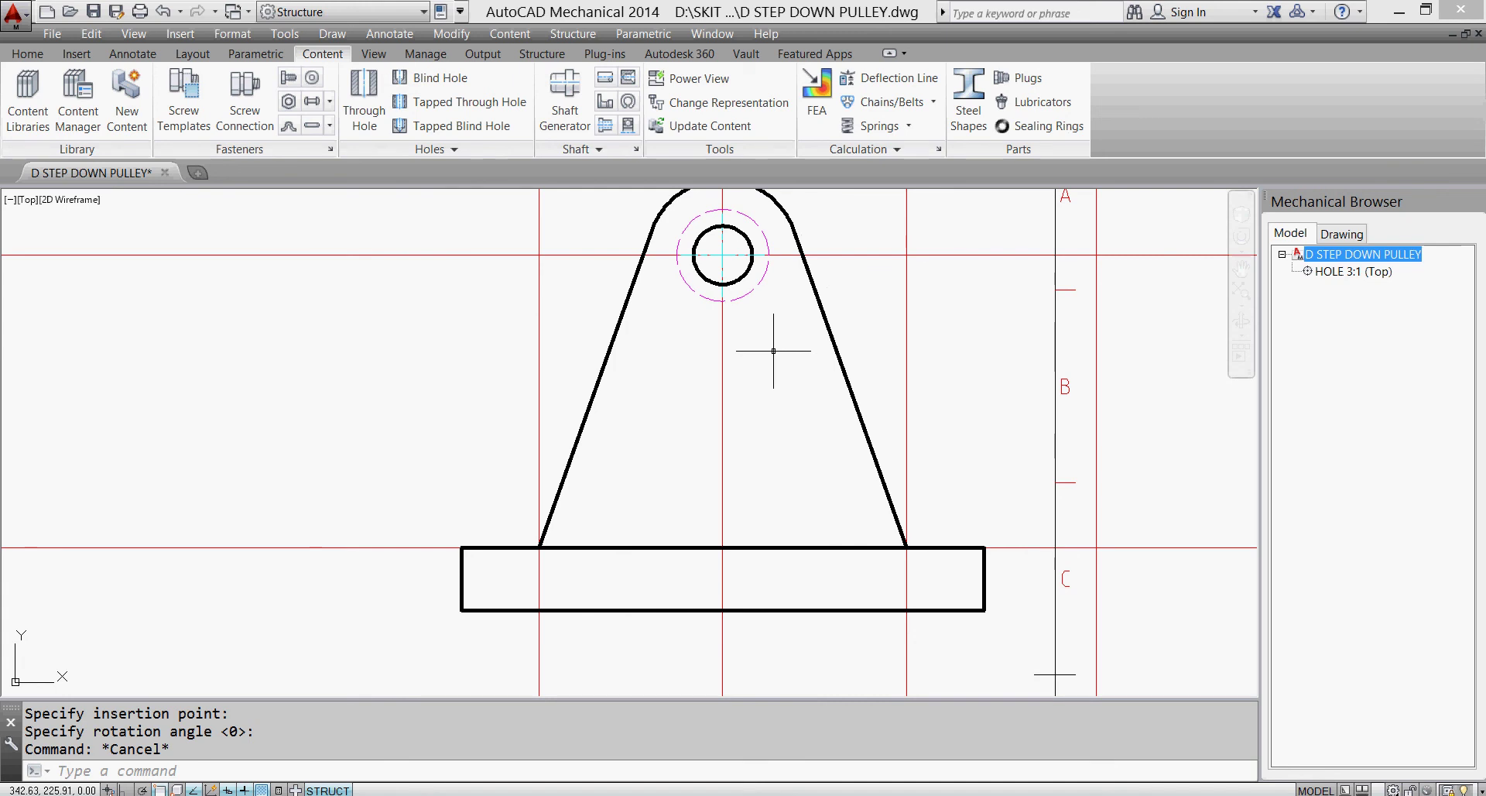
- Erase all construction lines and place a new vertical one through the midpoint of the base plate's top edge
left_click(27, 53)
left_click(320, 124)
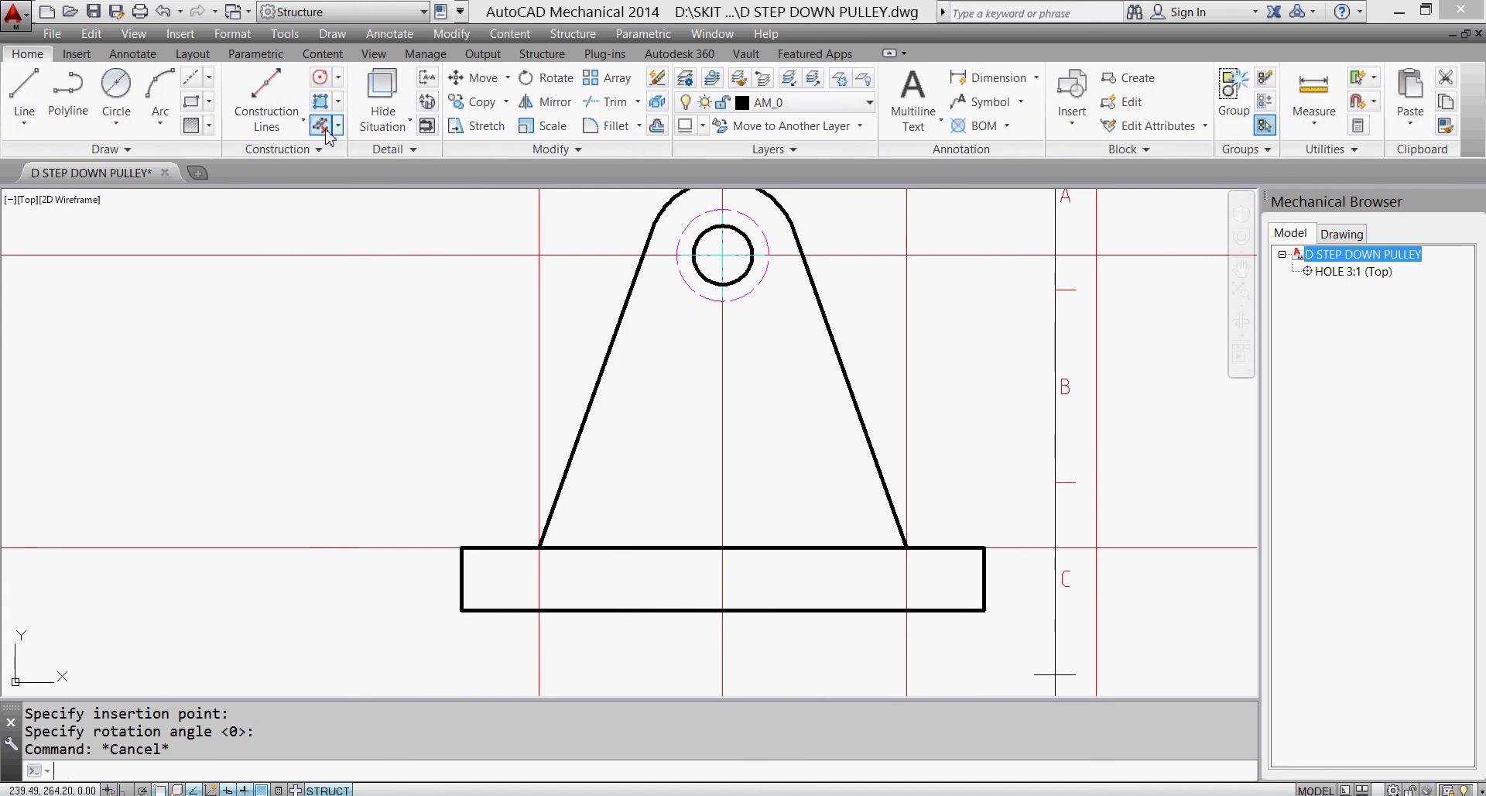
left_click(266, 128)
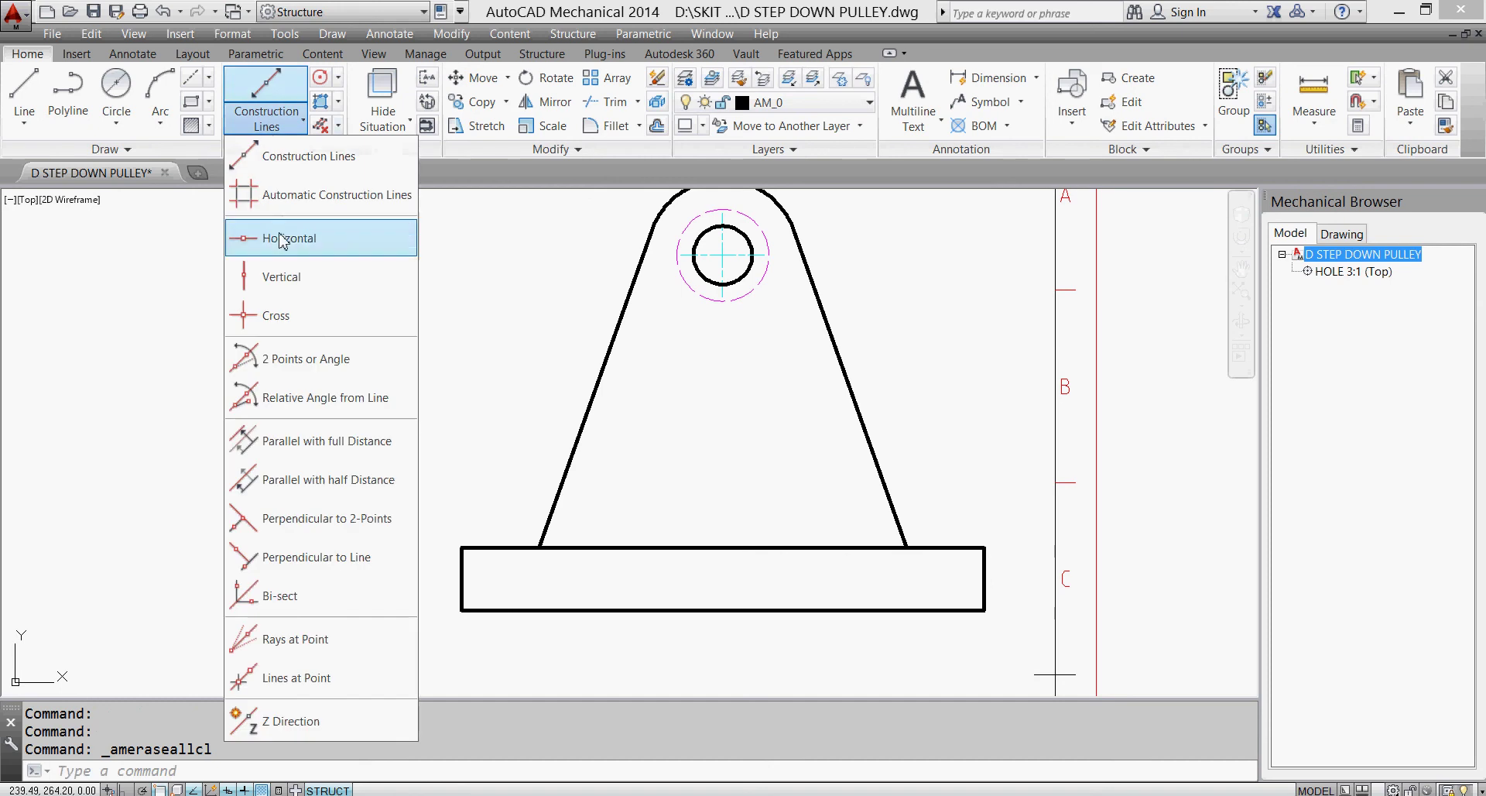
left_click(289, 281)
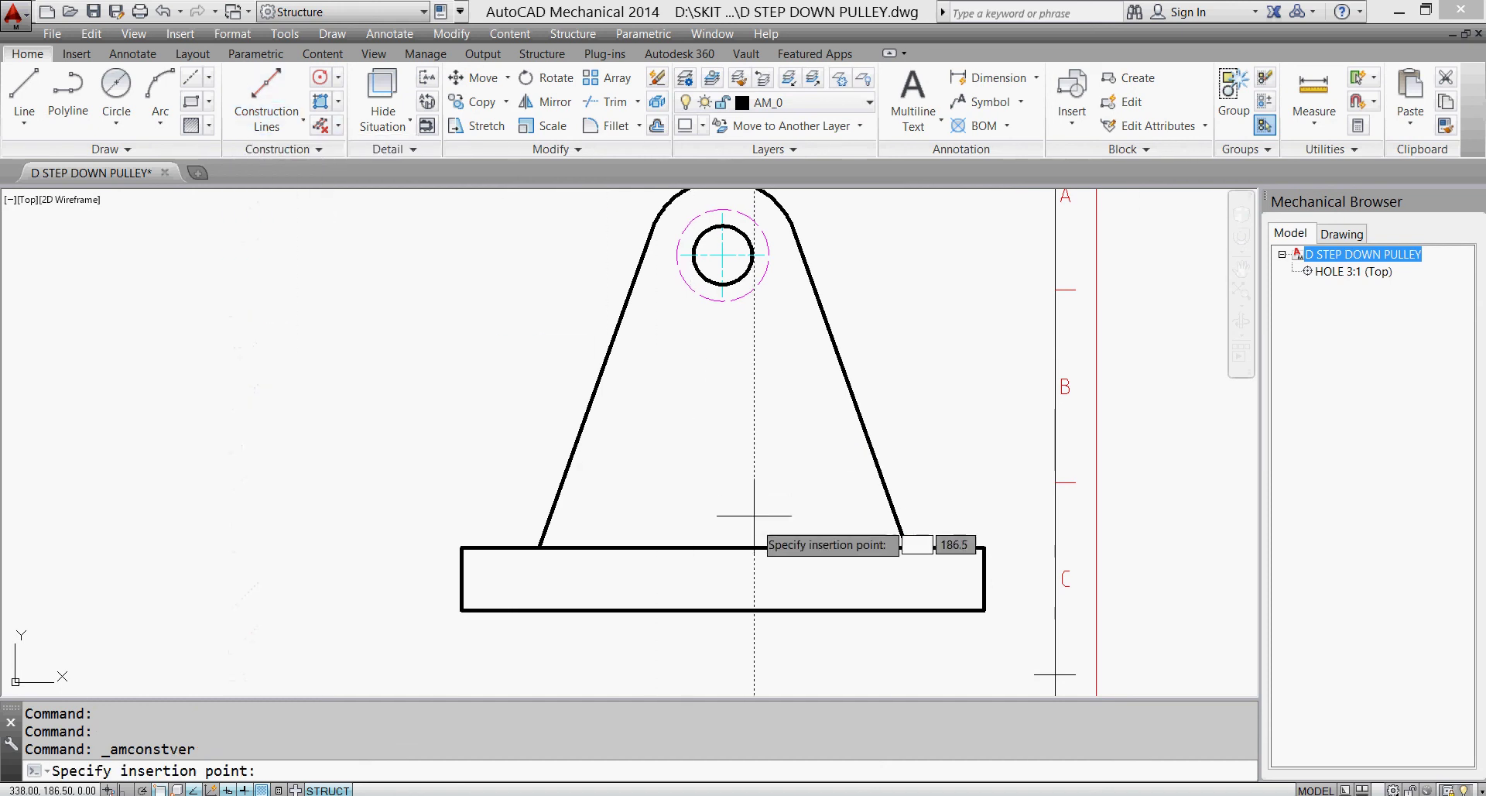
left_click(723, 544)
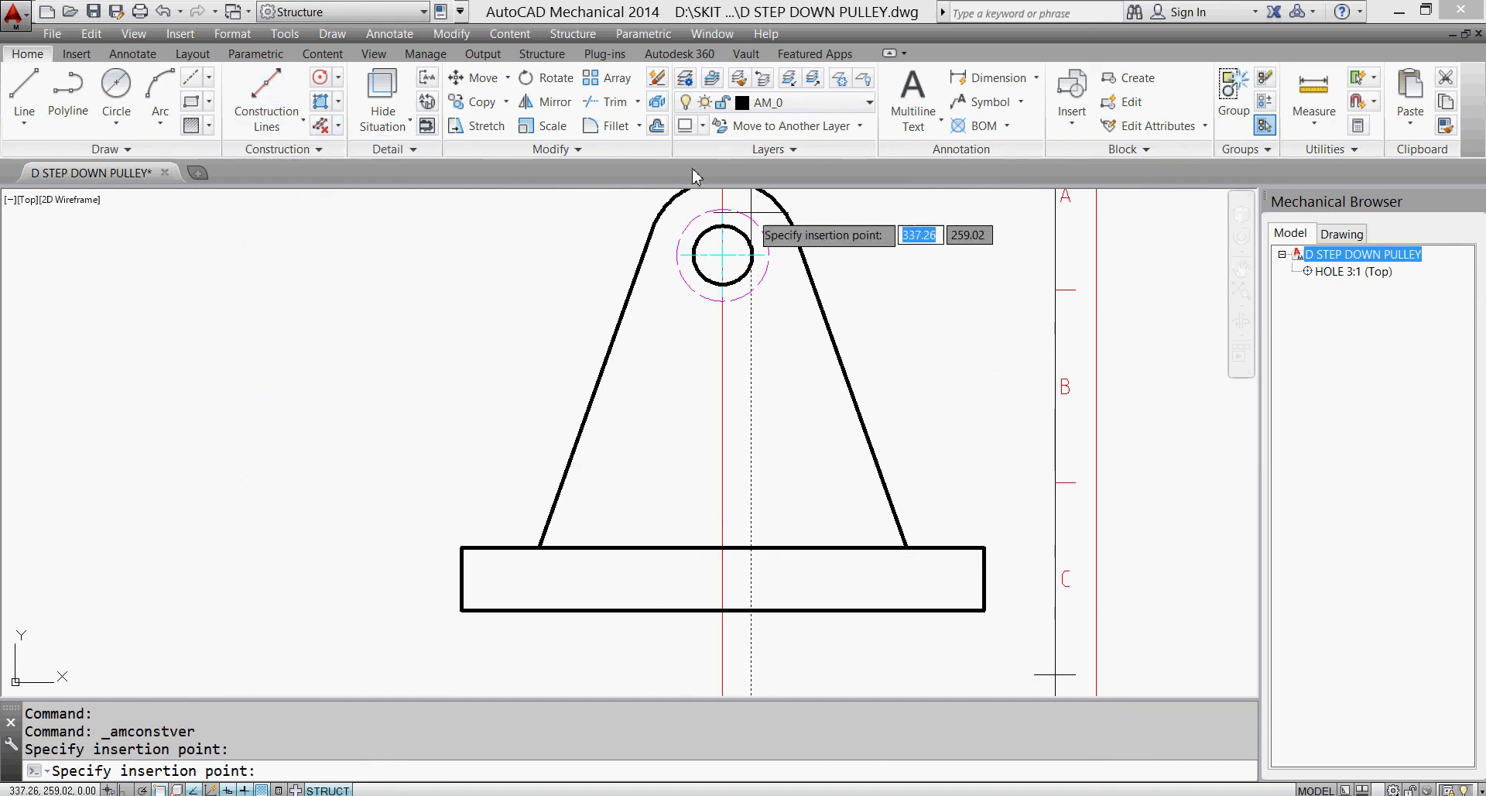
- Offset the central vertical construction line by 6 mm to both sides
left_click(658, 126)
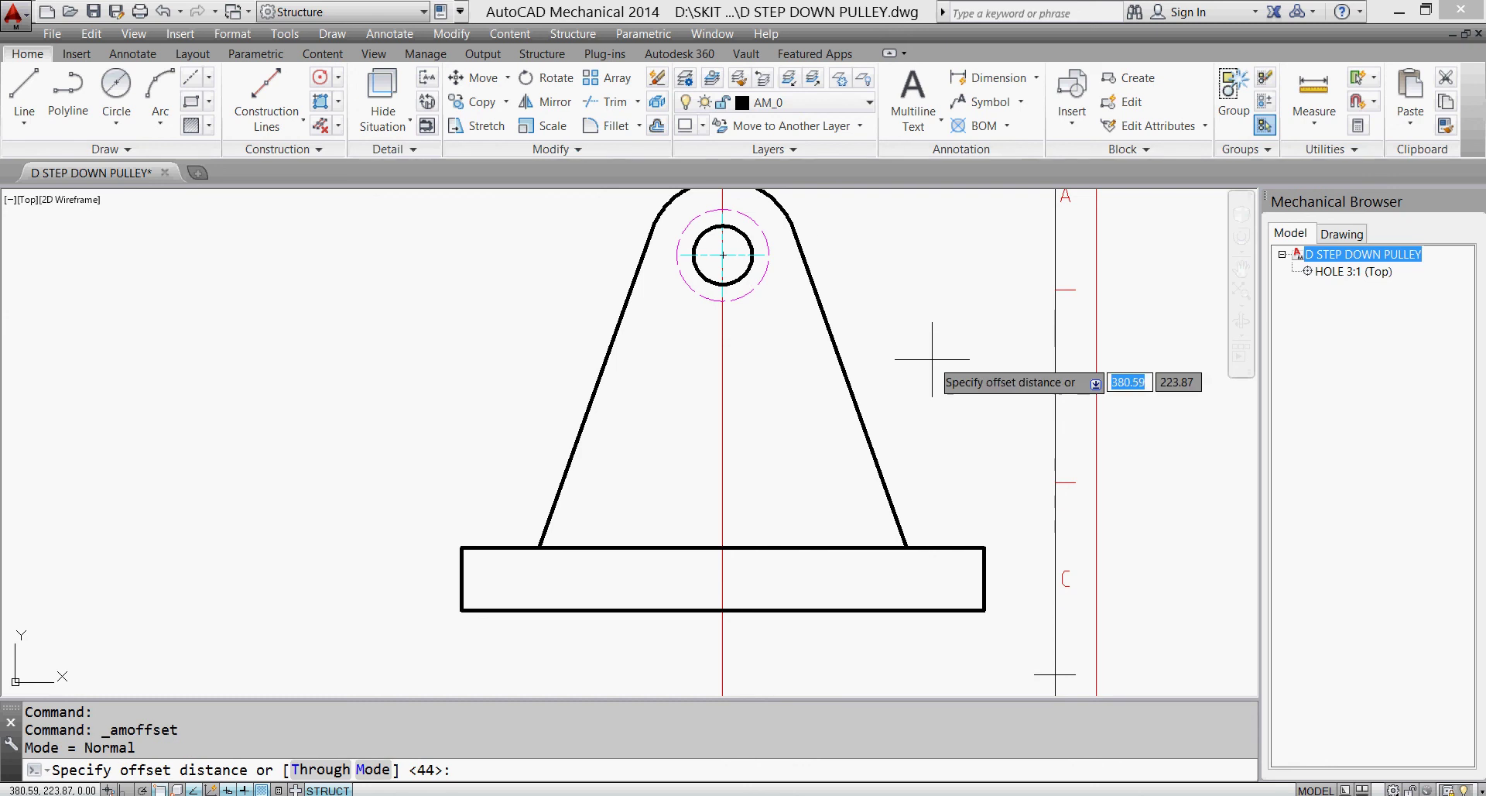
type("6")
key("Return")
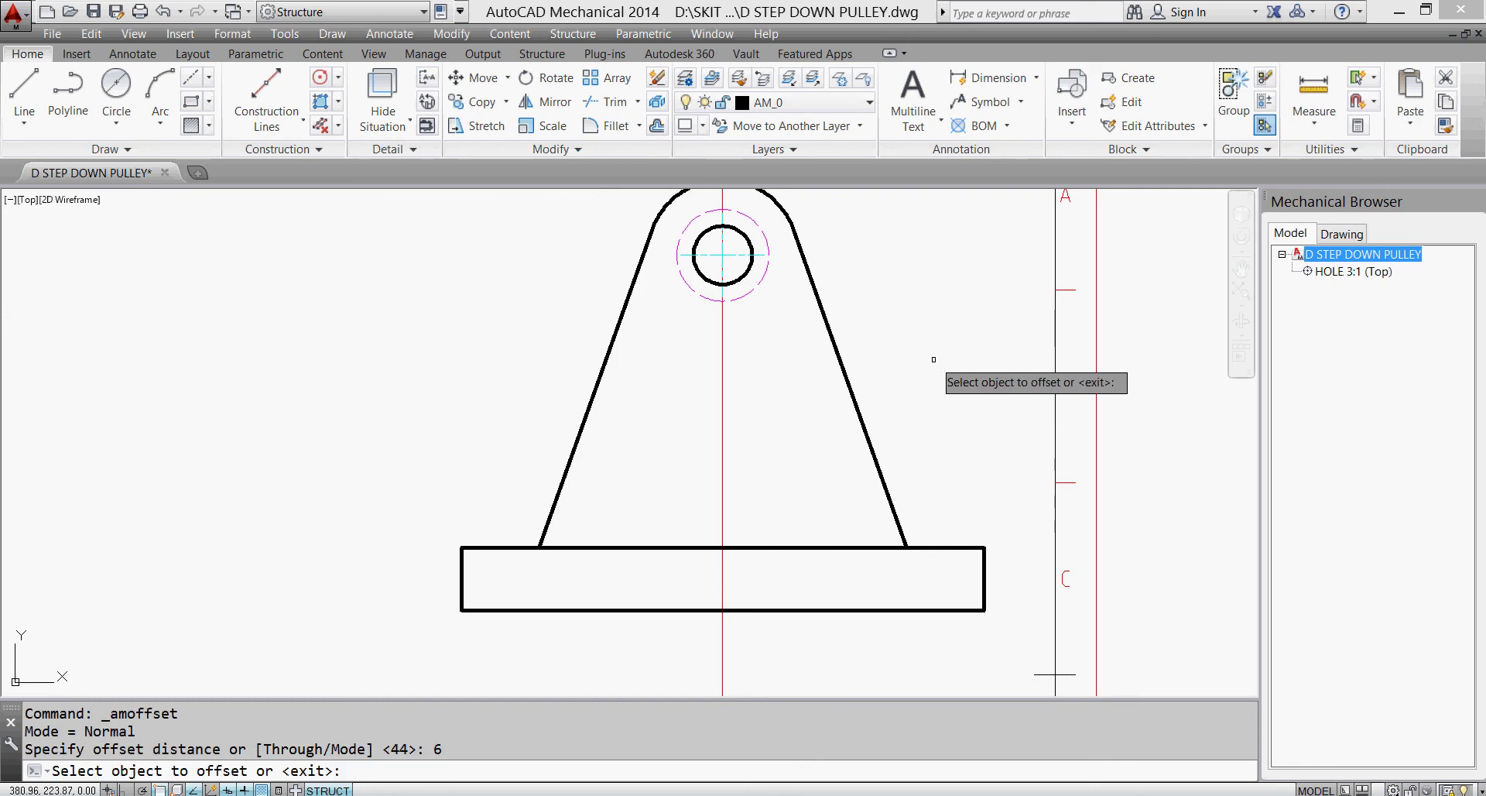
left_click(721, 499)
left_click(757, 501)
left_click(723, 503)
left_click(680, 498)
key("Escape")
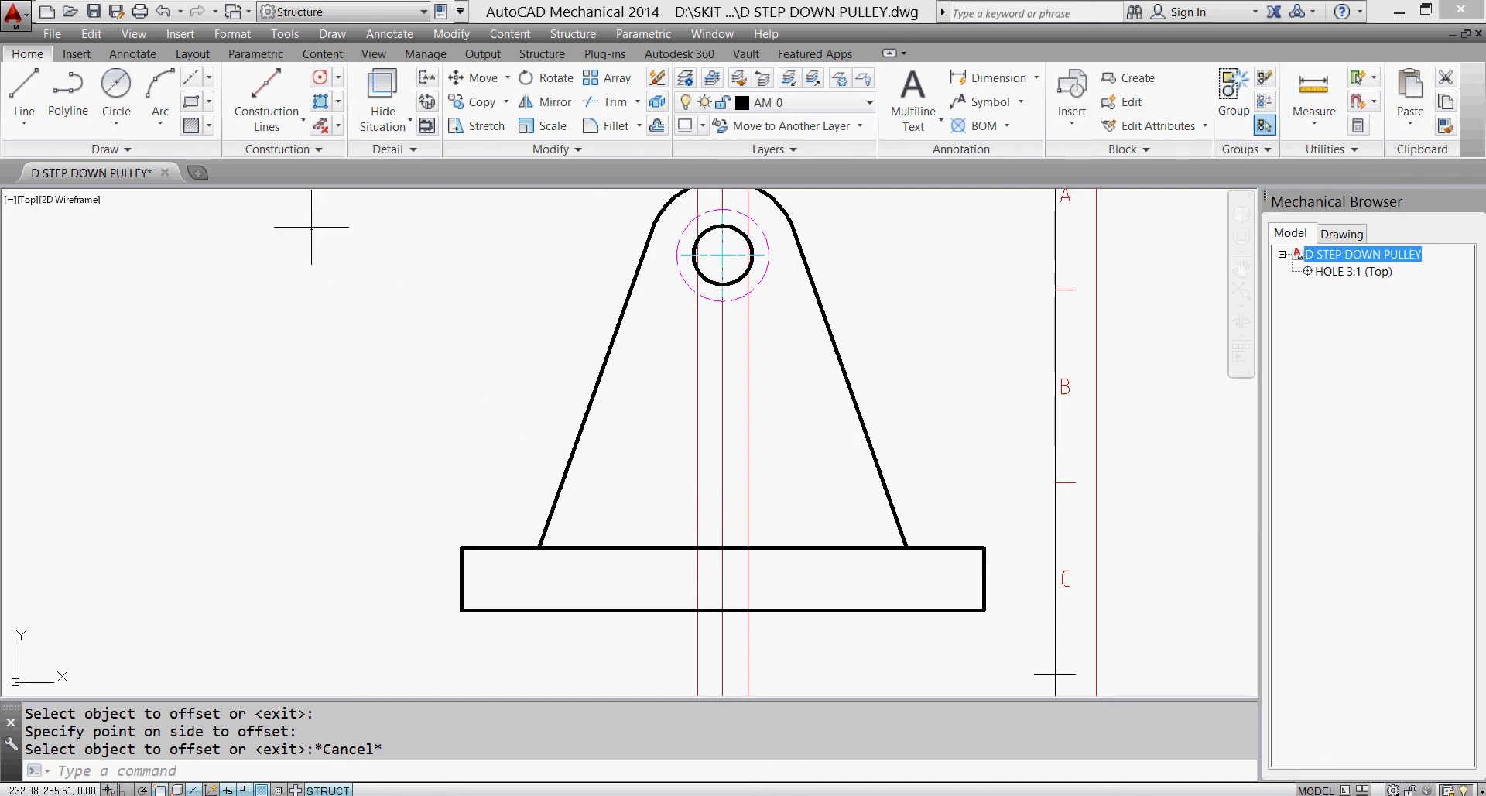
- Place a horizontal construction line along the base plate's top edge and offset it 50 mm upwards
left_click(283, 126)
left_click(306, 246)
key("Escape")
left_click(658, 126)
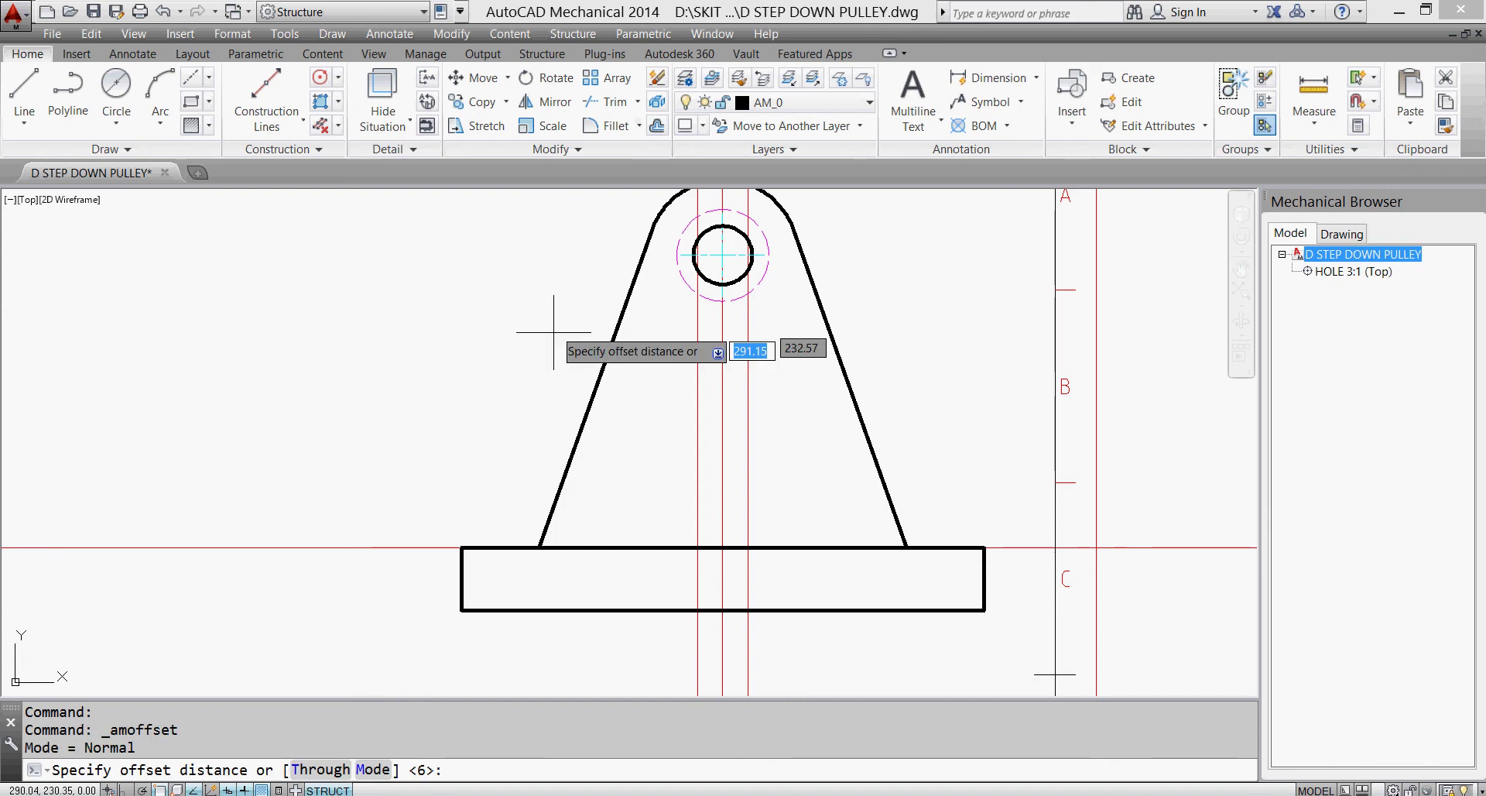
type("50")
key("Return")
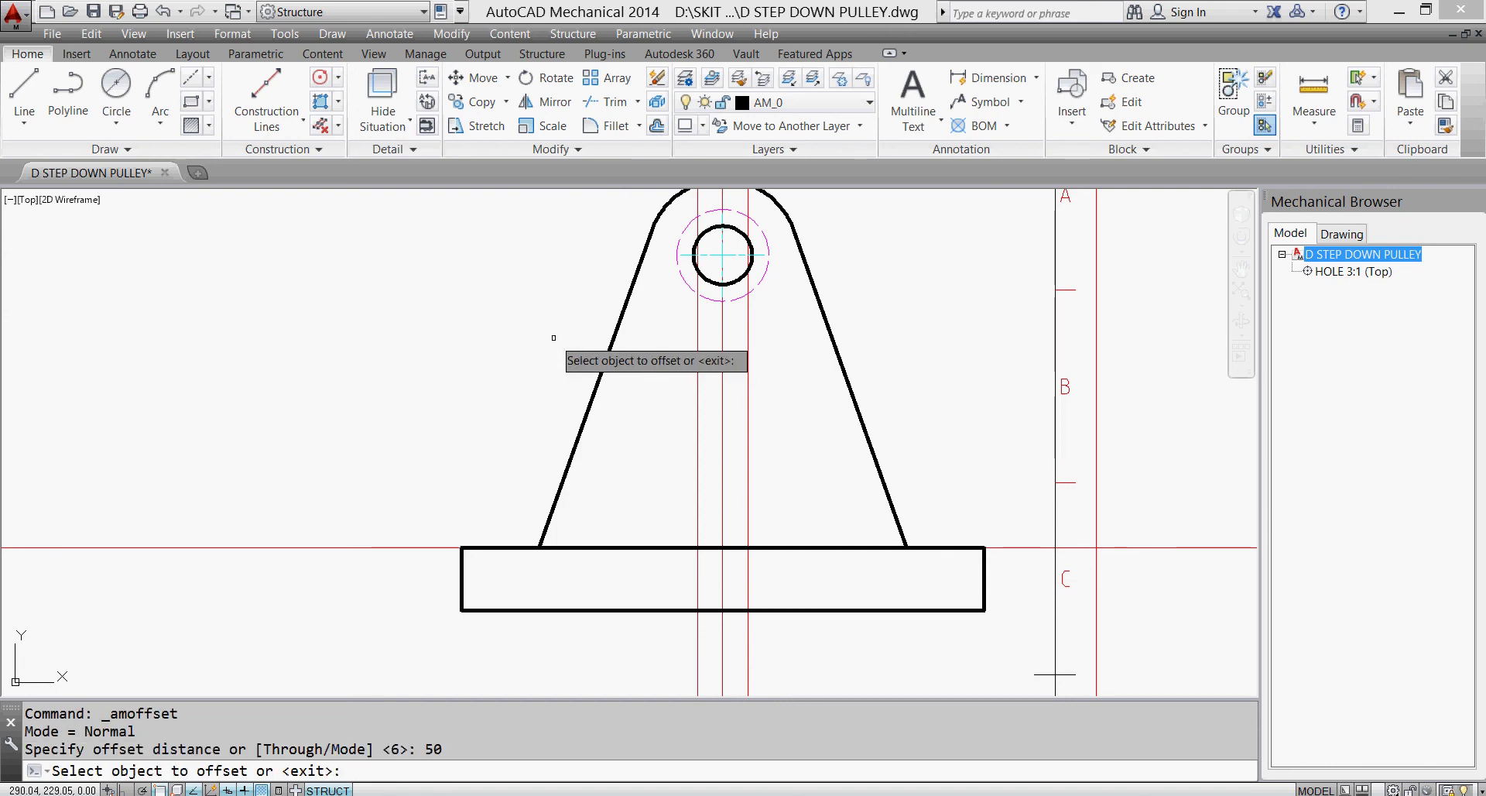
left_click(393, 548)
key("Escape")
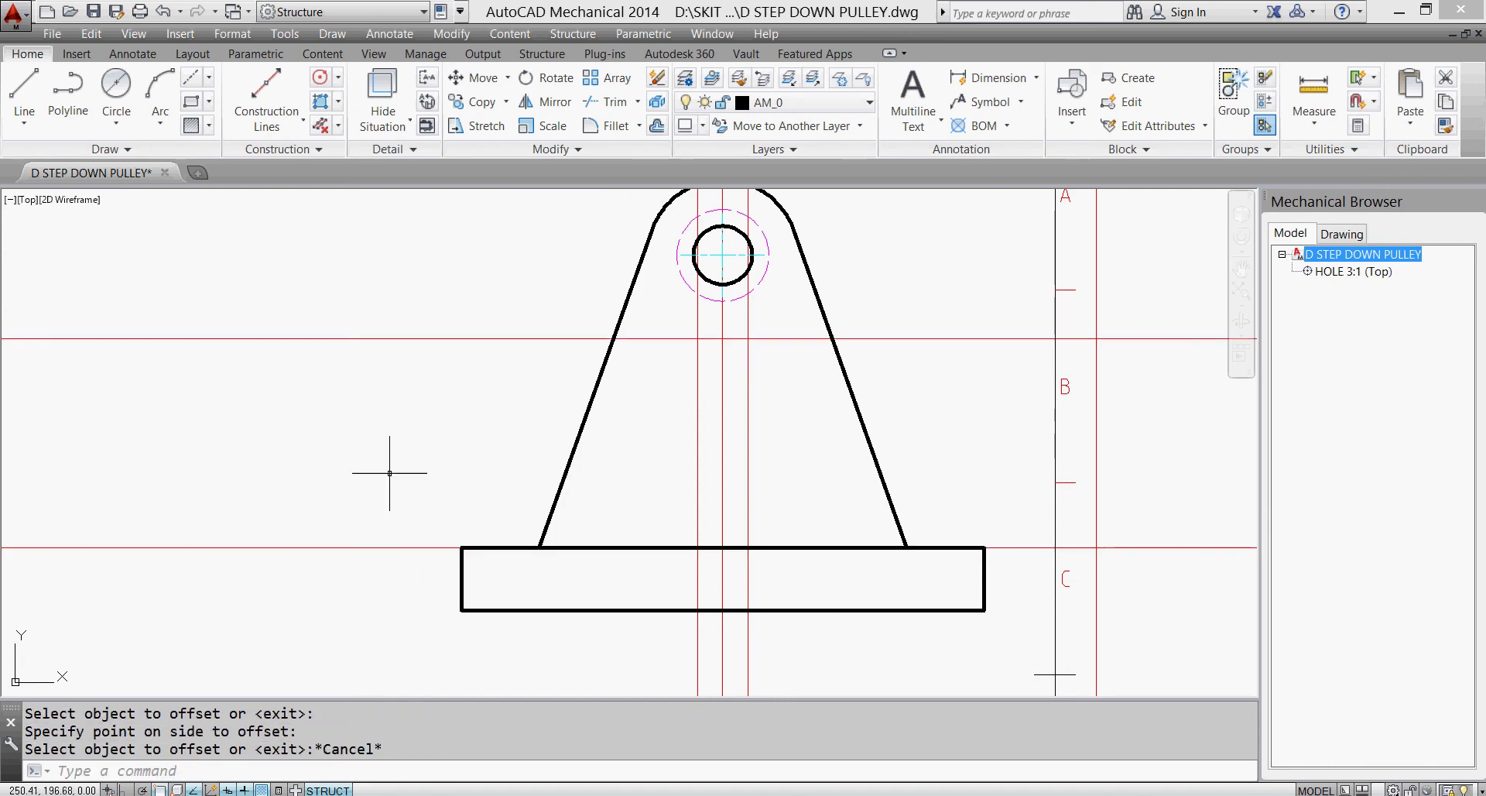
- Draw the rib outline on layer AM_0 along the construction line intersections above the base plate, and erase all construction lines
left_click(24, 92)
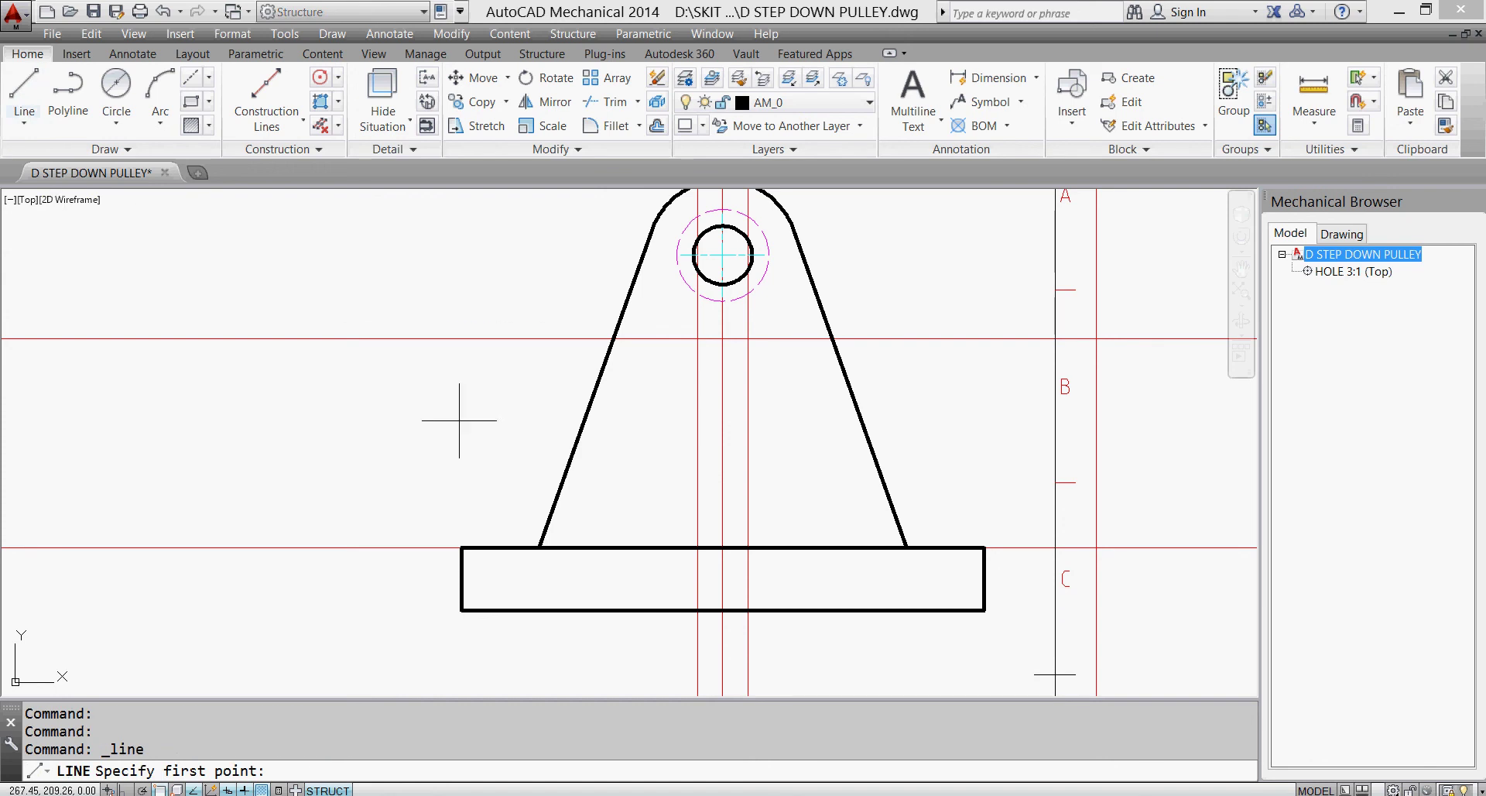
left_click(697, 547)
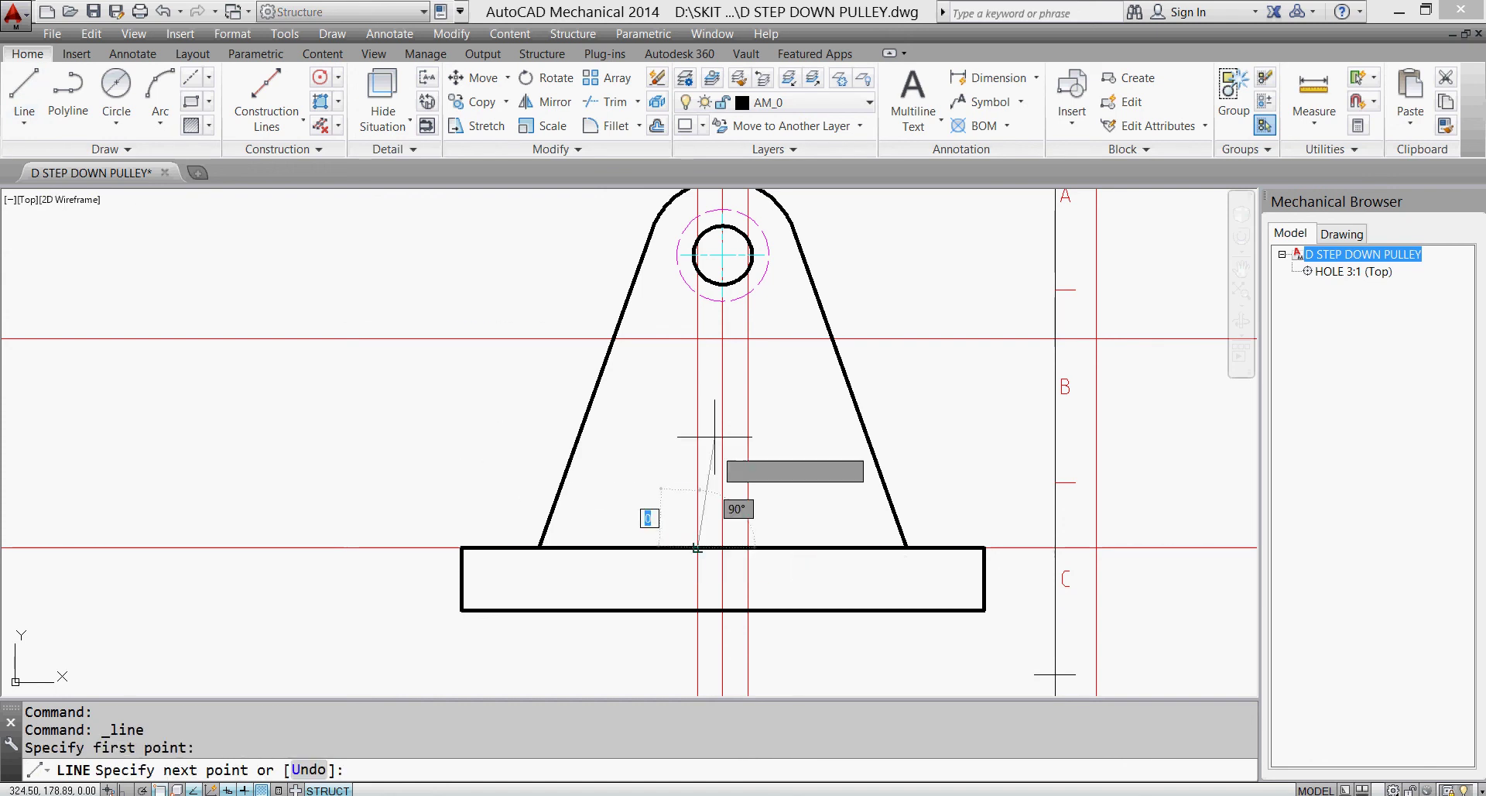
left_click(697, 339)
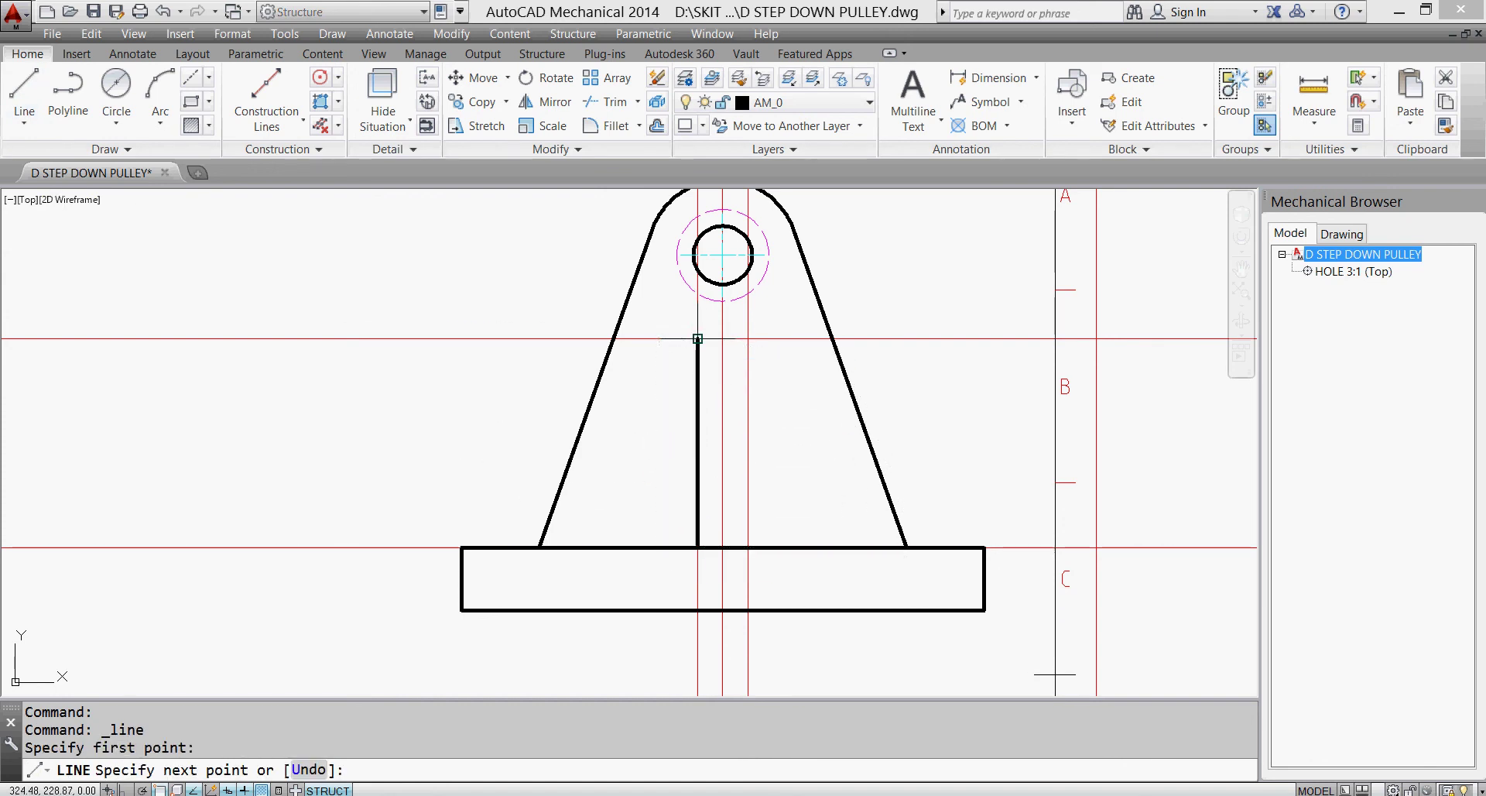
left_click(747, 339)
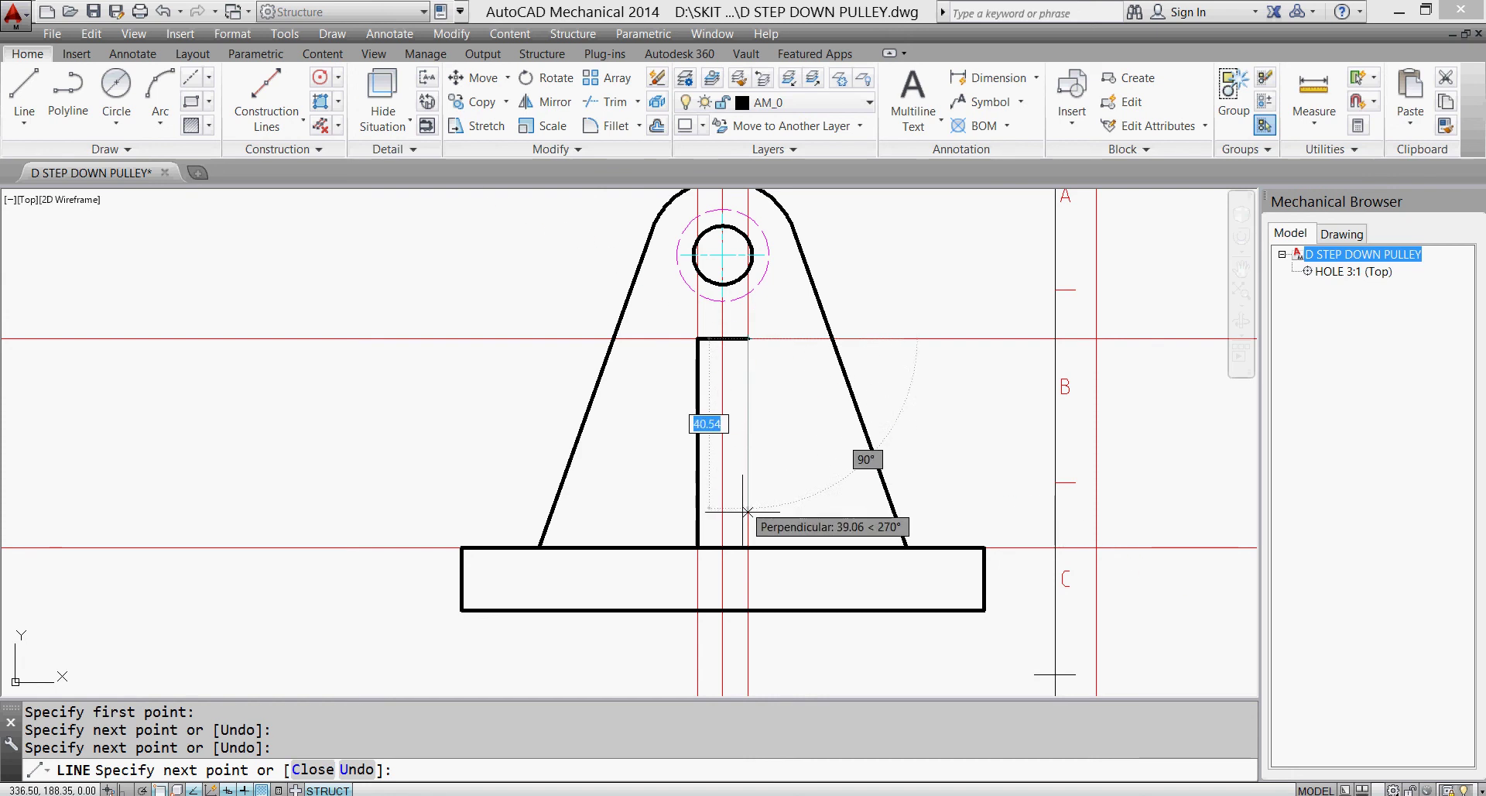
left_click(747, 538)
key("Escape")
left_click(319, 125)
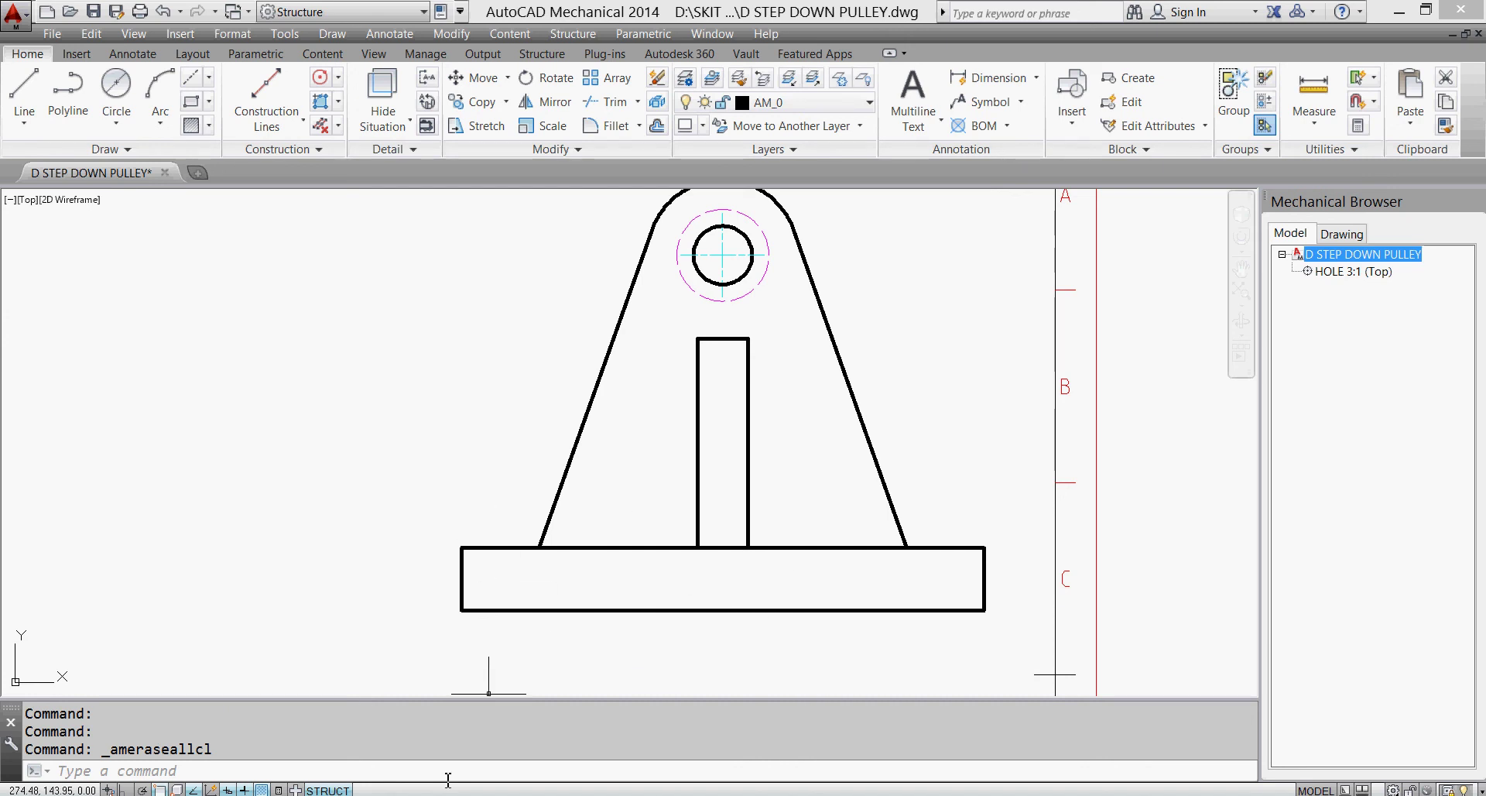
- Switch to the assembly PDF and examine the base hole spacing and recess dimensions in the frame's side view
key("alt+Tab")
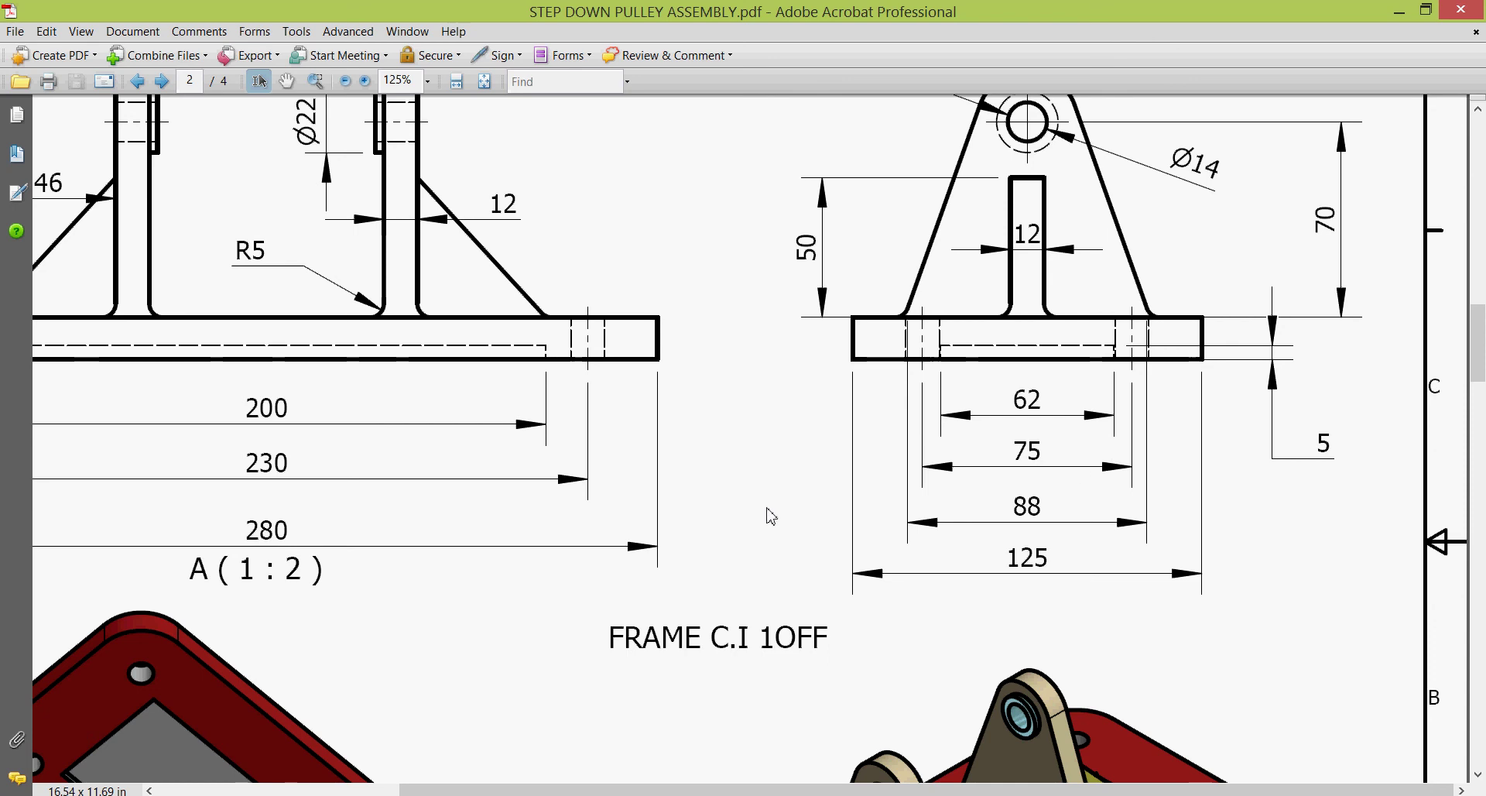
scroll(787, 515, "up", 1)
scroll(789, 514, "down", 2)
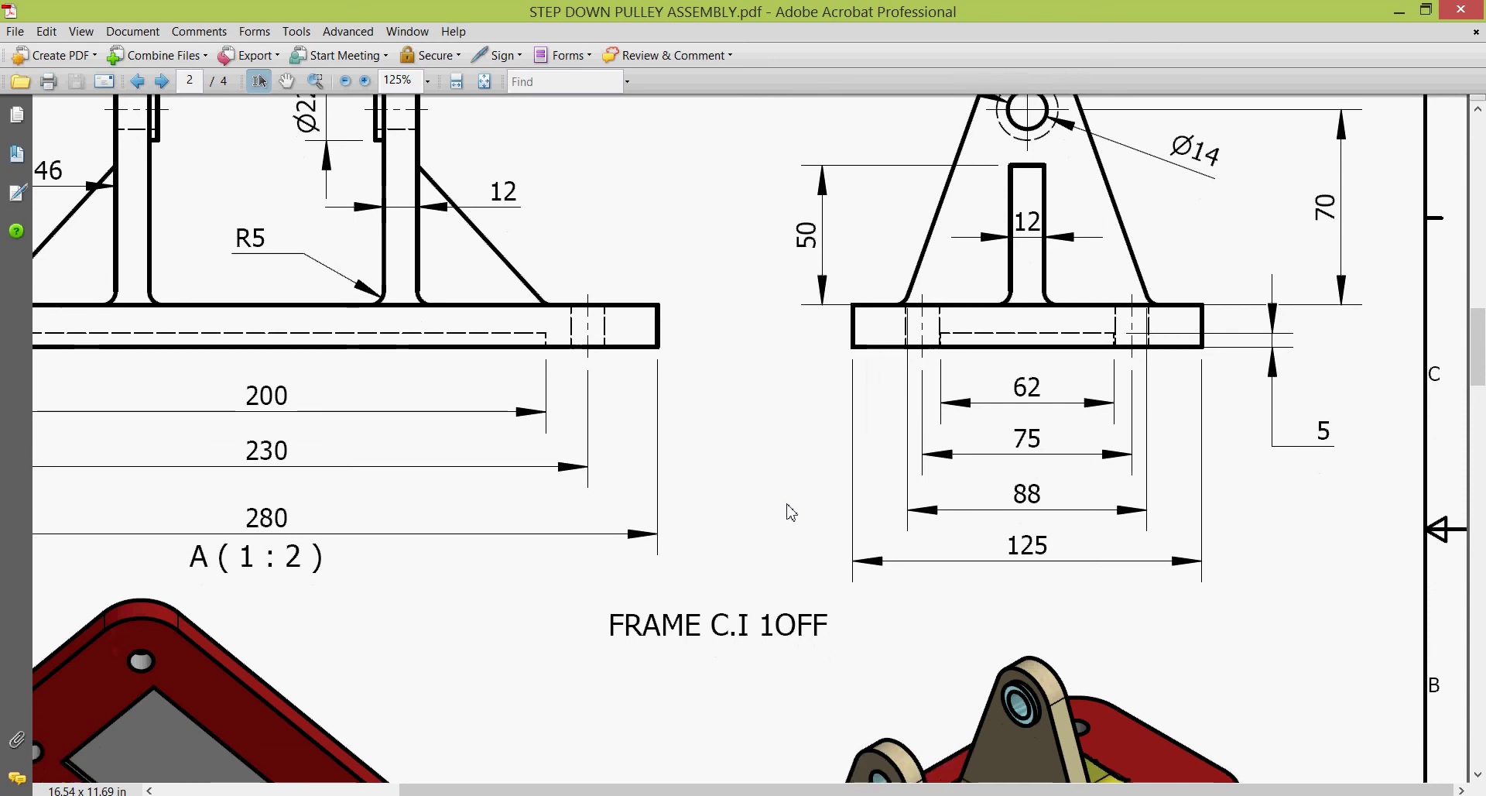
scroll(769, 463, "down", 2, "ctrl")
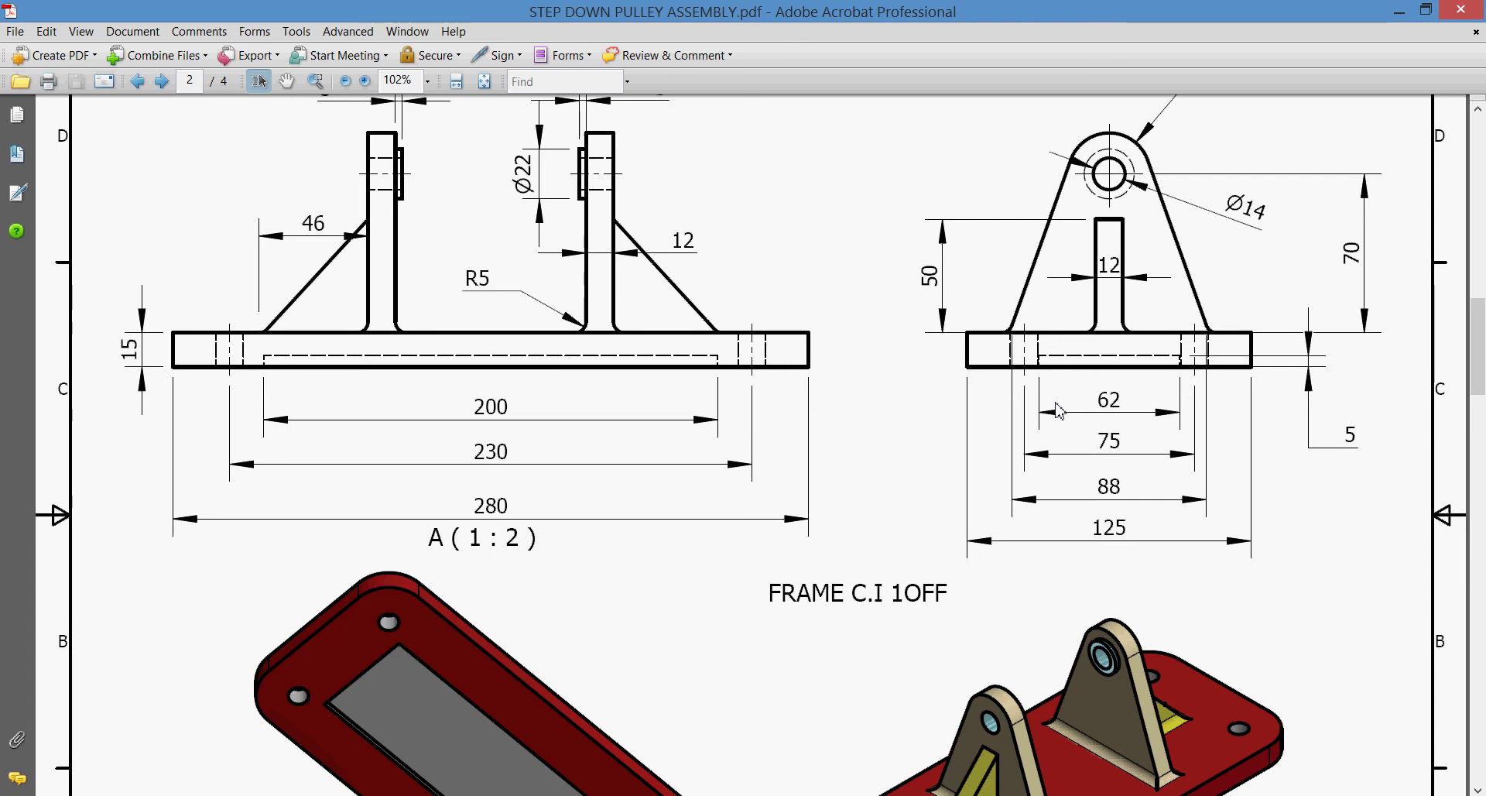
key("alt+Tab")
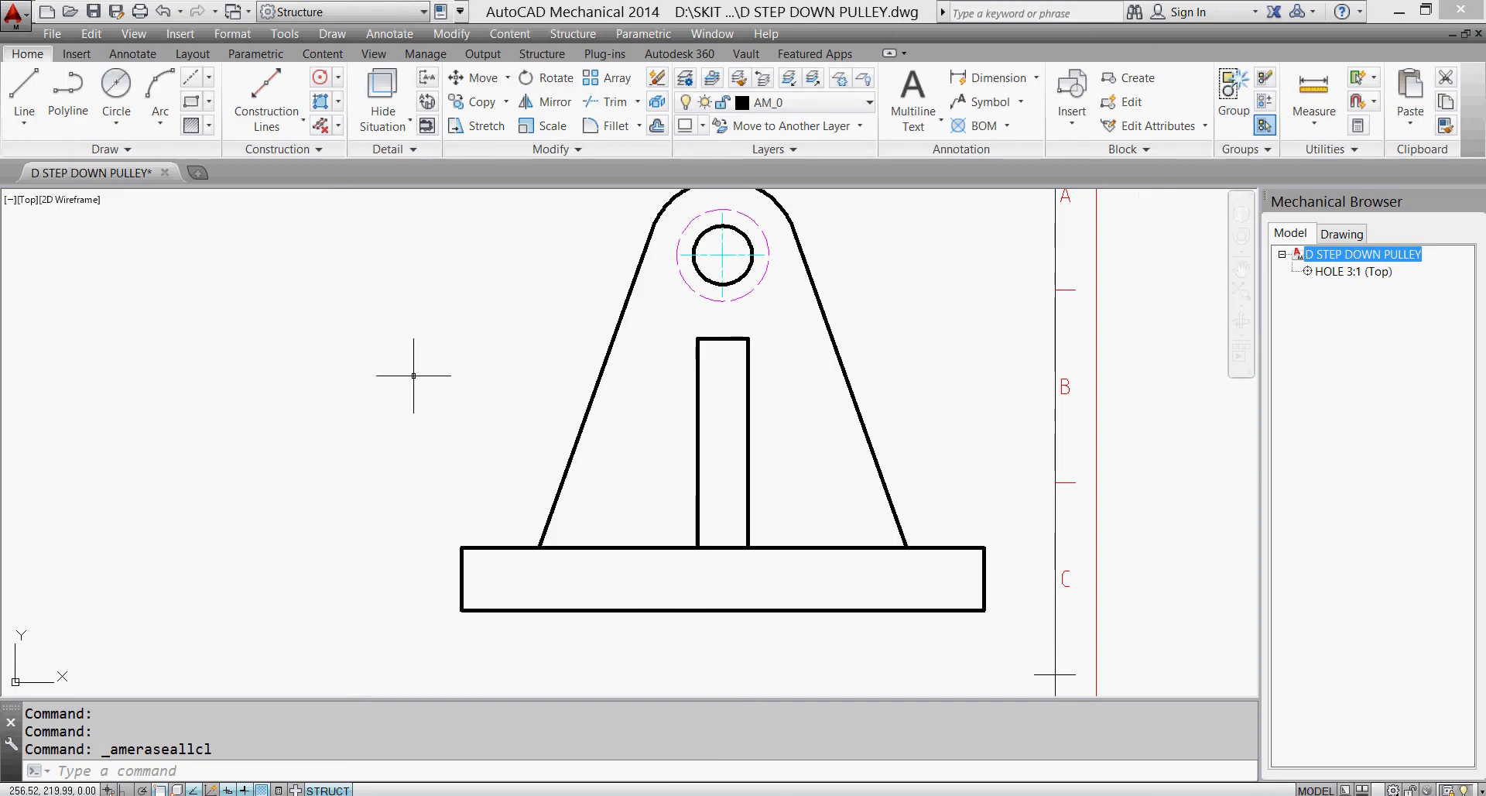
- Place a vertical construction line through the middle of the base plate and recheck the hole spacing in the PDF
left_click(278, 129)
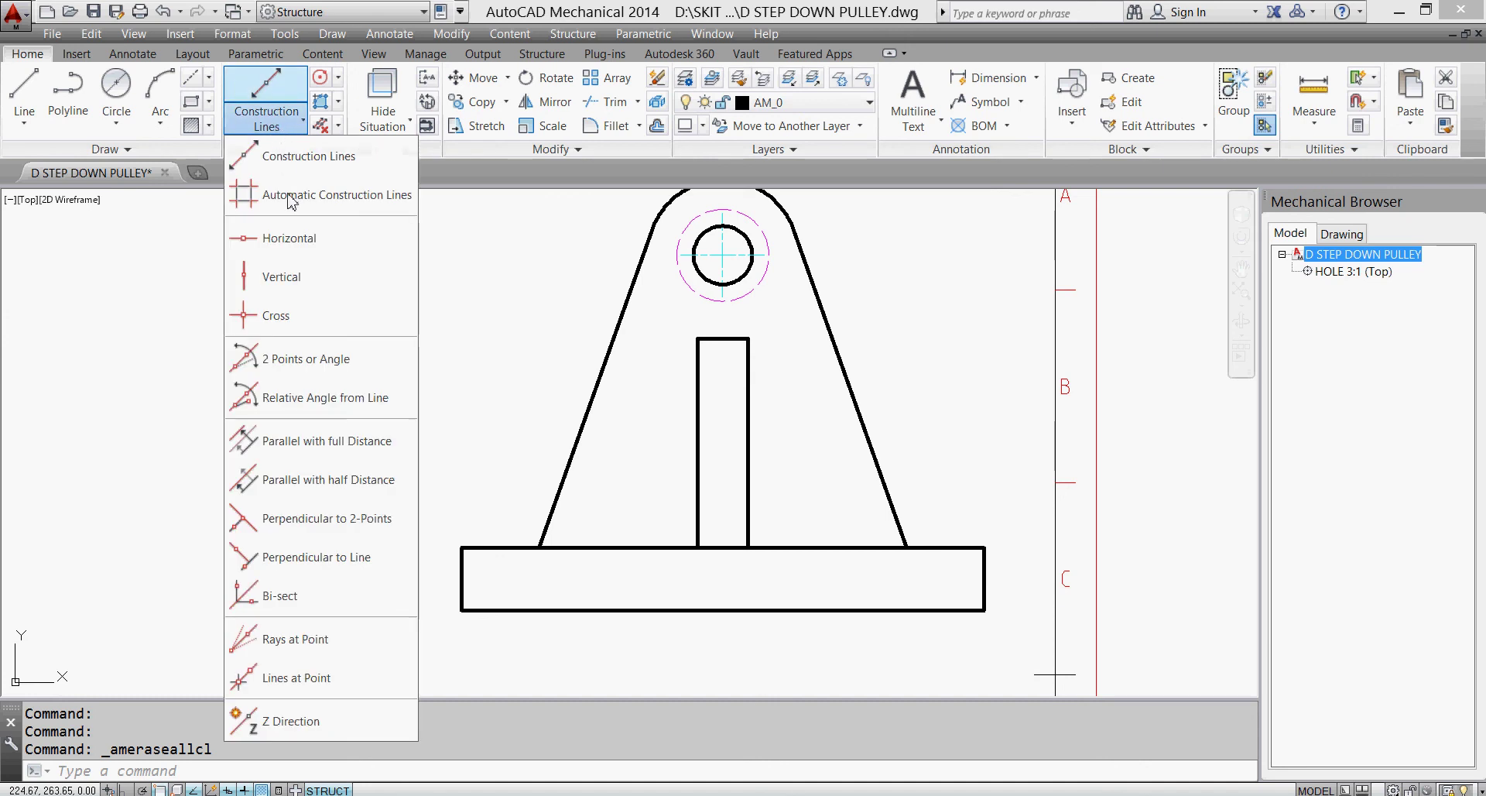
left_click(282, 277)
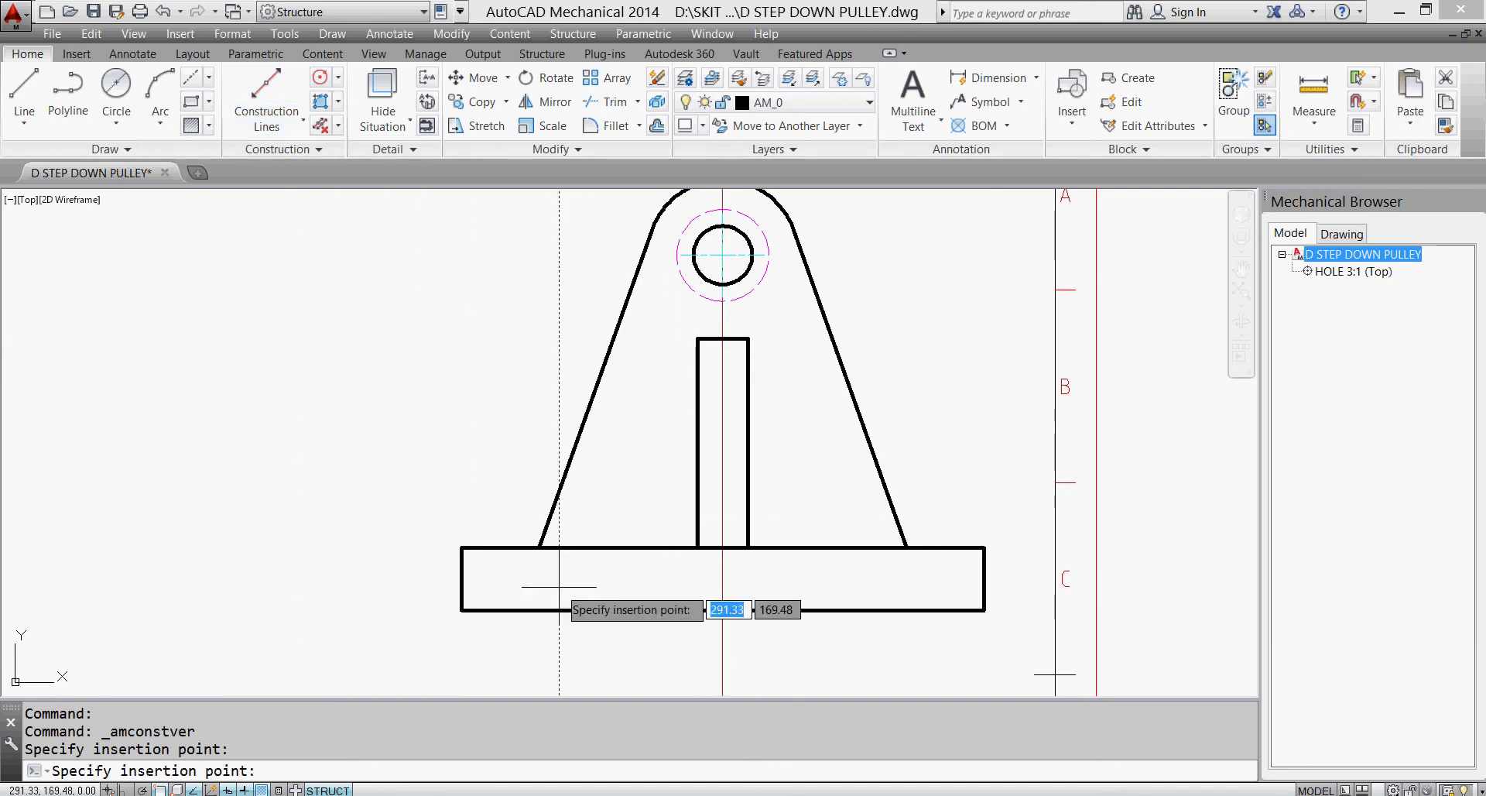
key("alt+Tab")
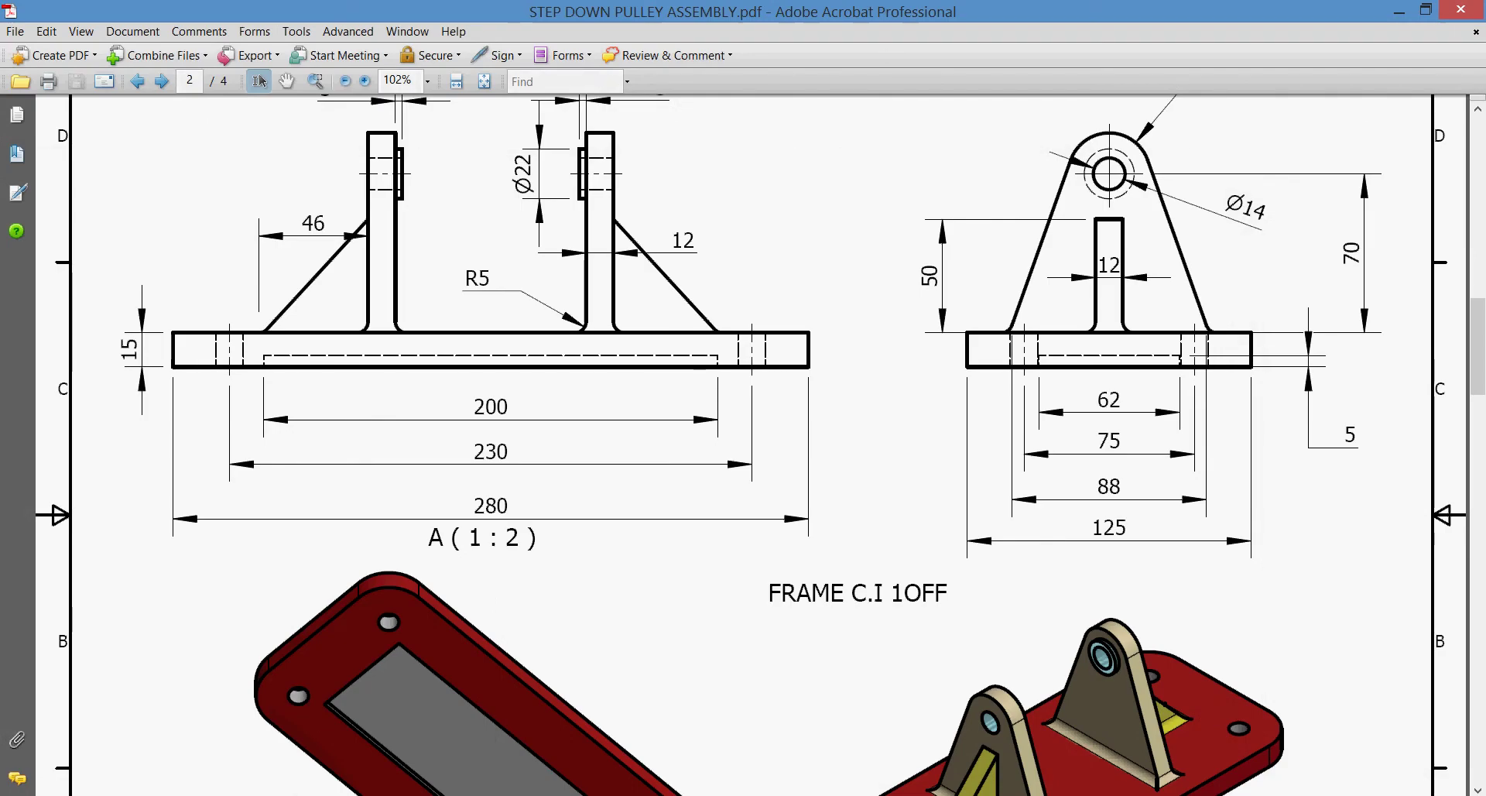
key("alt+Tab")
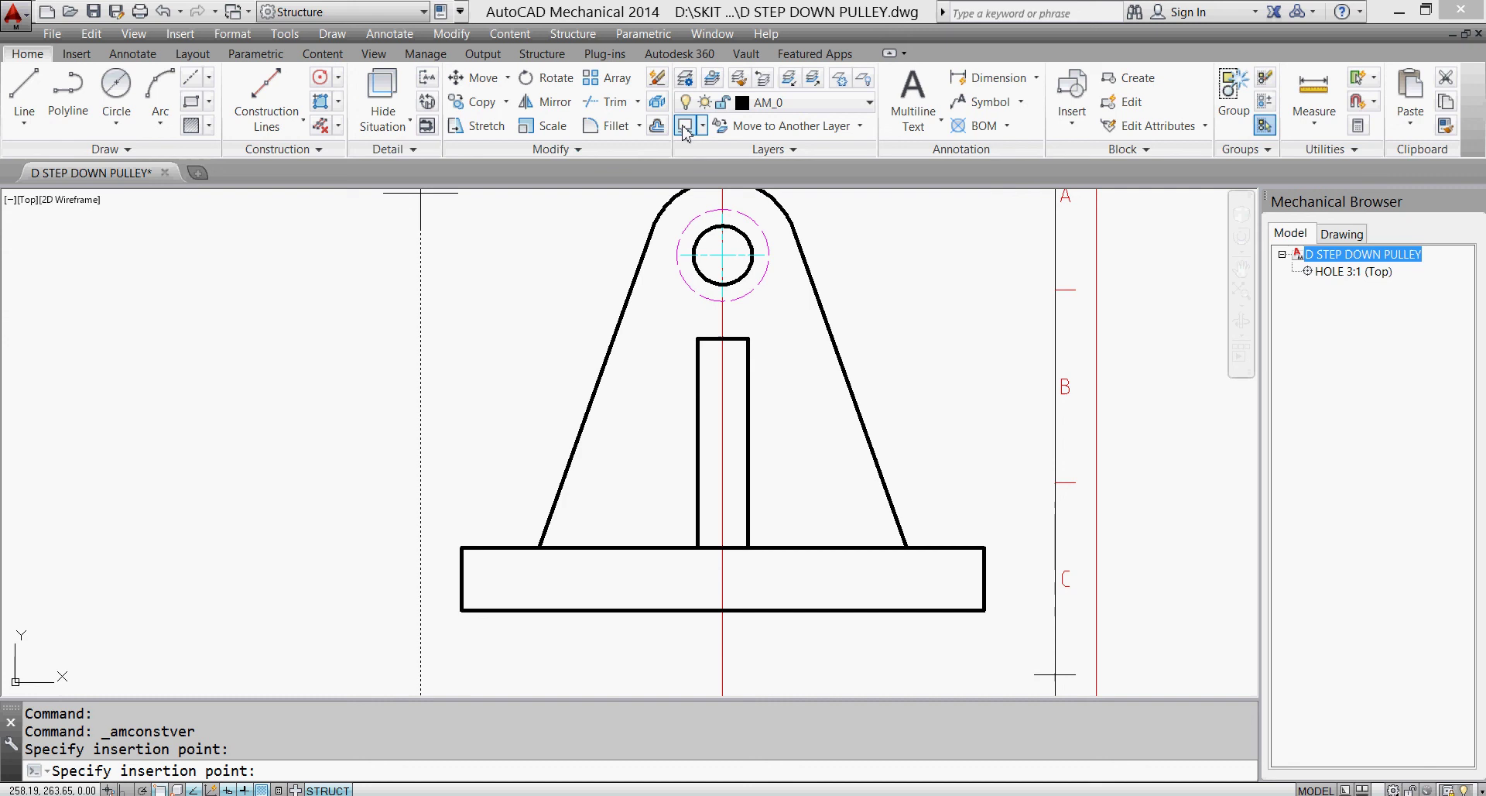
- Offset the central vertical construction line by 37.5 mm to both sides to locate the base holes
left_click(658, 126)
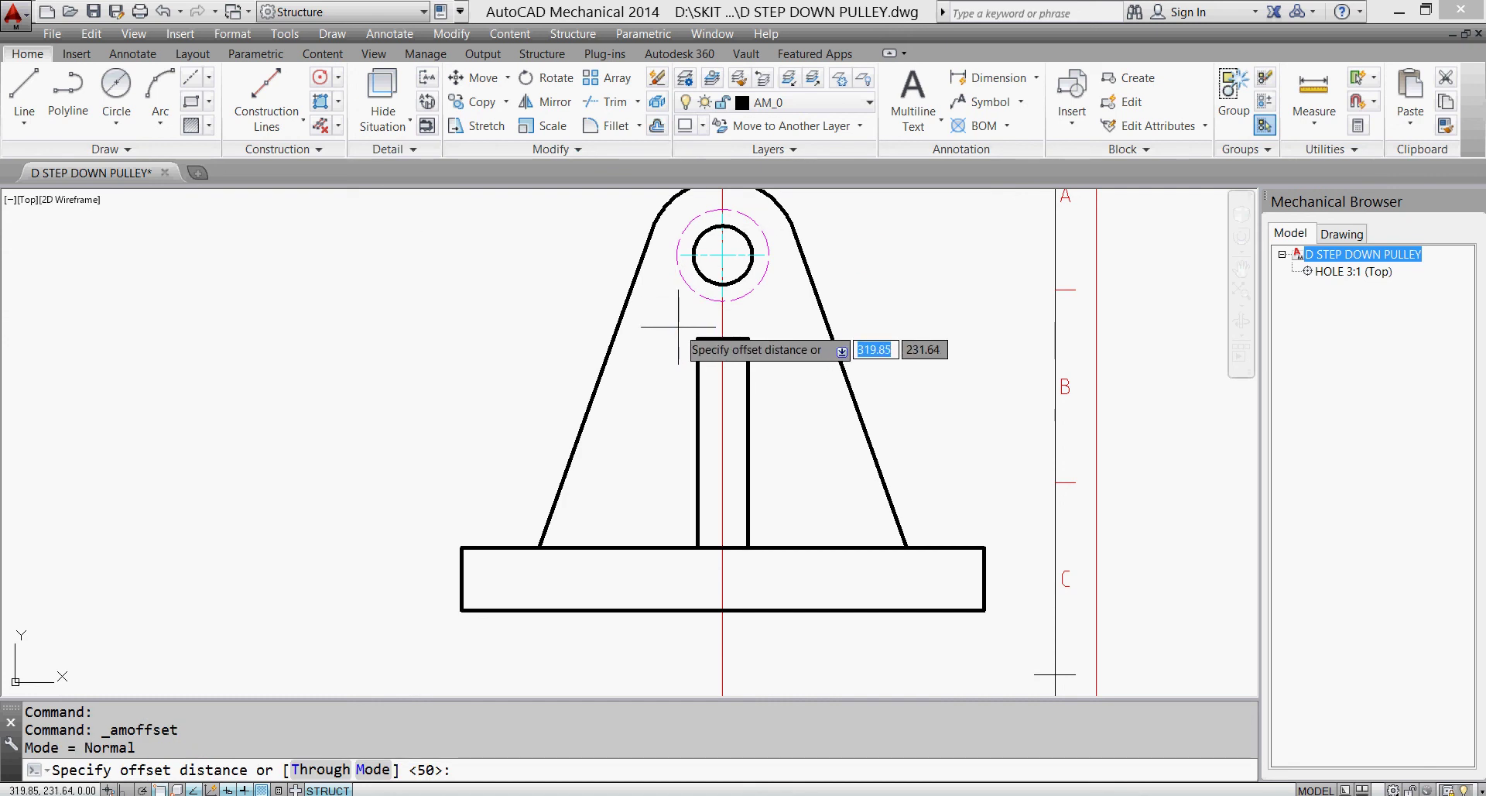
type("37")
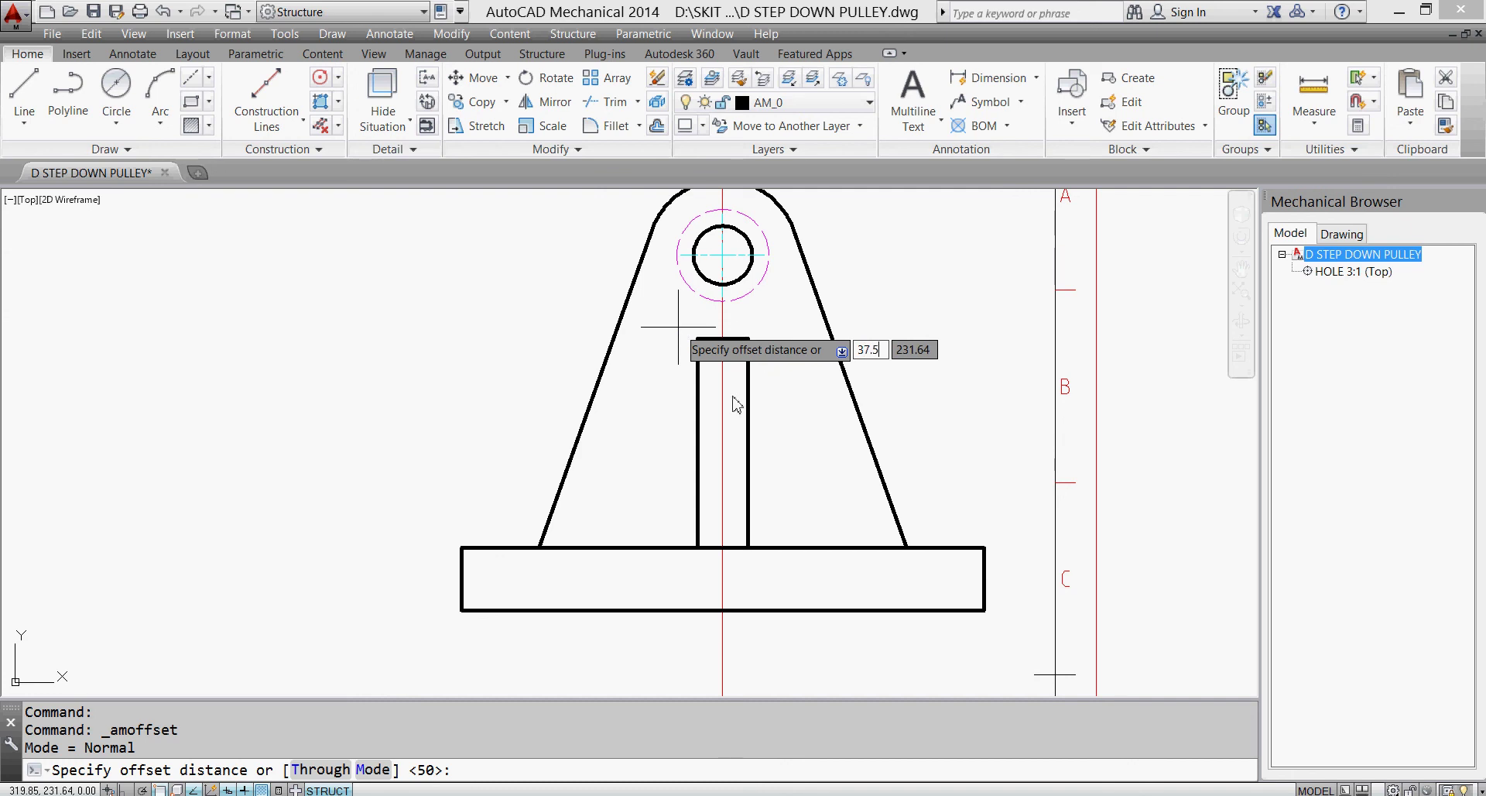
type(".5")
key("Return")
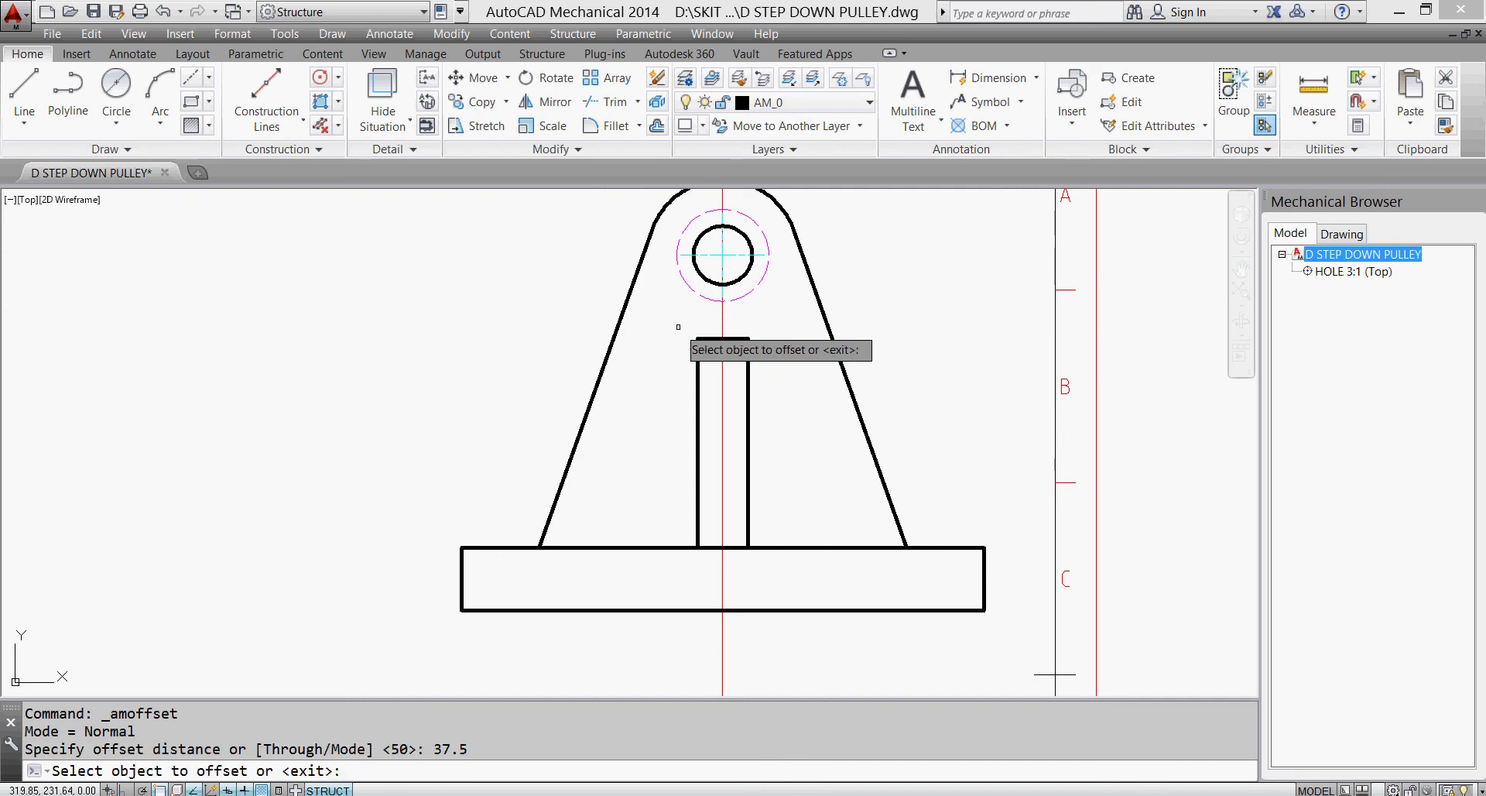
left_click(723, 434)
left_click(800, 439)
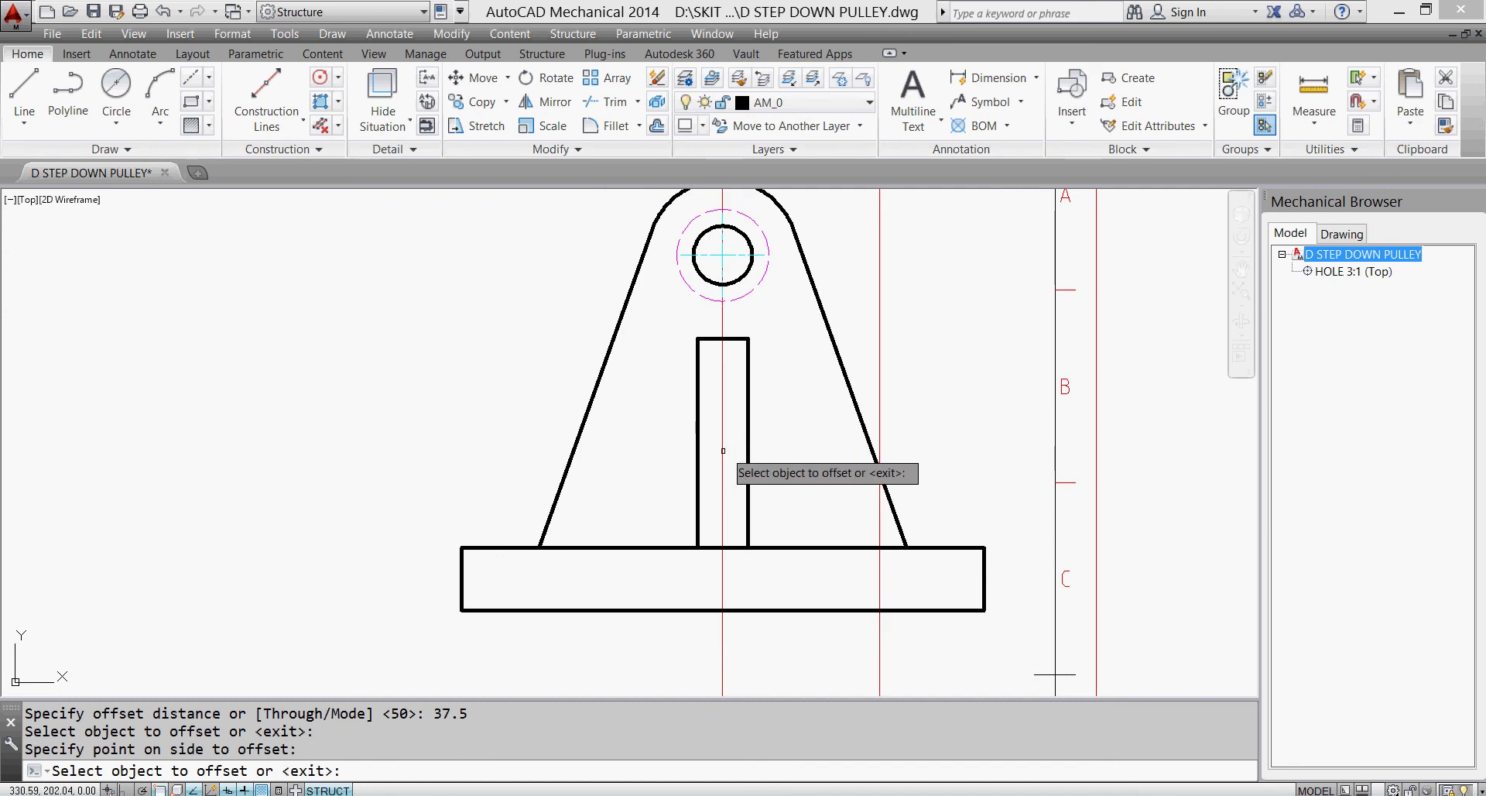
left_click(723, 458)
left_click(655, 463)
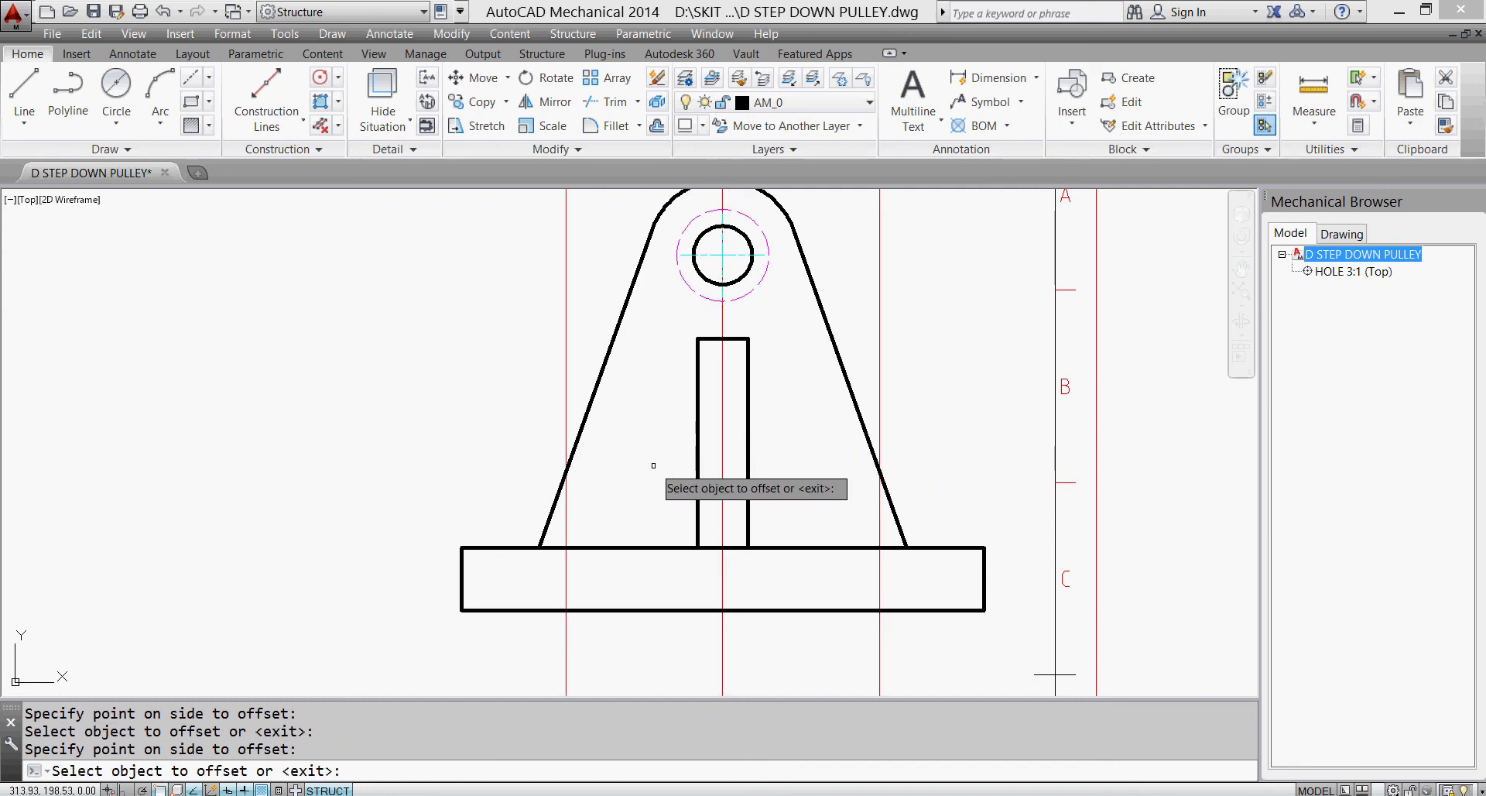
key("Escape")
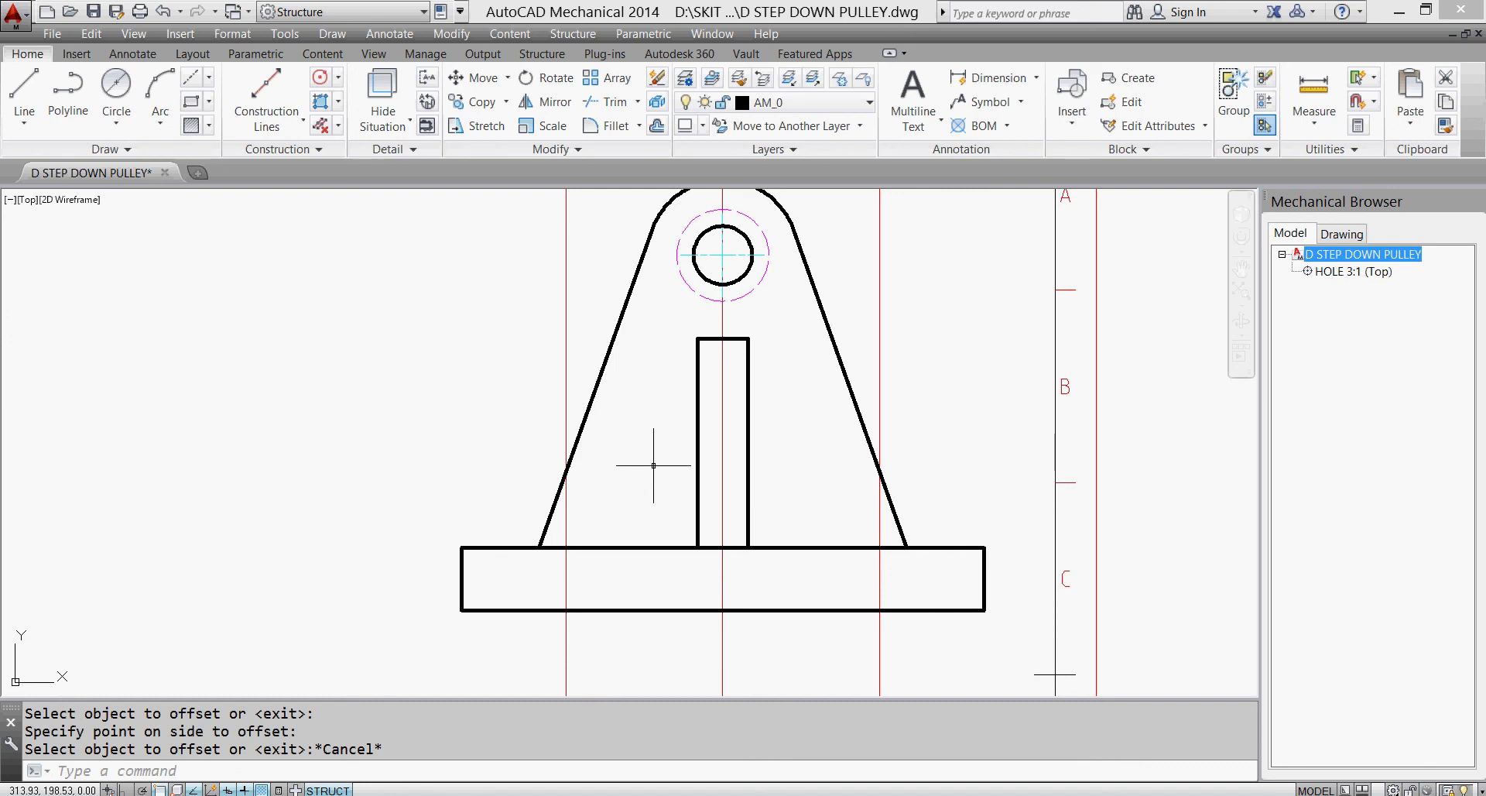
- Insert a front-view User Through Hole of 12 mm diameter on layer AM_3 through the base plate along the right offset construction line
left_click(869, 107)
left_click(851, 194)
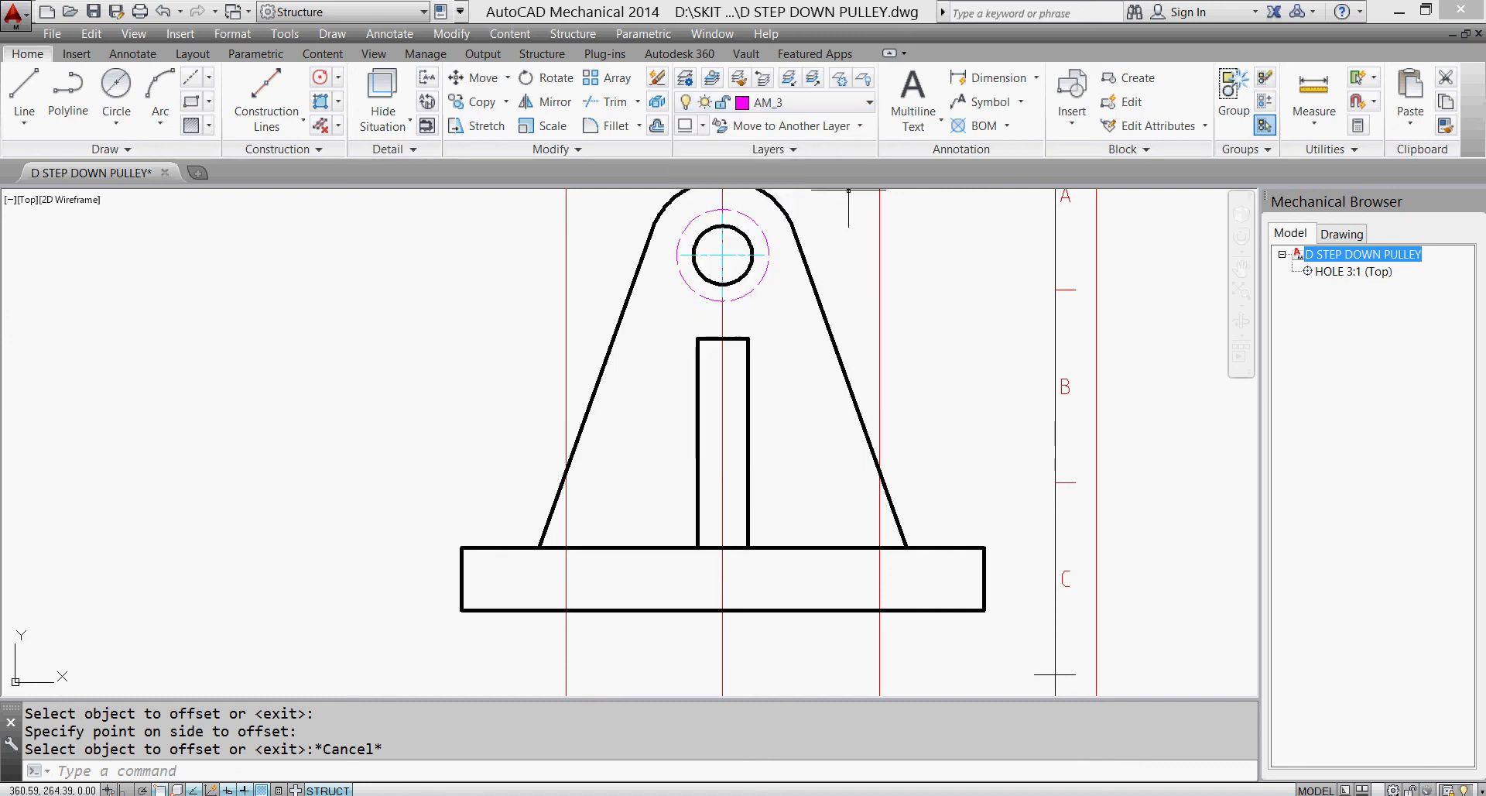
left_click(322, 53)
left_click(365, 105)
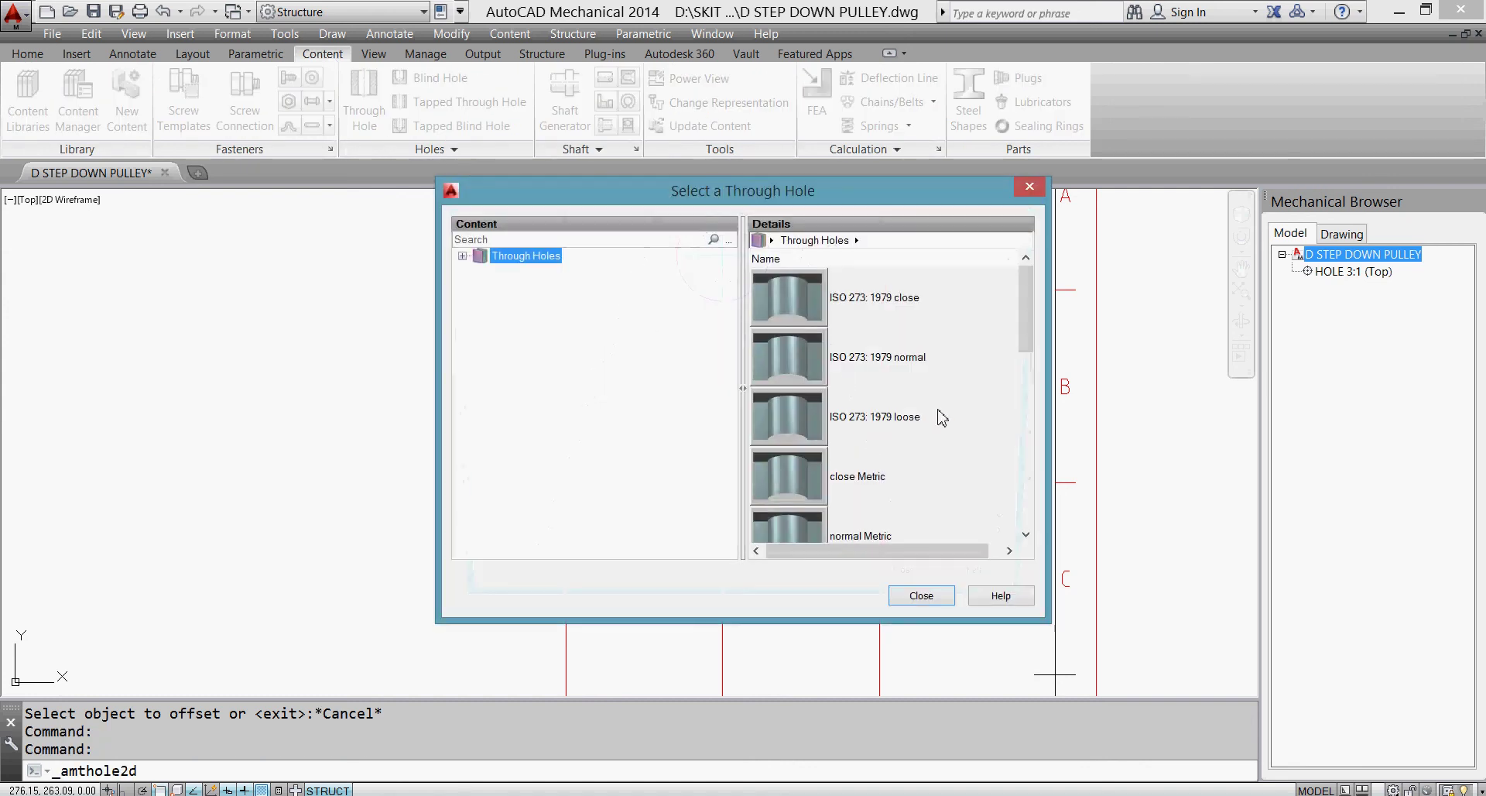
left_click_drag(1026, 340, 1026, 526)
double_click(775, 470)
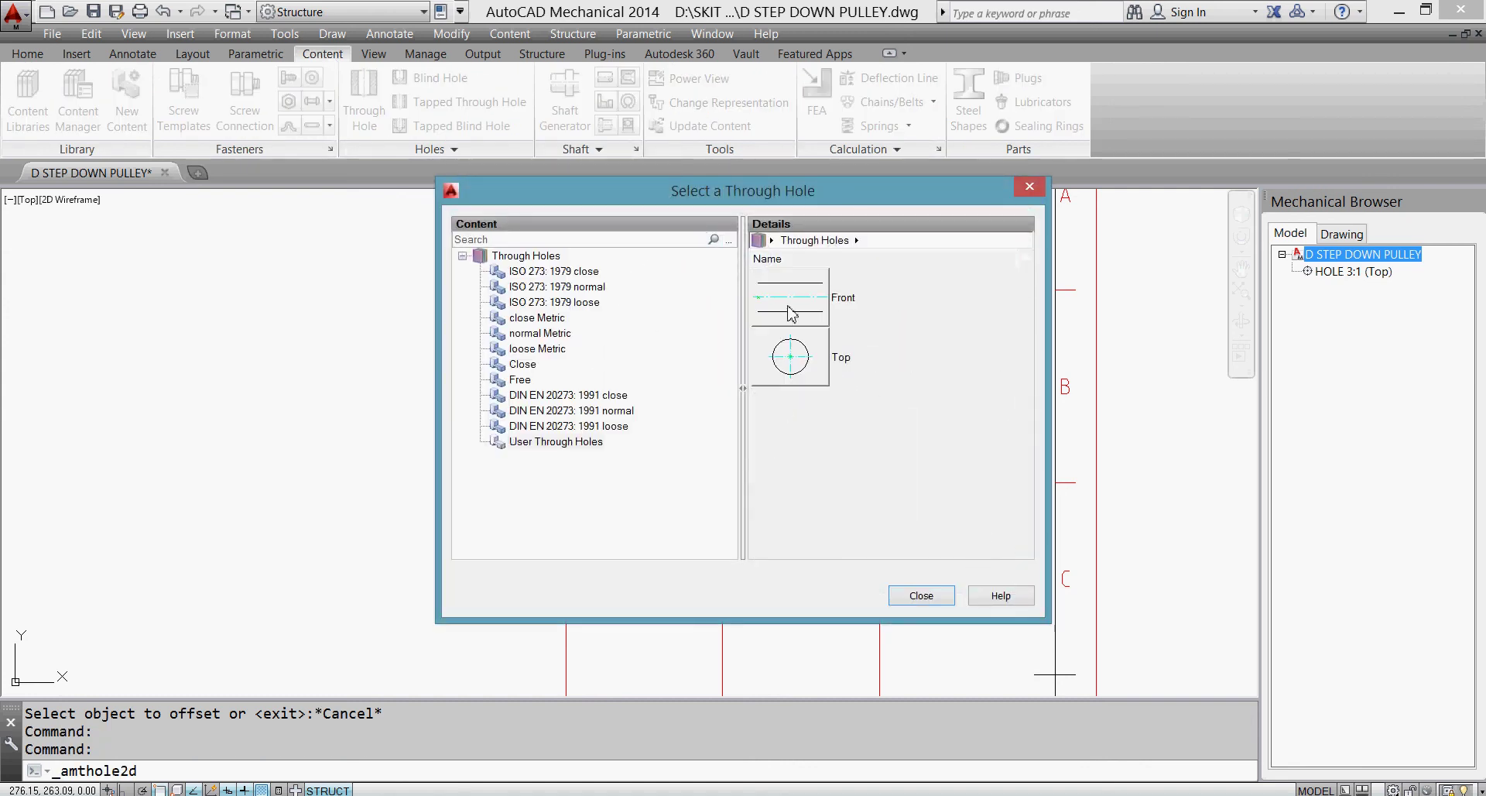
double_click(793, 303)
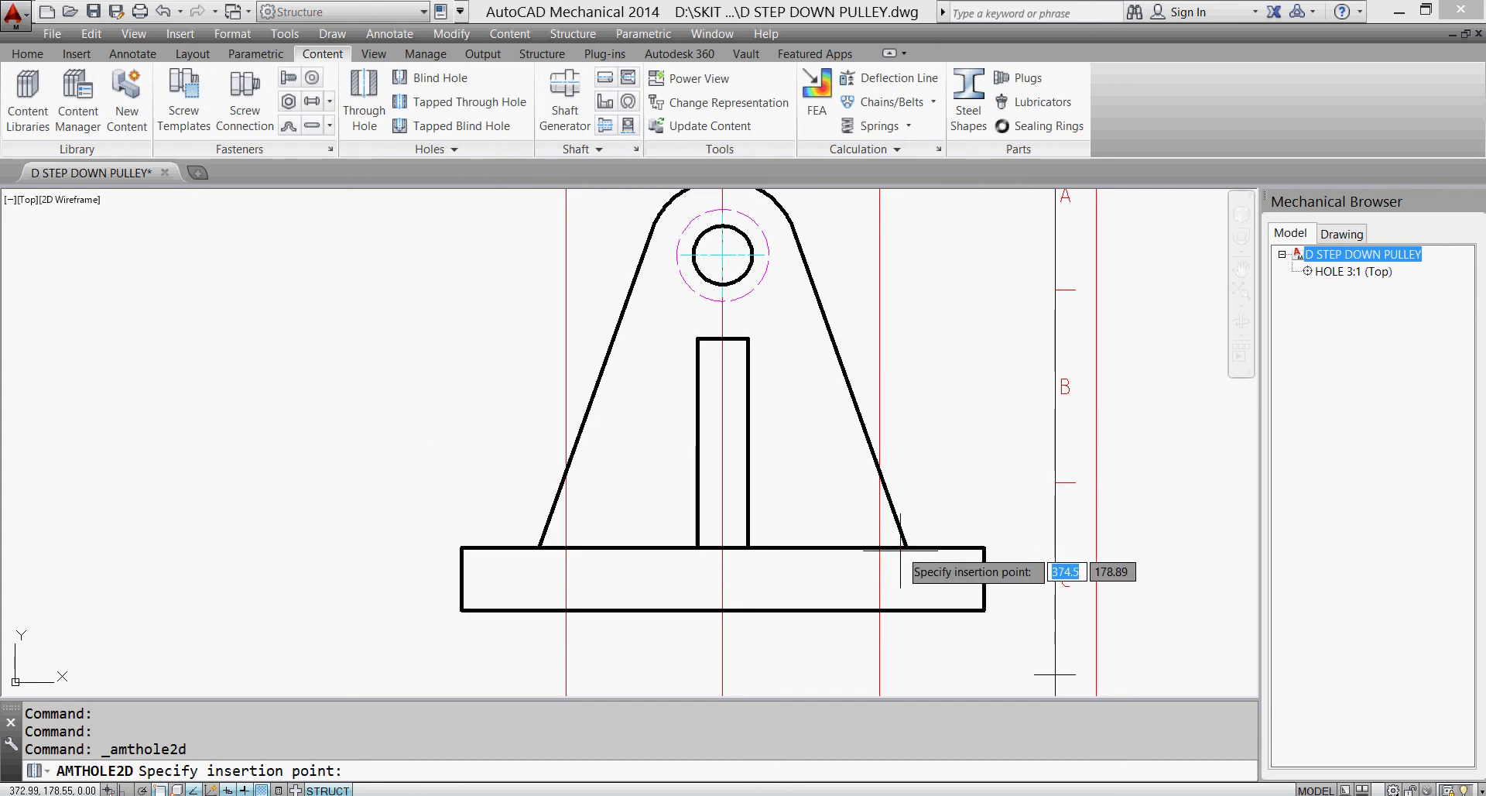
left_click(879, 548)
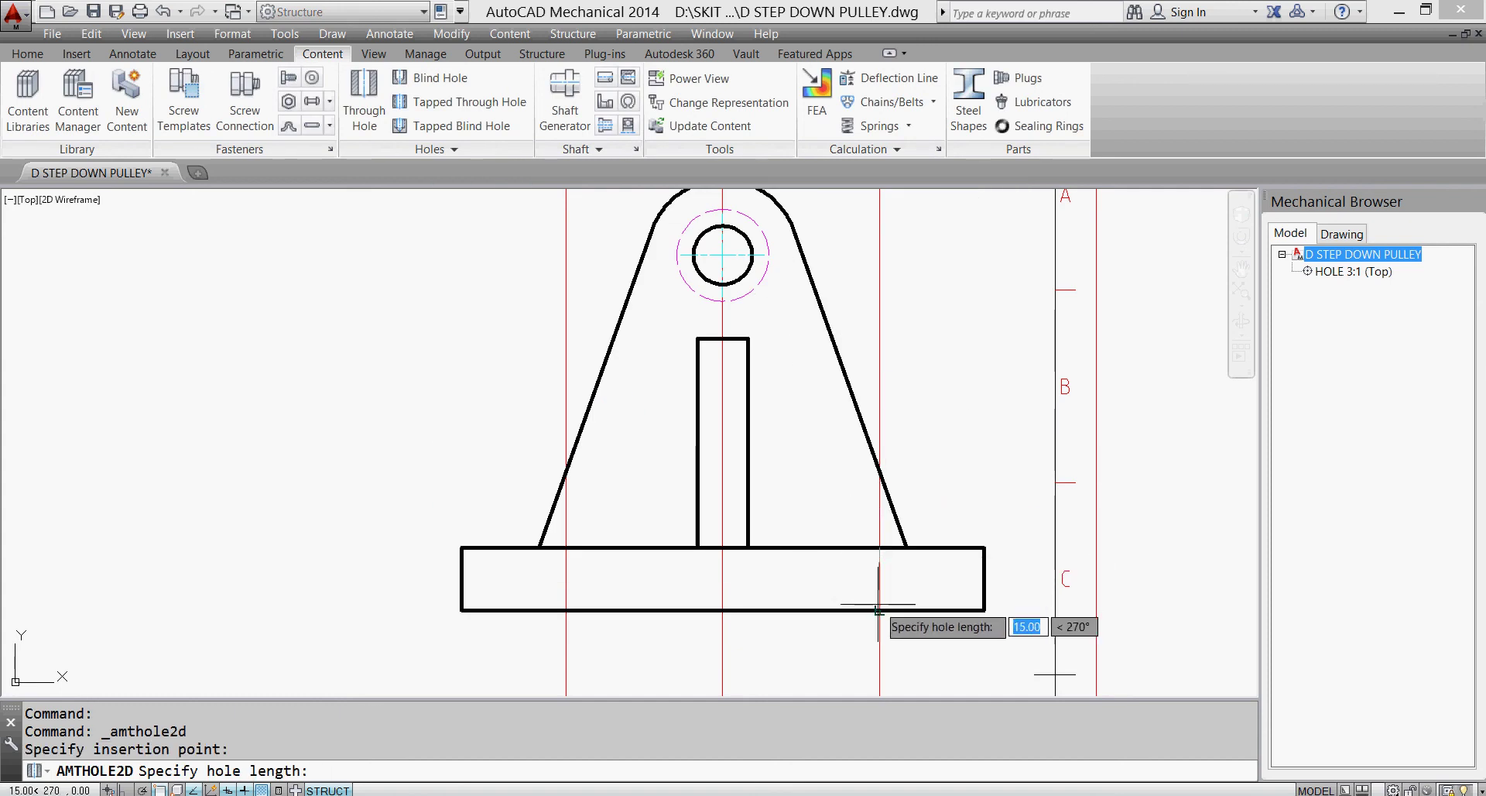
left_click(880, 611)
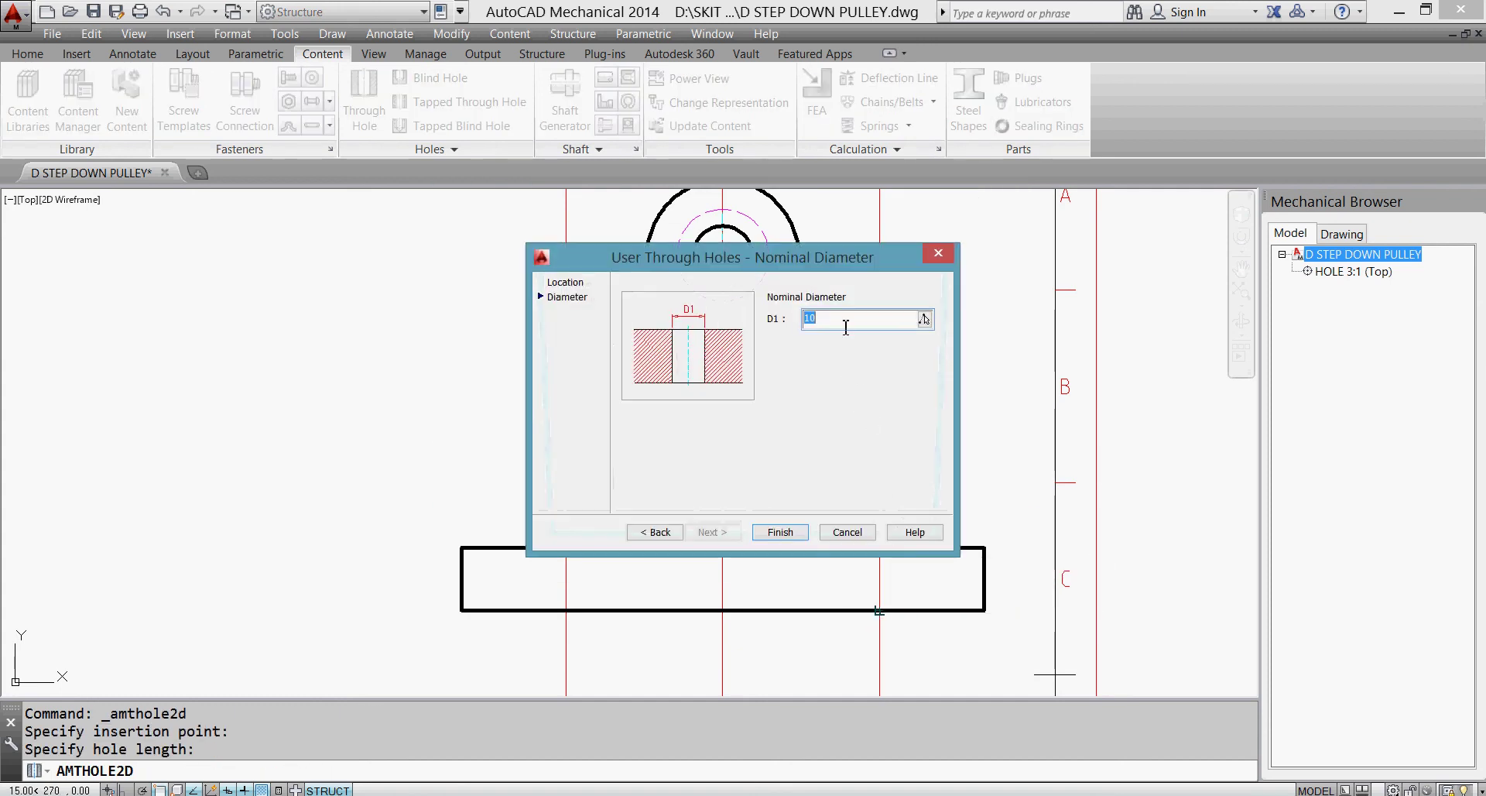
type("12")
left_click(780, 532)
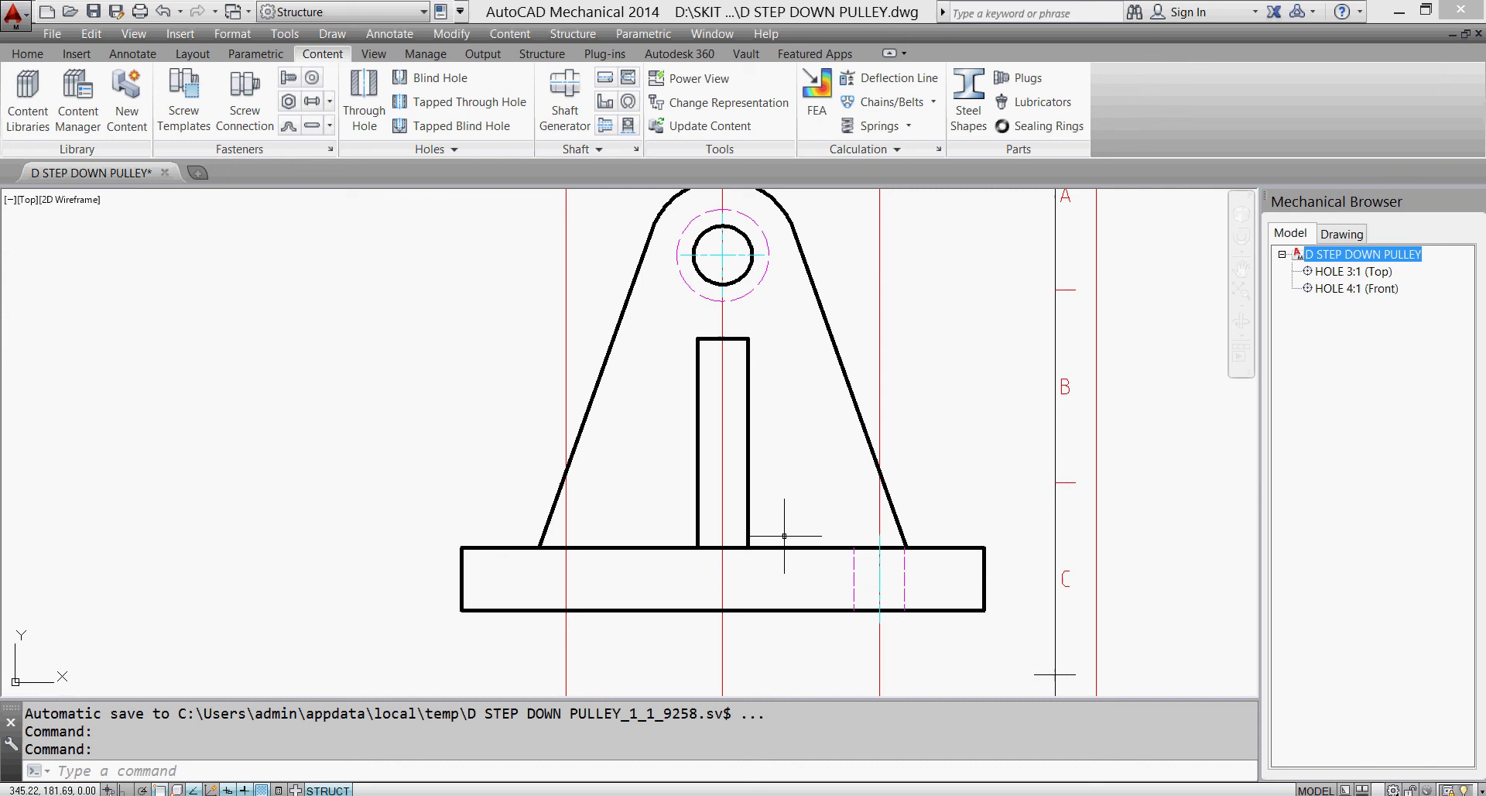
key("Escape")
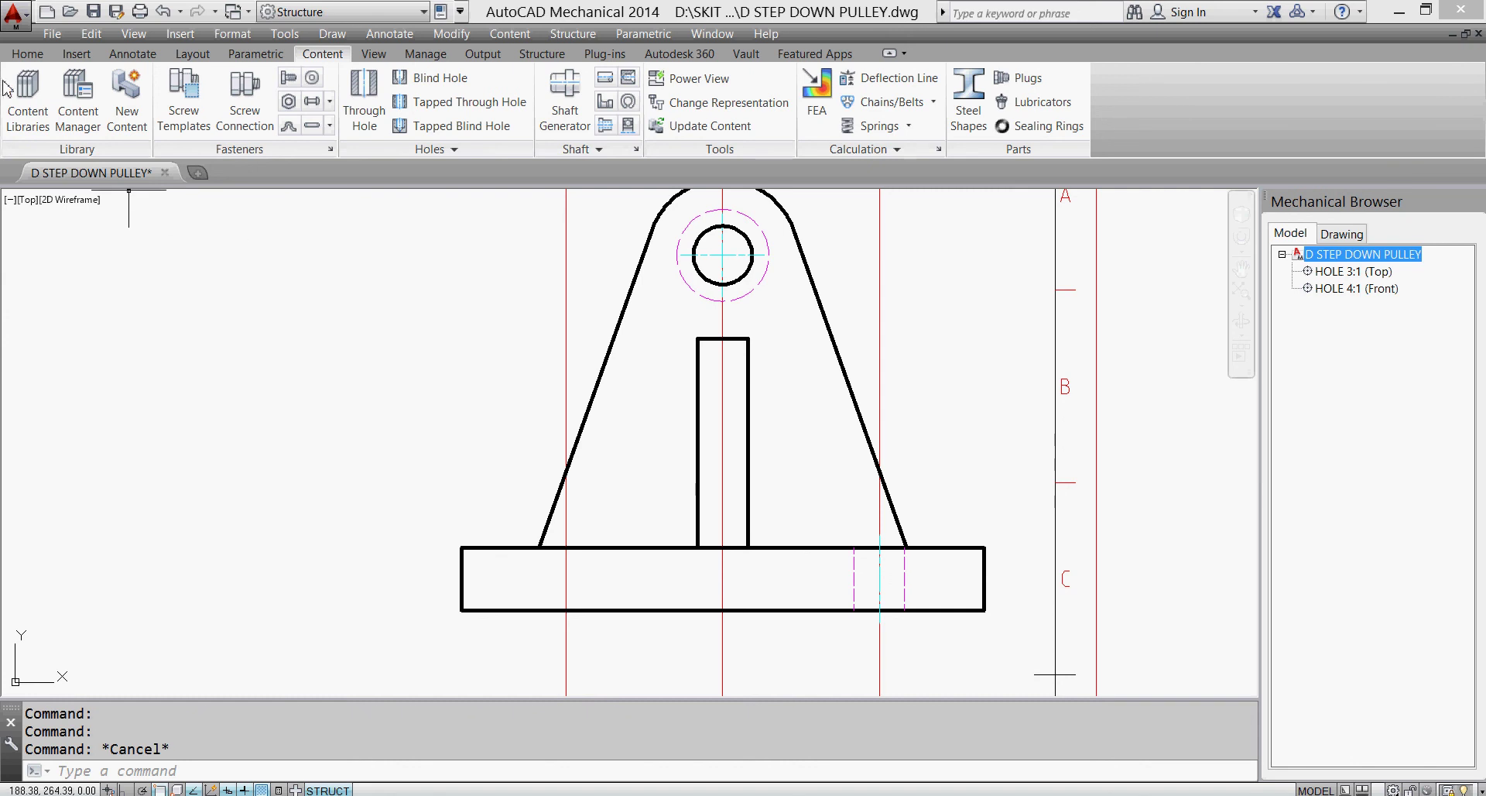
- Mirror the right base hole about the vertical centre line of the side view, keeping the source hole
left_click(27, 53)
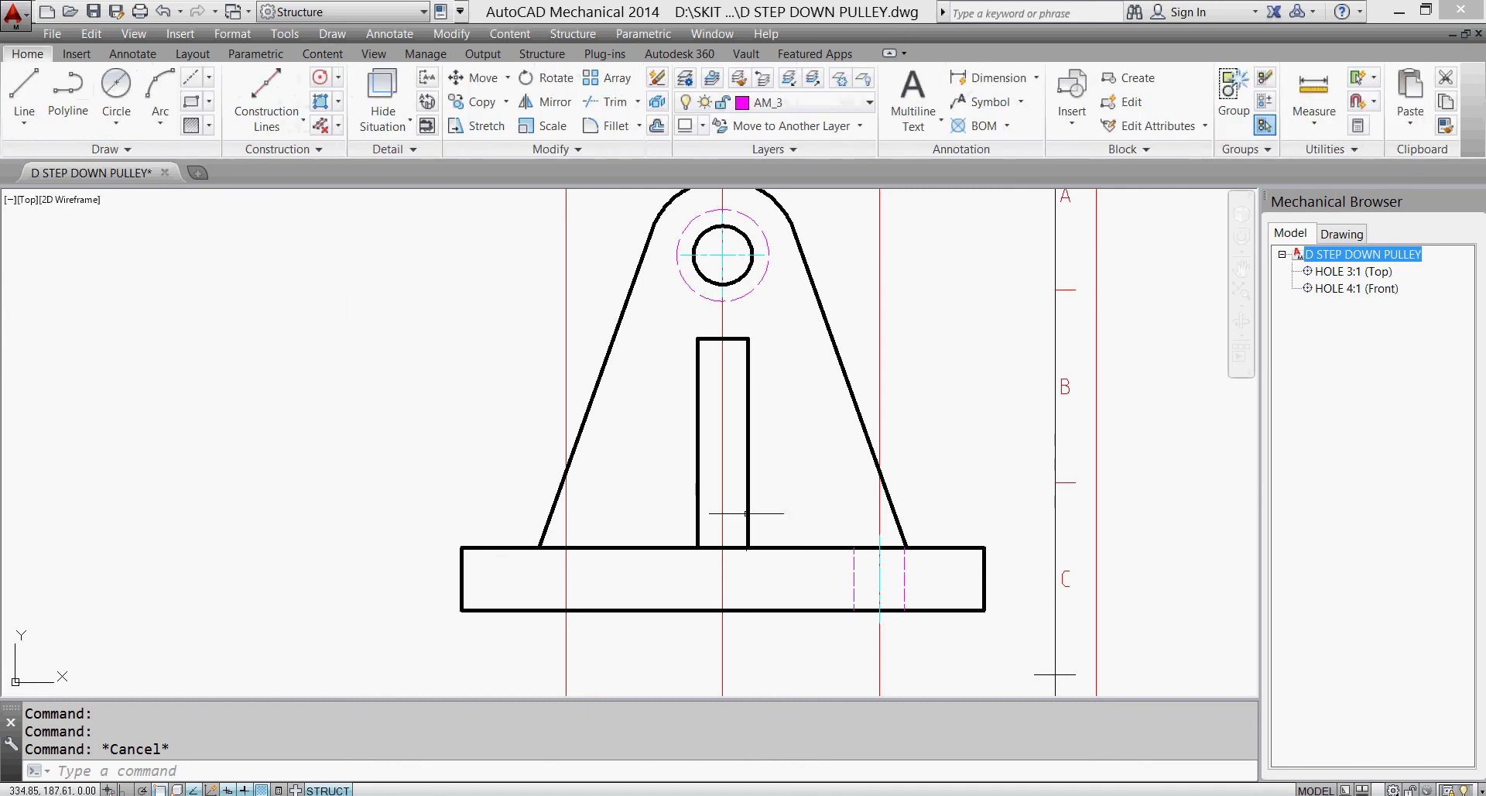
left_click(880, 587)
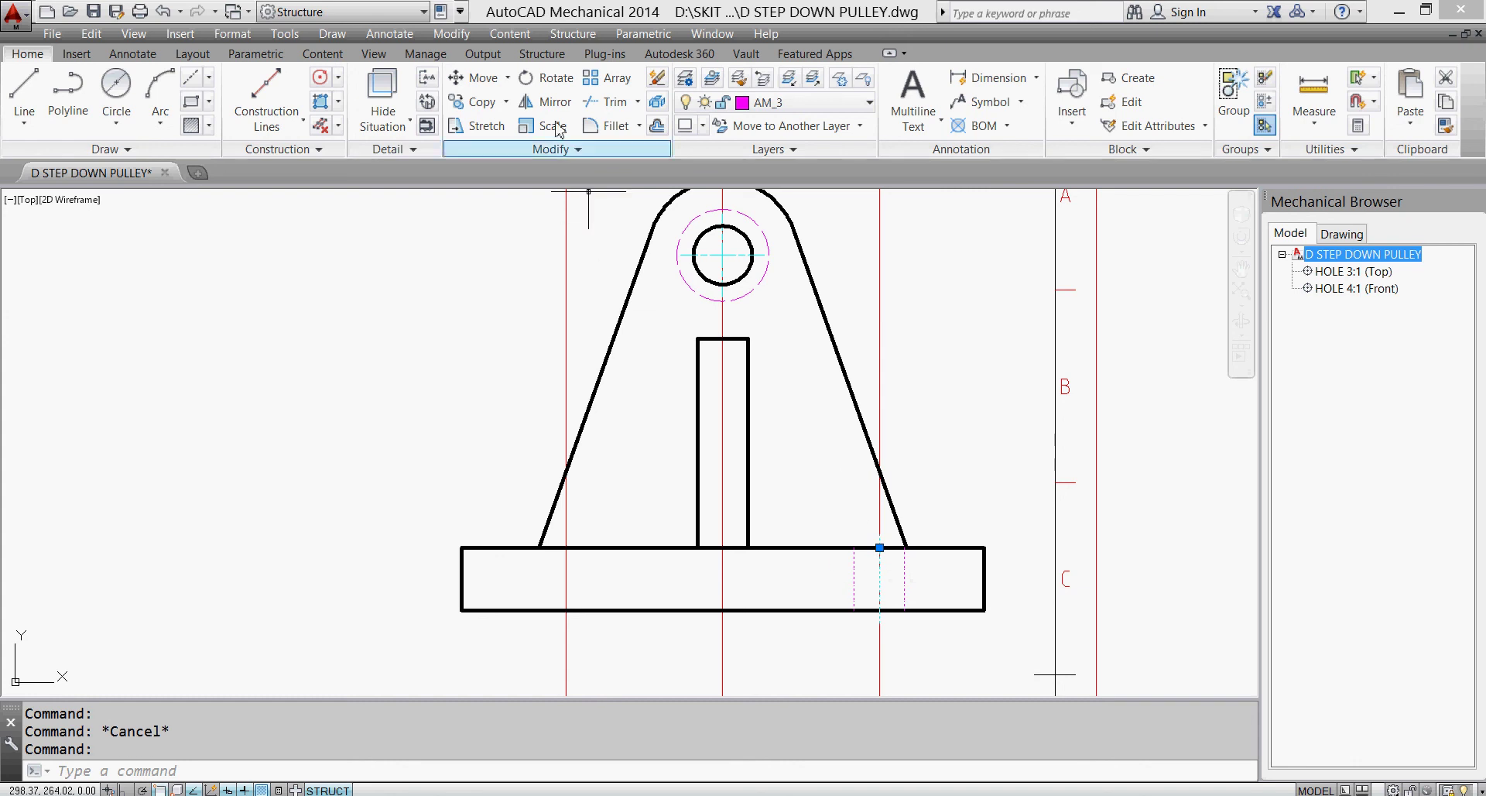
left_click(545, 102)
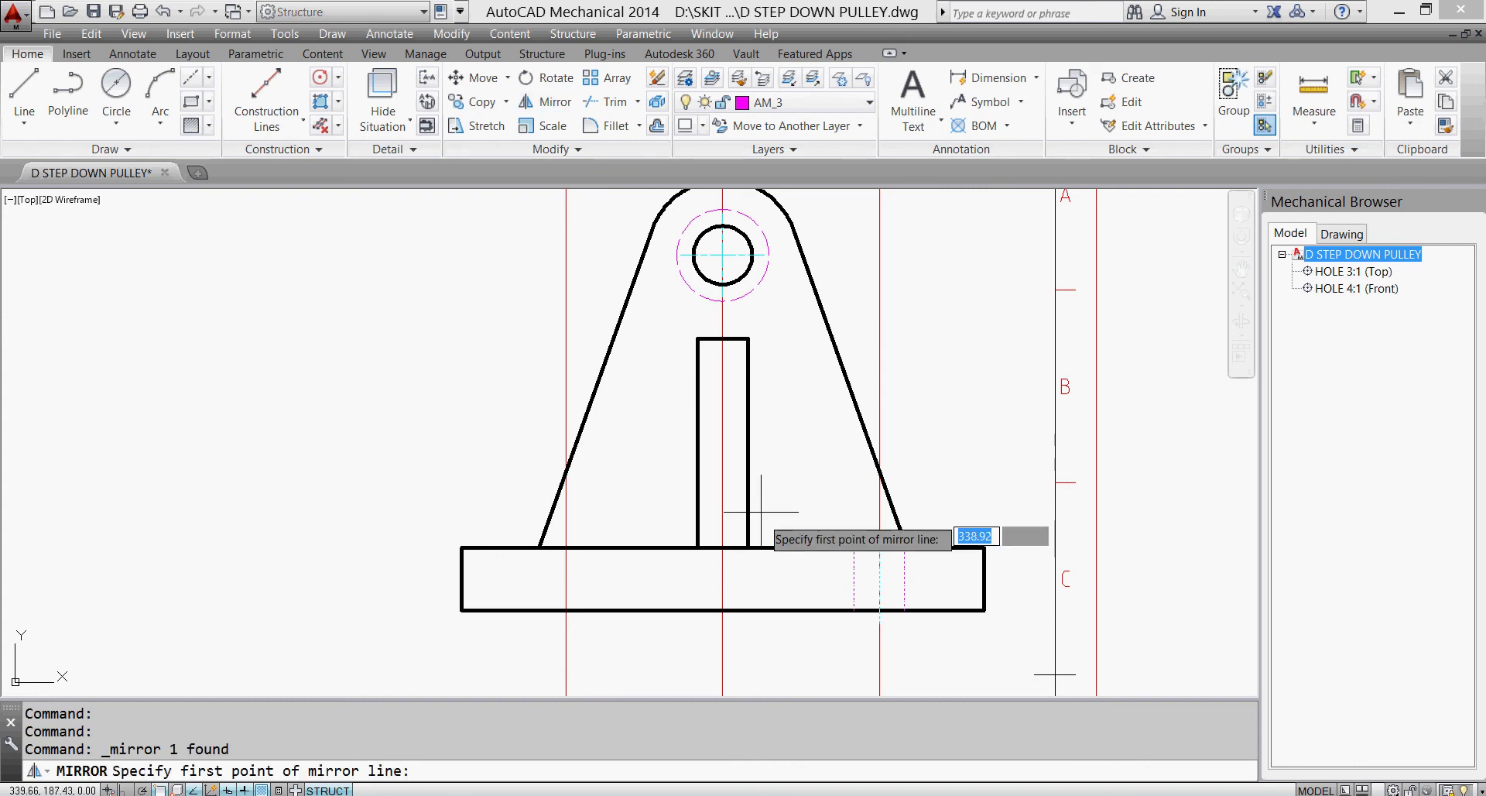
left_click(723, 547)
left_click(723, 338)
key("Return")
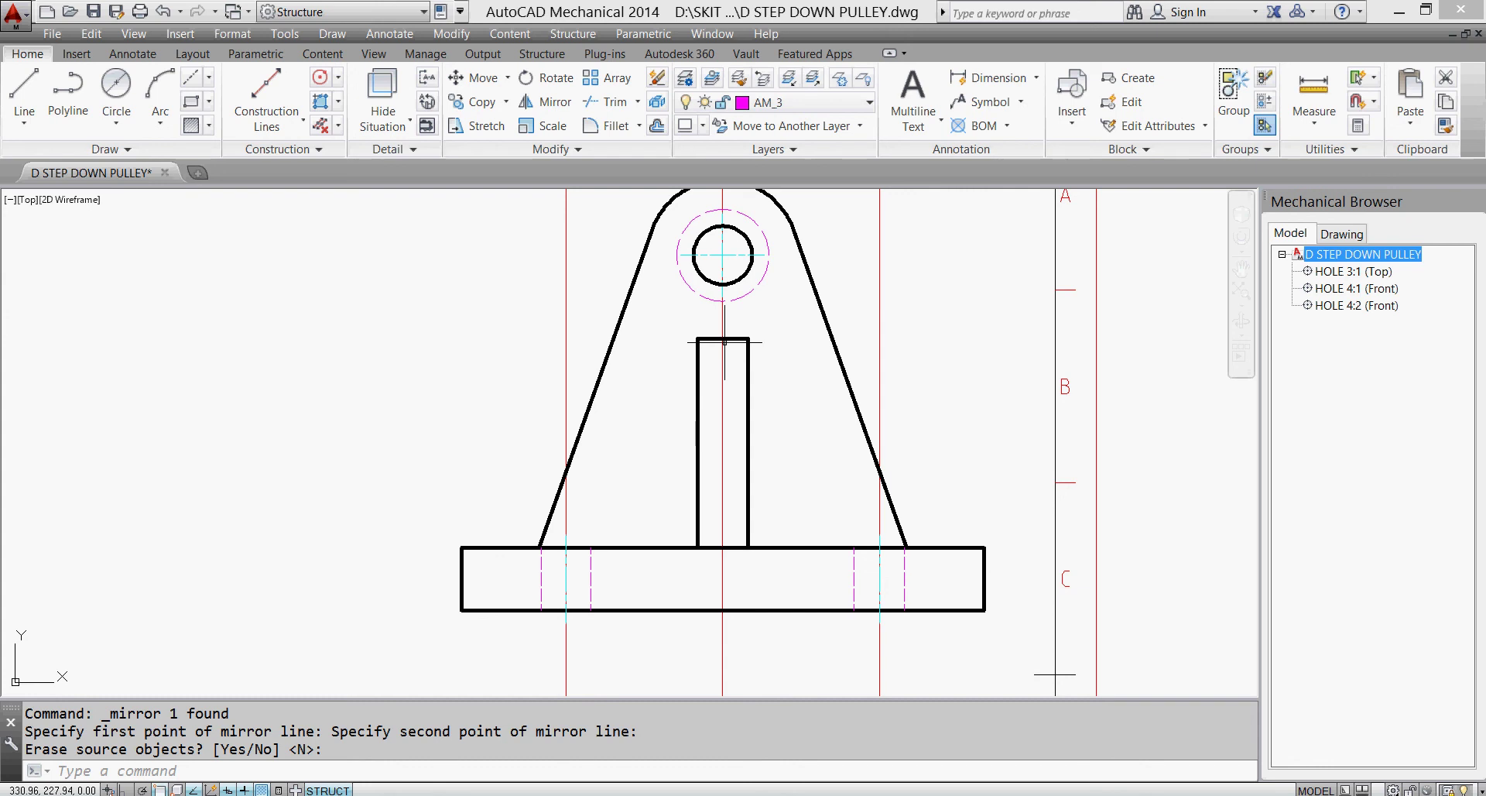
- Delete the two vertical construction lines that run through the left and right base holes
left_click(595, 317)
left_click(466, 358)
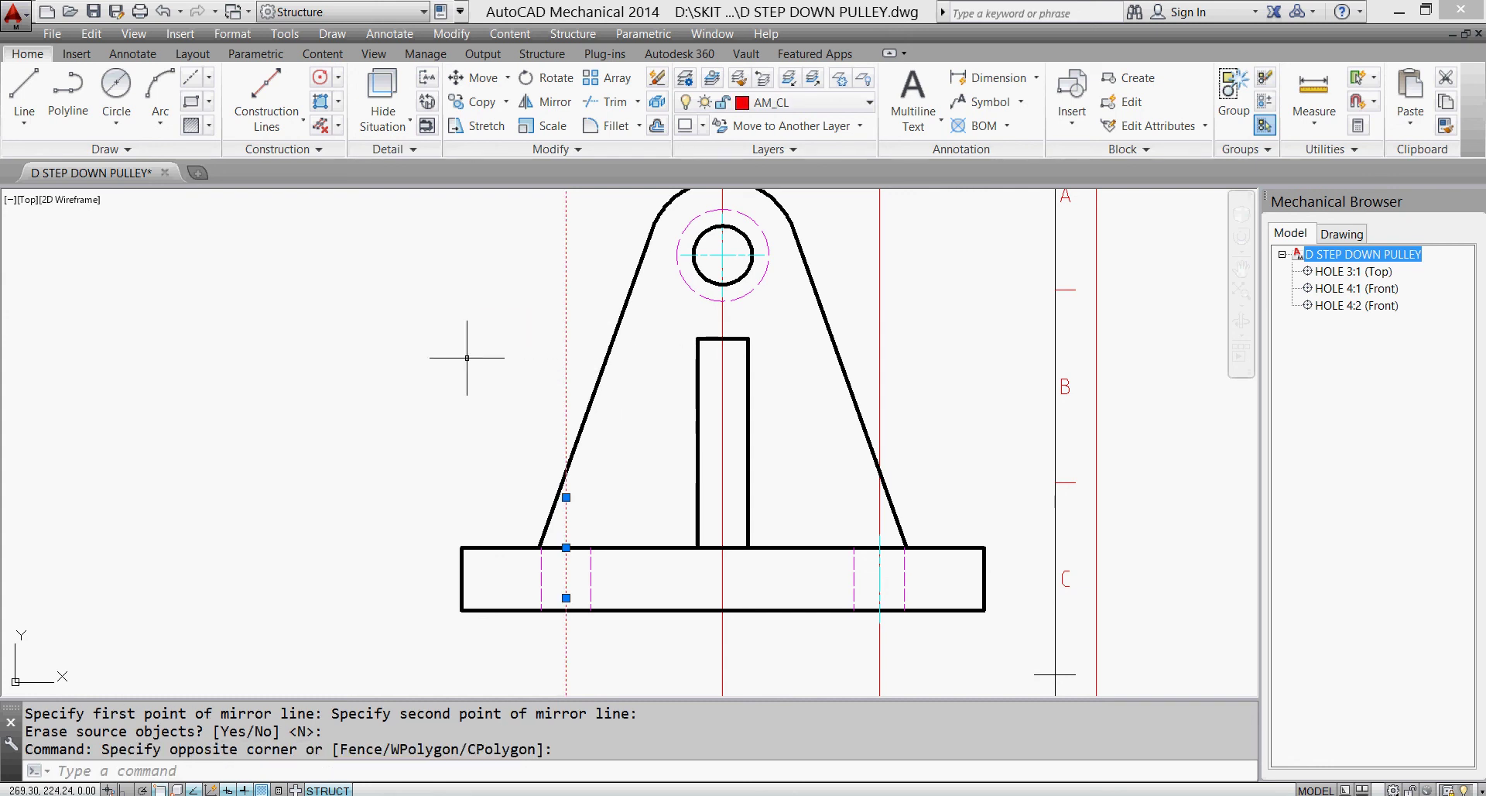
key("Delete")
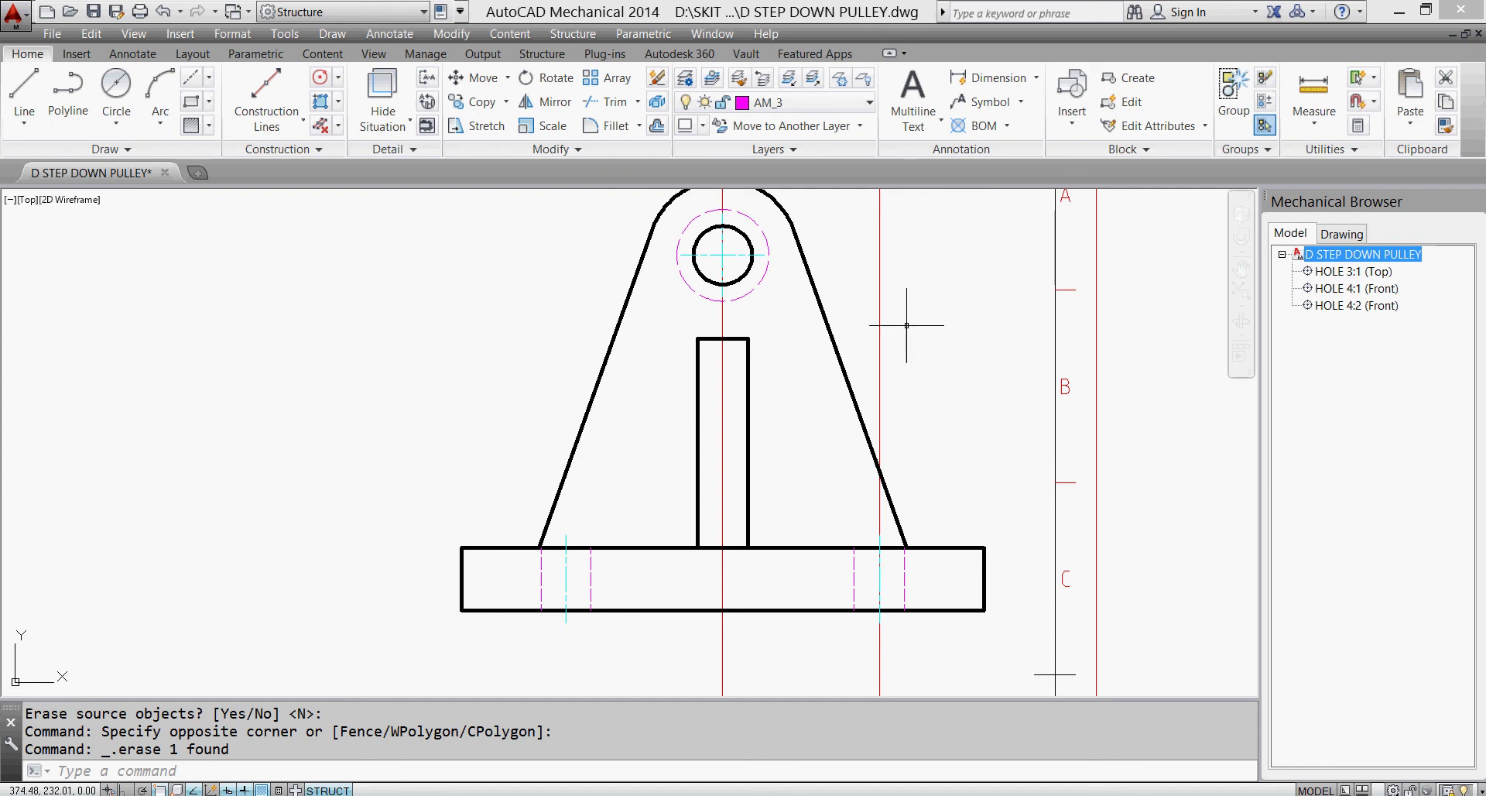
left_click(921, 311)
left_click(859, 323)
key("Delete")
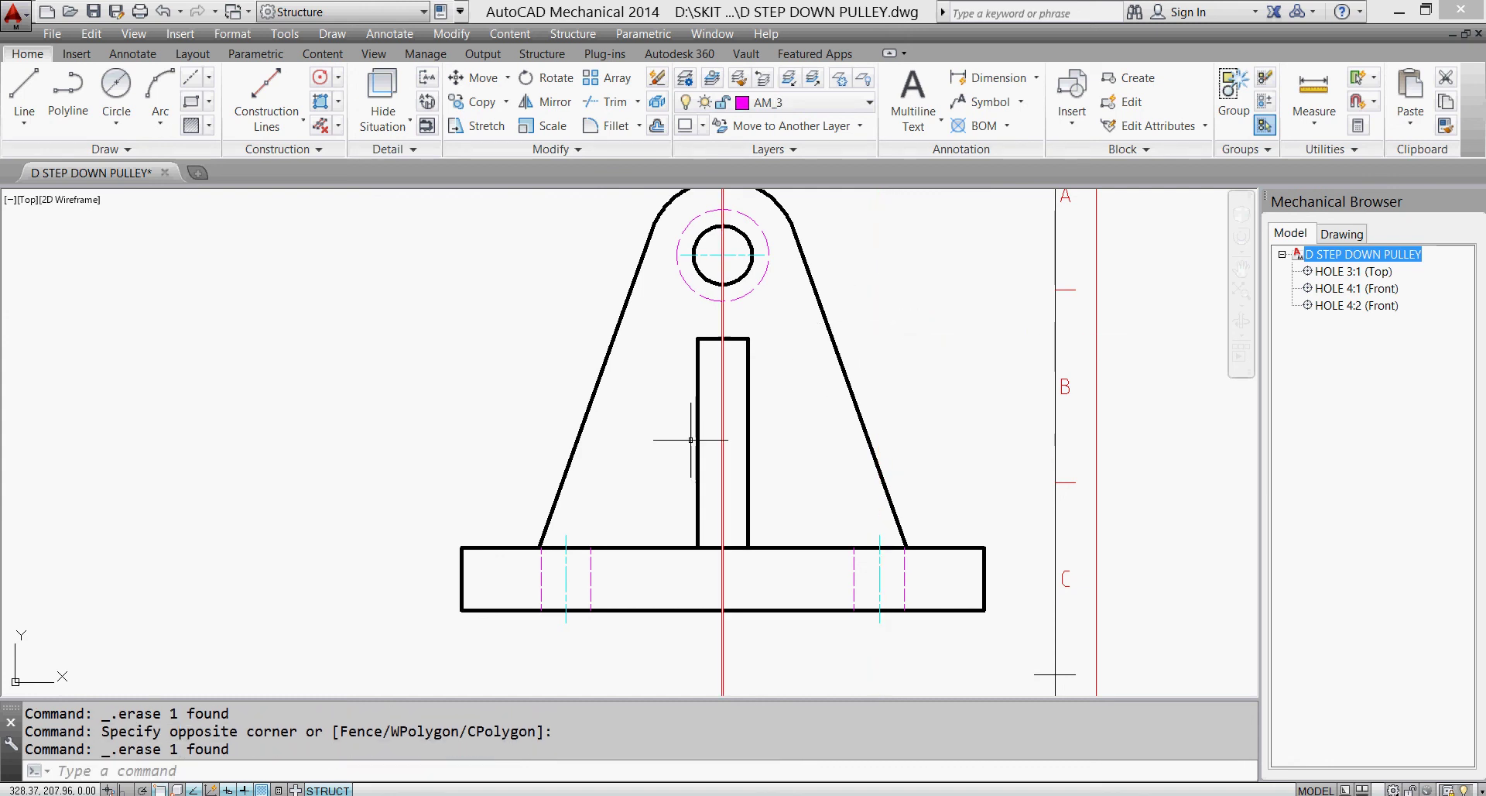
- Check the recess dimensions in the assembly PDF and offset the central vertical construction line by 31 mm to both sides in AutoCAD
key("alt+Tab")
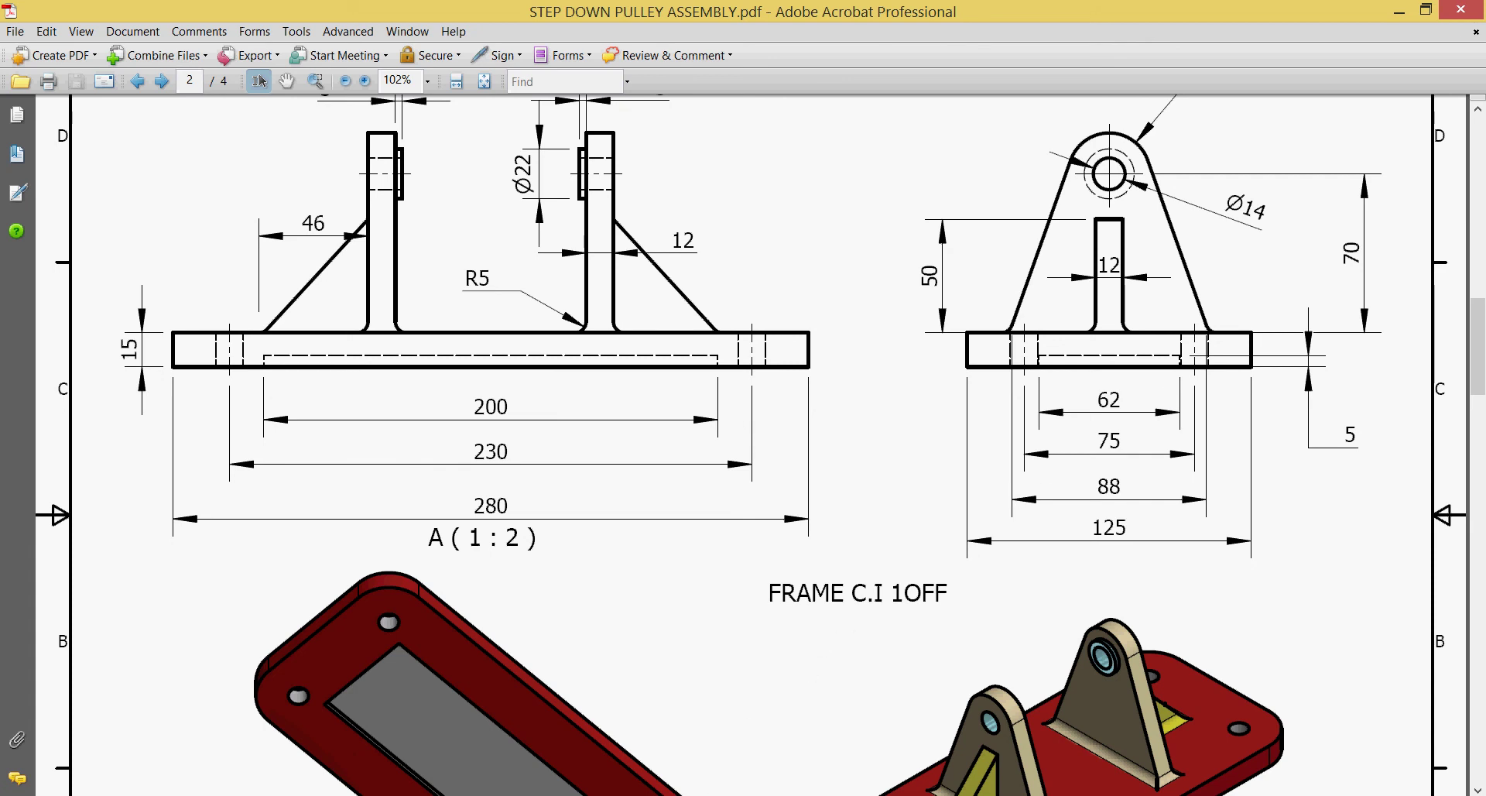
key("alt+Tab")
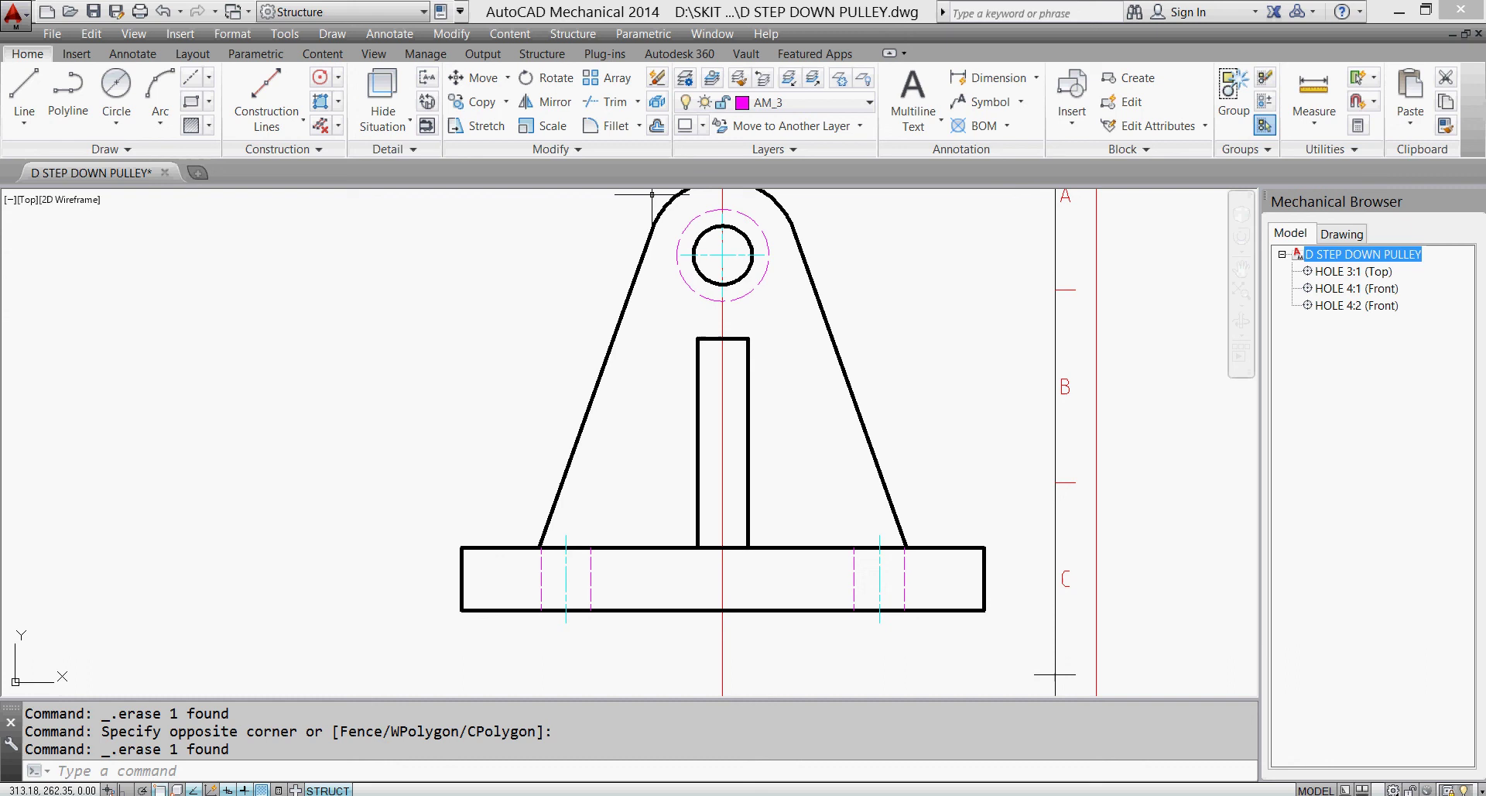
left_click(859, 113)
left_click(852, 155)
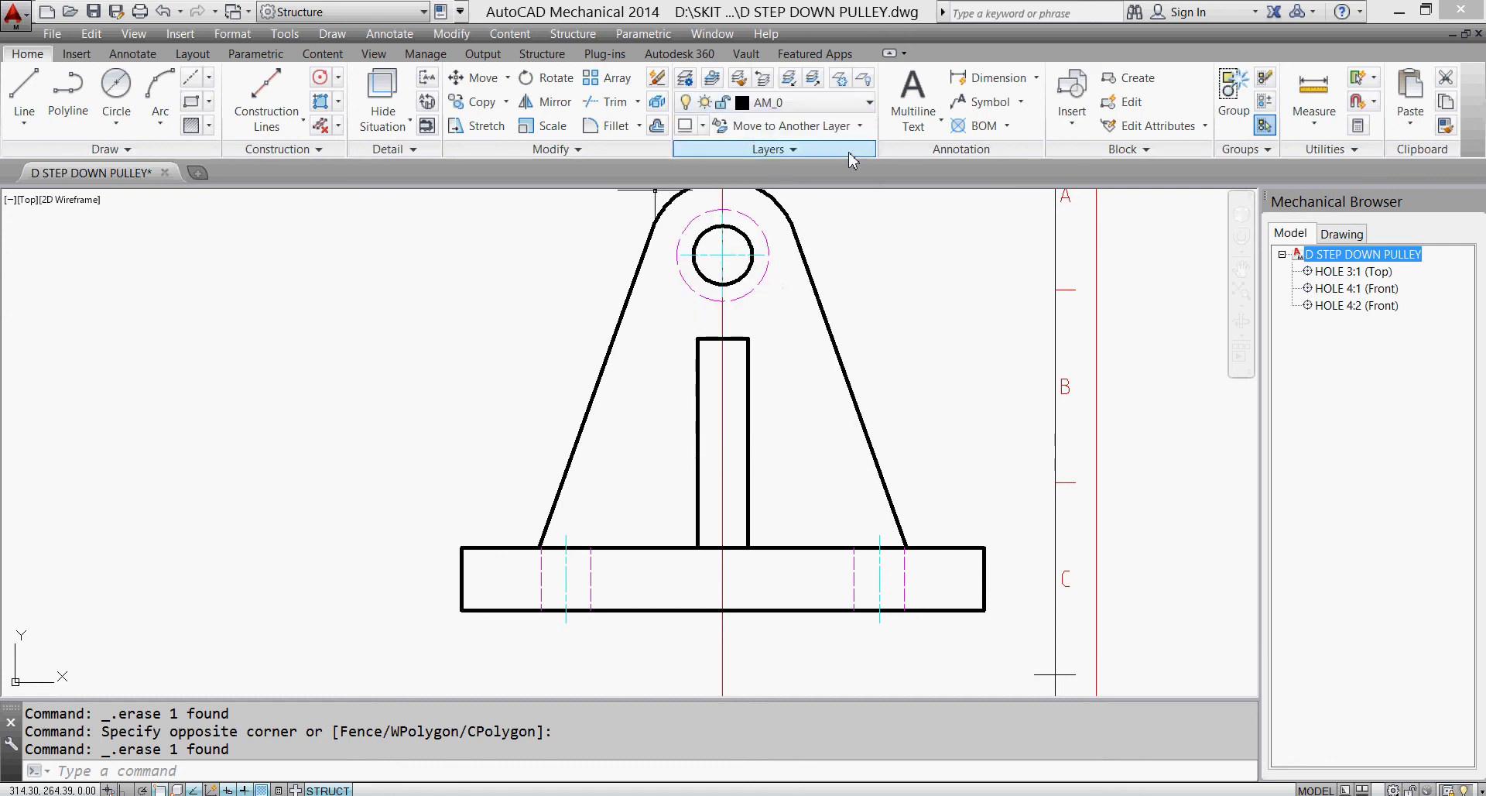
left_click(657, 125)
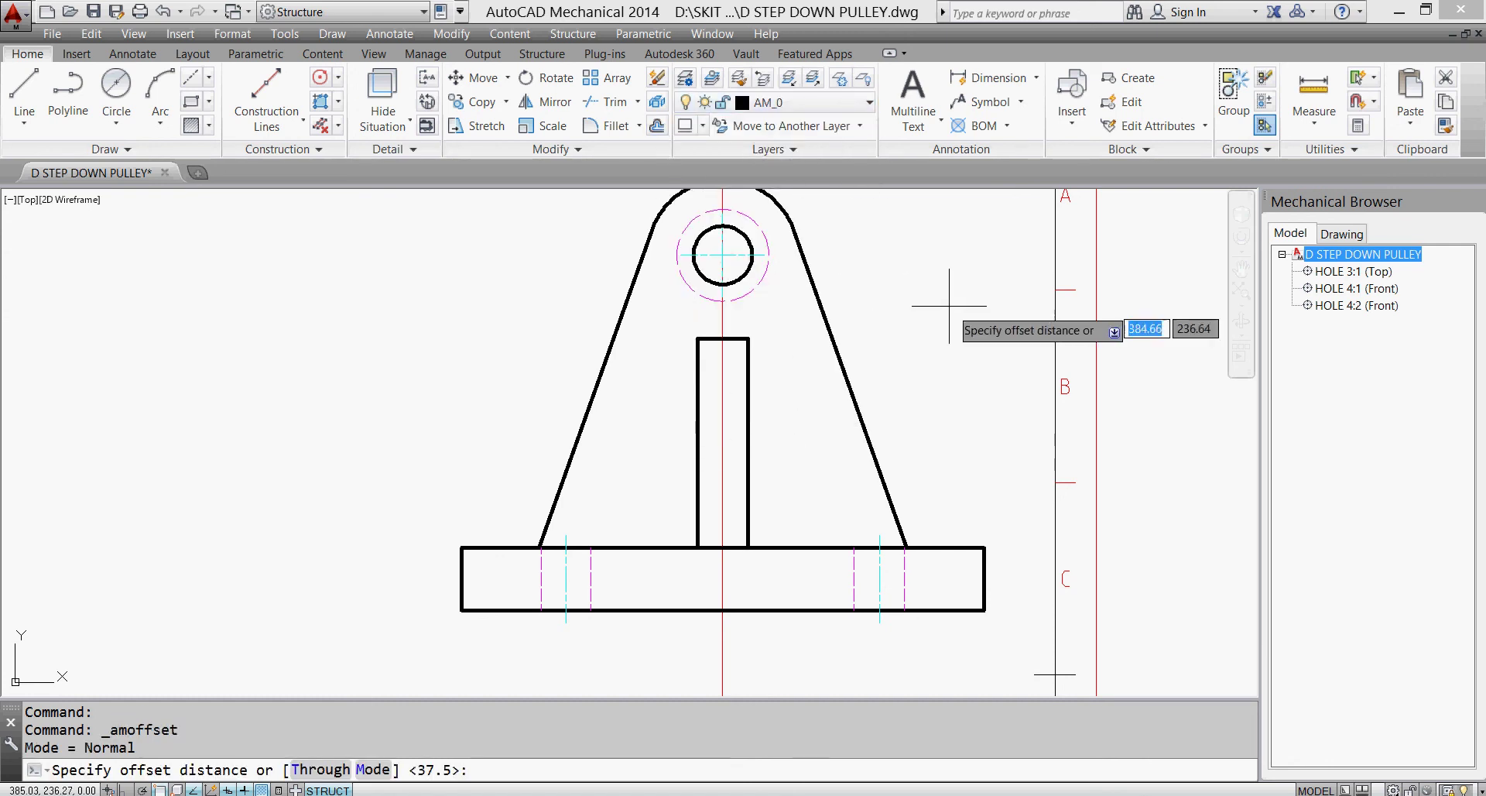
type("31")
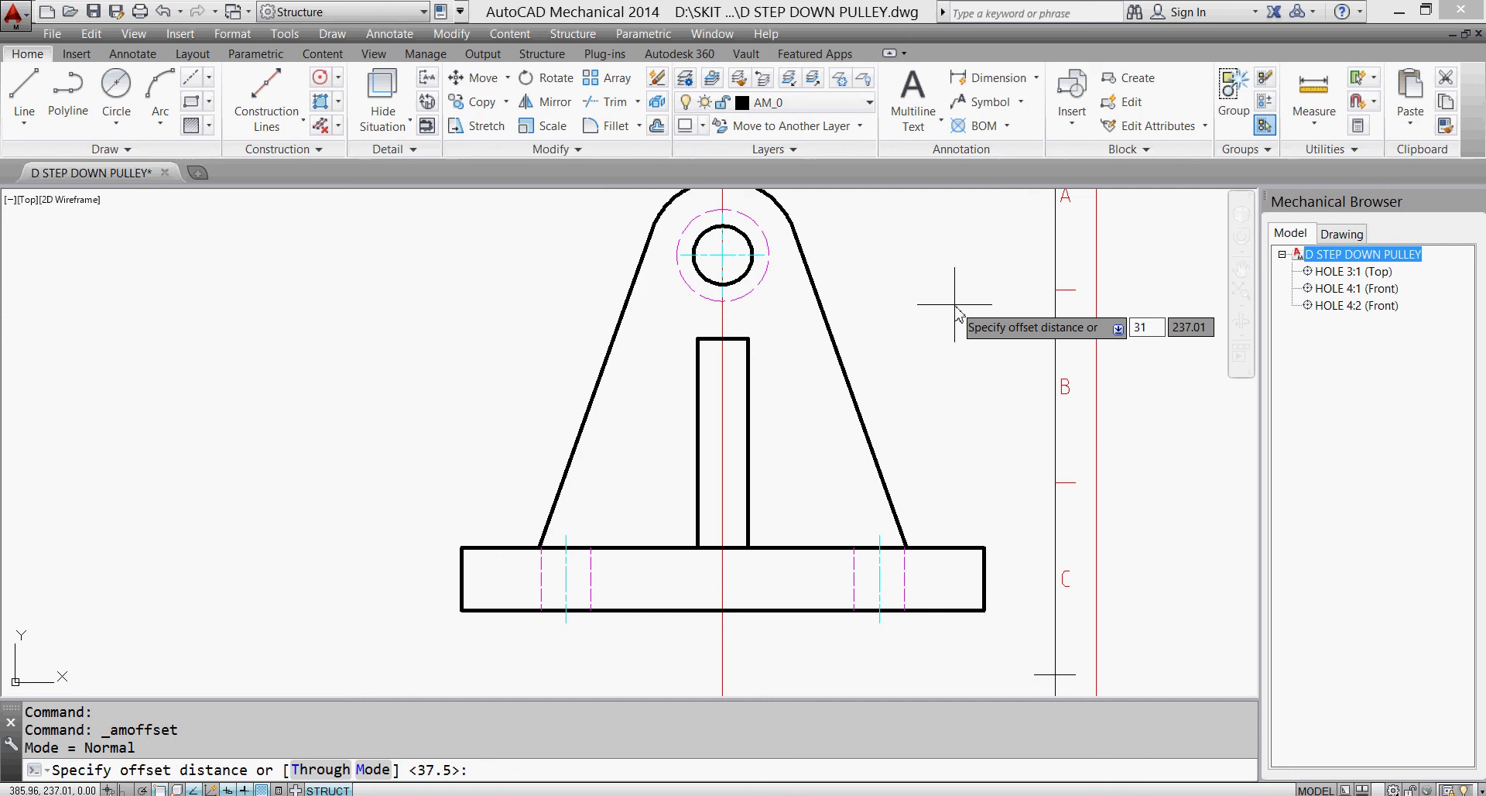
key("Return")
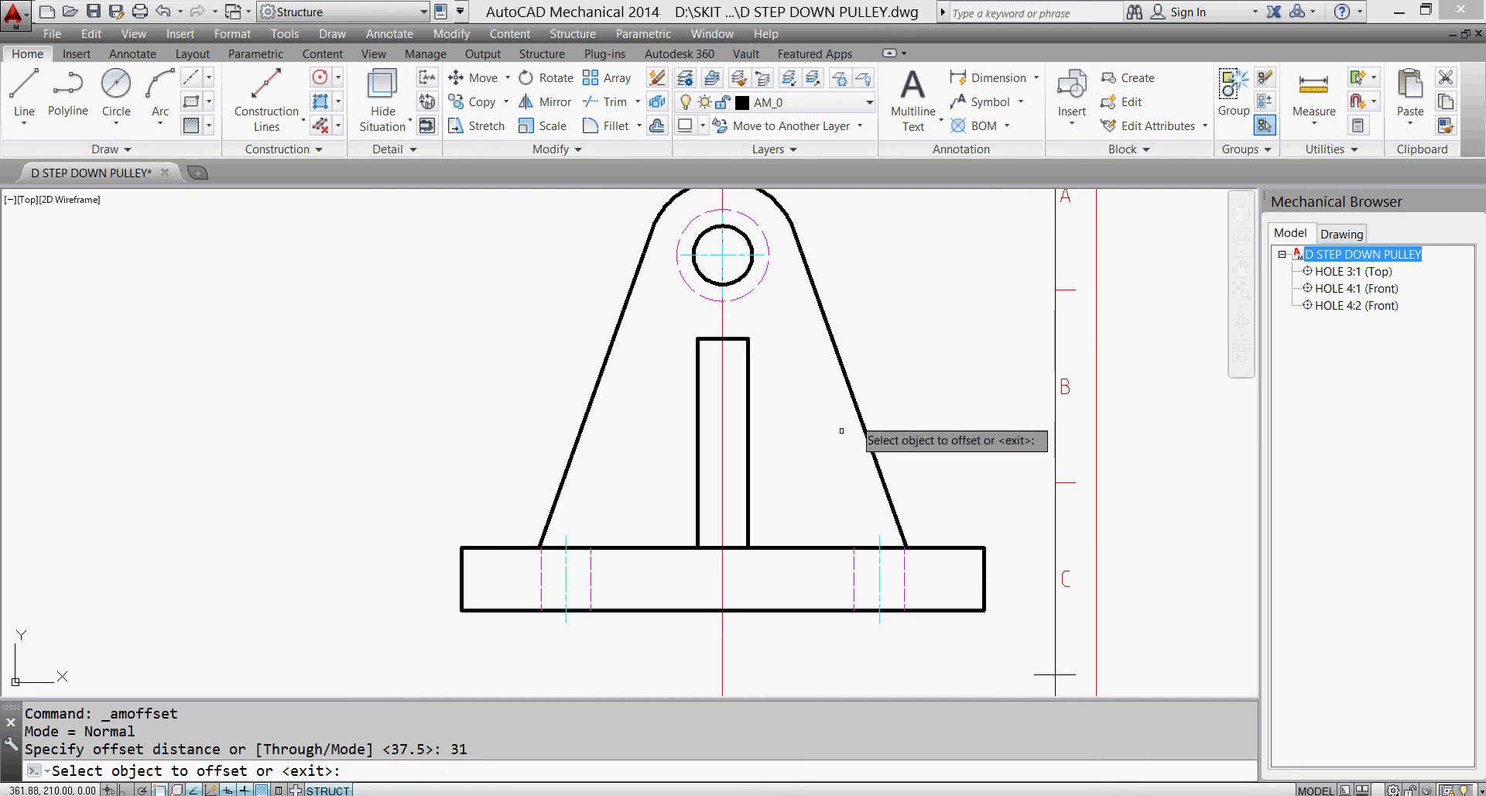
left_click(723, 511)
left_click(793, 505)
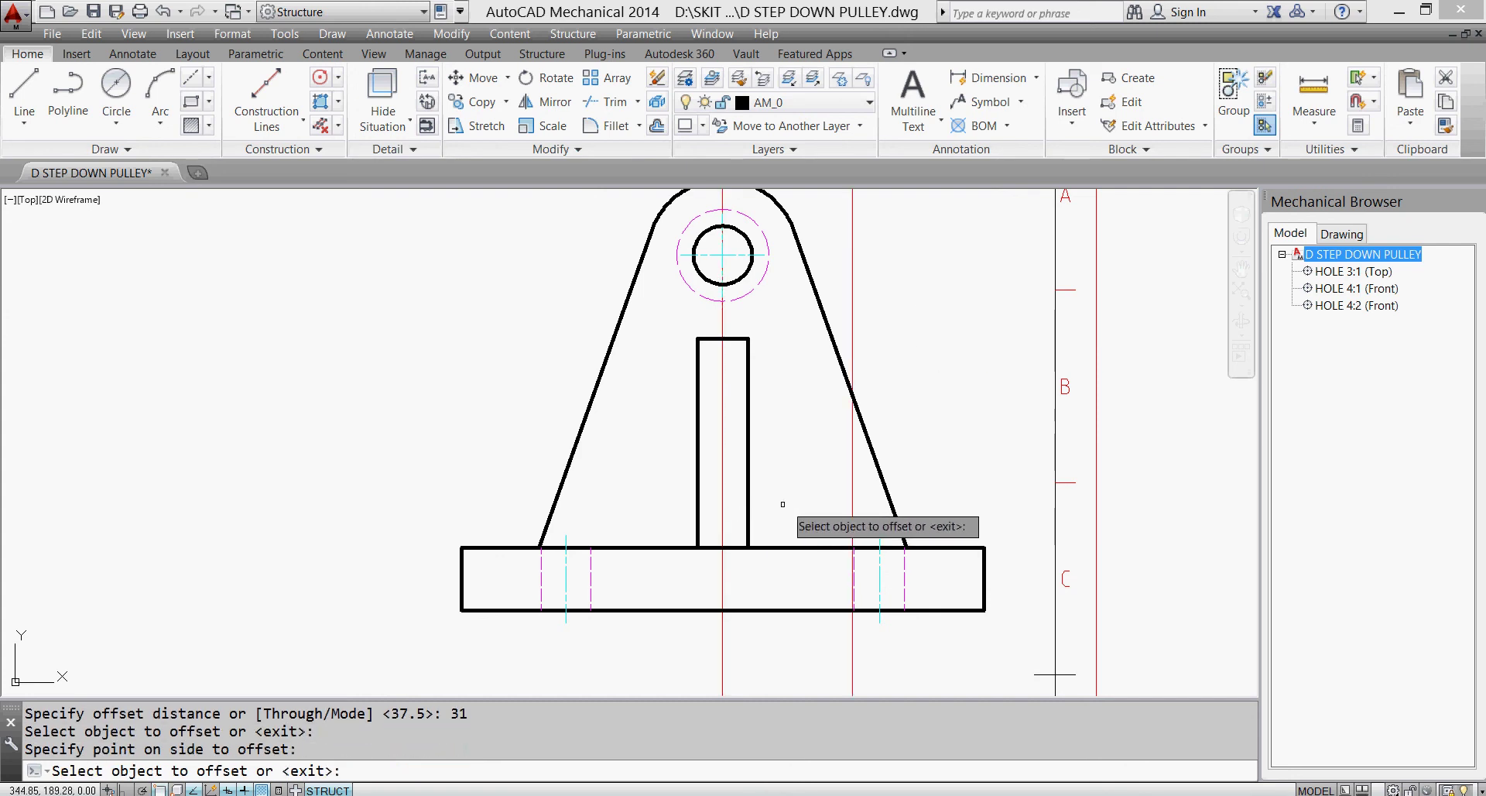
left_click(722, 517)
left_click(680, 526)
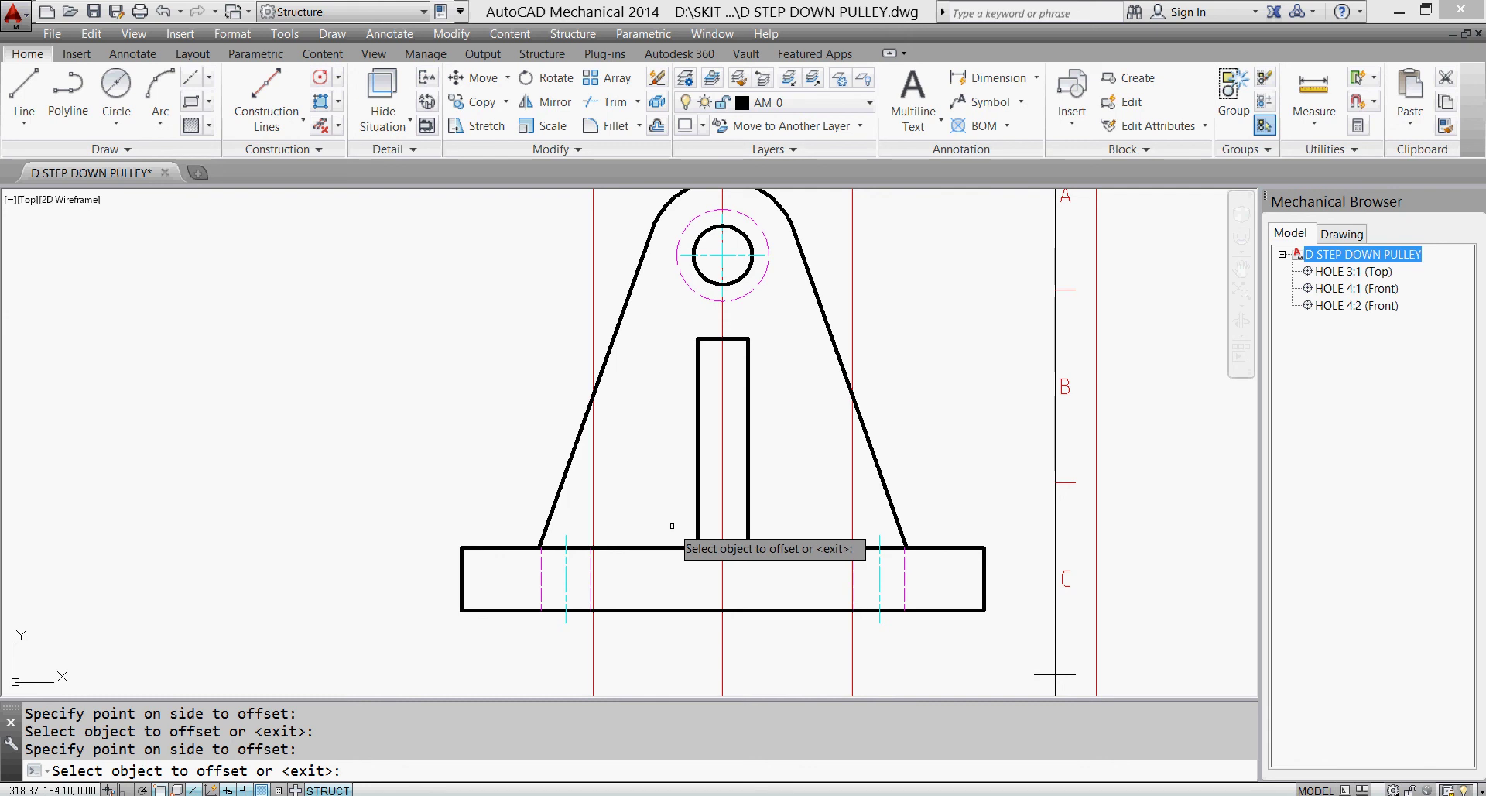
- Place a horizontal construction line along the base plate's lower edge and offset it 5 mm upward for the recess depth
left_click(267, 118)
left_click(267, 238)
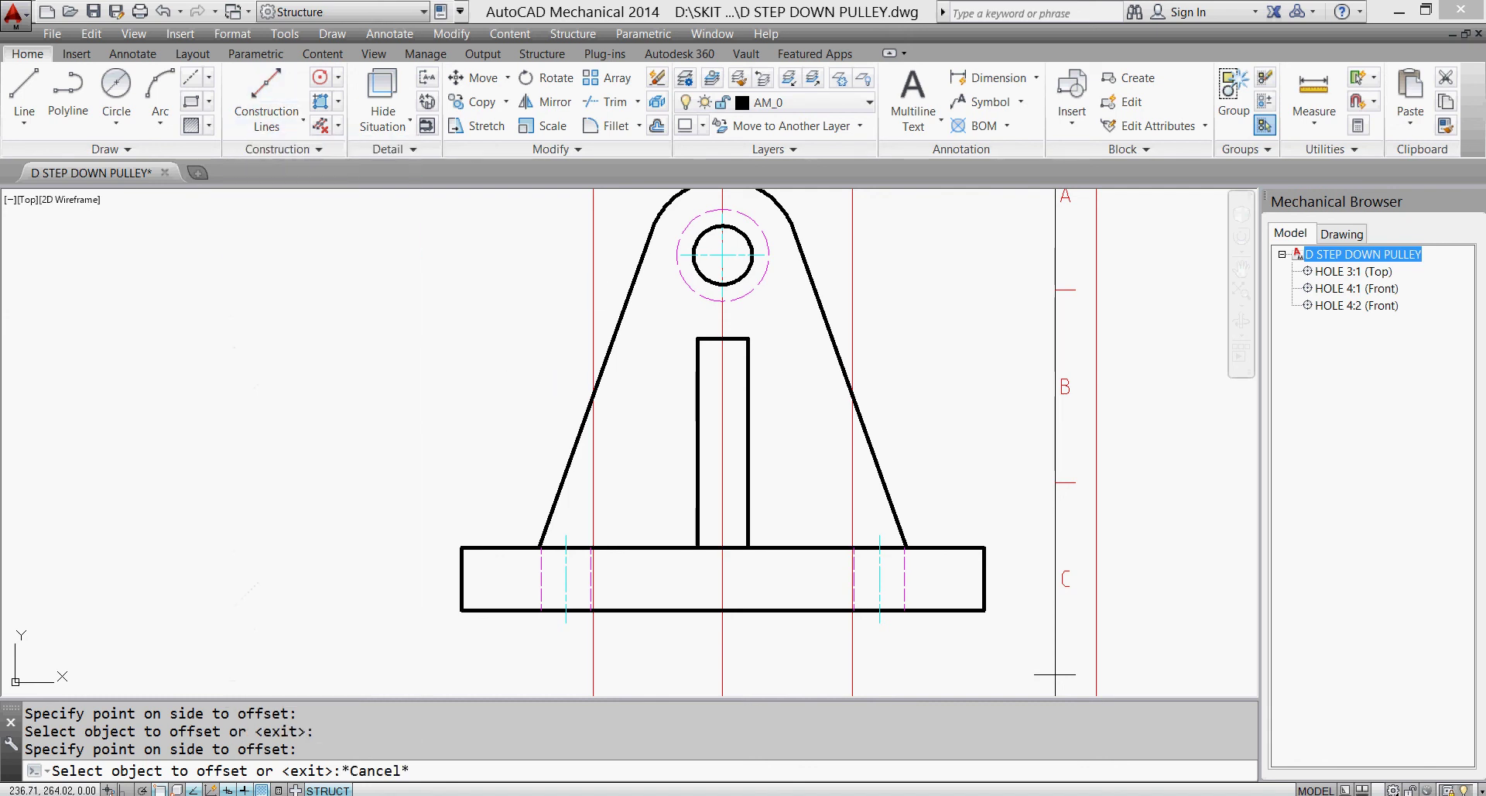
left_click(461, 610)
key("Escape")
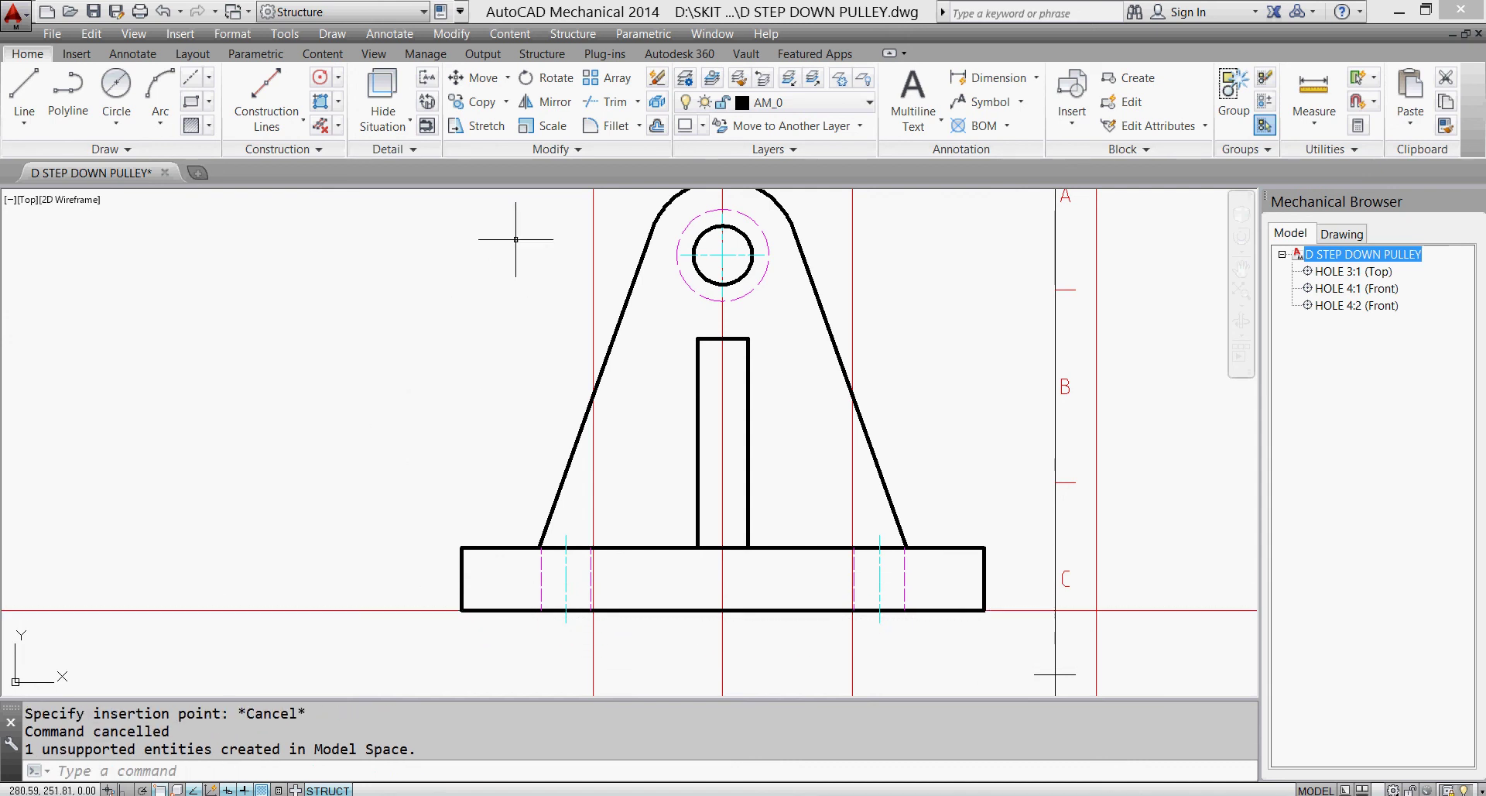
left_click(656, 126)
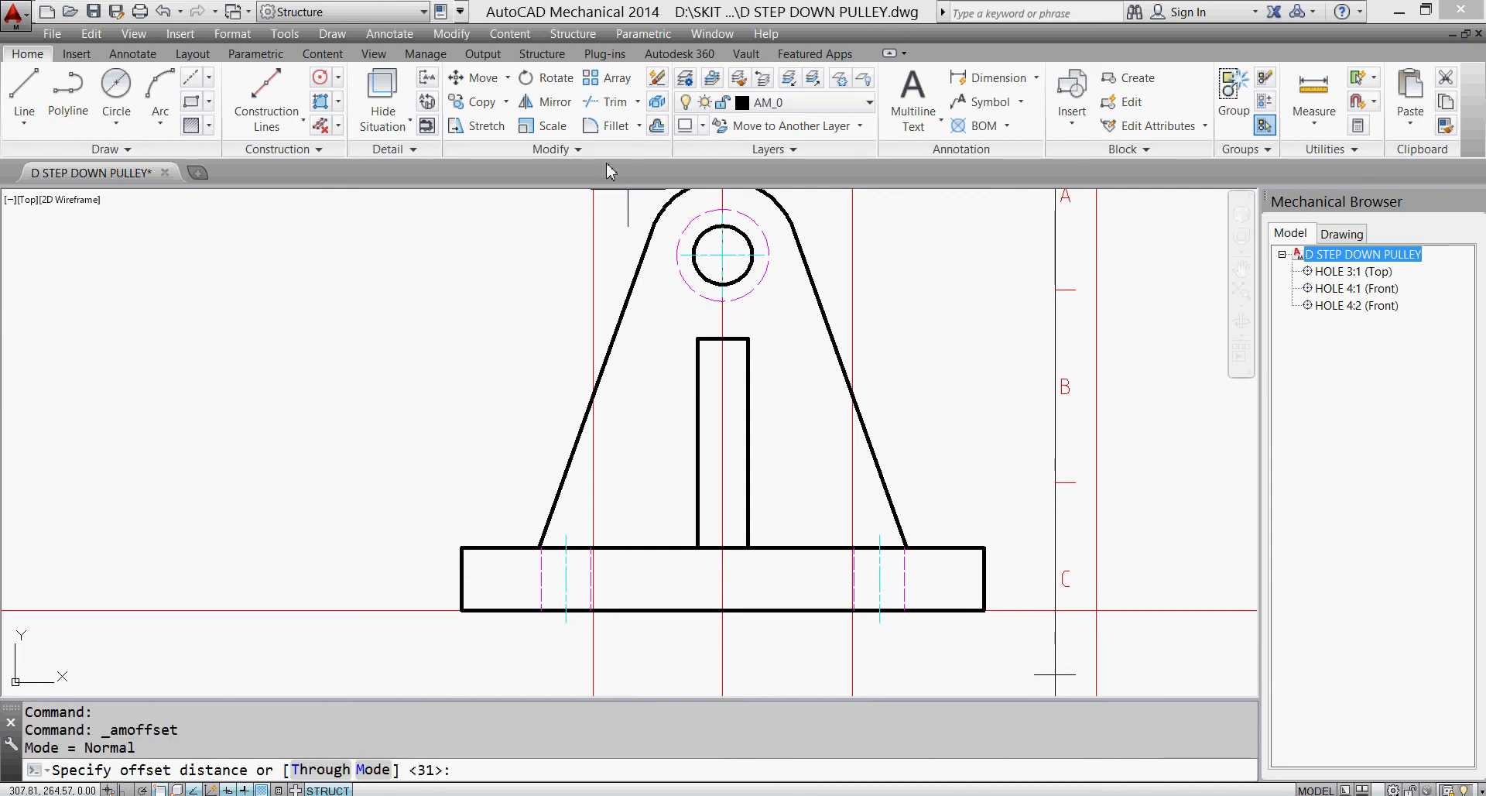
type("5")
key("Return")
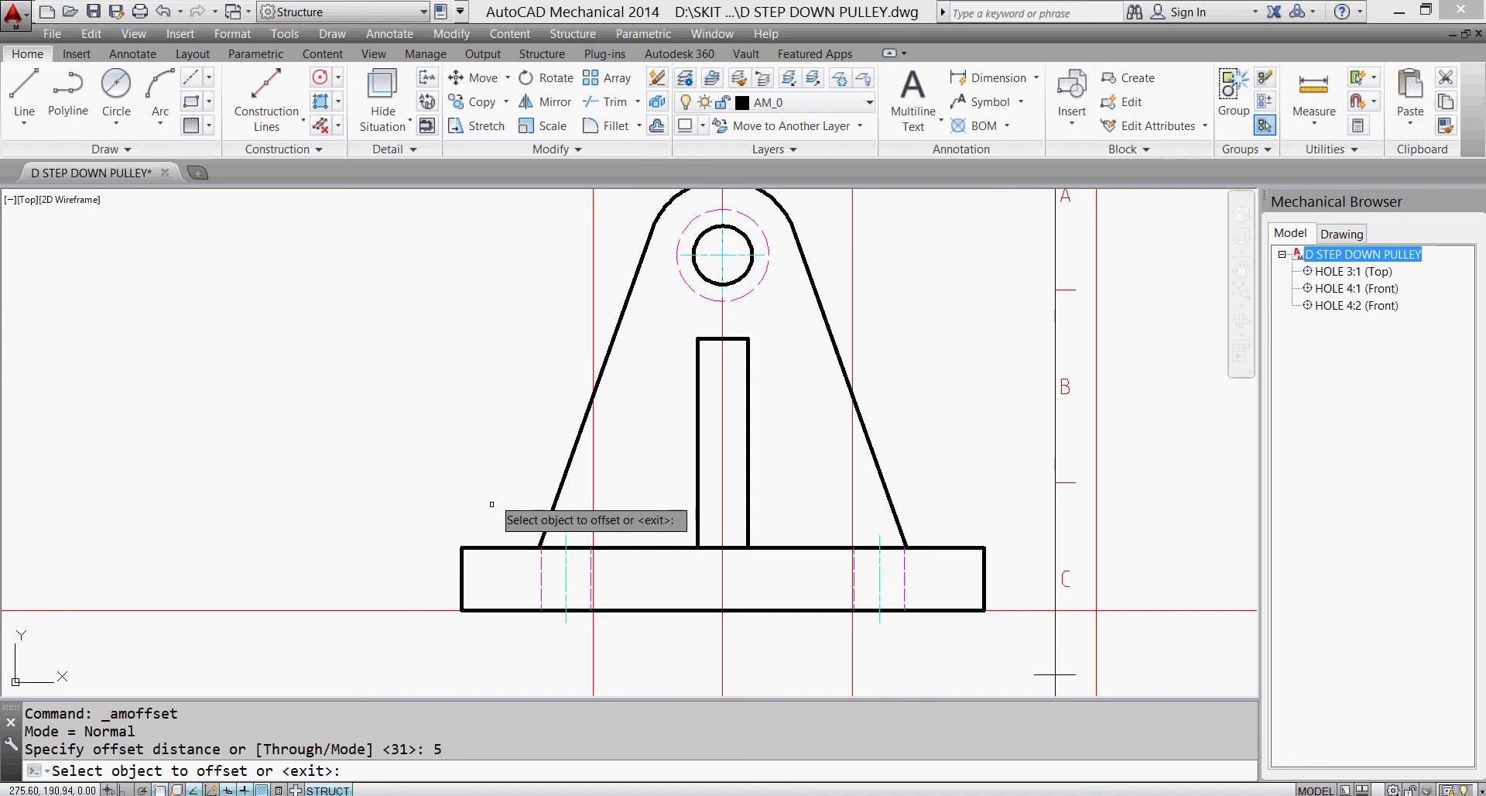
left_click(406, 610)
left_click(406, 576)
key("Escape")
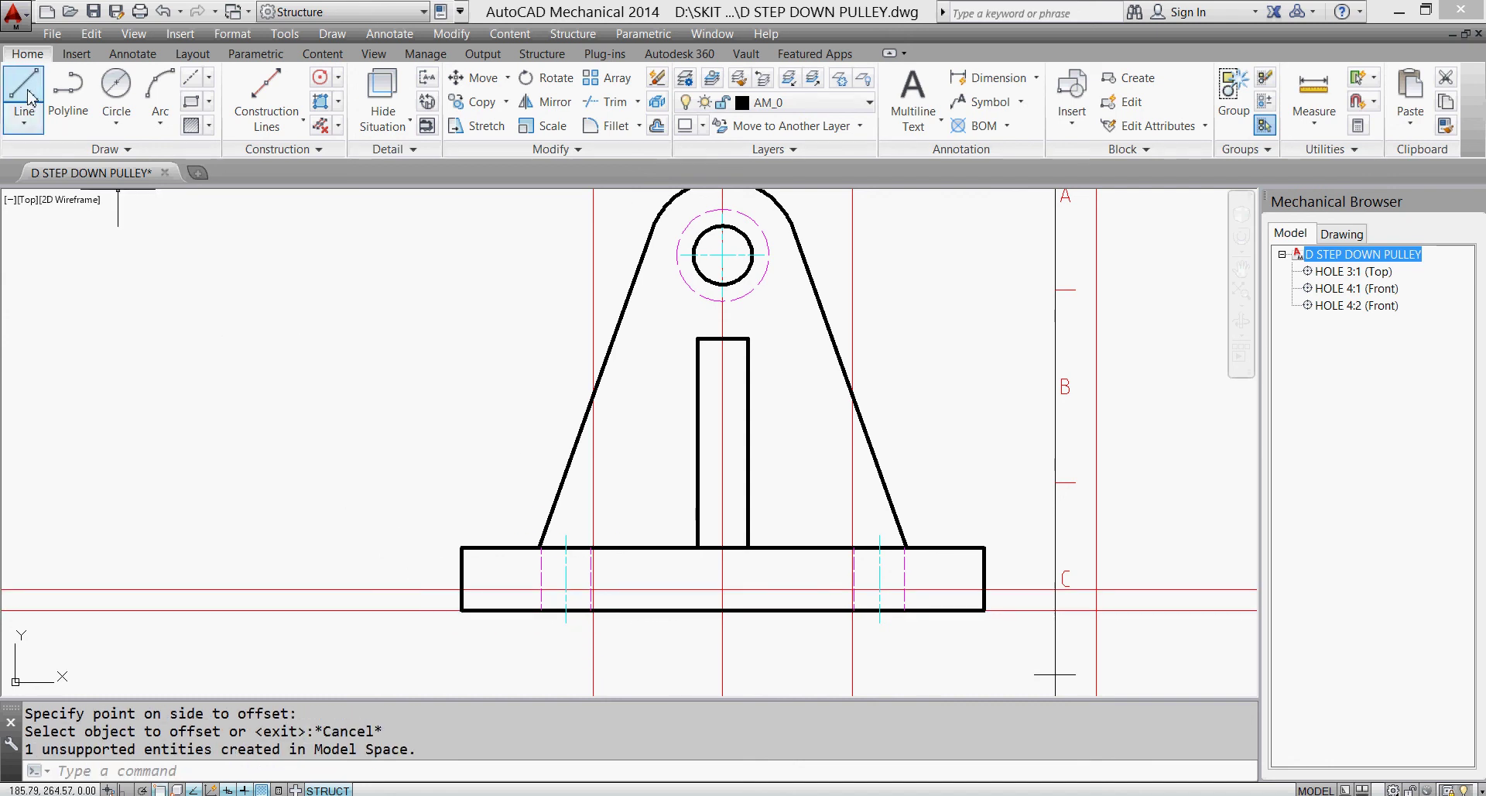
- Draw the recess outline as hidden lines on layer AM_3, following the construction line intersections at the base plate's underside
left_click(831, 105)
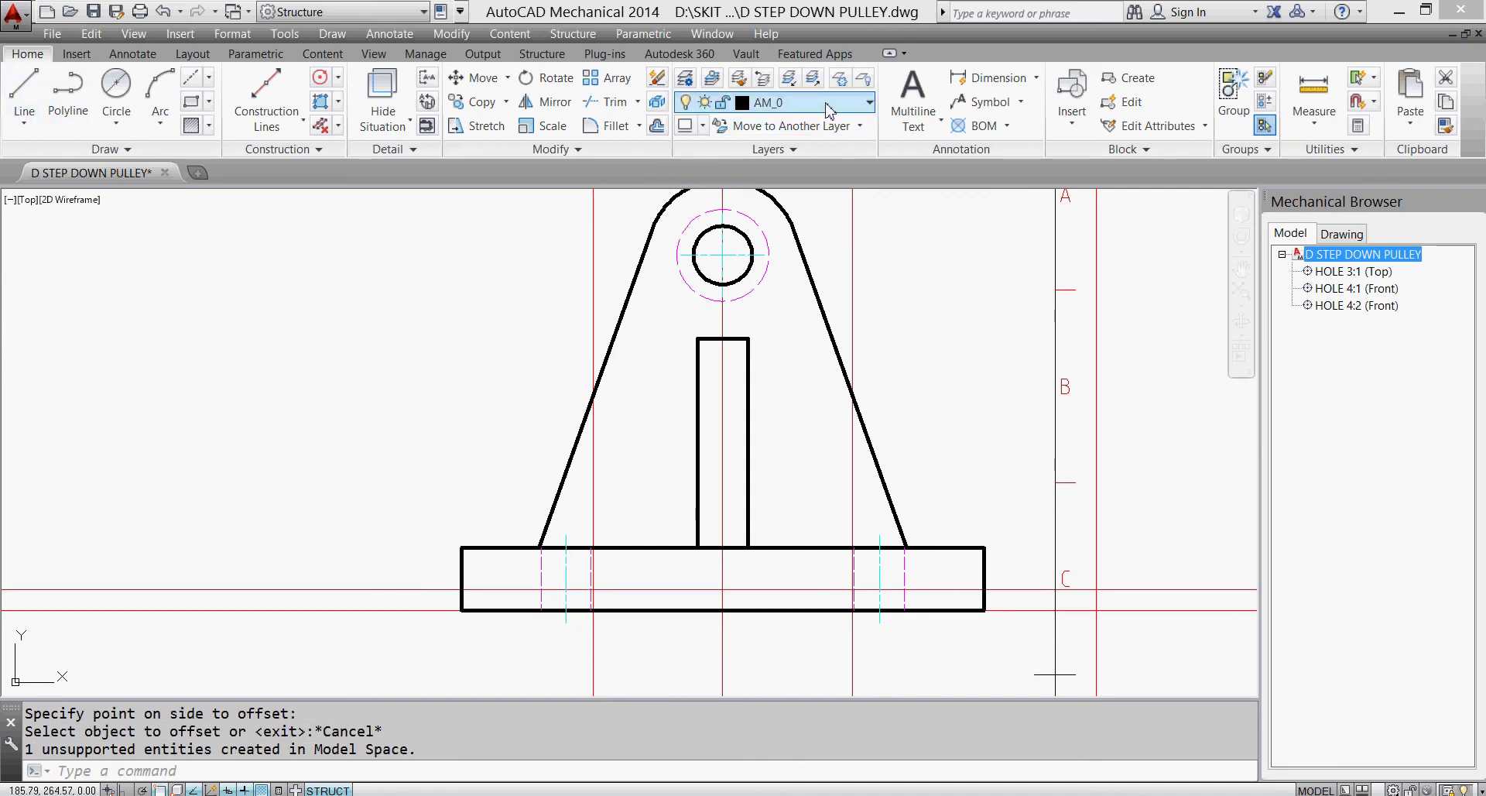
left_click(843, 195)
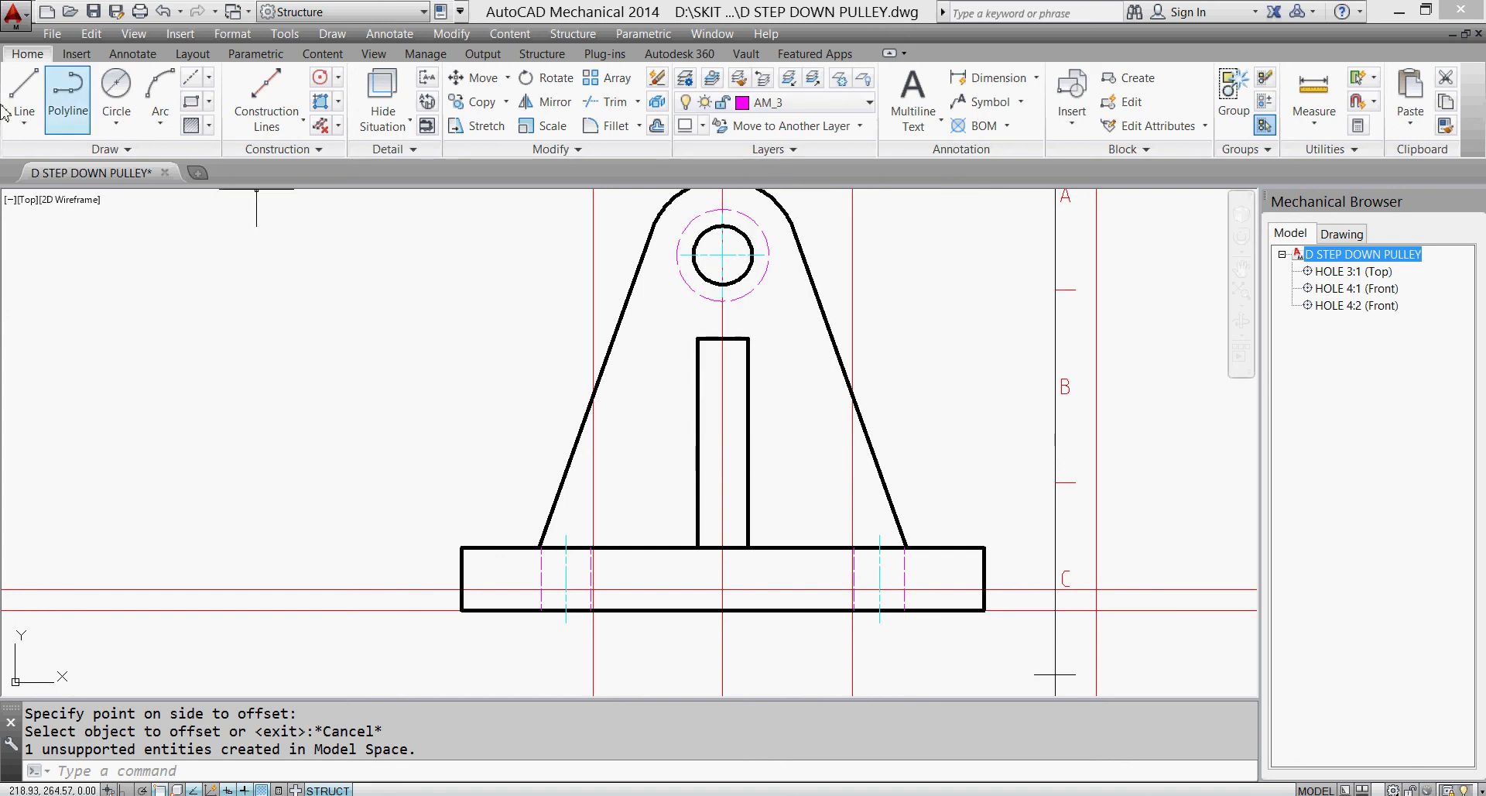
left_click(17, 85)
scroll(606, 617, "up", 5)
left_click(545, 588)
left_click(545, 504)
scroll(961, 512, "down", 4)
scroll(613, 561, "down", 2)
scroll(647, 597, "up", 6)
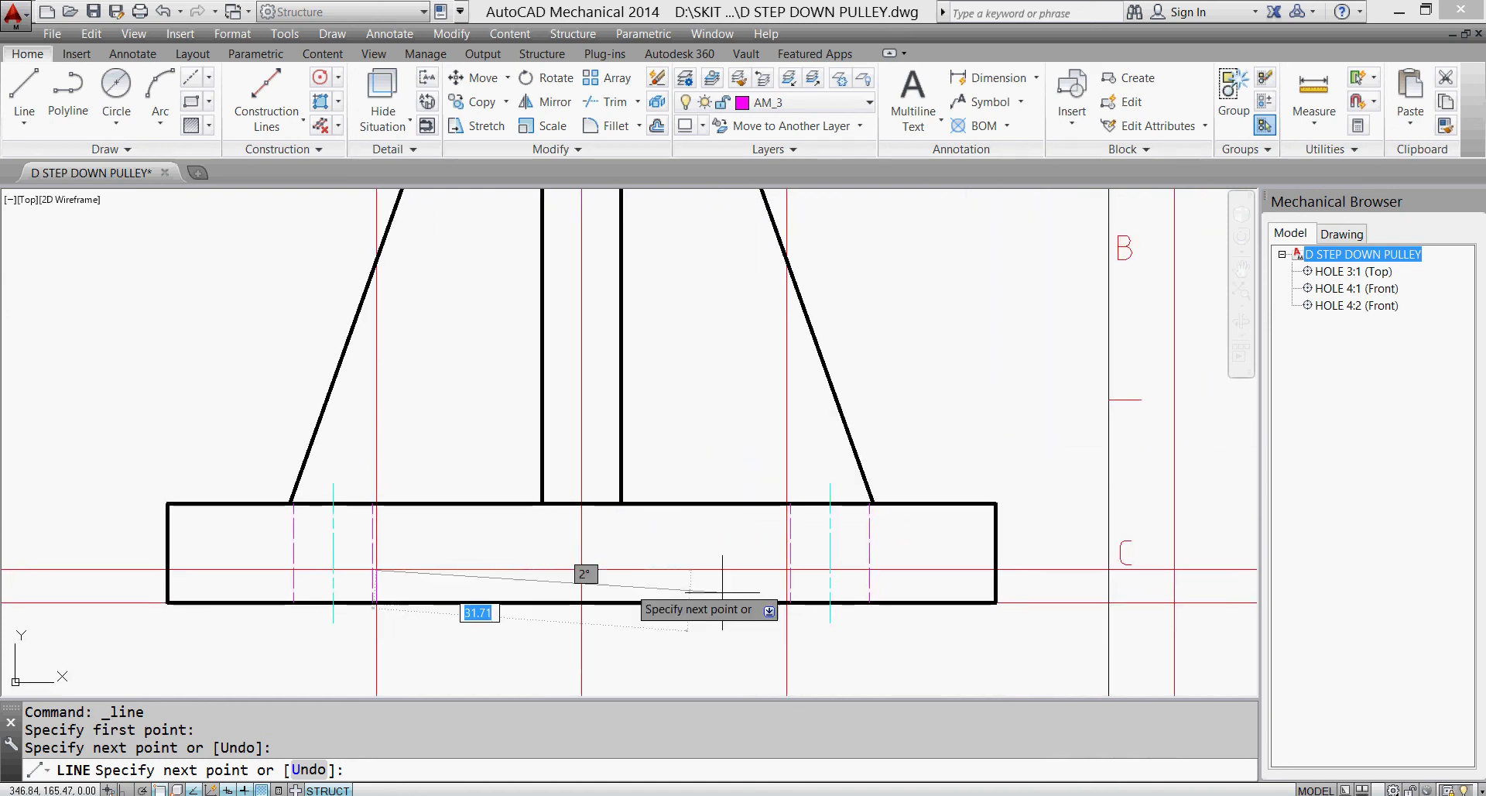
left_click(821, 538)
left_click(822, 621)
key("Escape")
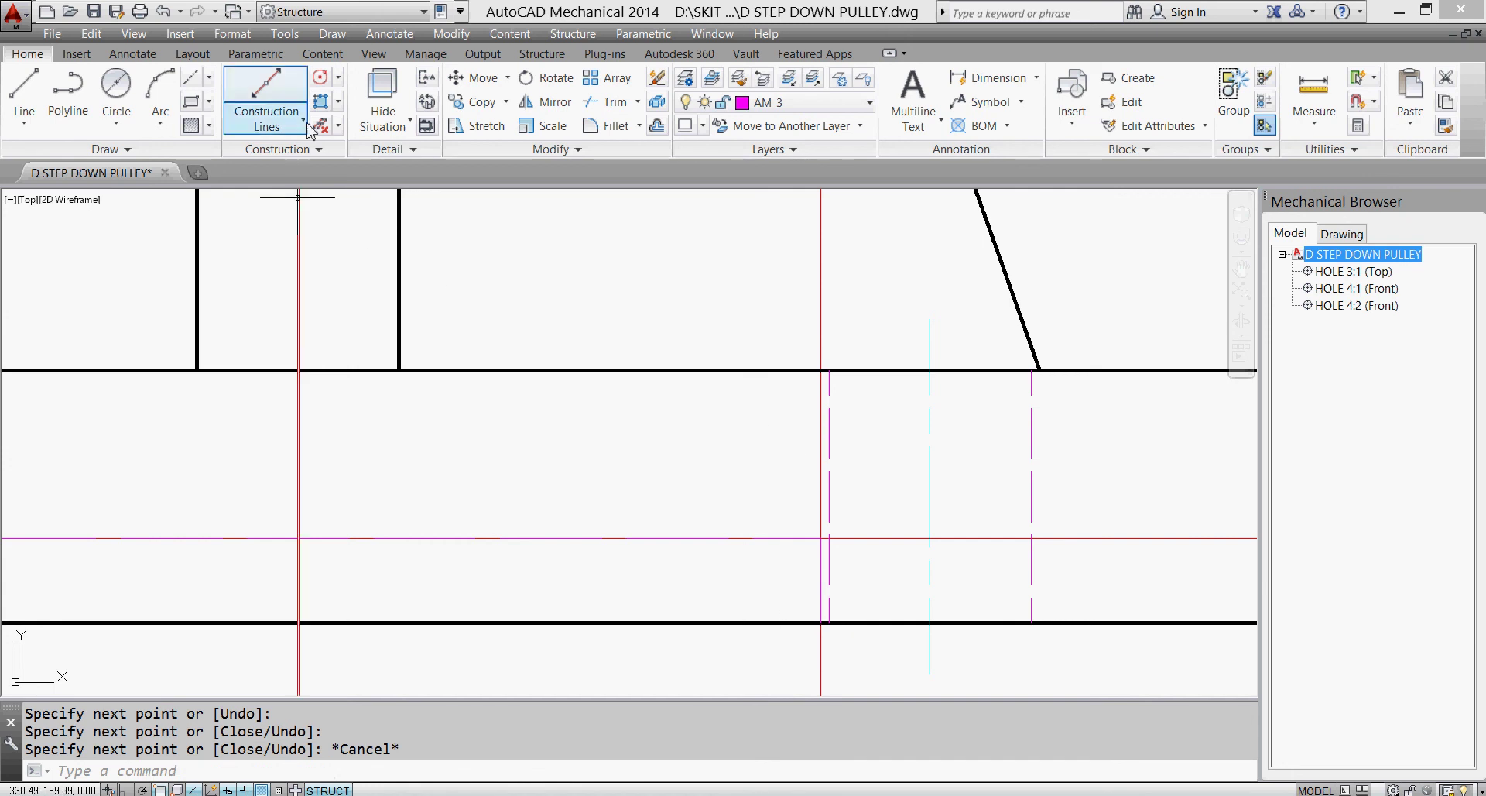
- Erase all construction lines and show the whole drawing sheet
left_click(321, 125)
scroll(754, 570, "down", 2)
scroll(753, 570, "down", 2)
middle_click_drag(773, 564, 792, 564)
middle_click(791, 564)
middle_click(792, 564)
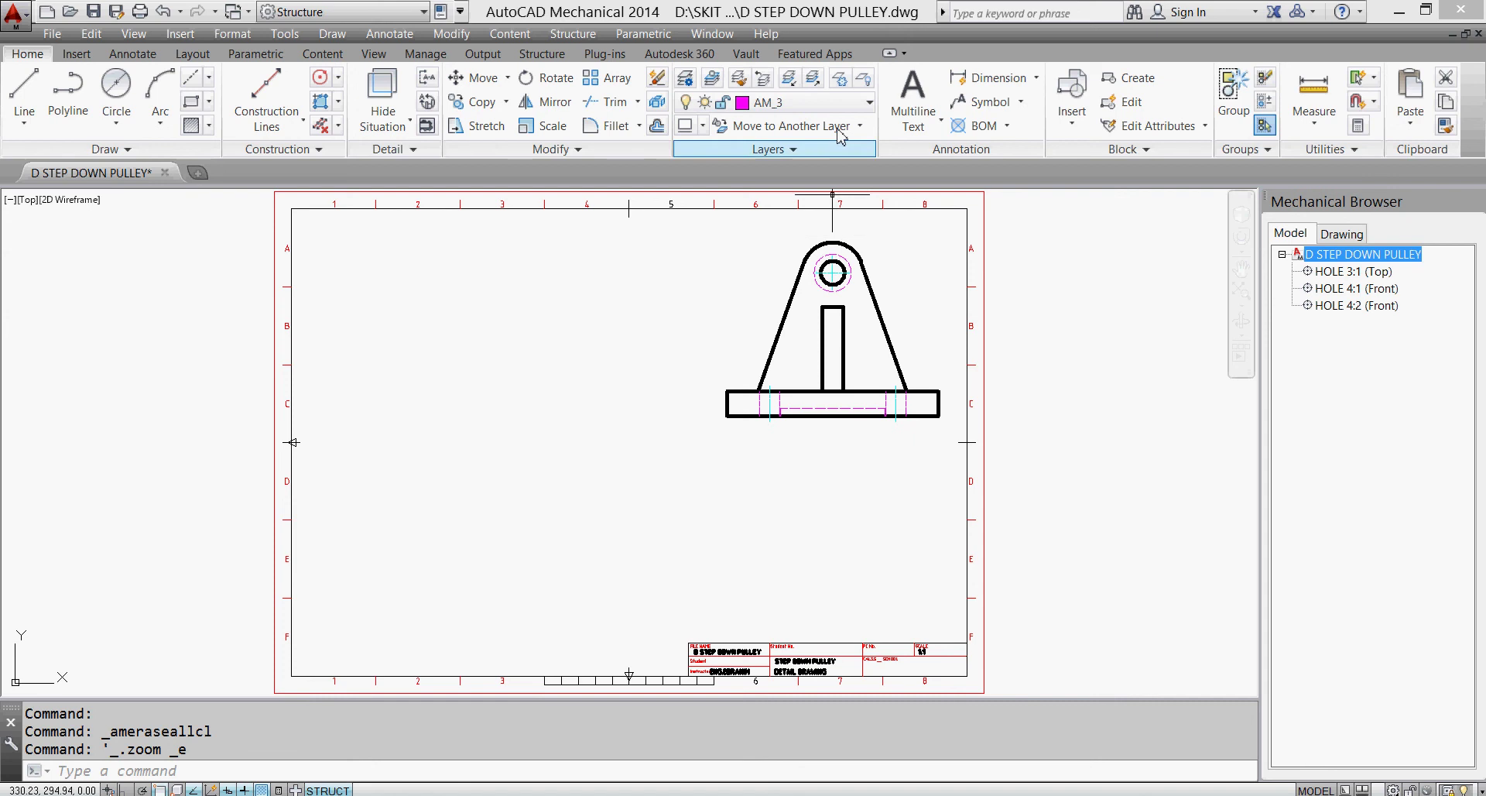
- On layer AM_0, fillet the left sloped edge to the base plate's upper edge with size 5 and Trim Geometry off
left_click(845, 105)
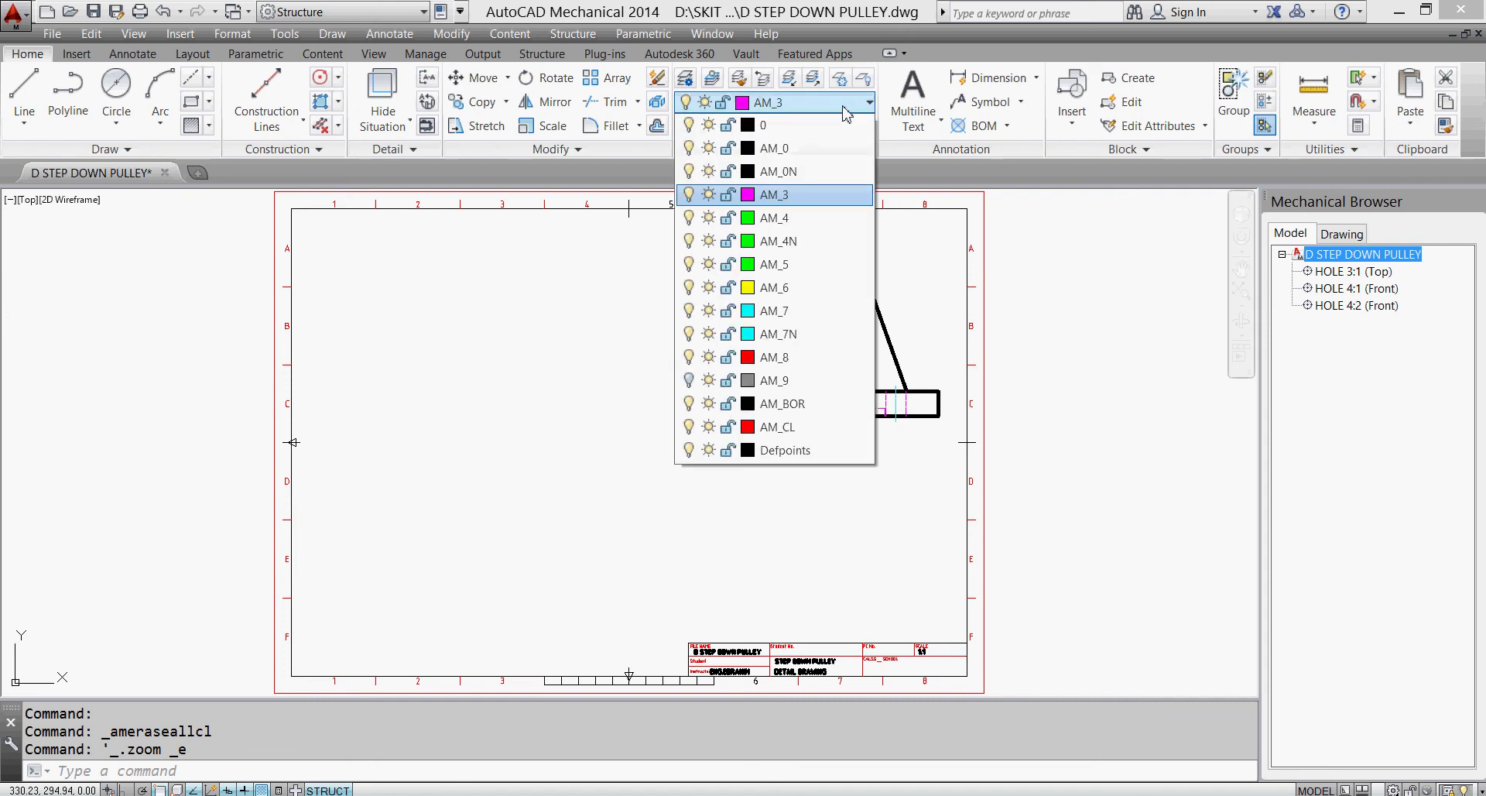
left_click(836, 148)
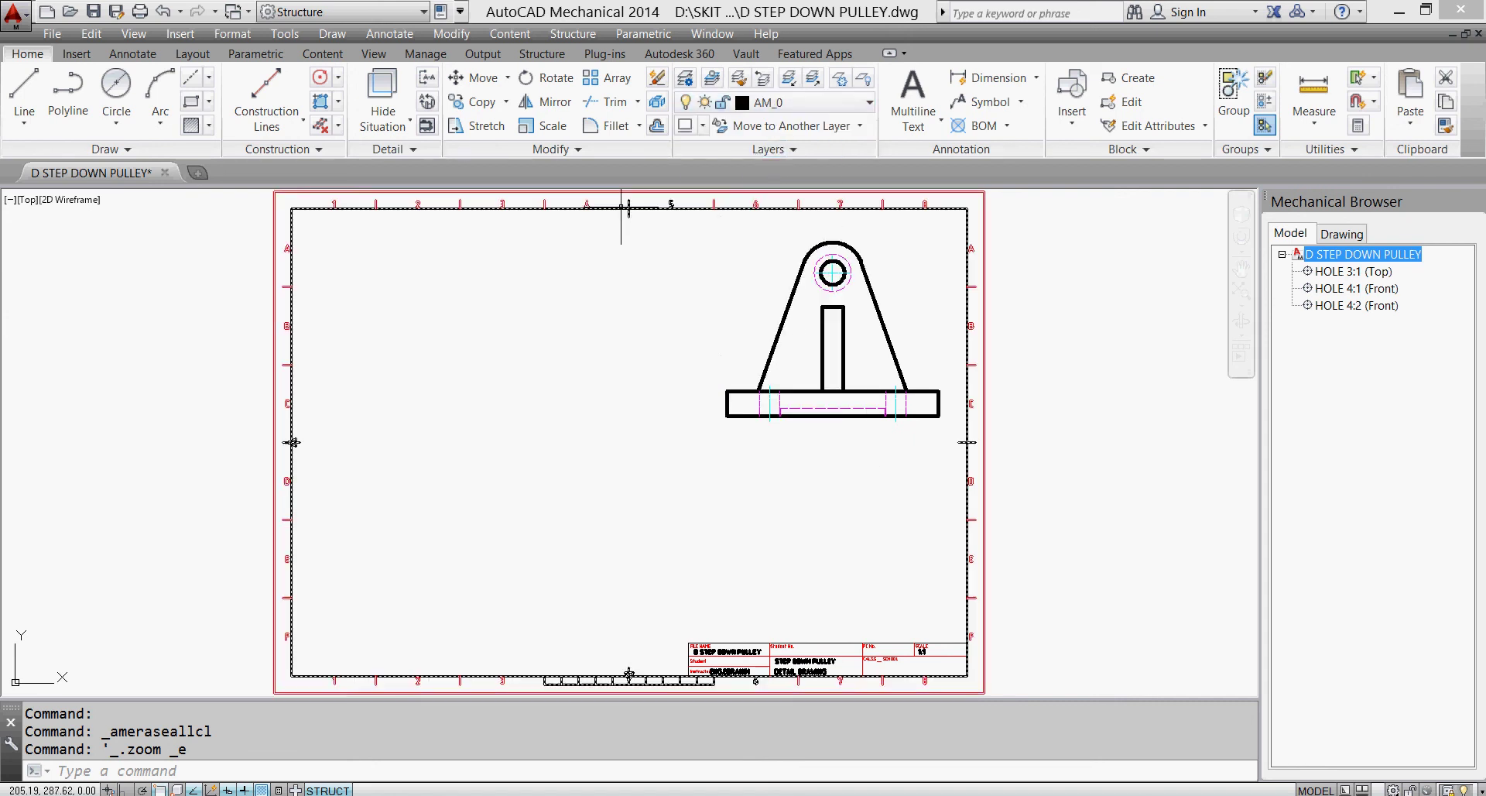
left_click(607, 127)
key("Return")
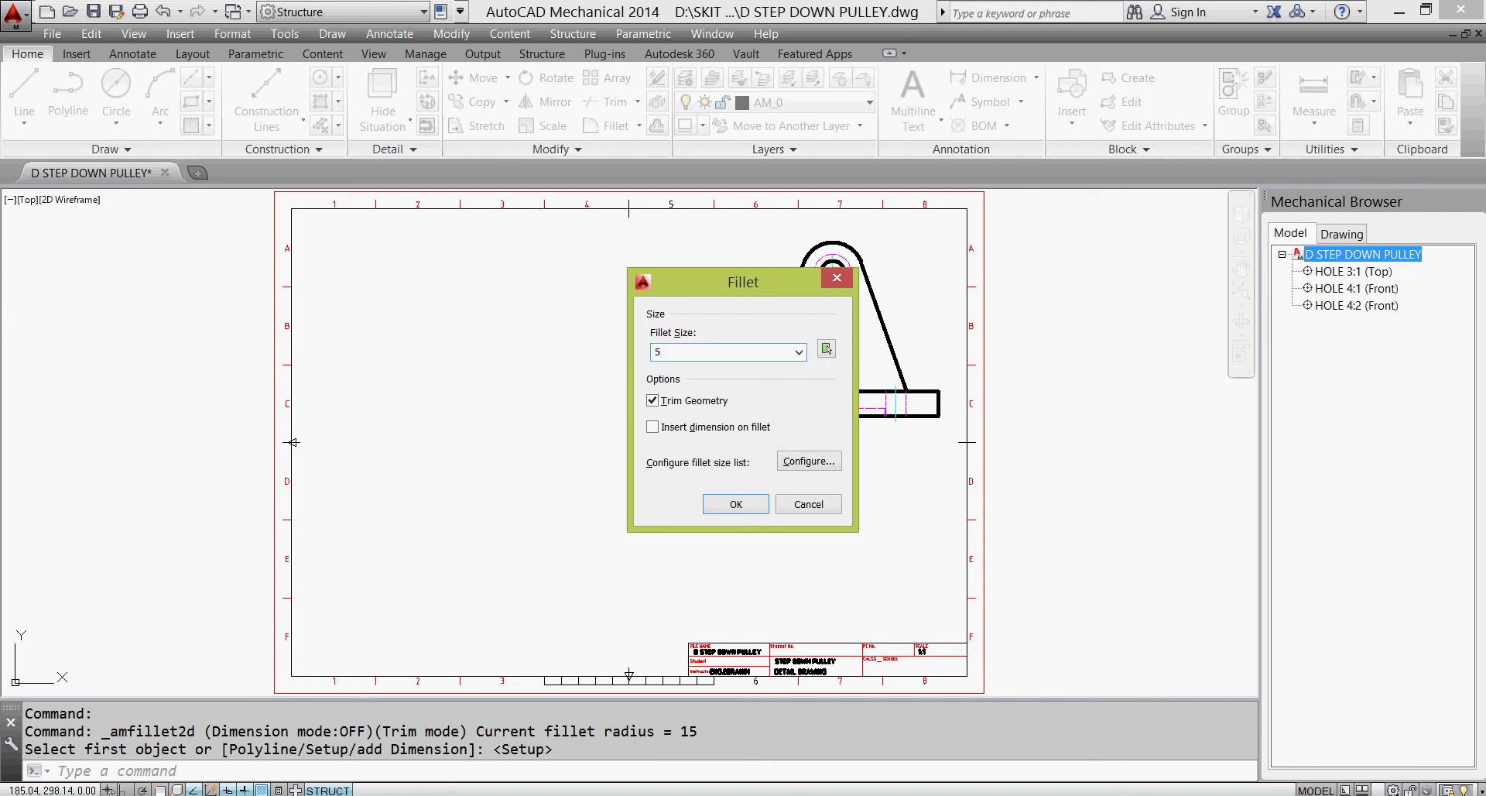
left_click_drag(696, 296, 545, 285)
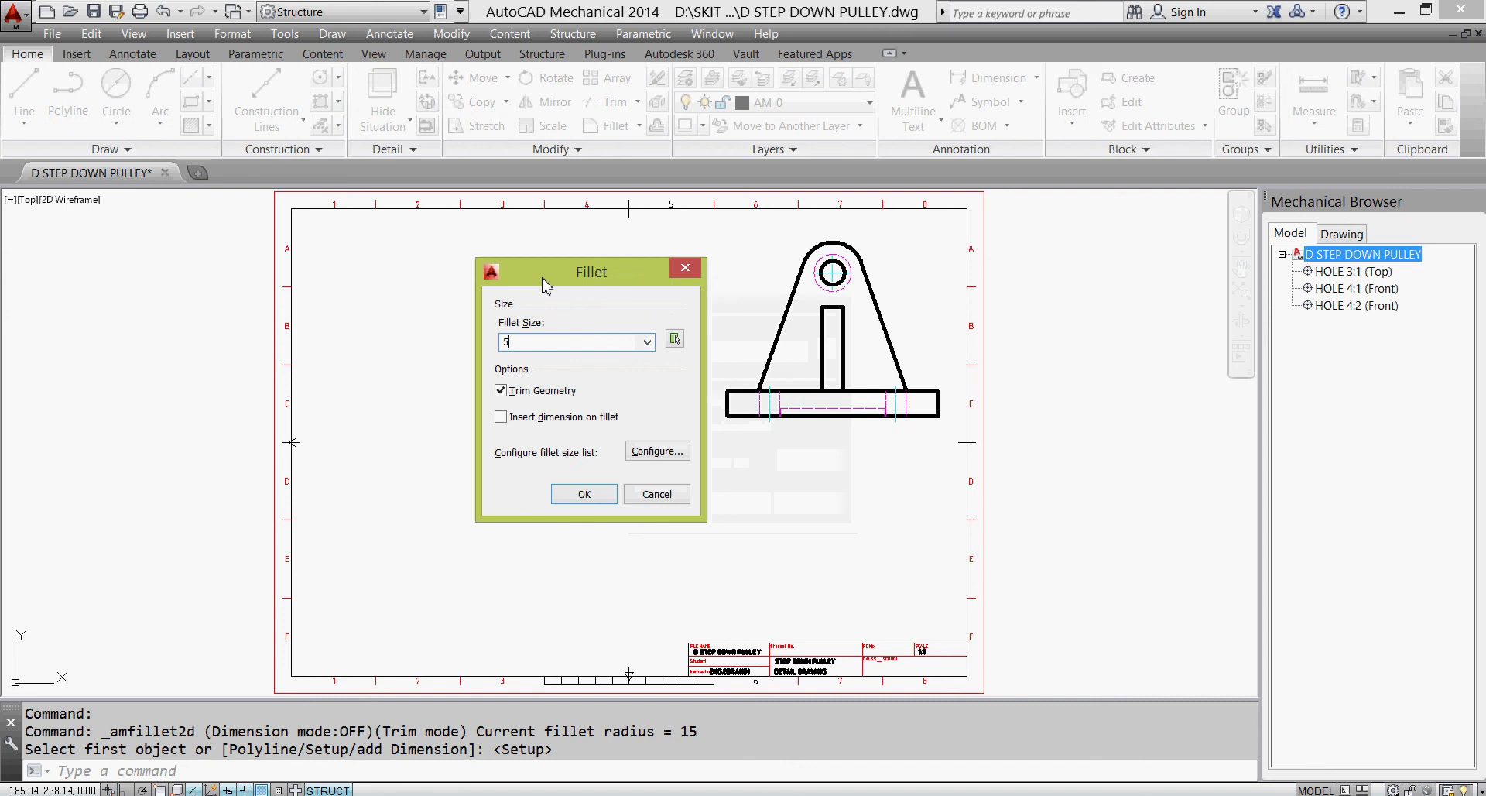
left_click(501, 391)
left_click(586, 495)
scroll(762, 387, "up", 6)
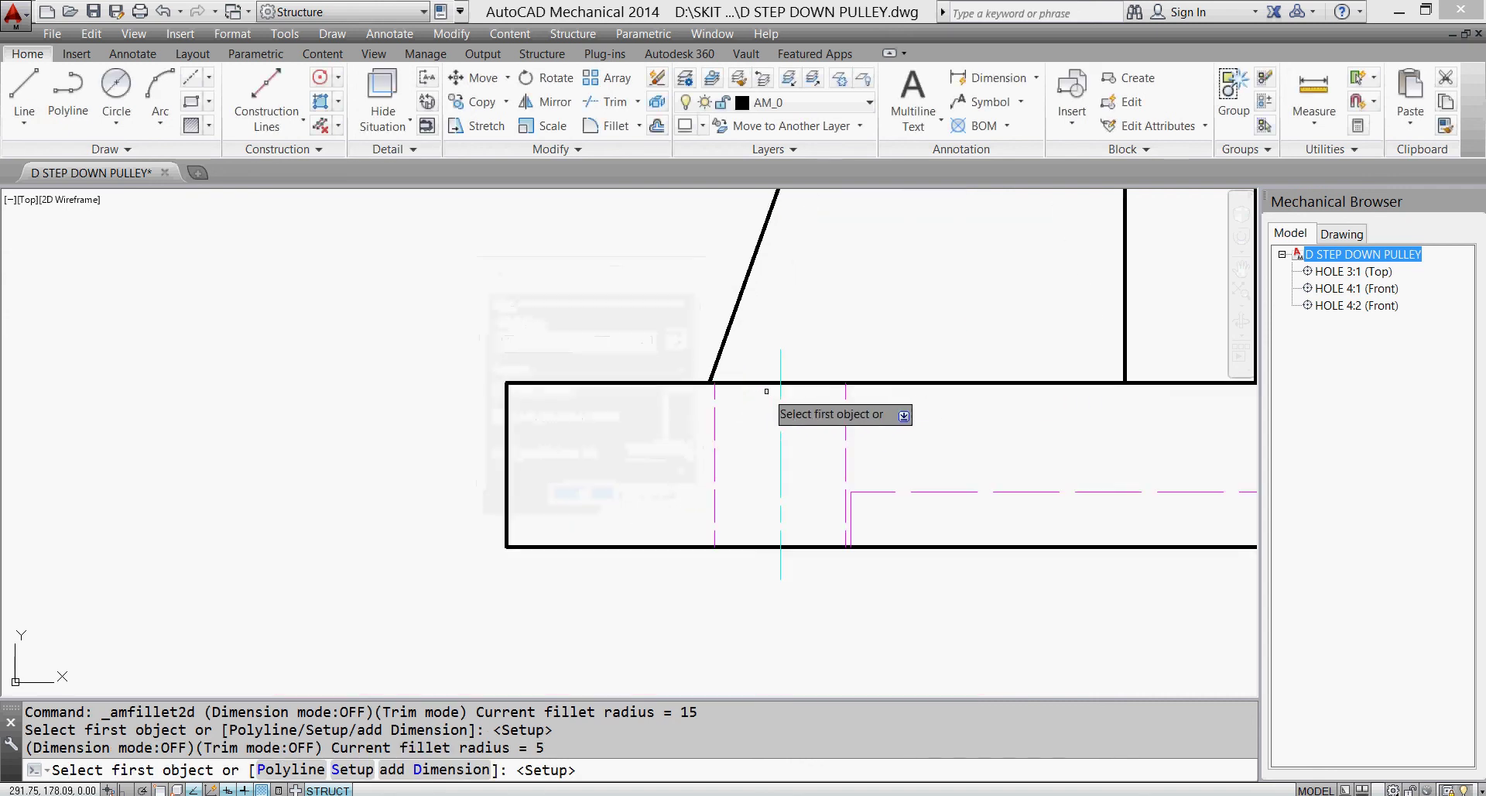
left_click(723, 343)
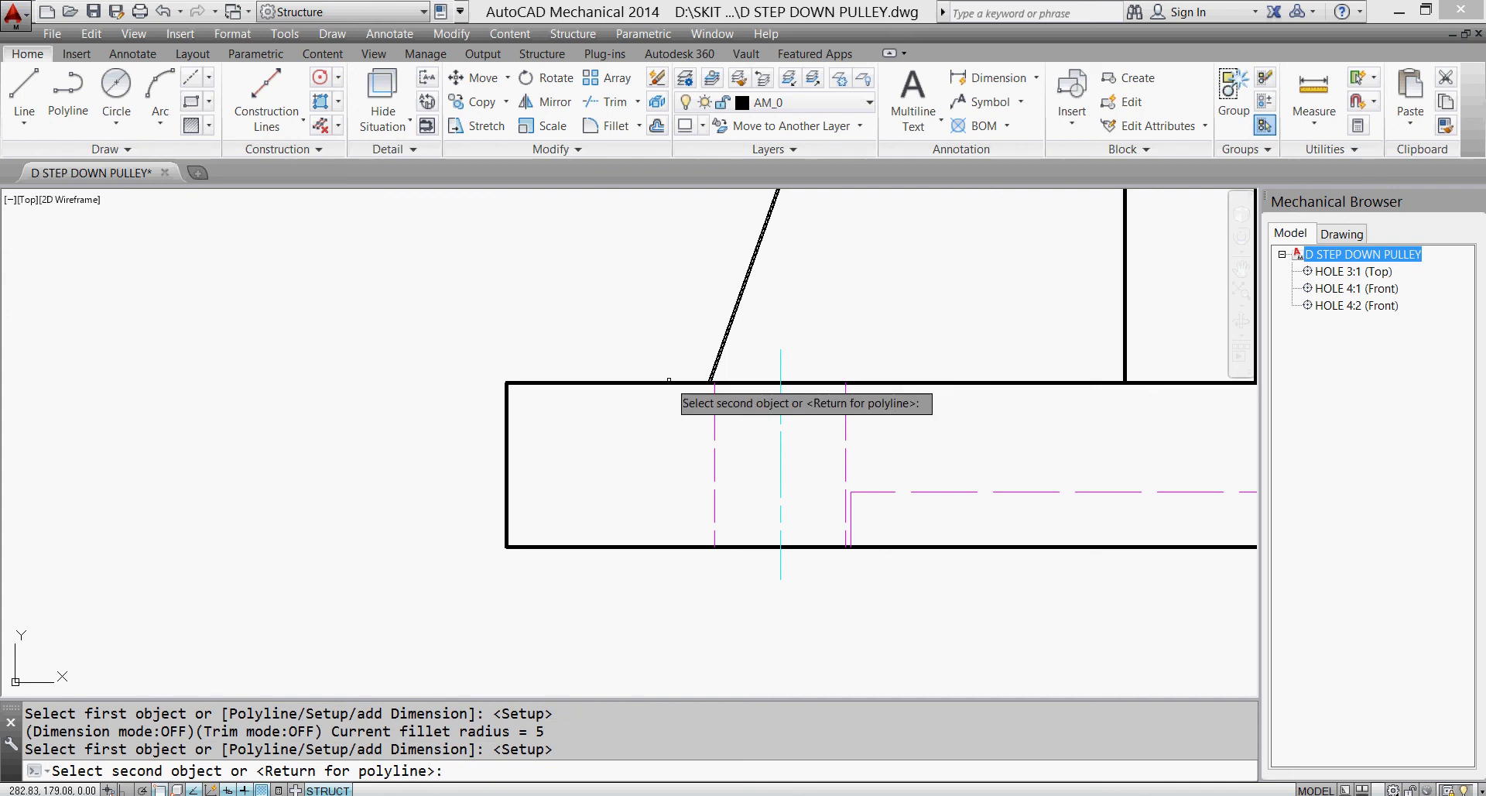
left_click(669, 382)
- Fillet both vertical sides of the central rib to the base plate's upper edge with the same 5 mm radius
scroll(998, 350, "down", 4)
left_click(1043, 350)
left_click(1025, 362)
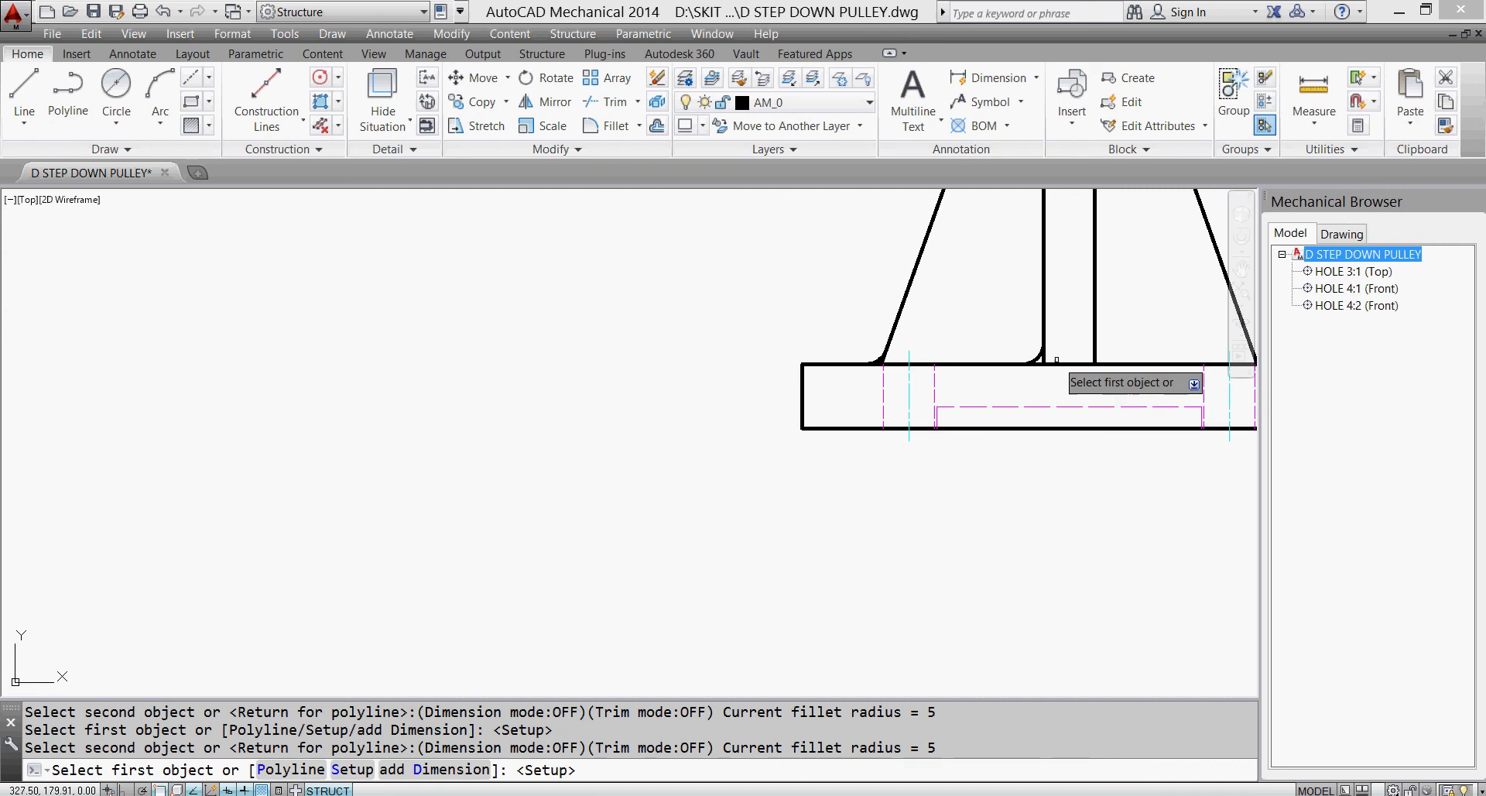
left_click(1094, 360)
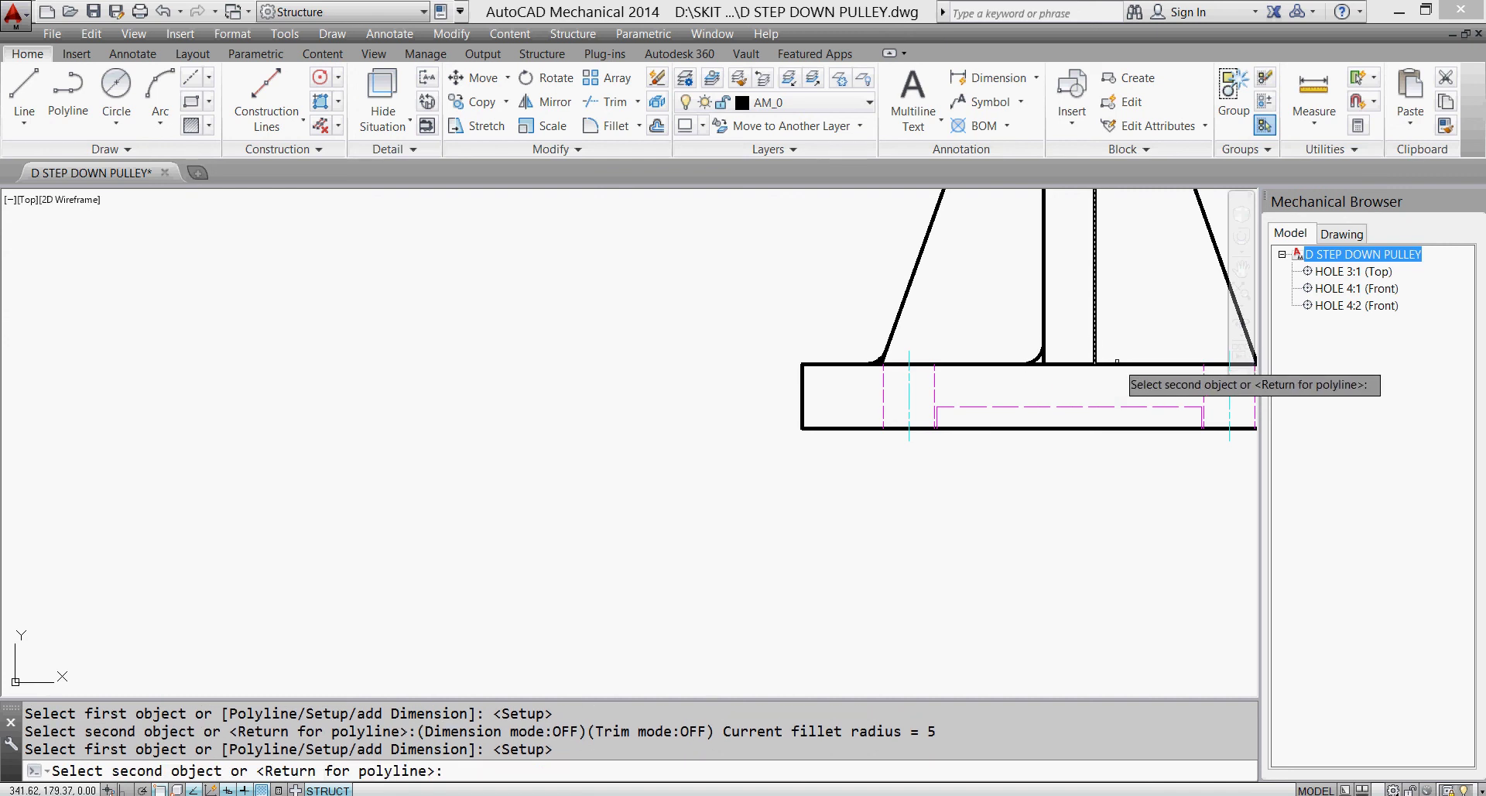
left_click(1117, 363)
- Fillet the right sloped edge to the base plate's upper edge with the 5 mm radius and end the command
middle_click_drag(1095, 335, 828, 403)
left_click(975, 393)
left_click(989, 429)
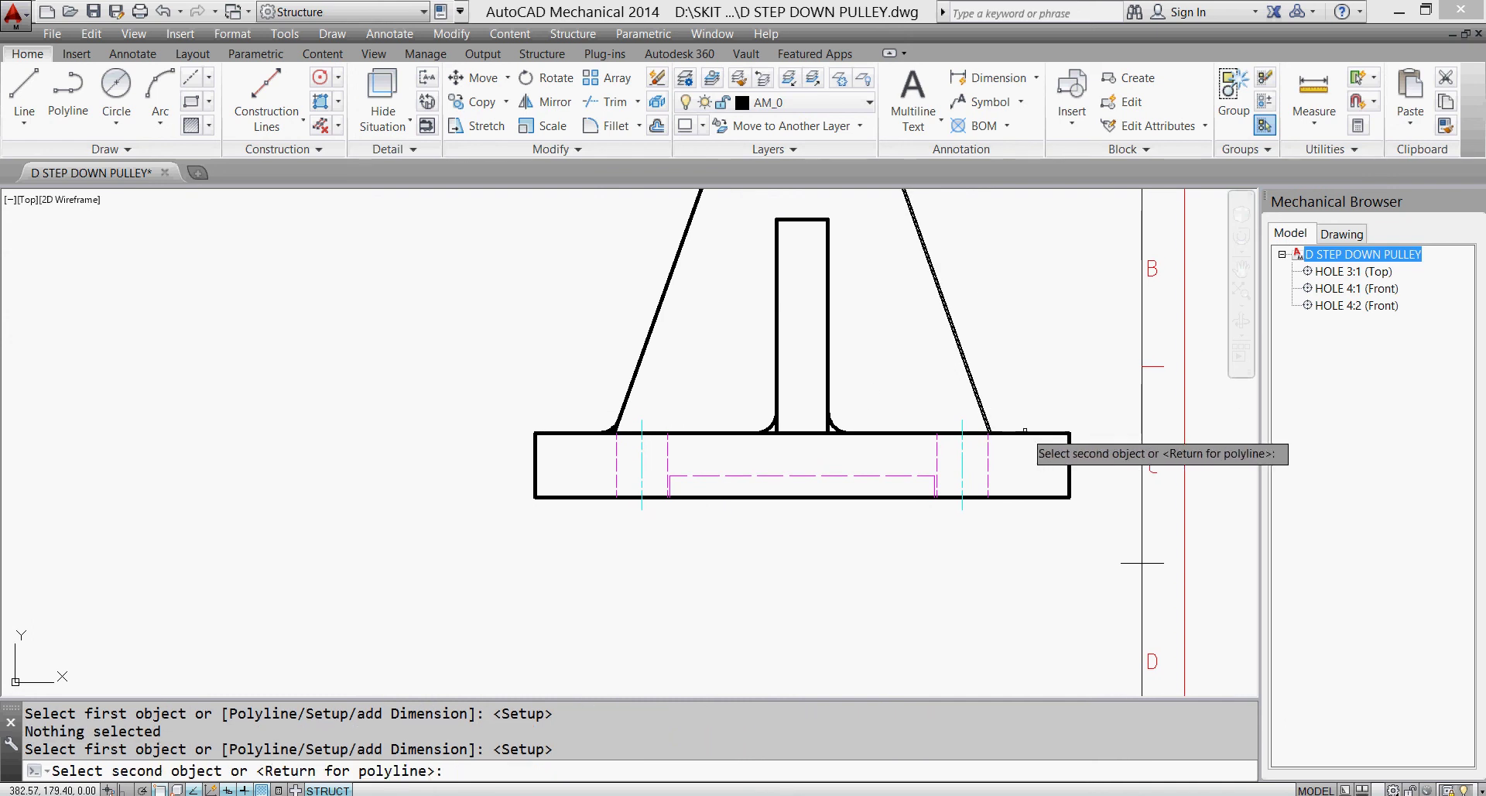
left_click(1030, 435)
key("Escape")
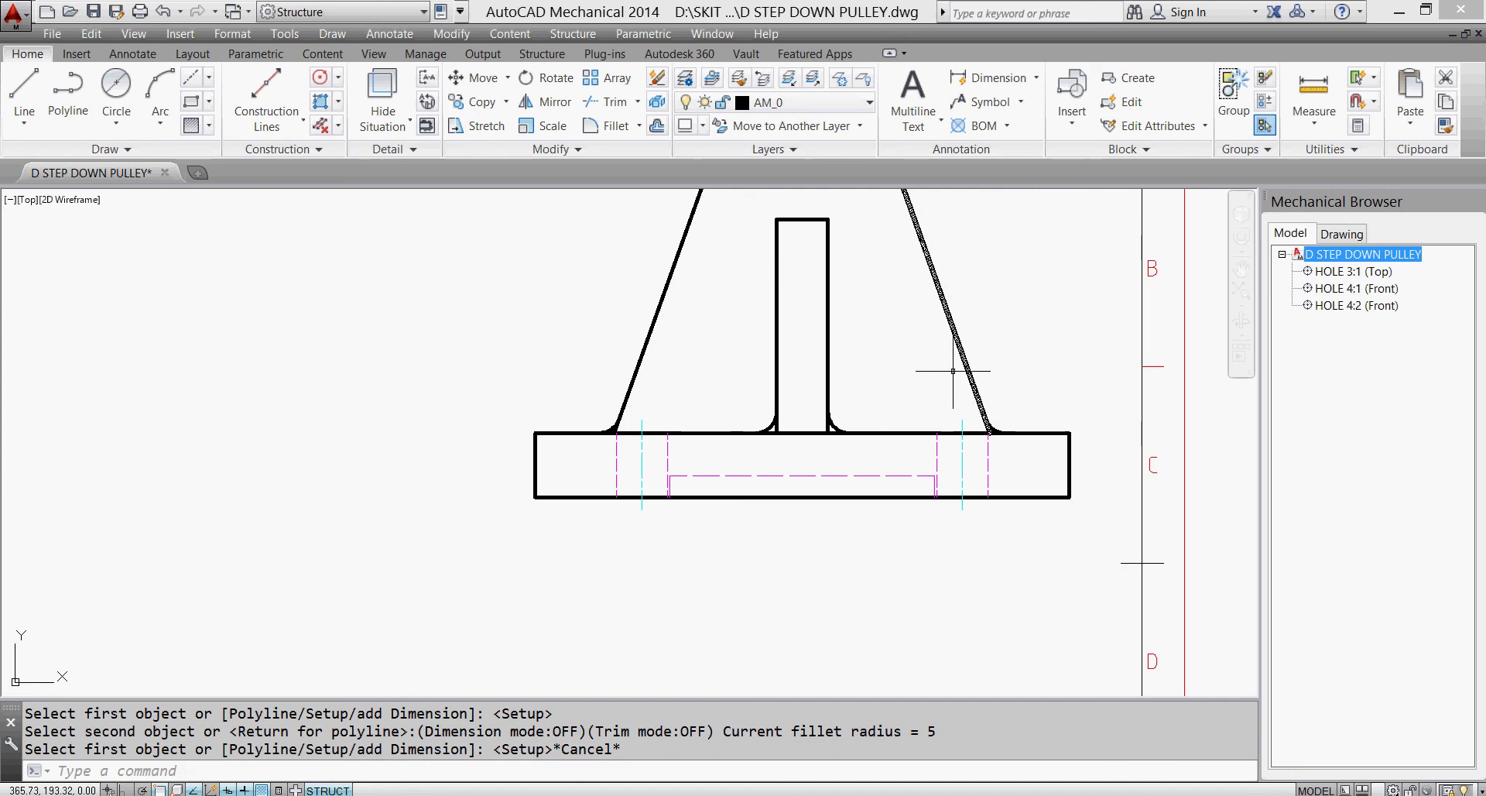
- Trim the lower ends of the central rib's two vertical sides back to their fillet arcs, using all objects as cutting edges
scroll(906, 360, "up", 4)
middle_click_drag(905, 361, 925, 363)
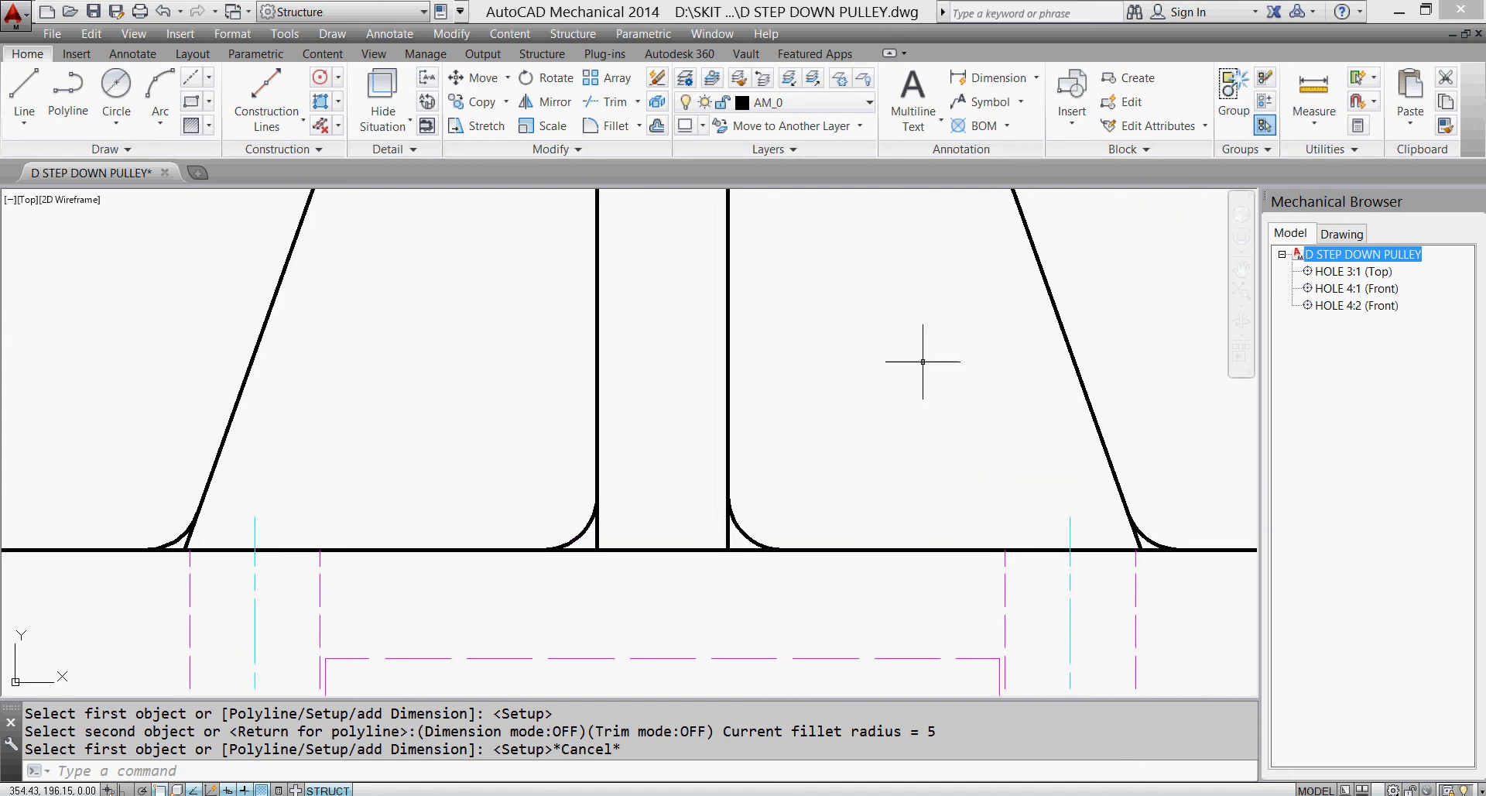
left_click(607, 107)
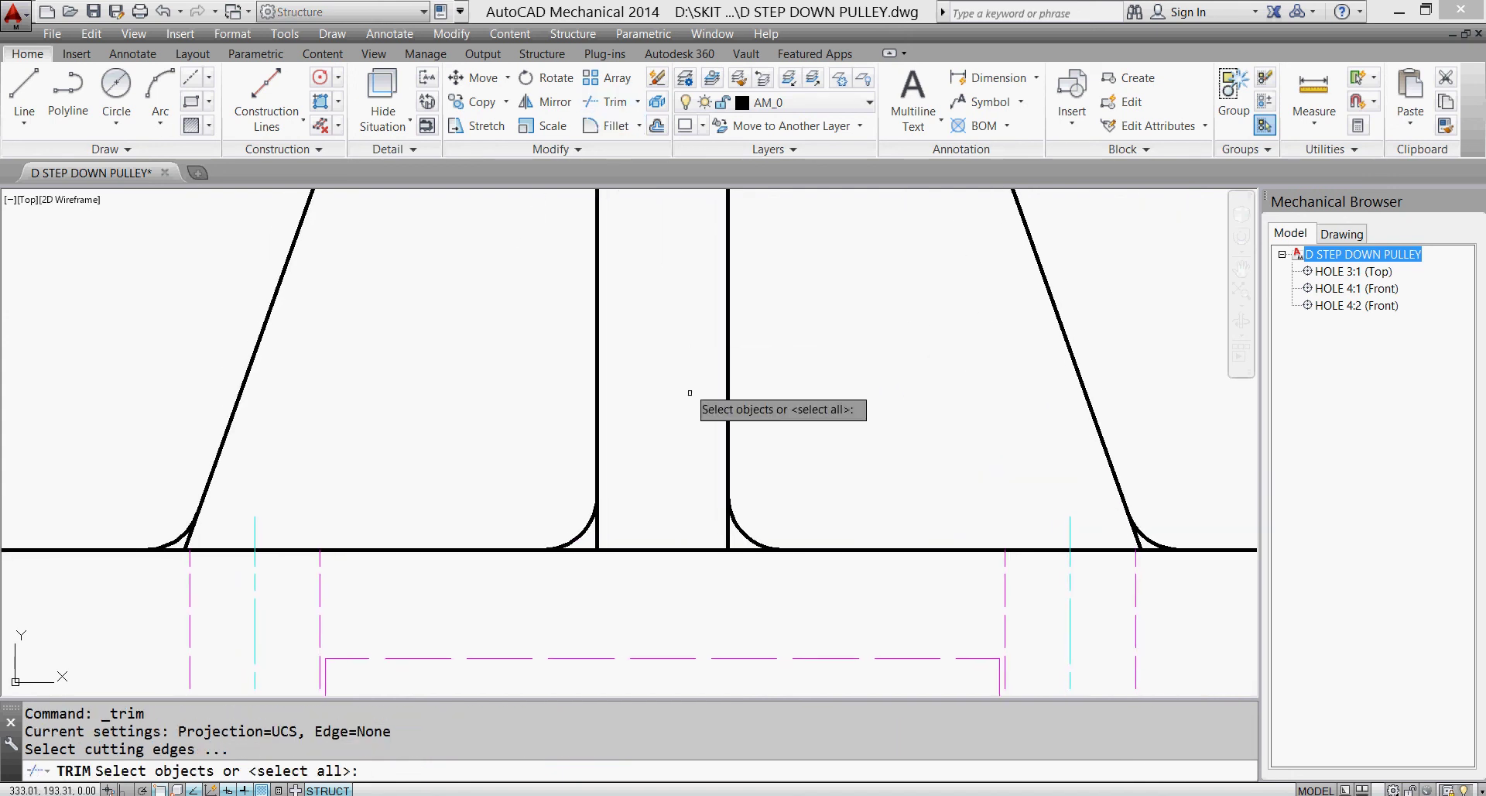
key("Return")
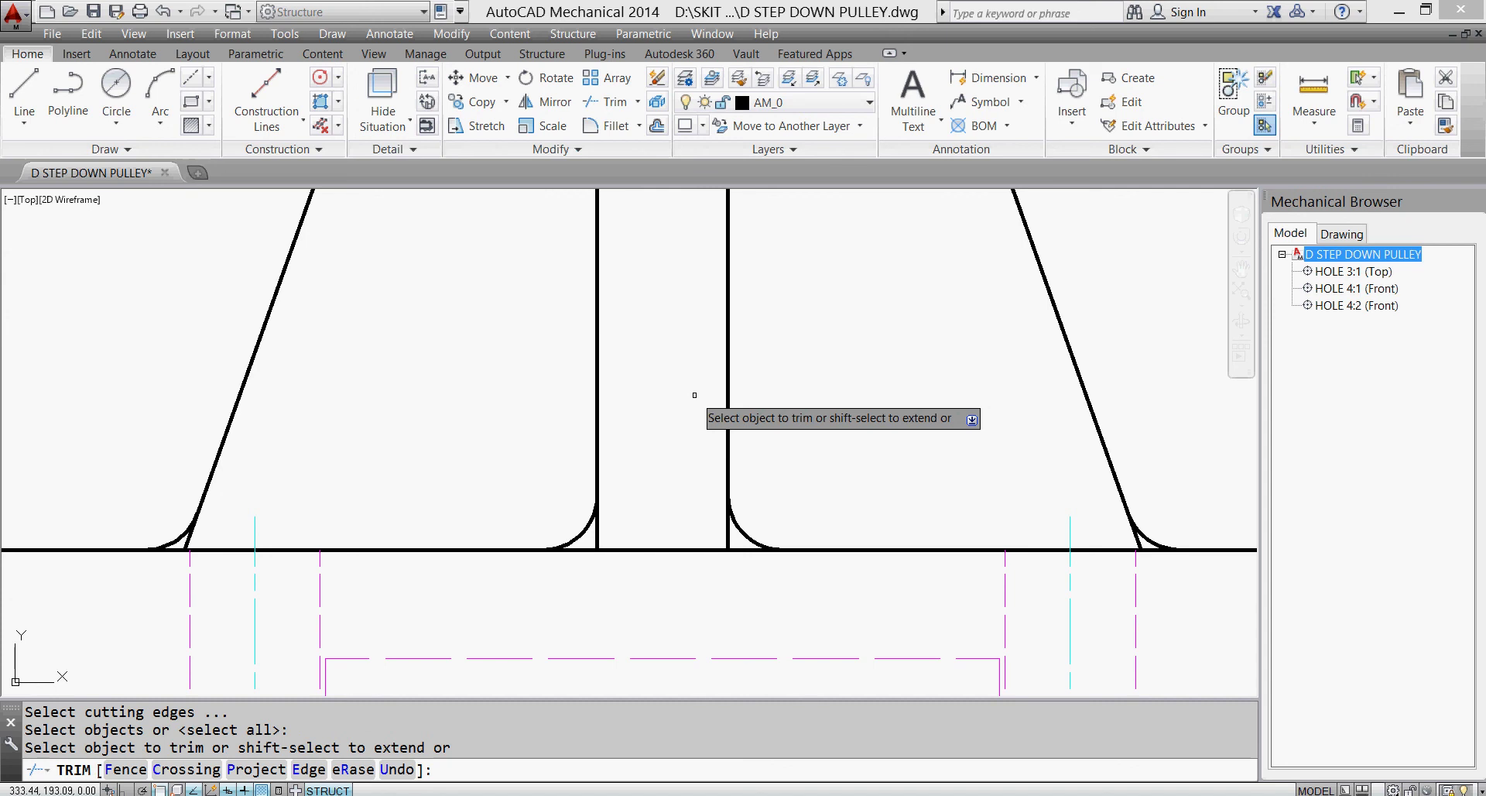
left_click(597, 534)
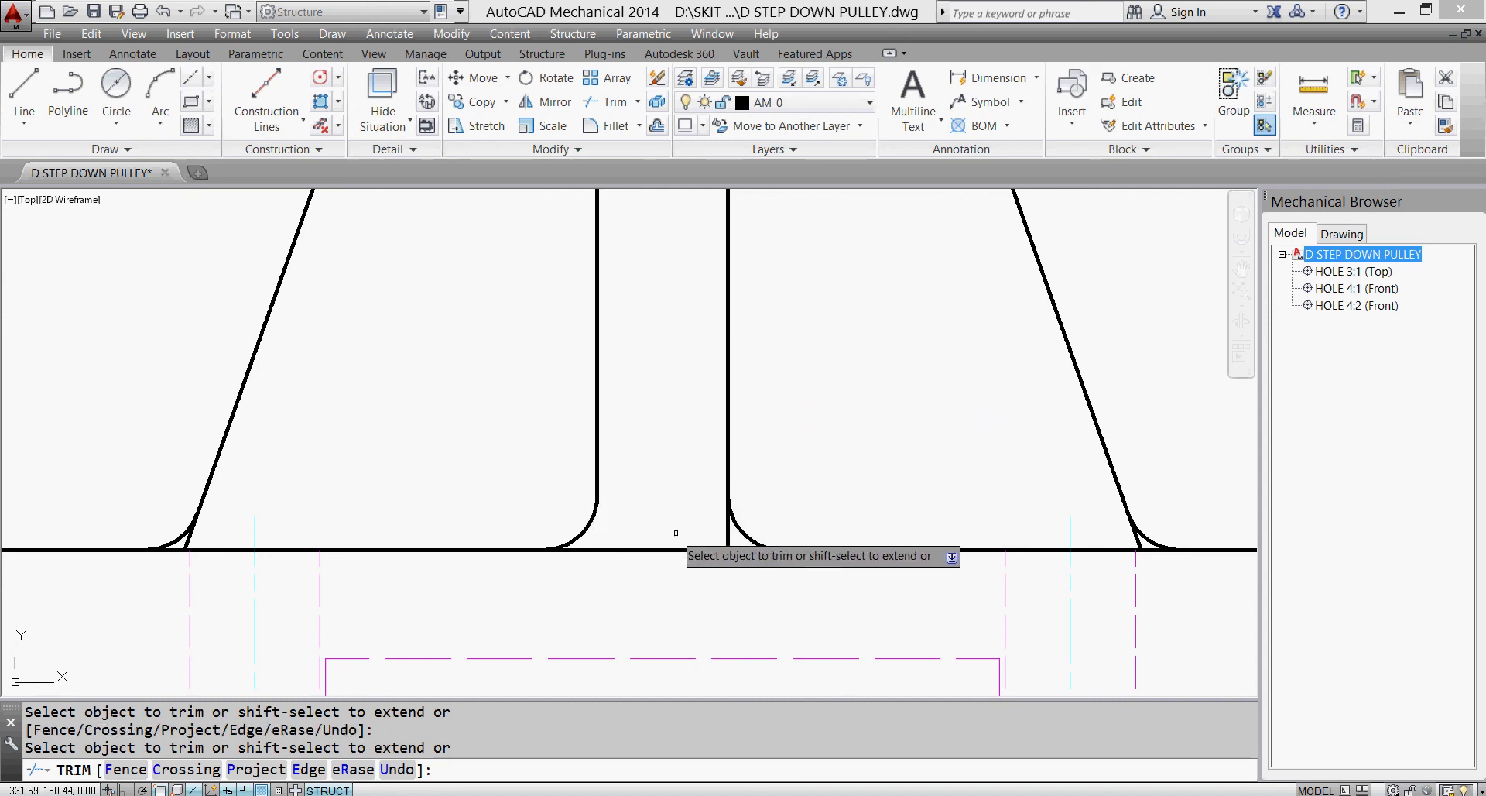
left_click(728, 532)
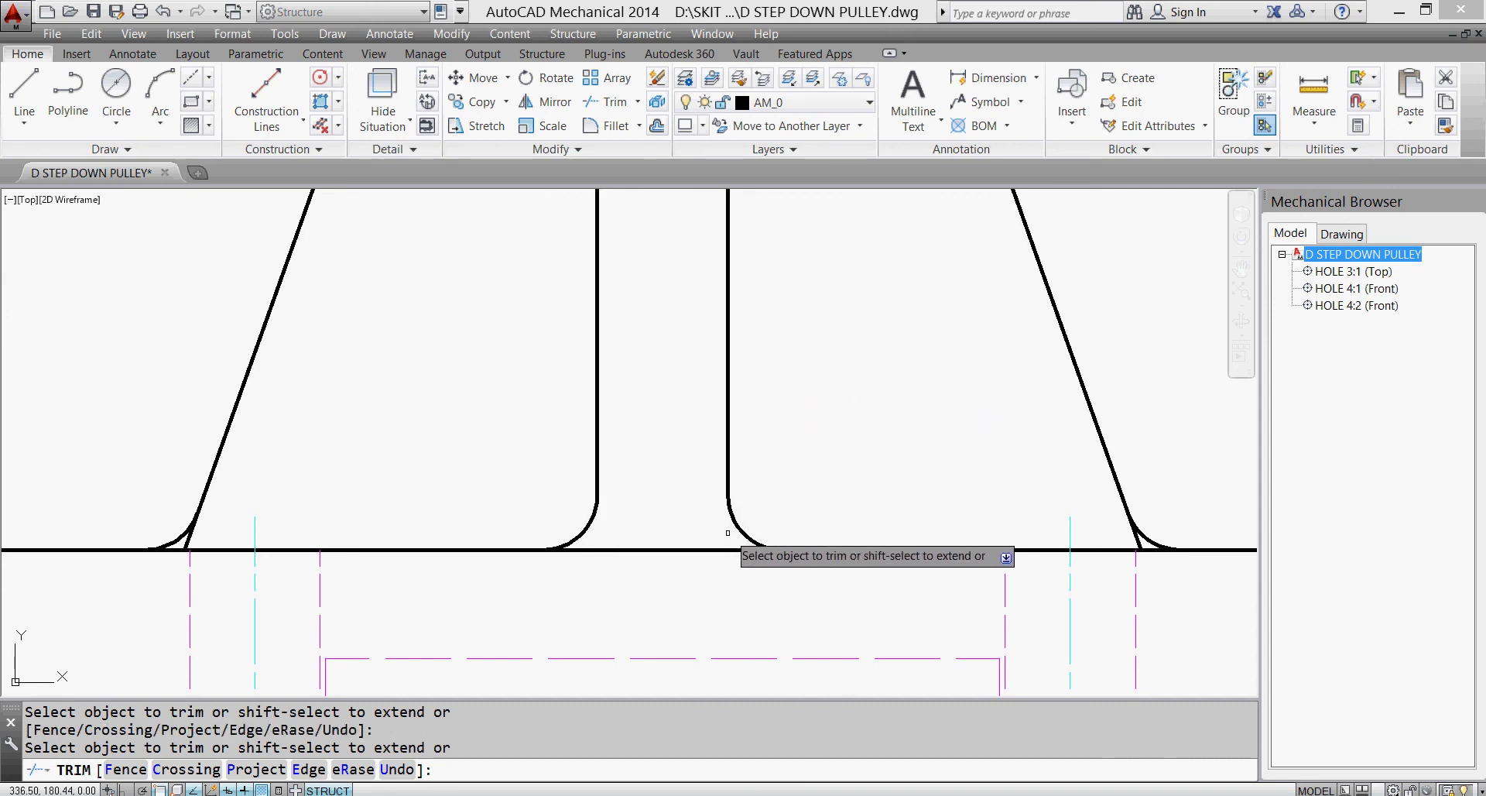
- Trim the lower ends of both outer sloped edges back to their fillet arcs at the base plate and end the command
left_click(191, 538)
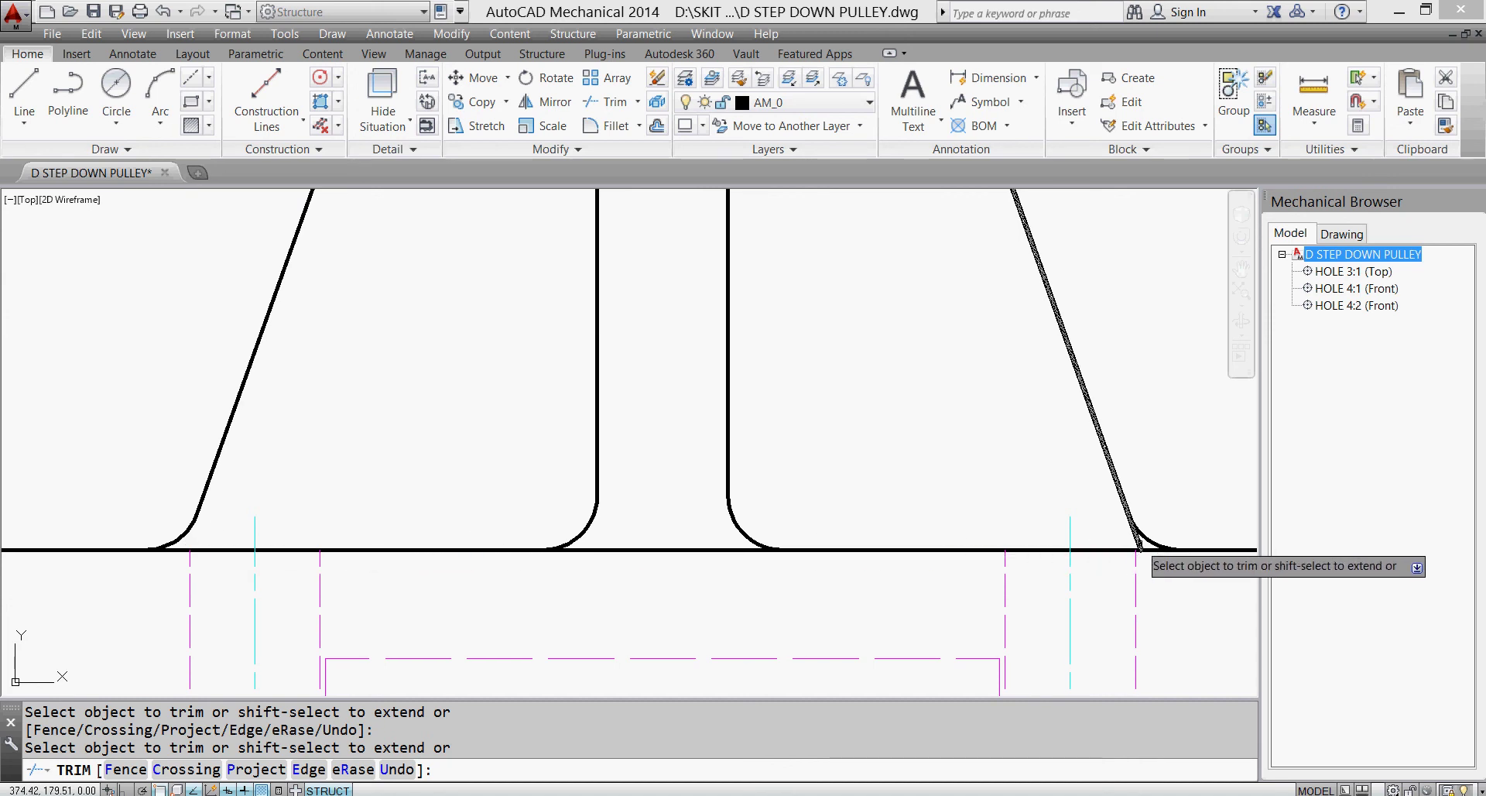
left_click(1130, 540)
scroll(930, 460, "down", 4)
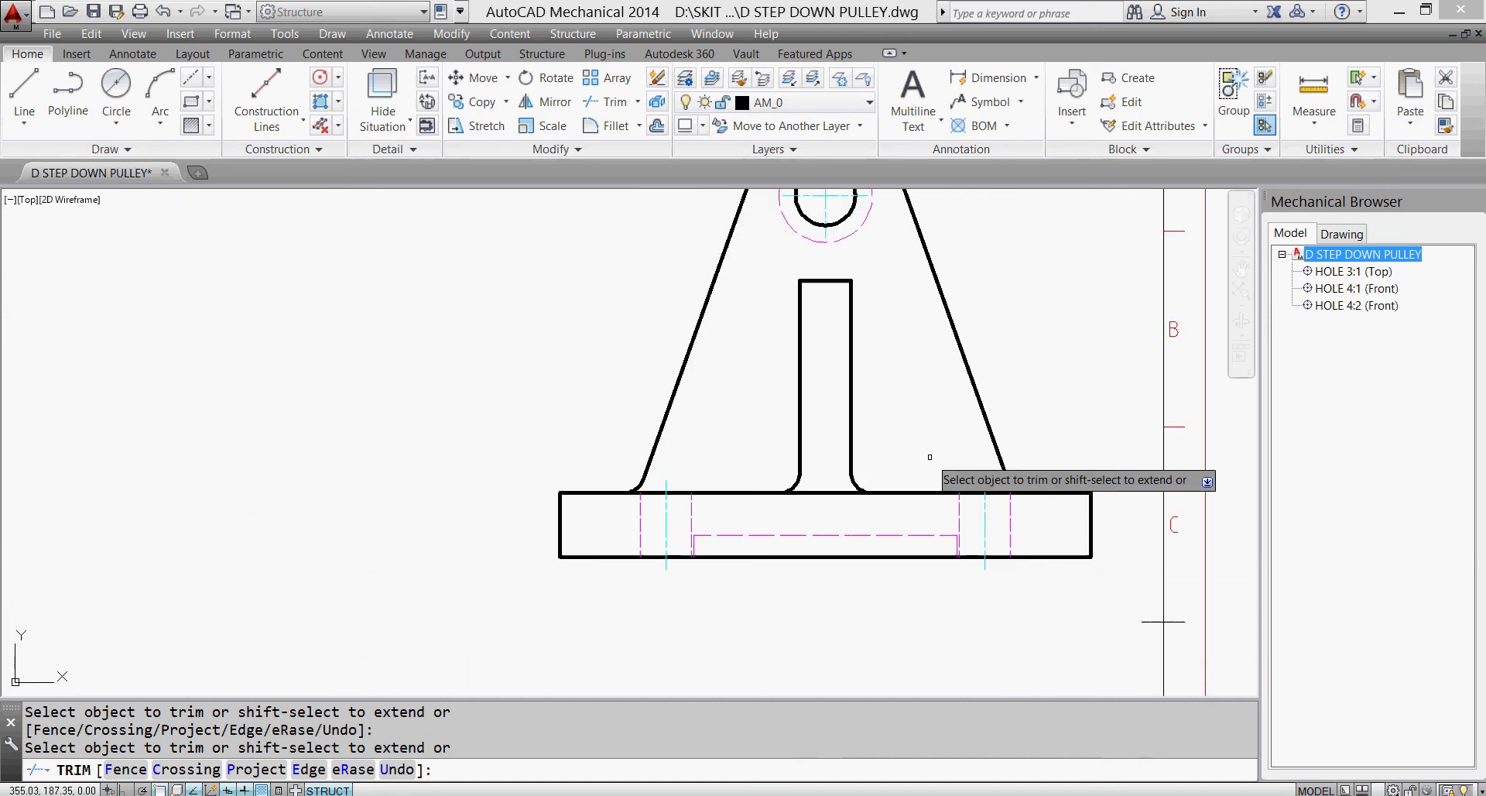
middle_click_drag(928, 447, 934, 526)
key("Escape")
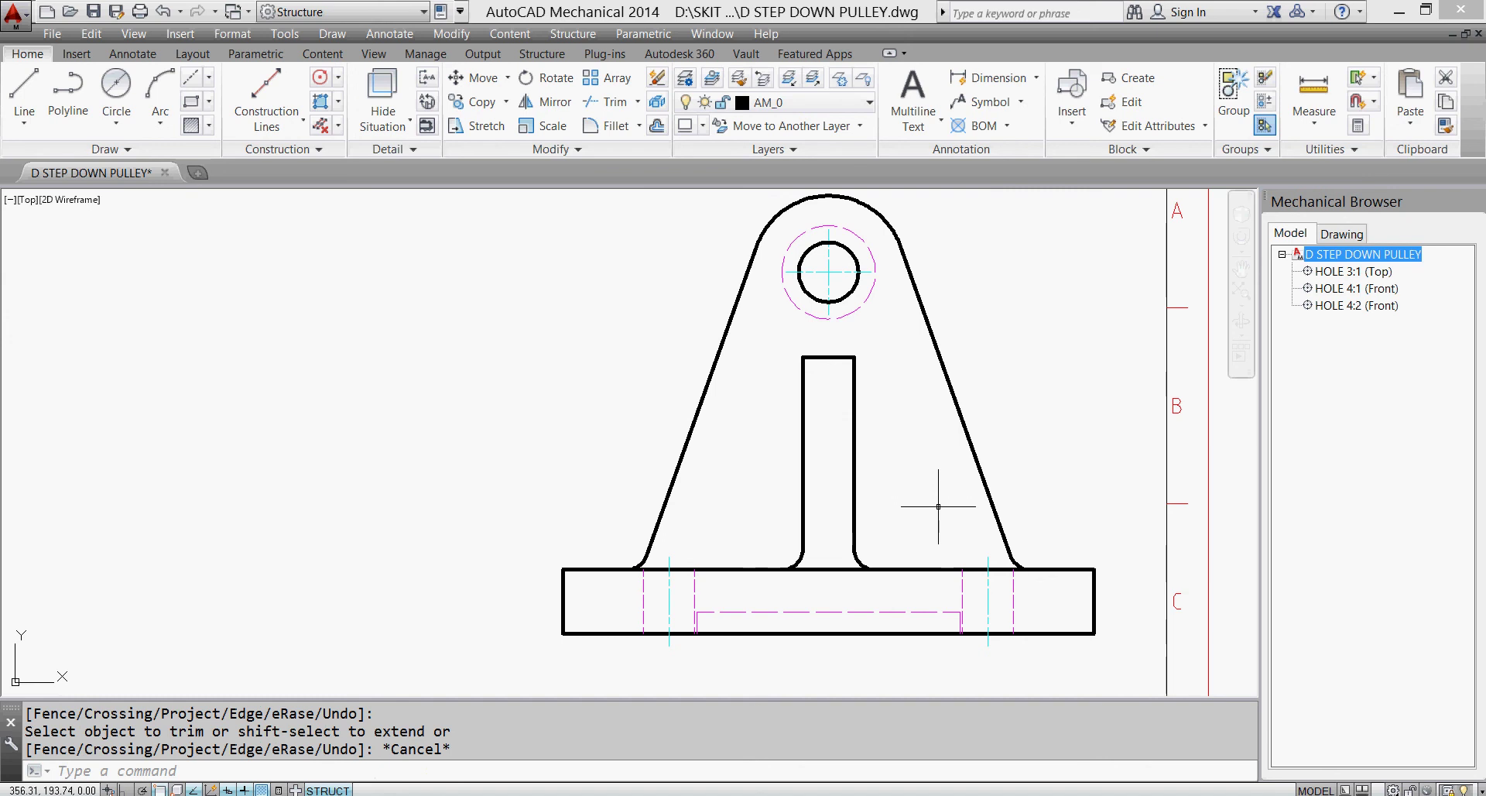